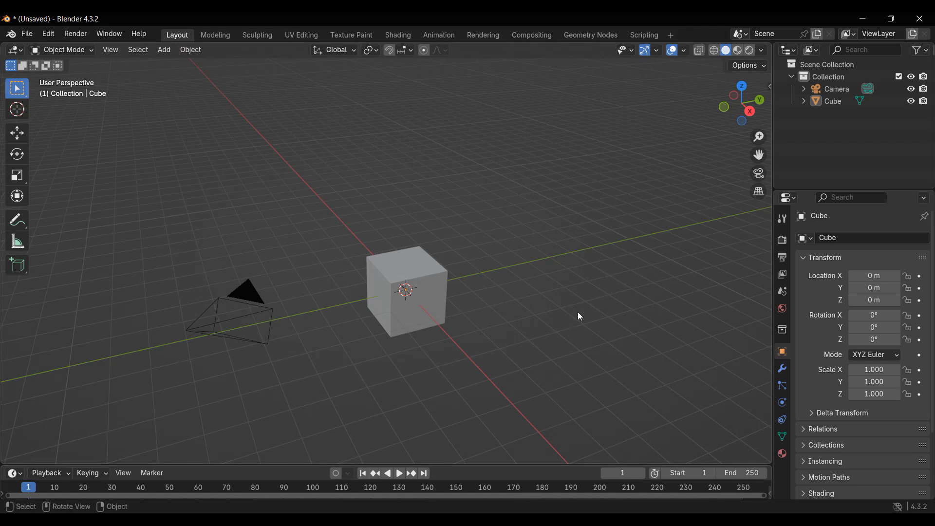
Try moving one top edge of the cube up and outward by about 1.3 m in Edit Mode, and undo the move
scroll(479, 329, up, 3)
middle_drag(457, 326, 403, 311)
click(403, 311)
key(Tab)
scroll(406, 315, up, 2)
key(2)
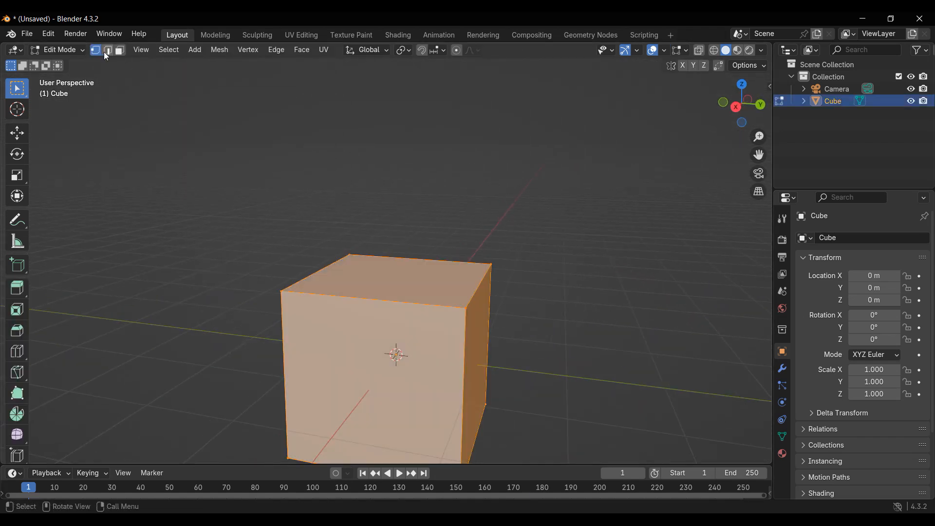
click(478, 286)
key(g)
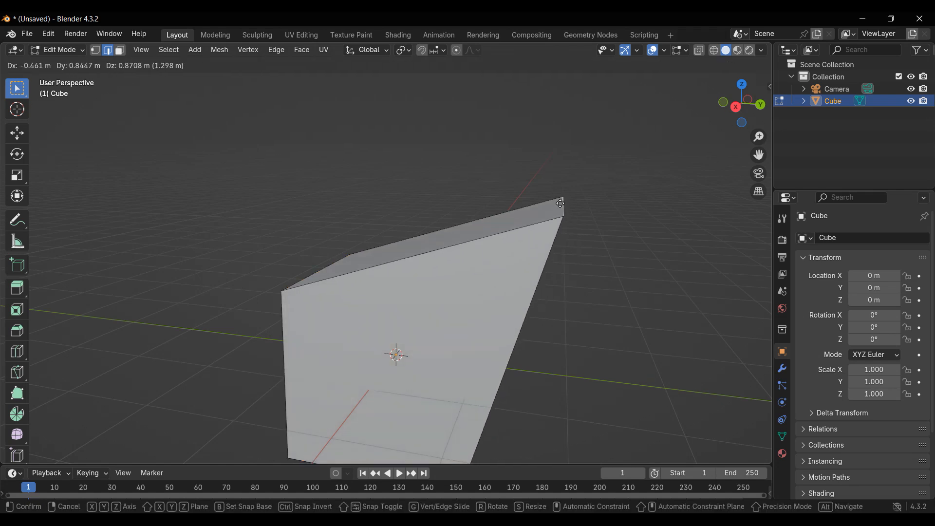
click(562, 203)
middle_drag(580, 222, 620, 233)
key(ctrl+z)
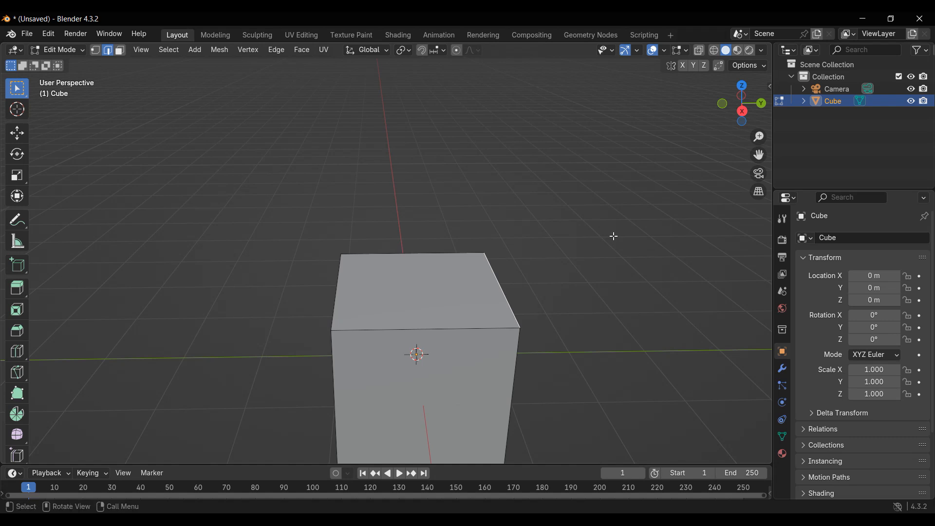
Redo and undo the cube's edge move repeatedly, finishing with it undone, and return to Object Mode
middle_drag(614, 234, 568, 225)
ctrl+right_click(567, 225)
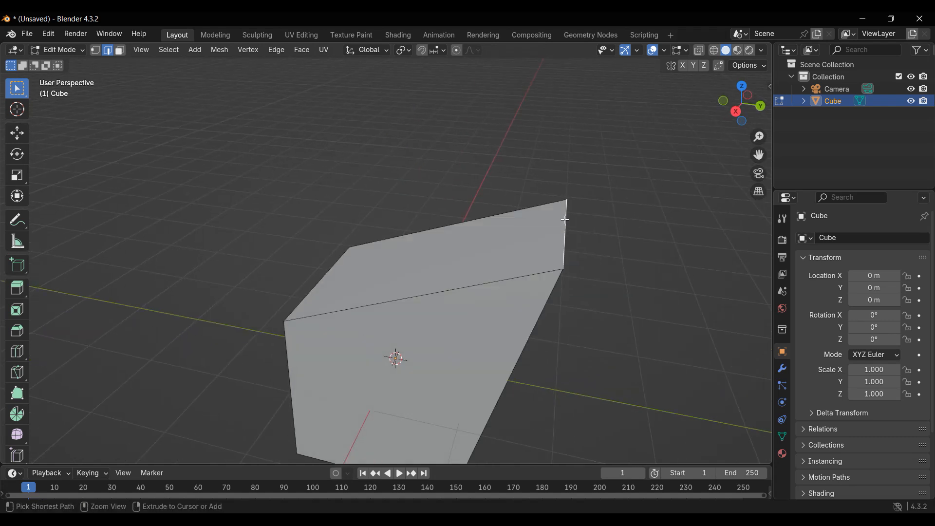
key(ctrl+z)
key(ctrl+shift+z)
key(ctrl+z)
key(ctrl+shift+z)
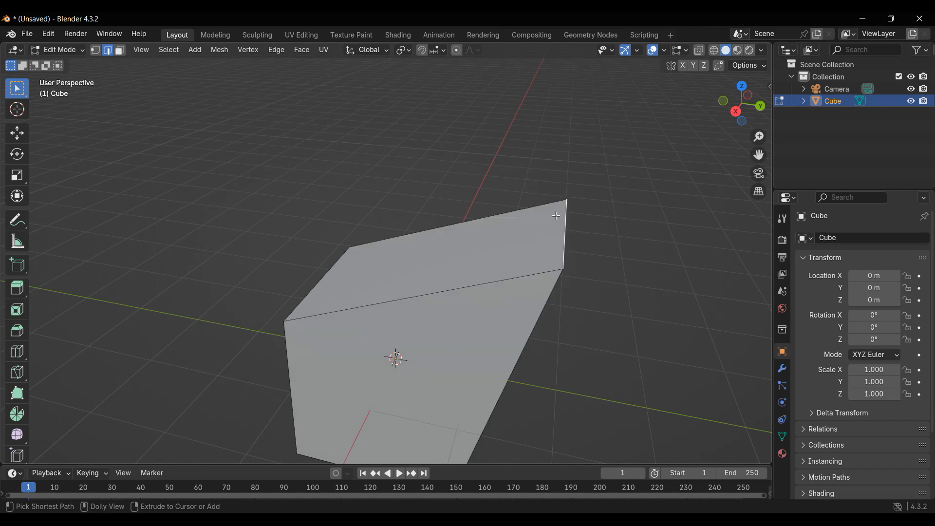
key(ctrl+z)
middle_drag(553, 222, 572, 258)
scroll(576, 307, down, 1)
scroll(136, 100, down, 1)
key(Tab)
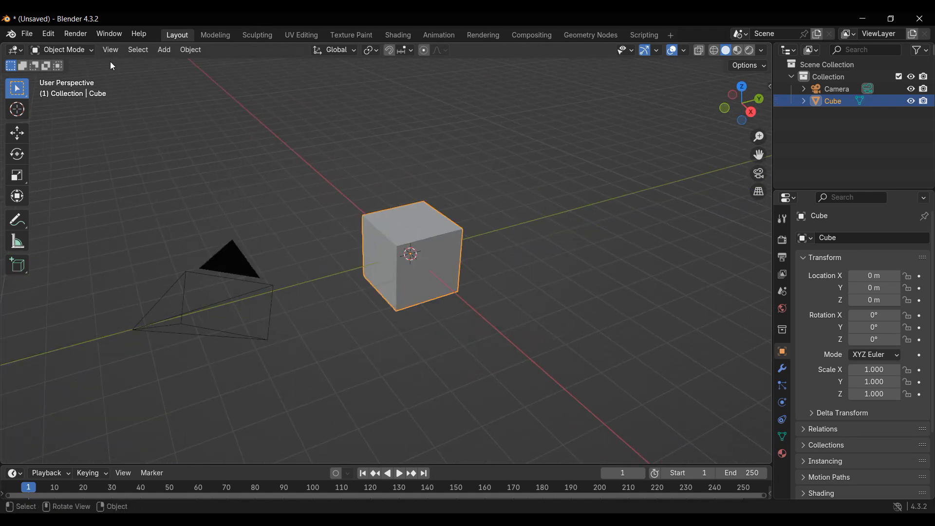
click(214, 261)
right_click(313, 377)
click(312, 379)
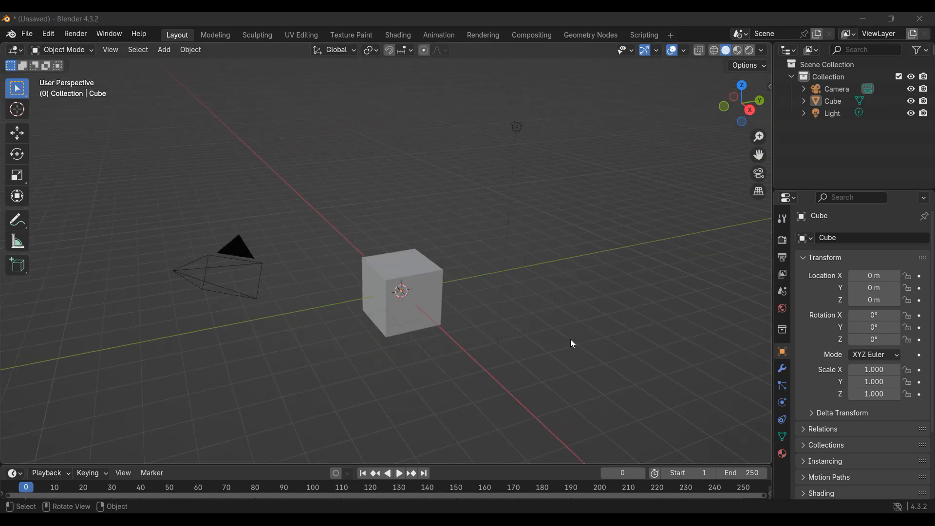
mouse_move(544, 327)
middle_down()
mouse_move(542, 340)
mouse_move(559, 308)
mouse_move(553, 334)
mouse_move(544, 324)
middle_up()
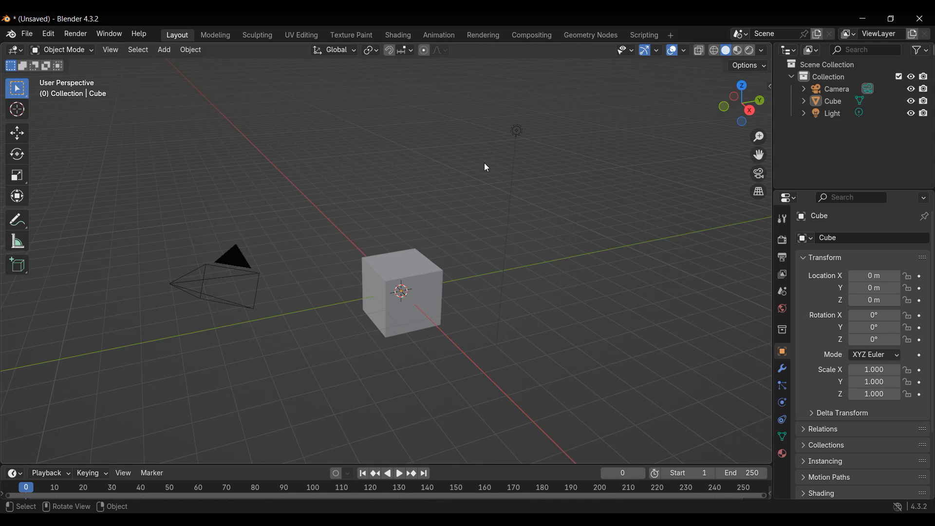
Delete the light and the camera from the scene
middle_drag(430, 232, 466, 197)
drag(492, 82, 615, 184)
drag(160, 194, 342, 359)
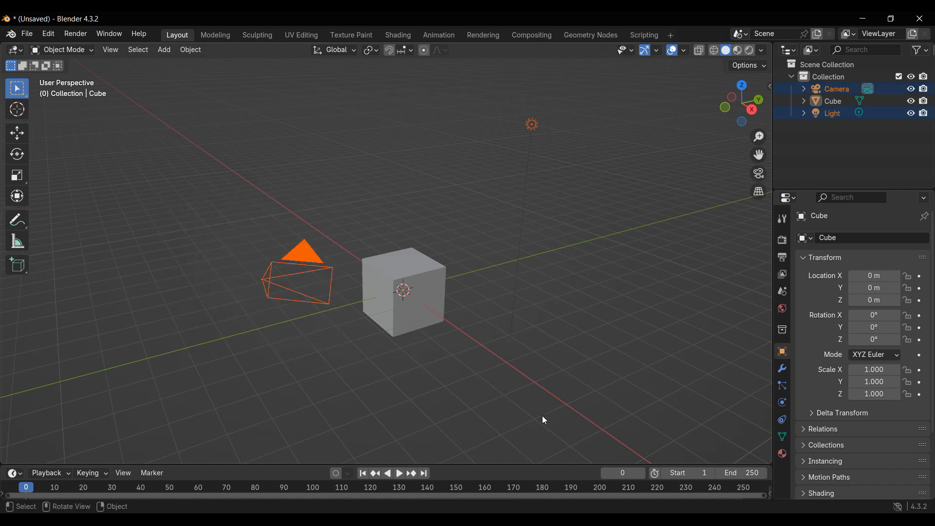
right_click(542, 418)
click(475, 497)
middle_drag(499, 374, 415, 251)
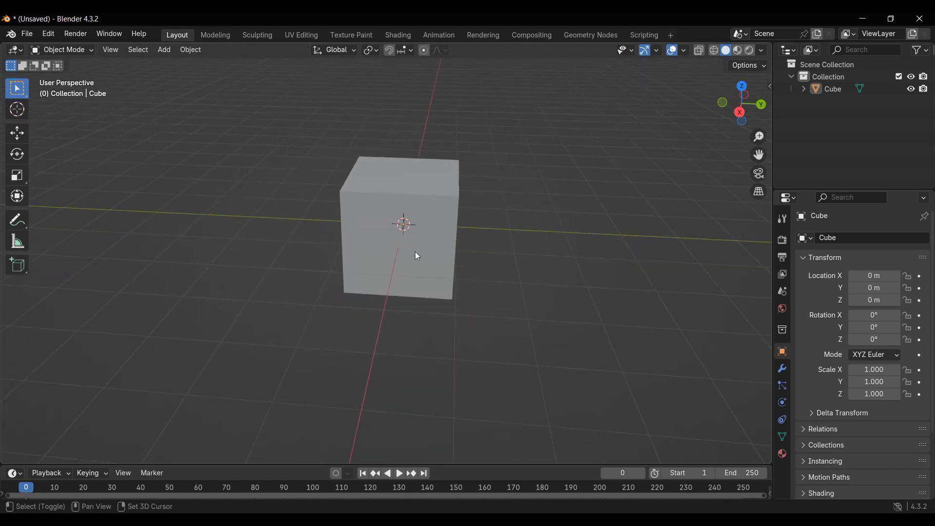
scroll(418, 247, up, 2)
click(426, 226)
shift+middle_drag(548, 227, 556, 296)
scroll(524, 303, down, 1)
scroll(545, 311, up, 1)
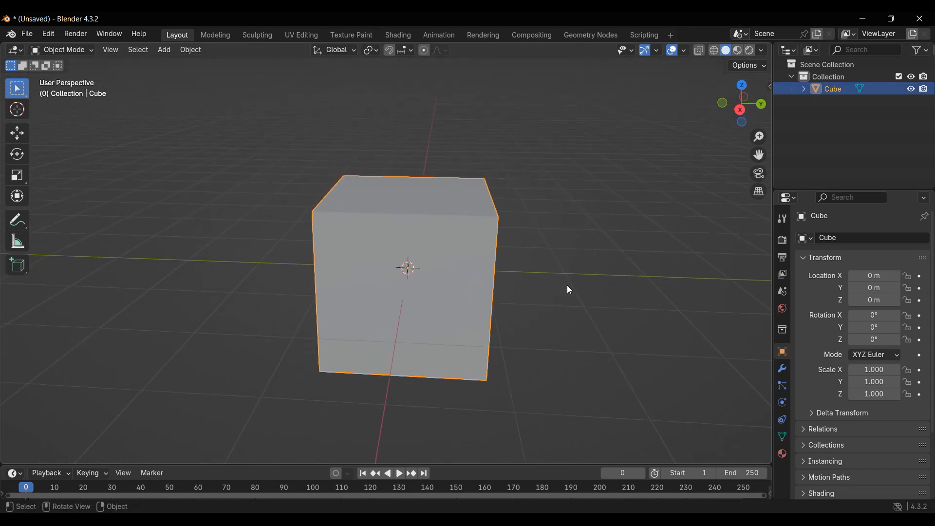
click(558, 196)
scroll(499, 162, down, 6)
drag(391, 144, 536, 189)
scroll(536, 189, up, 3)
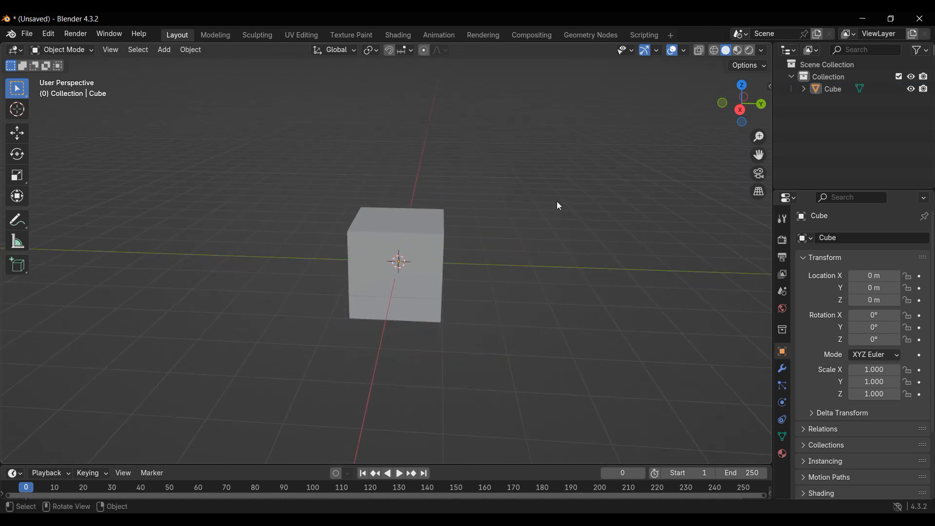
click(369, 238)
click(539, 223)
right_click(539, 223)
scroll(522, 294, up, 2)
Flatten the cube into a thin slab by scaling it along global Z to about 0.088
click(424, 287)
scroll(589, 281, up, 2)
middle_drag(579, 281, 519, 280)
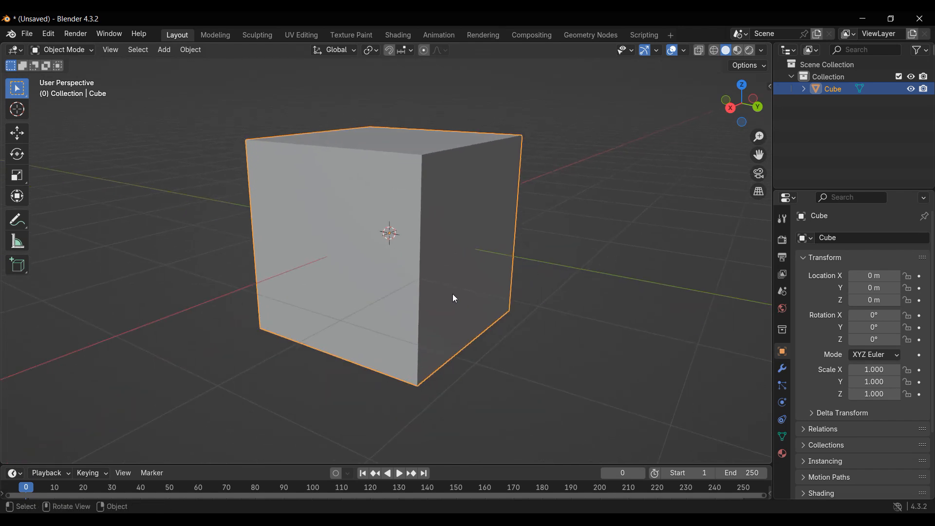
scroll(472, 280, up, 2)
scroll(444, 271, down, 2)
middle_drag(575, 294, 621, 311)
key(s)
key(z)
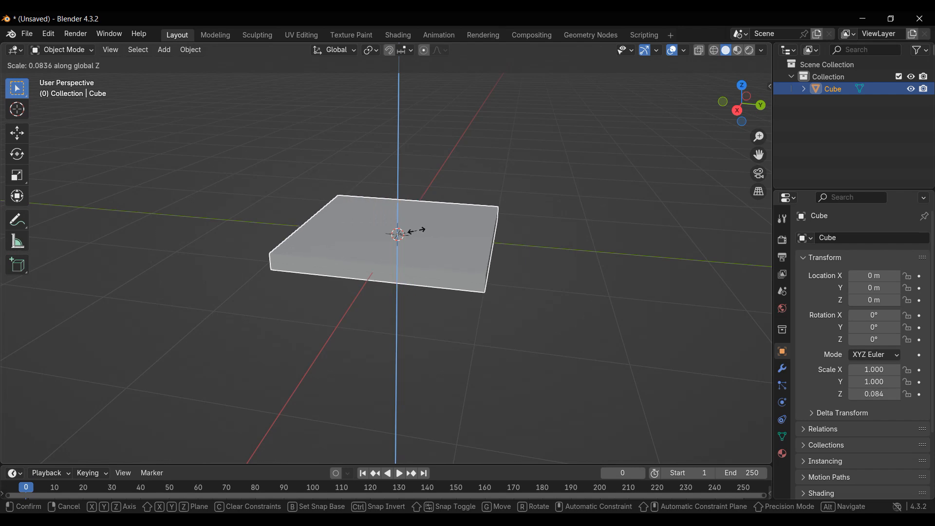
click(418, 230)
Widen the slab by scaling it along global Y by a factor of 1.5
middle_drag(417, 230, 523, 336)
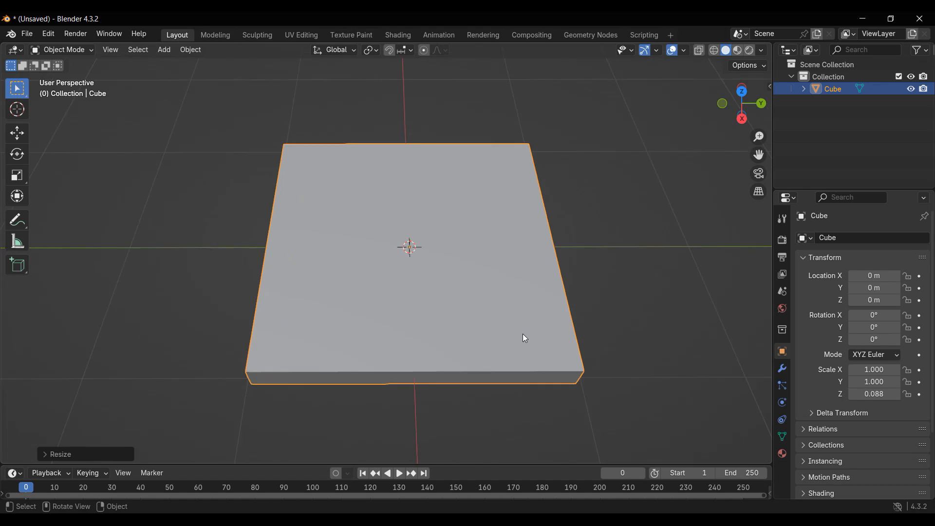
key(s)
key(x)
key(y)
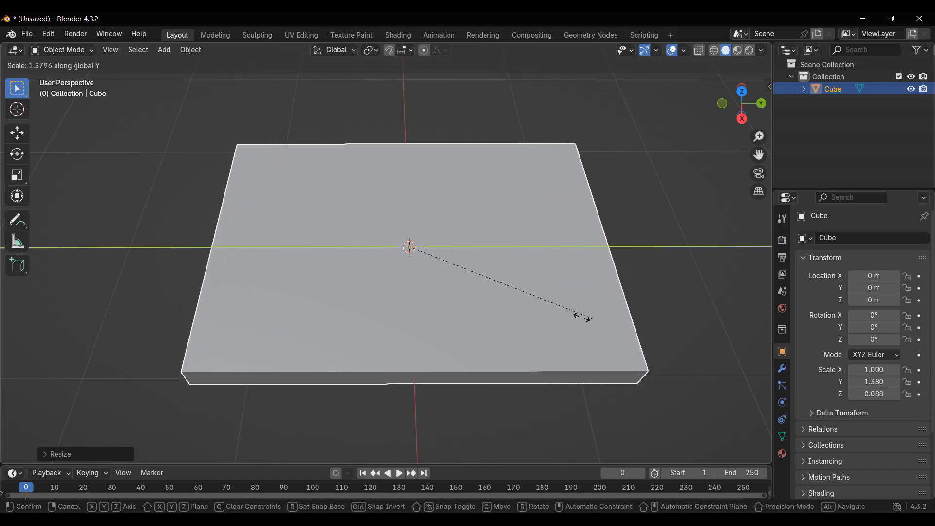
key(x)
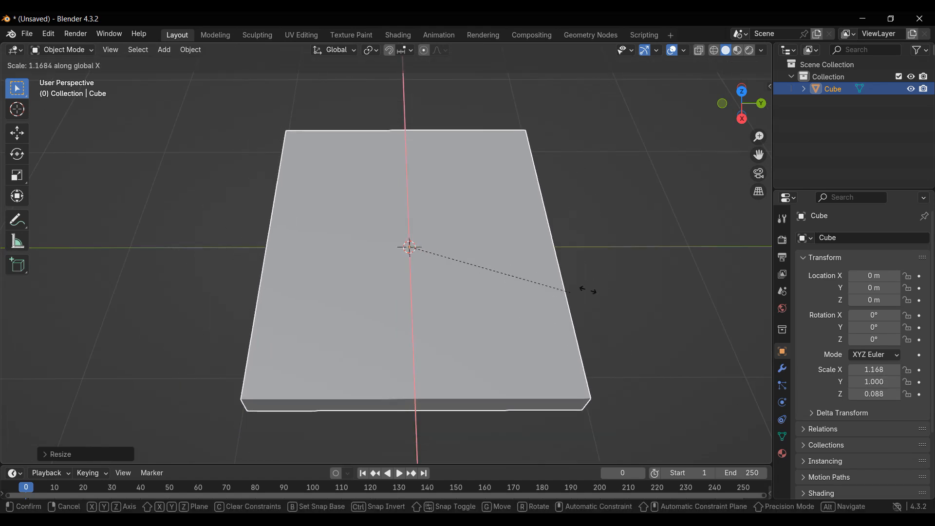
key(y)
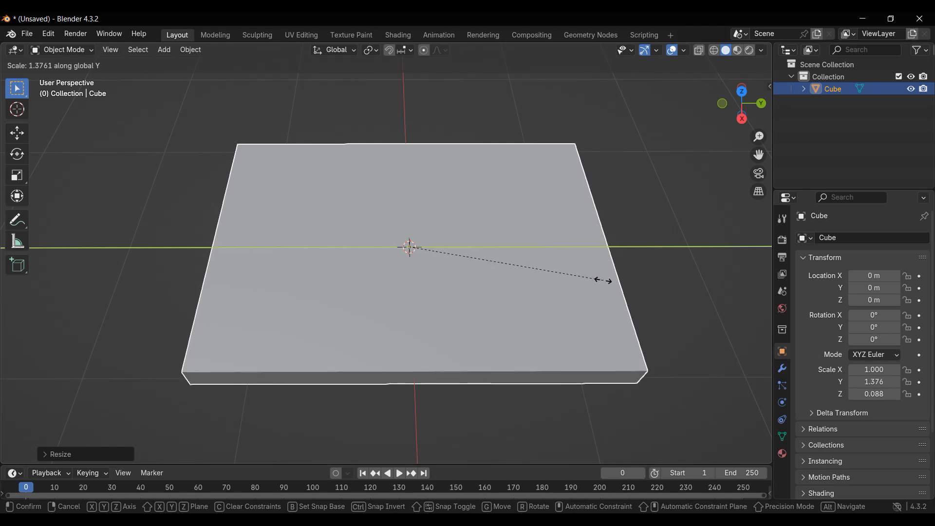
text(1.5)
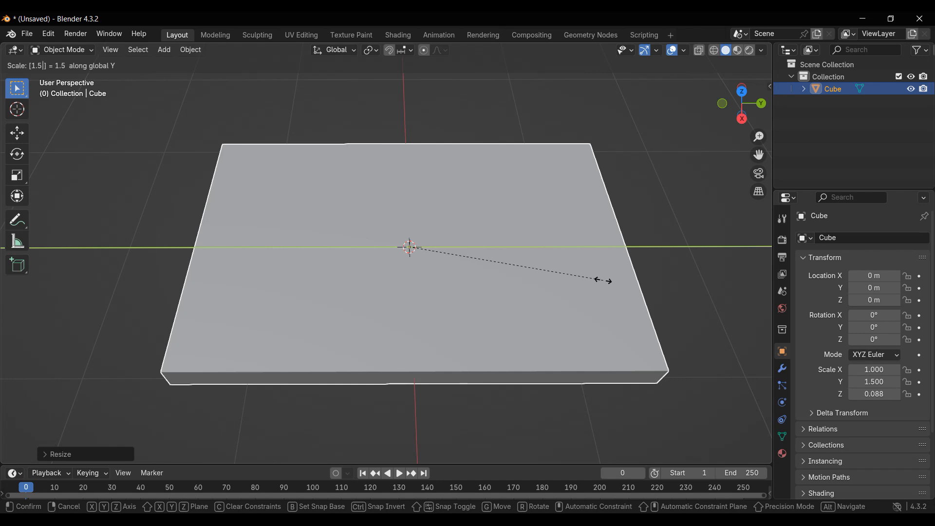
key(Return)
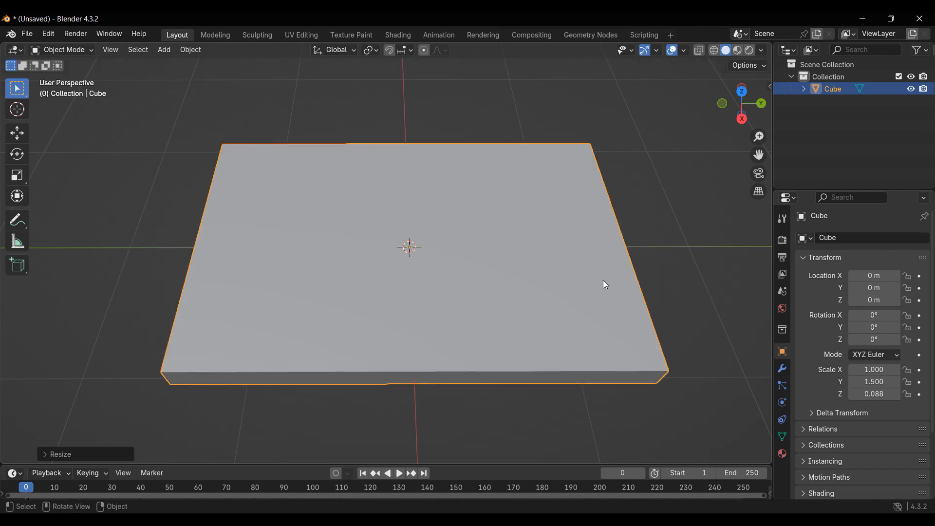
In Edit Mode, add two loop cuts that divide the slab into three sections along Y
middle_drag(555, 282, 515, 212)
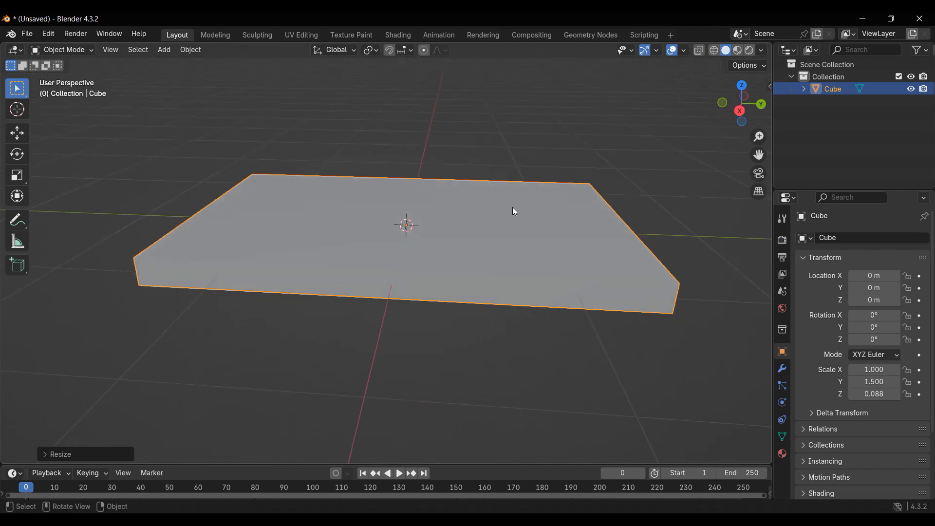
scroll(428, 213, up, 2)
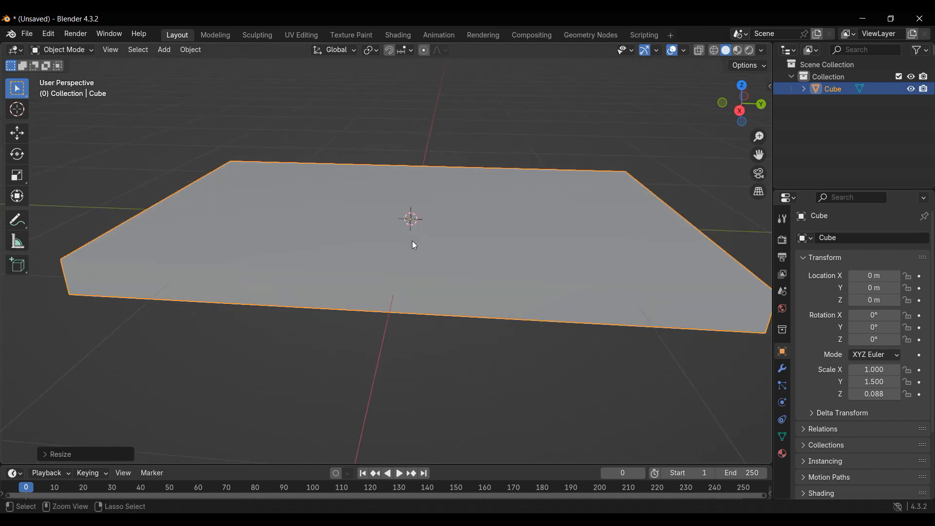
click(422, 286)
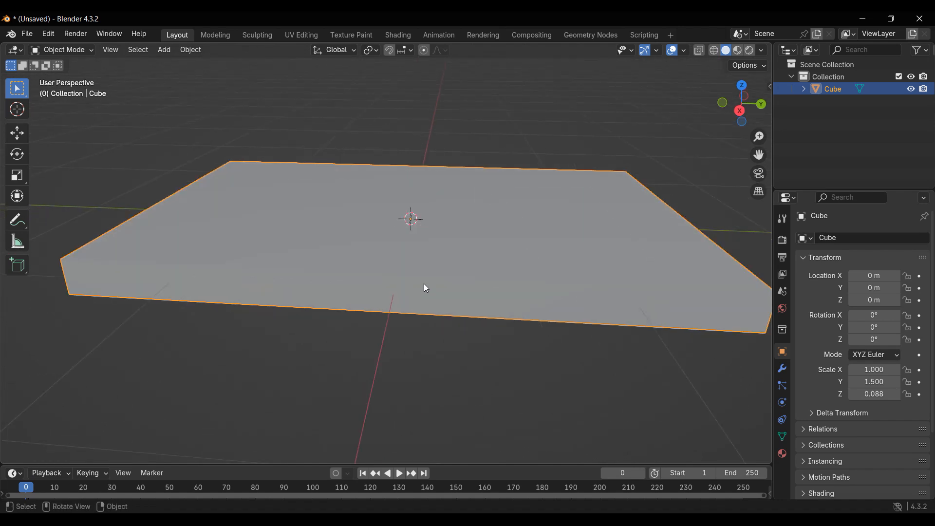
key(Tab)
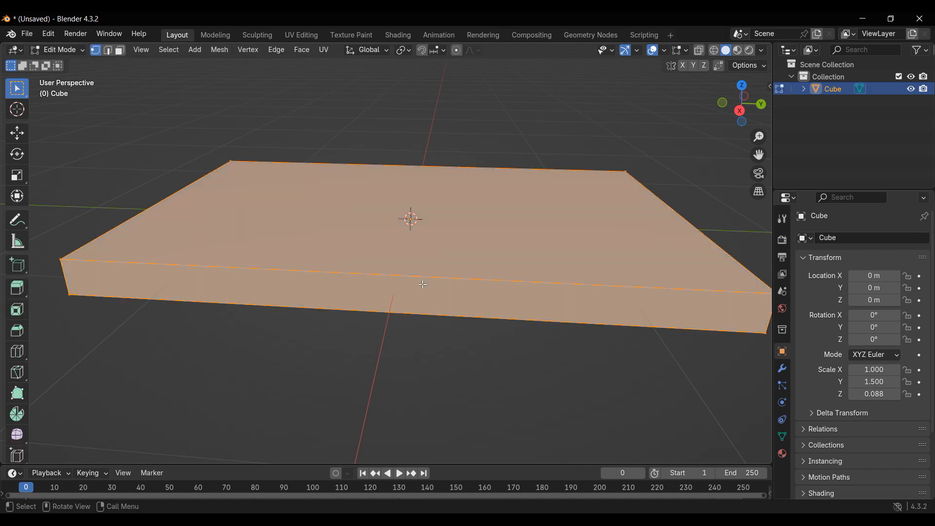
key(ctrl)
key(ctrl+r)
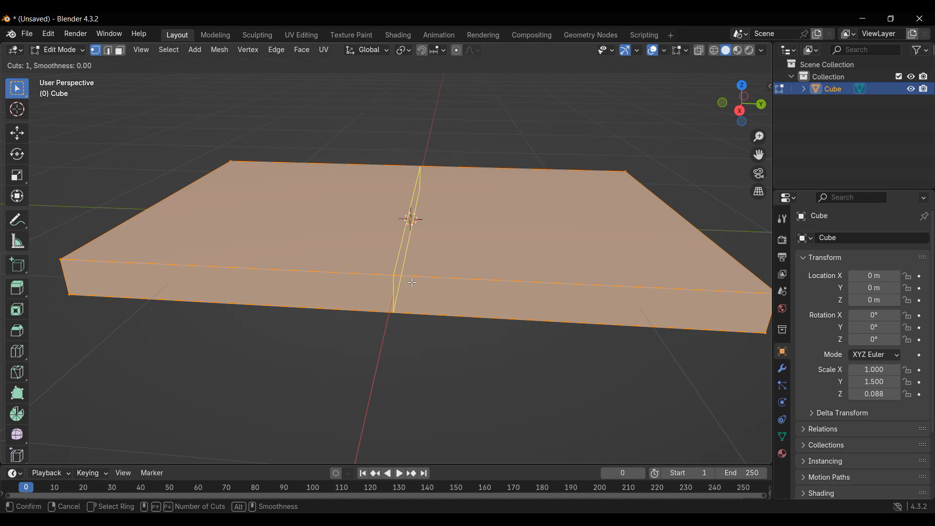
key(2)
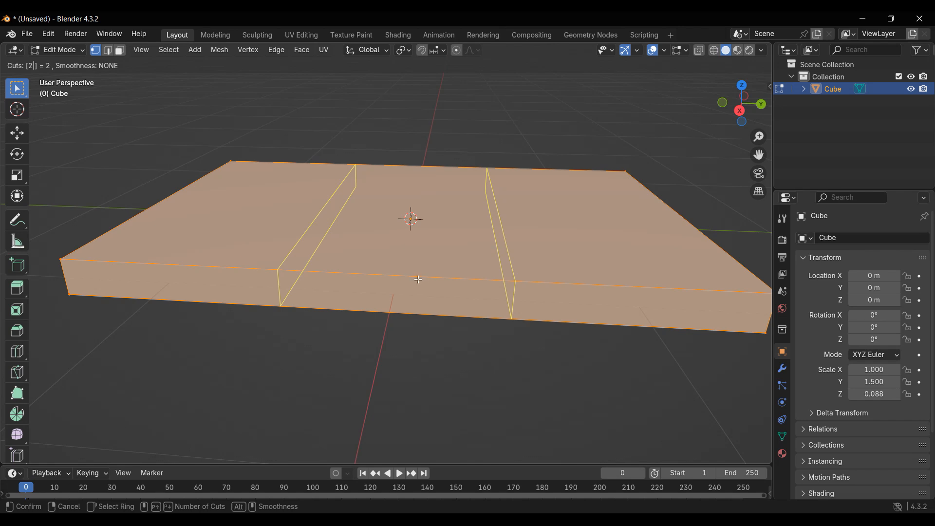
key(BackSpace)
text(2)
key(BackSpace)
text(1)
key(BackSpace)
text(2)
key(BackSpace)
text(2)
key(BackSpace)
text(5)
key(BackSpace)
text(2)
key(Return)
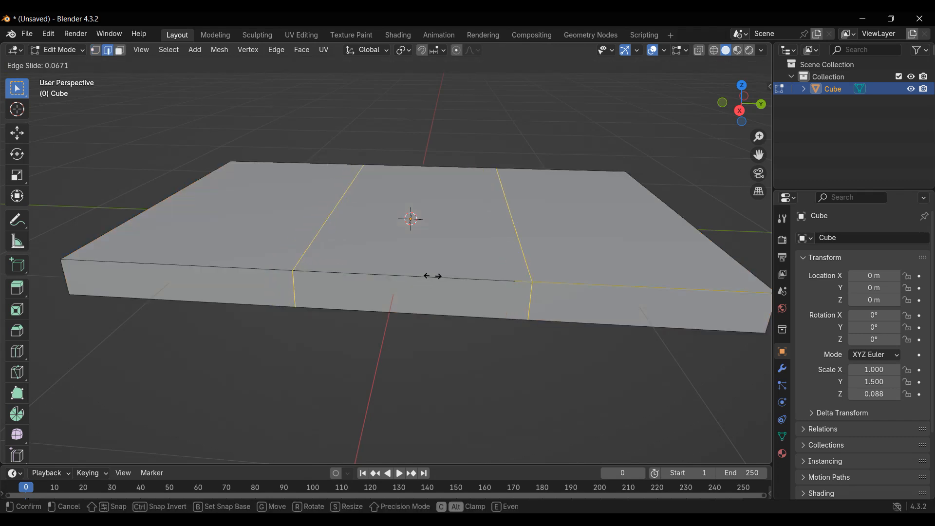
click(386, 269)
Switch to face selection and select the loop of faces around the slab's middle section
middle_drag(514, 339, 581, 329)
scroll(587, 342, up, 1)
scroll(587, 341, down, 1)
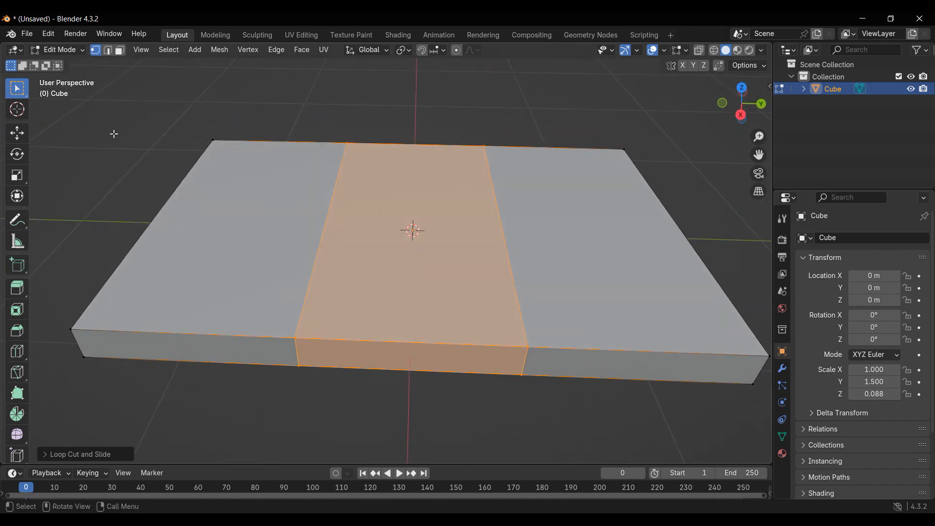
click(122, 51)
click(96, 51)
click(108, 50)
click(121, 50)
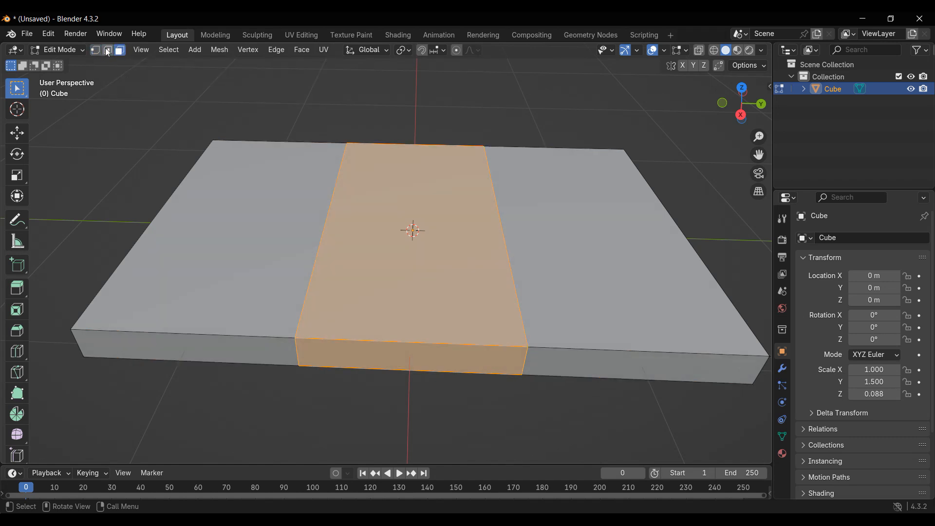
click(391, 394)
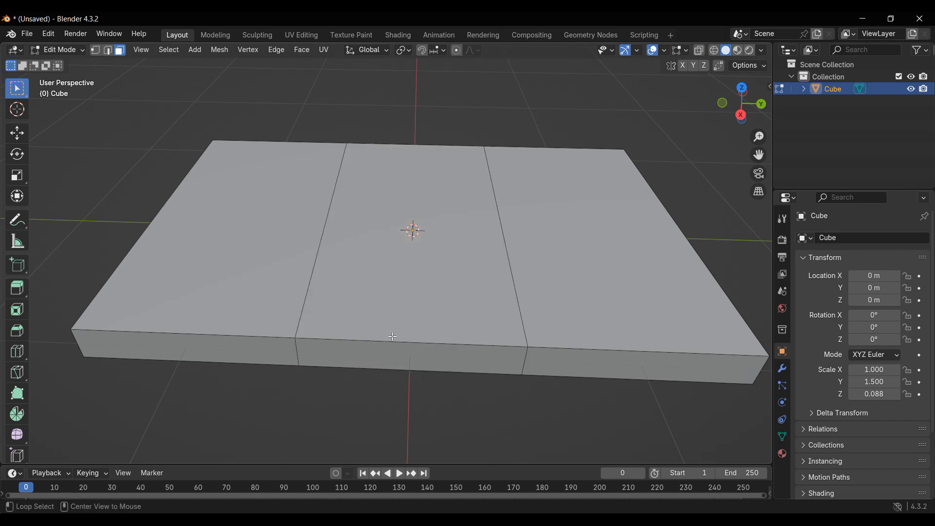
alt+click(408, 343)
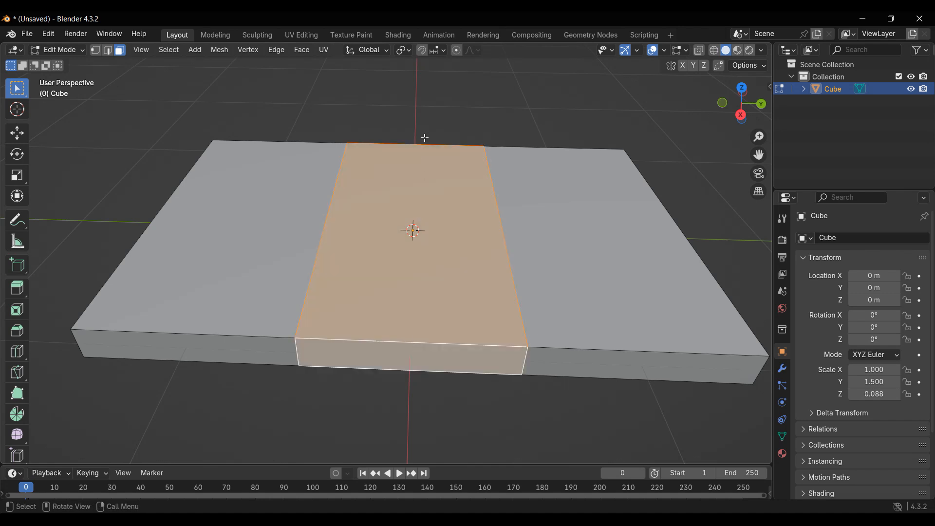
middle_drag(410, 398, 411, 373)
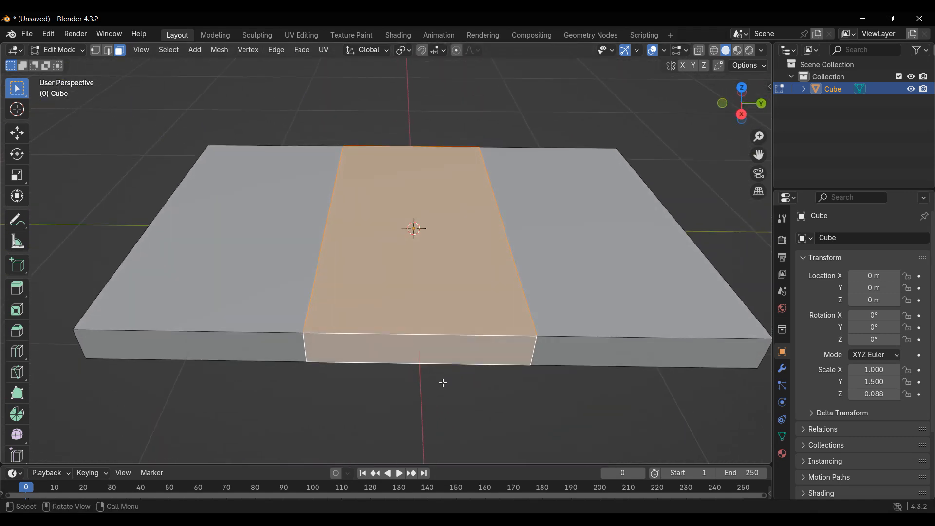
Try loop selection on the faces around each of the slab's three sections in turn
click(495, 394)
alt+click(427, 335)
middle_drag(581, 353, 561, 341)
alt+click(591, 329)
middle_drag(162, 298, 417, 346)
alt+click(282, 320)
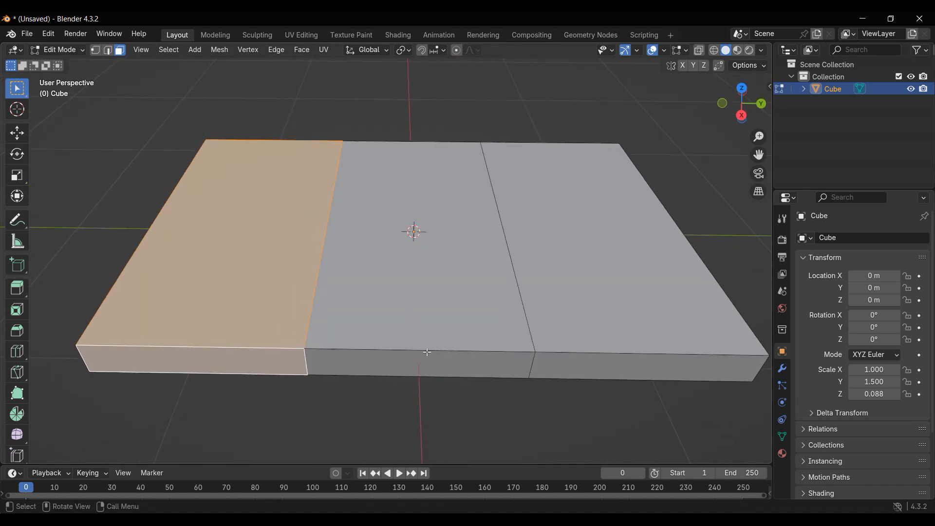
Select the face loop around the slab's middle section and scale it along global Y to roughly a third of its width
alt+click(416, 346)
scroll(559, 321, up, 2)
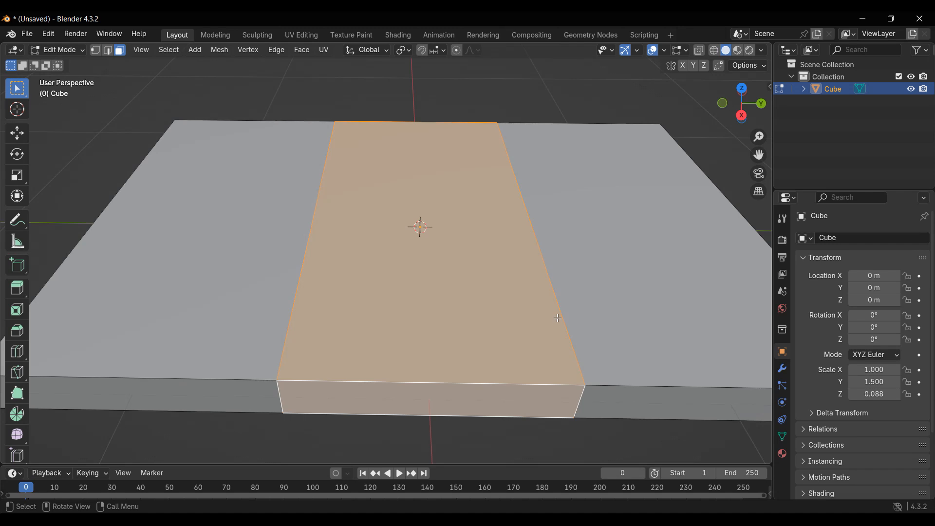
key(s)
key(y)
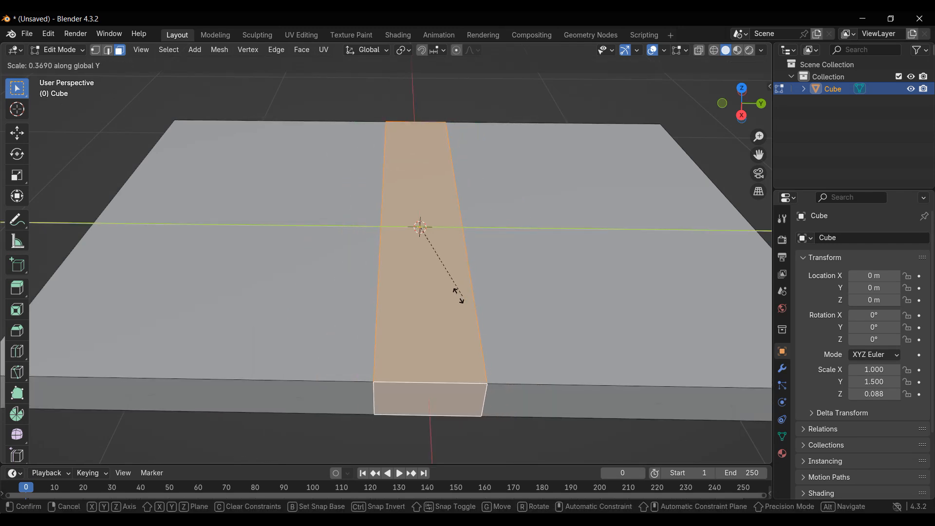
click(438, 297)
middle_drag(438, 297, 399, 256)
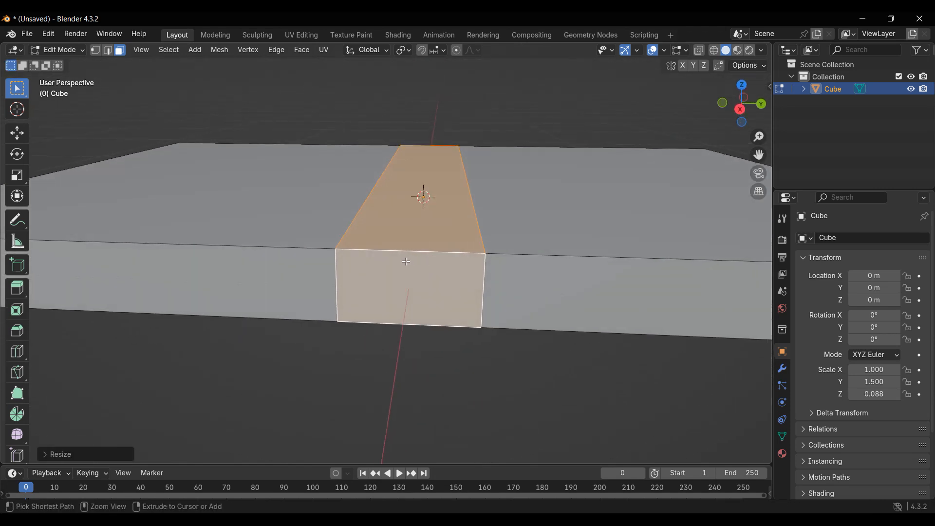
Add two evenly spaced loop cuts running lengthwise through the narrow middle section
key(ctrl+r)
key(2)
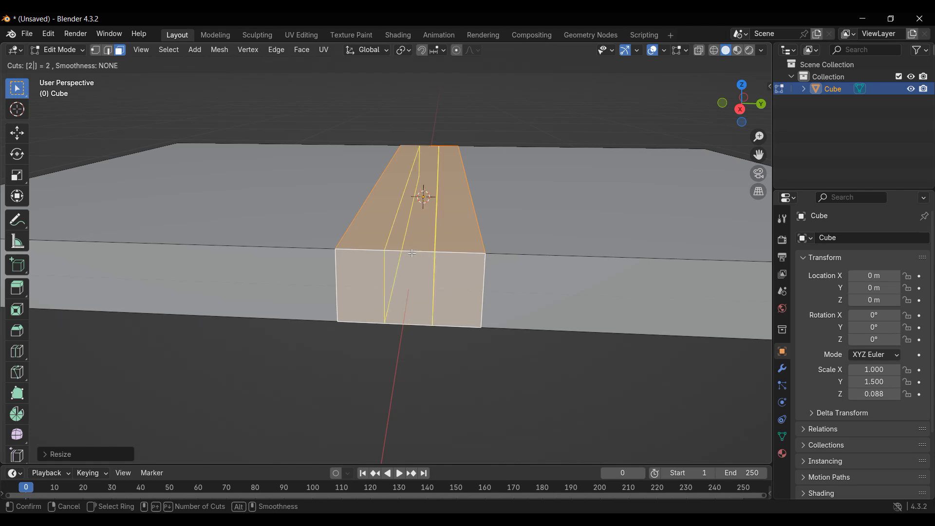
click(412, 253)
click(432, 262)
Lower the two new edge loops slightly along global Z and spread them apart along global Y to form a channel
key(g)
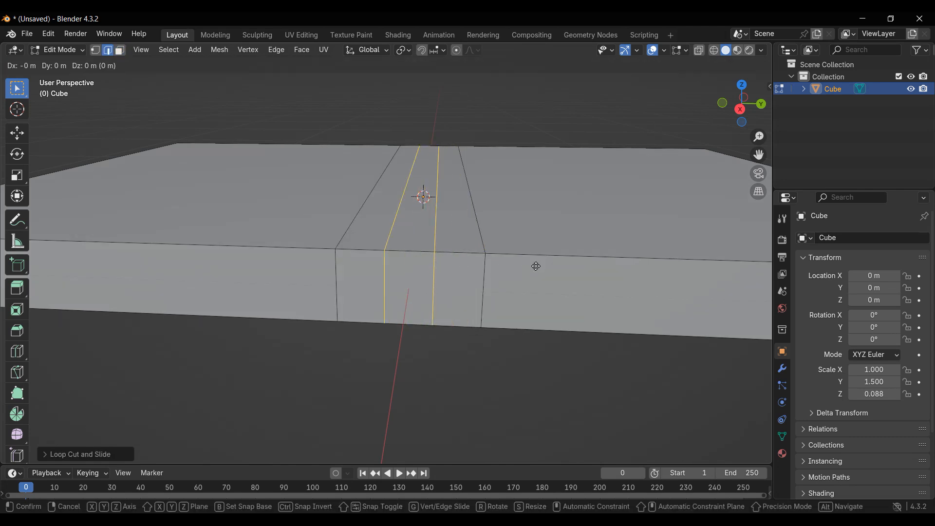
key(z)
click(531, 273)
key(s)
key(x)
key(y)
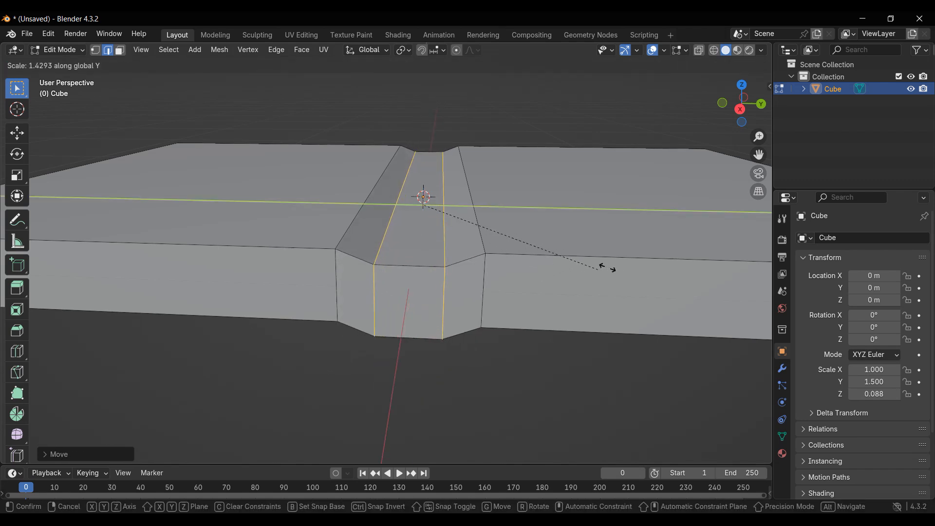
click(626, 260)
scroll(606, 269, down, 2)
In face selection, select the slab's two outer end faces along Y and set the snap target to Vertex
middle_drag(605, 269, 433, 189)
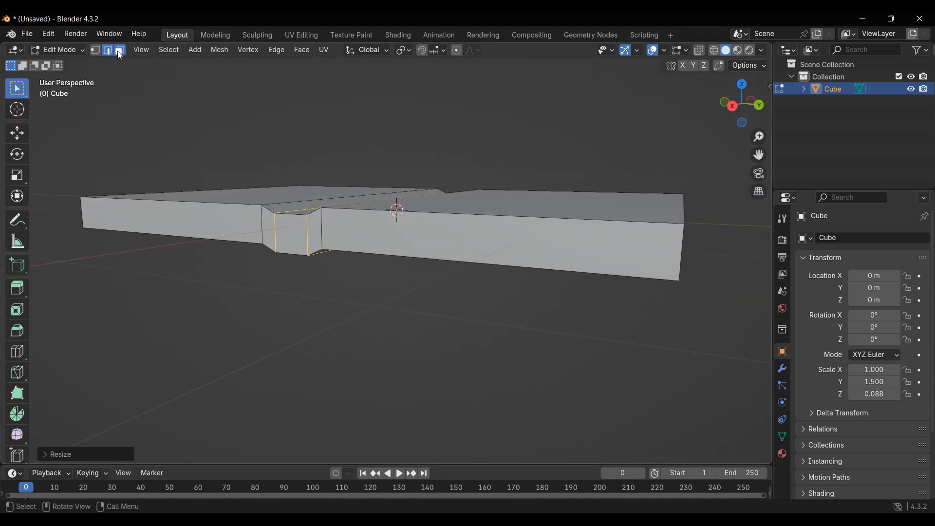
key(3)
middle_drag(677, 305, 430, 262)
click(401, 187)
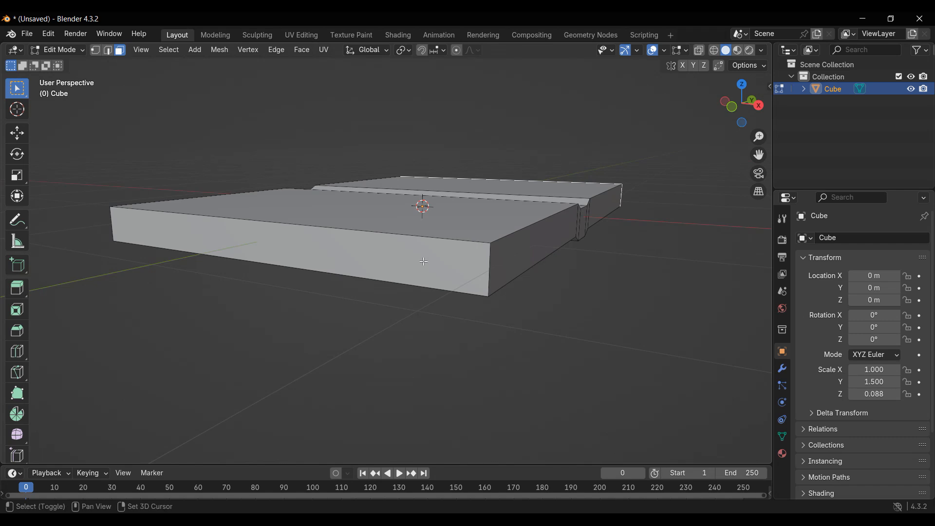
middle_drag(507, 328, 410, 285)
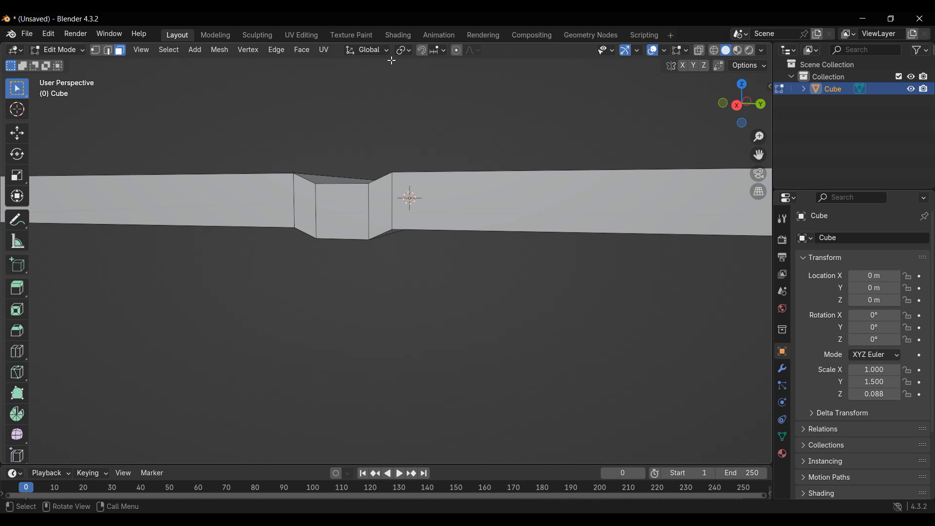
click(444, 50)
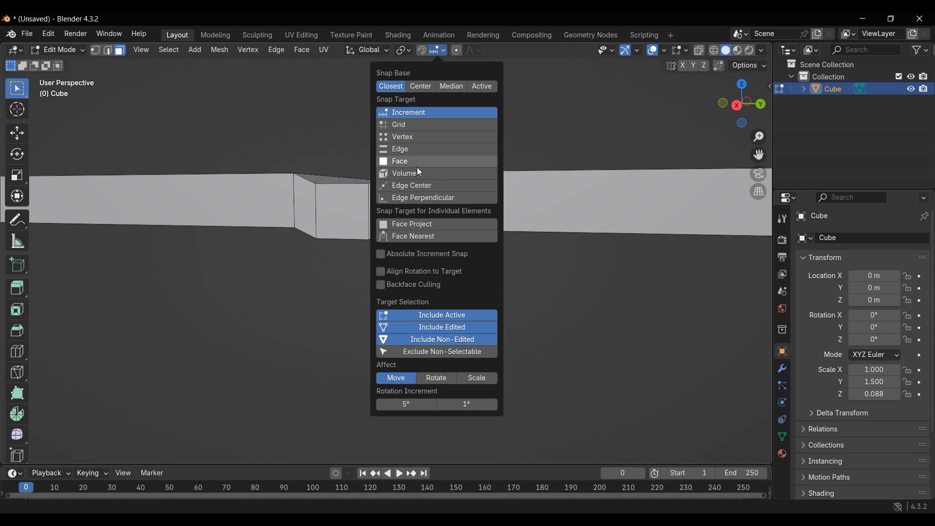
click(413, 141)
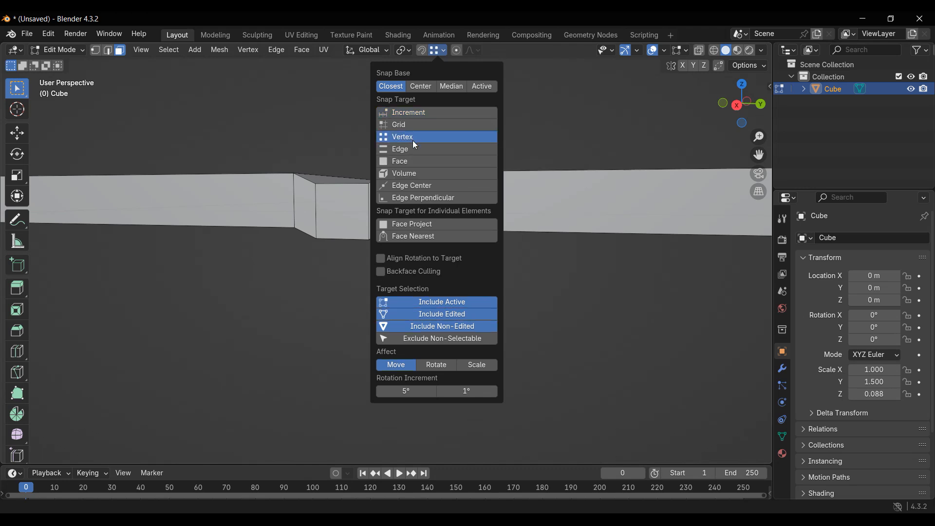
Lower the two outer end faces along global Z, snapping them to the bottom corner vertex of the middle channel
scroll(450, 250, down, 2)
shift+middle_drag(376, 272, 383, 286)
scroll(383, 287, up, 2)
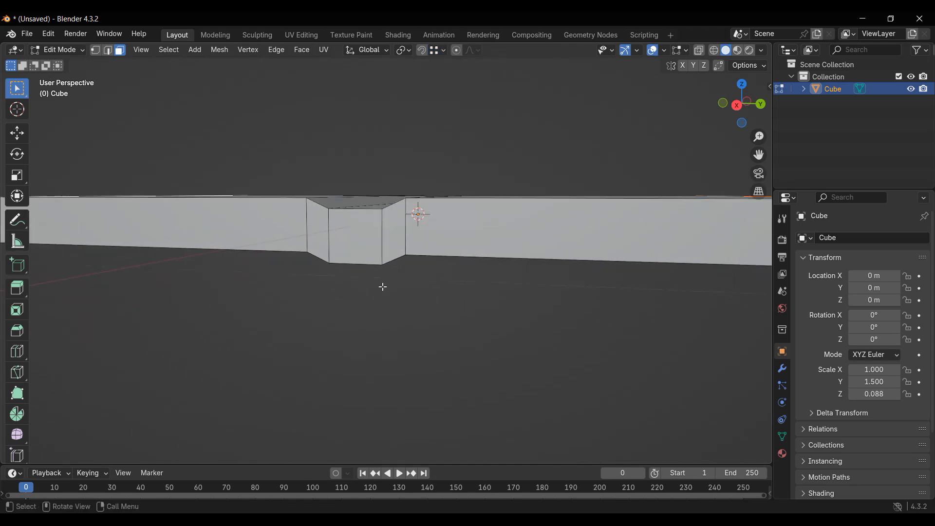
scroll(390, 282, up, 1)
scroll(328, 314, up, 4)
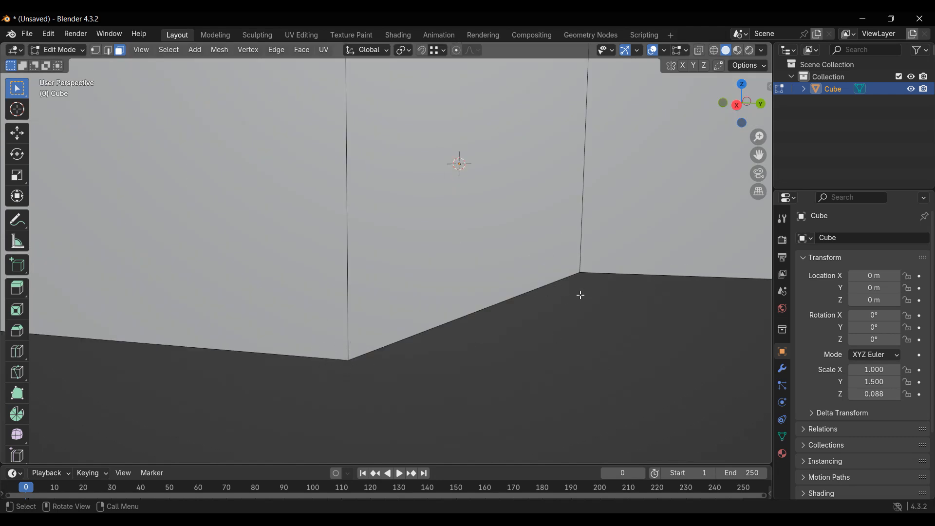
scroll(390, 336, down, 6)
middle_drag(341, 324, 318, 318)
scroll(318, 318, up, 3)
scroll(318, 302, down, 1)
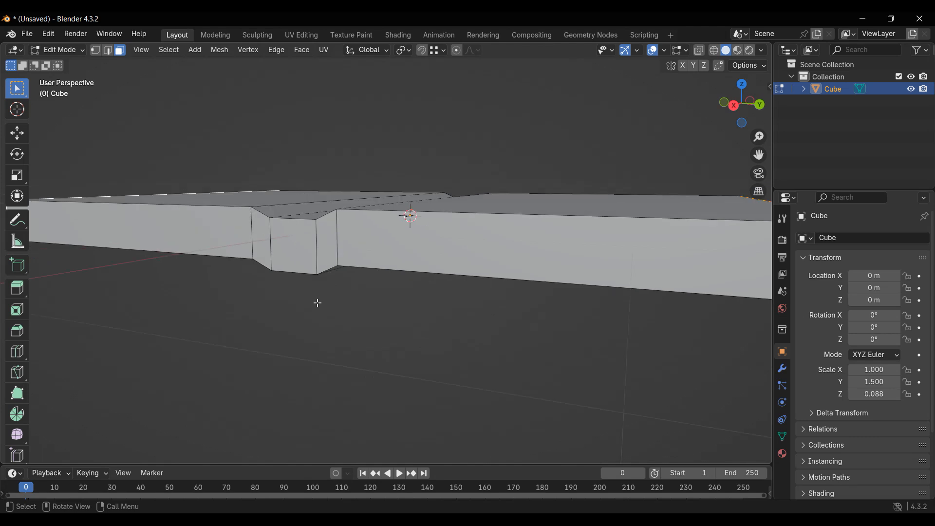
key(g)
key(z)
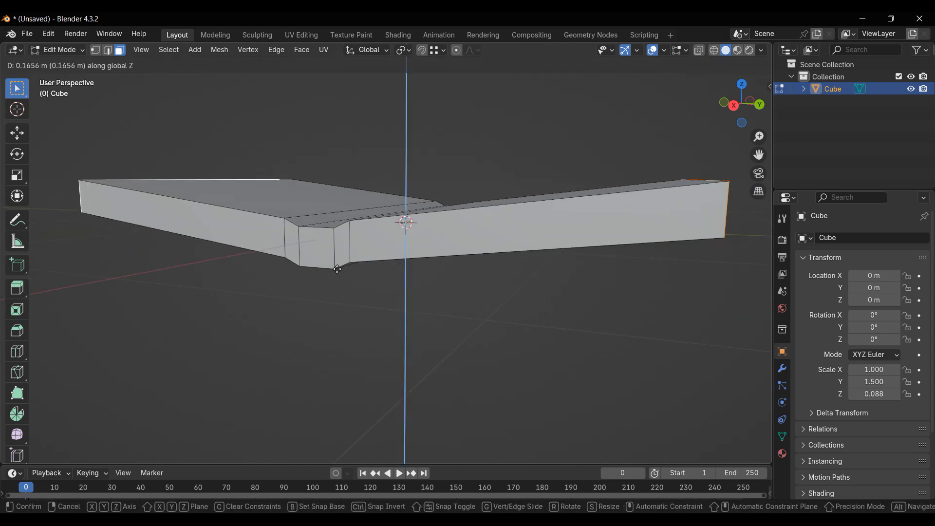
key(ctrl)
key(ctrl)
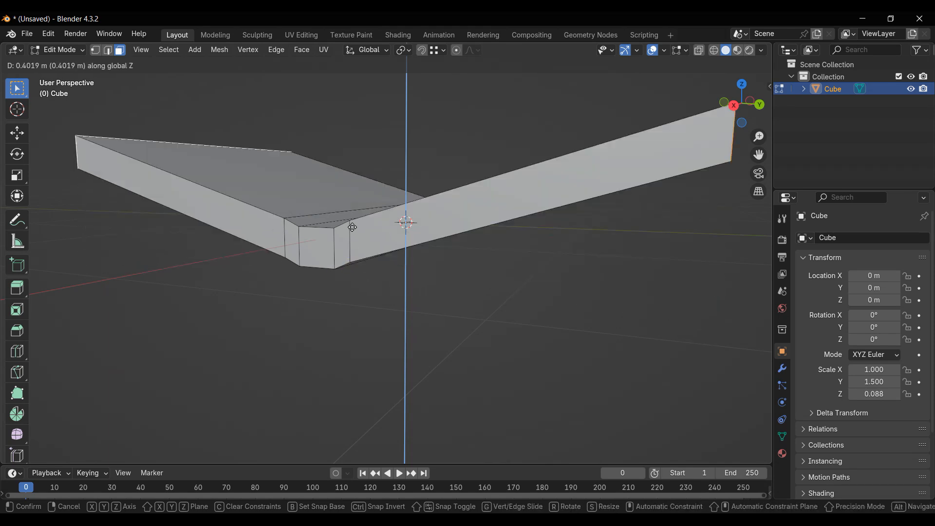
key(ctrl)
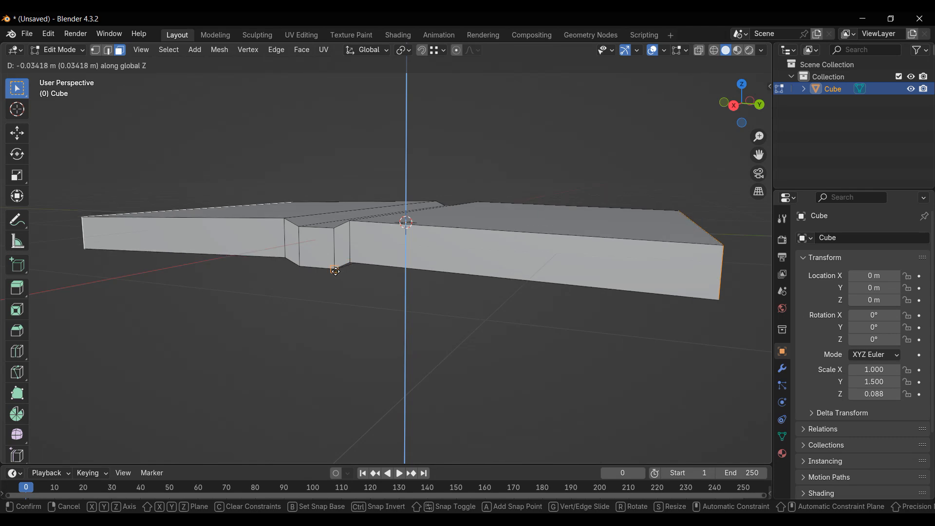
click(336, 271)
Select all the top faces and lower them along global Z by about 0.1 m to thin the slab
middle_drag(407, 307, 274, 252)
drag(275, 251, 400, 266)
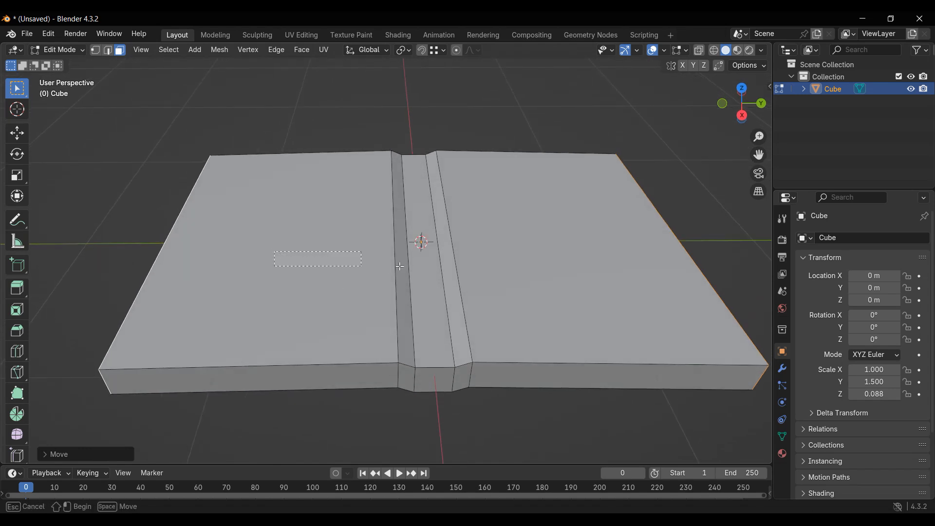
drag(545, 272, 543, 271)
middle_drag(544, 271, 456, 241)
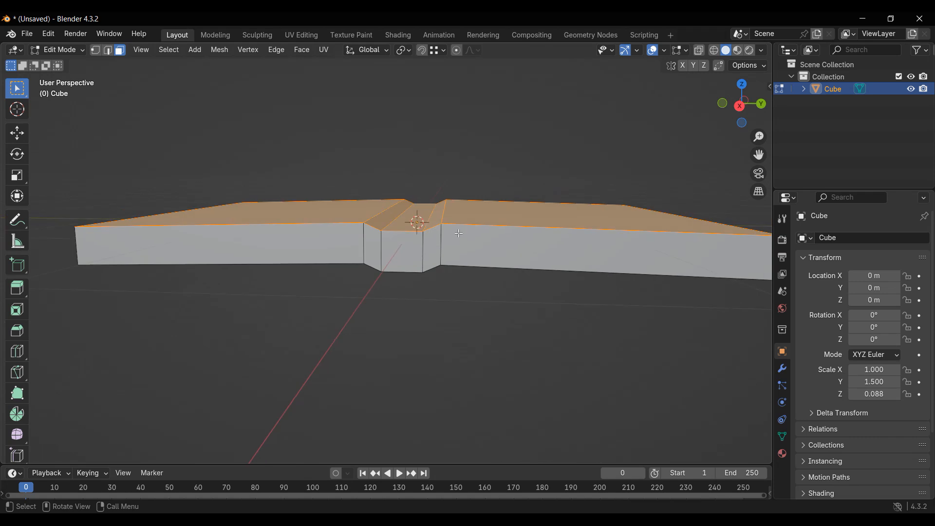
key(g)
key(z)
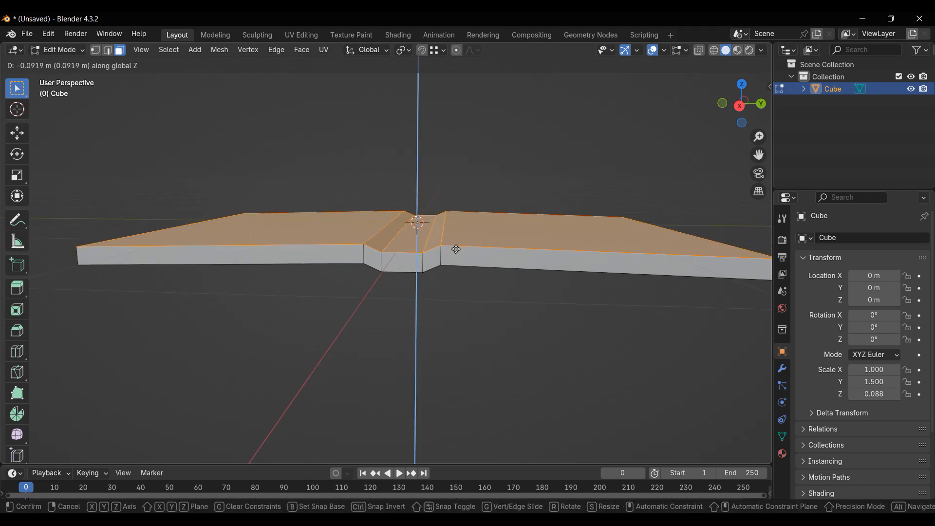
click(455, 251)
middle_drag(463, 265, 597, 275)
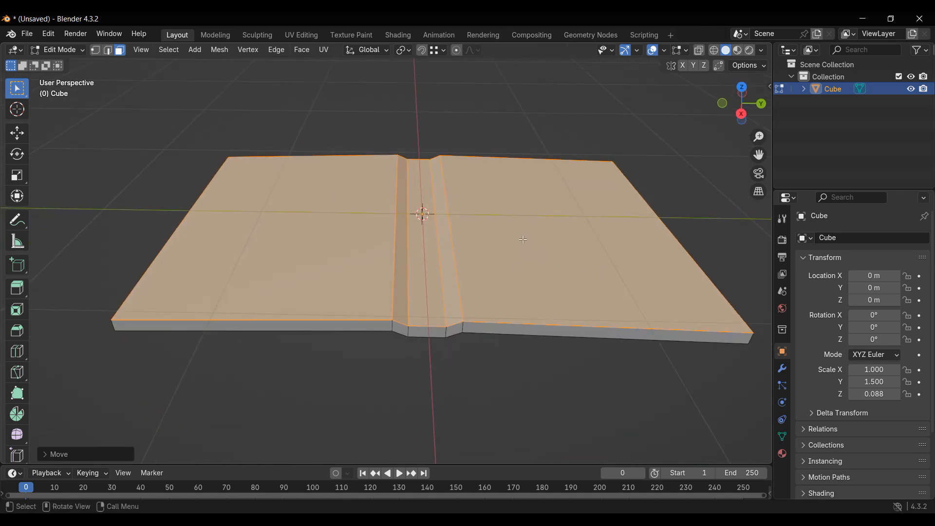
key(i)
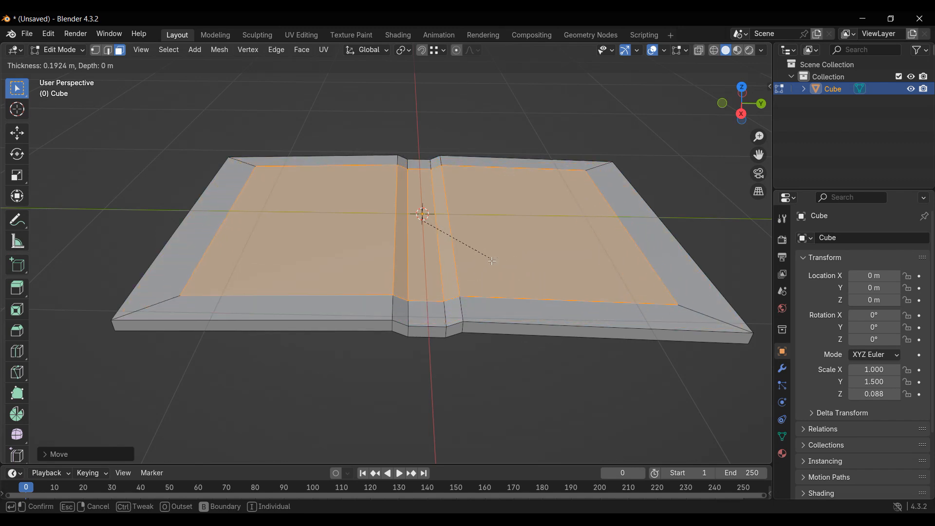
key(1)
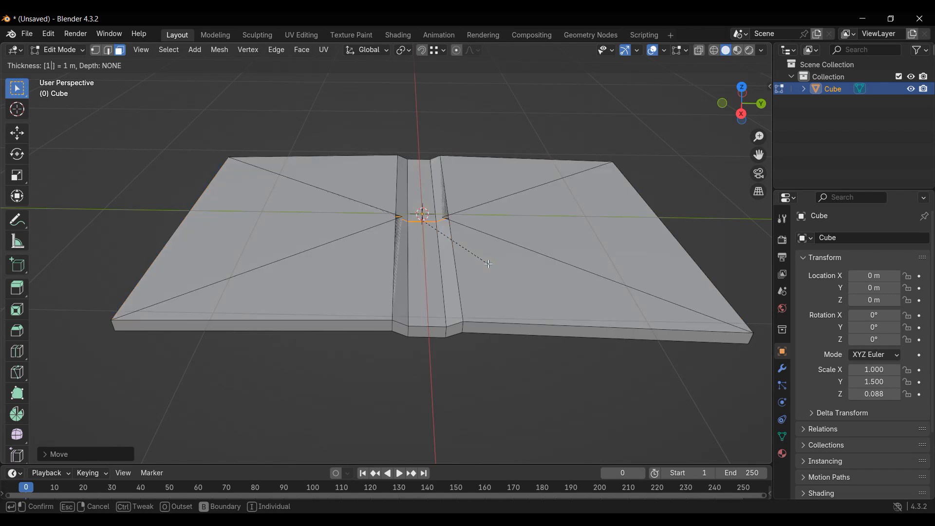
key(BackSpace)
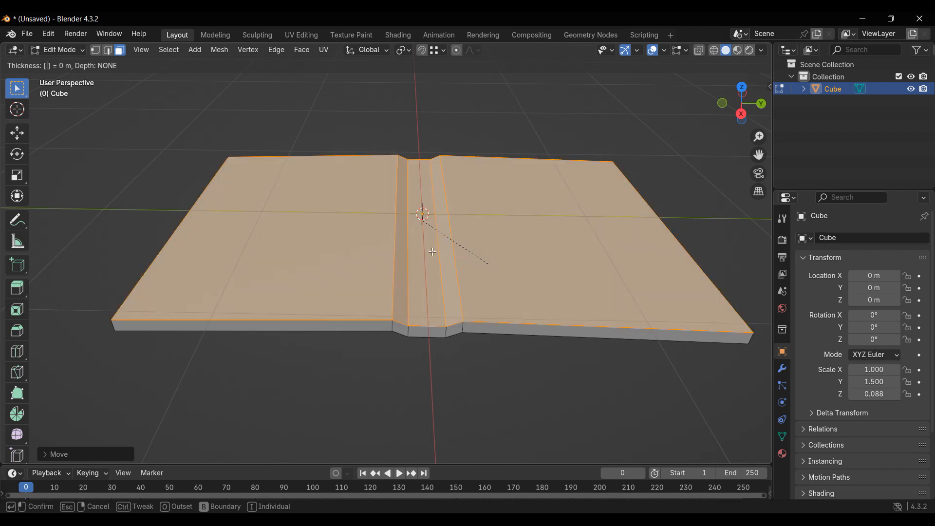
key(Escape)
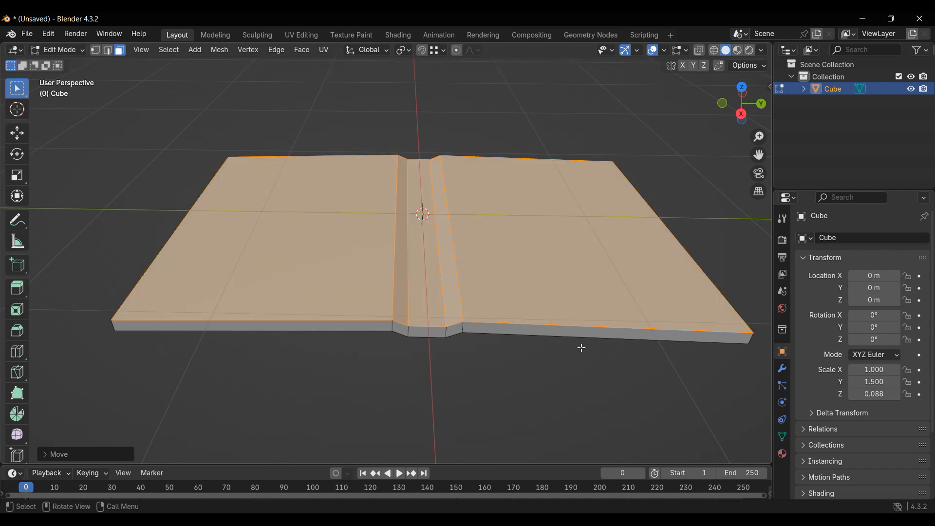
key(s)
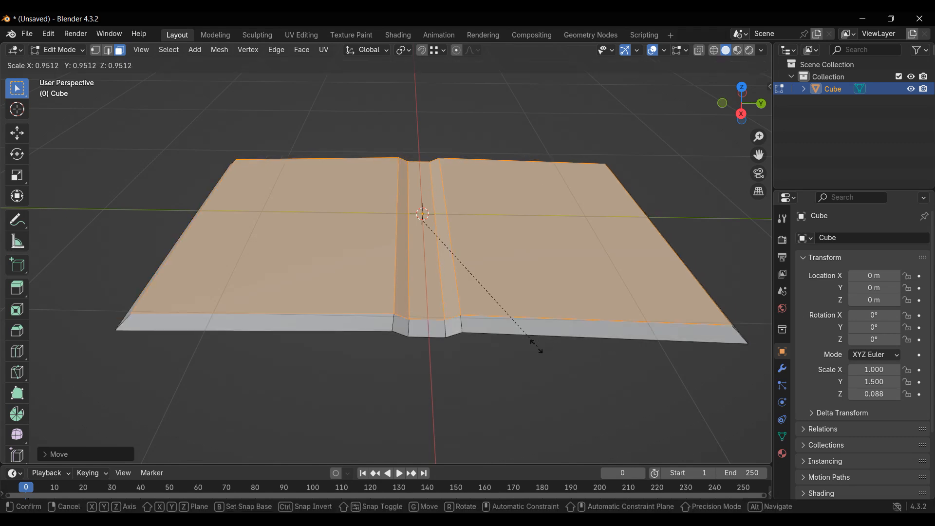
key(Escape)
Inset the top faces by about 0.04 m and extrude the inset region upward along global Z by about 0.17 m
key(i)
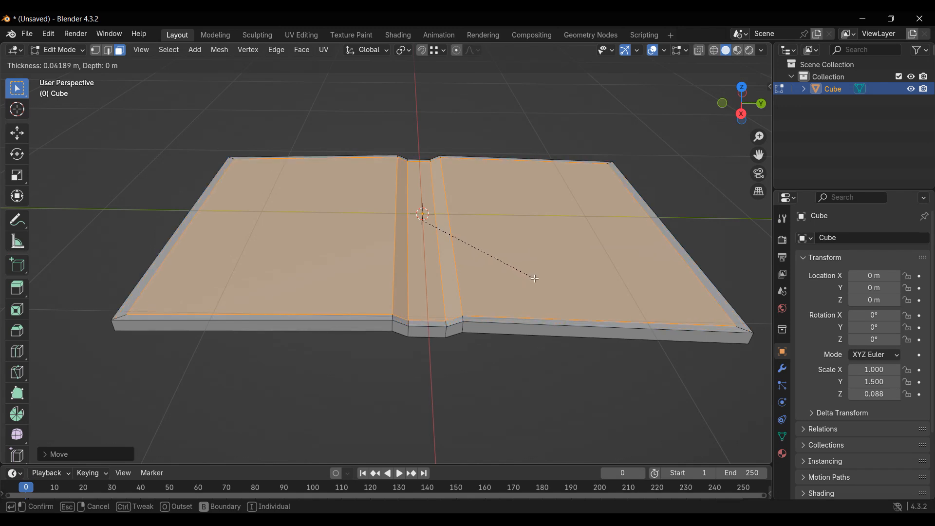
click(535, 279)
mouse_move(455, 378)
middle_down()
mouse_move(444, 338)
mouse_move(454, 374)
middle_up()
key(g)
key(z)
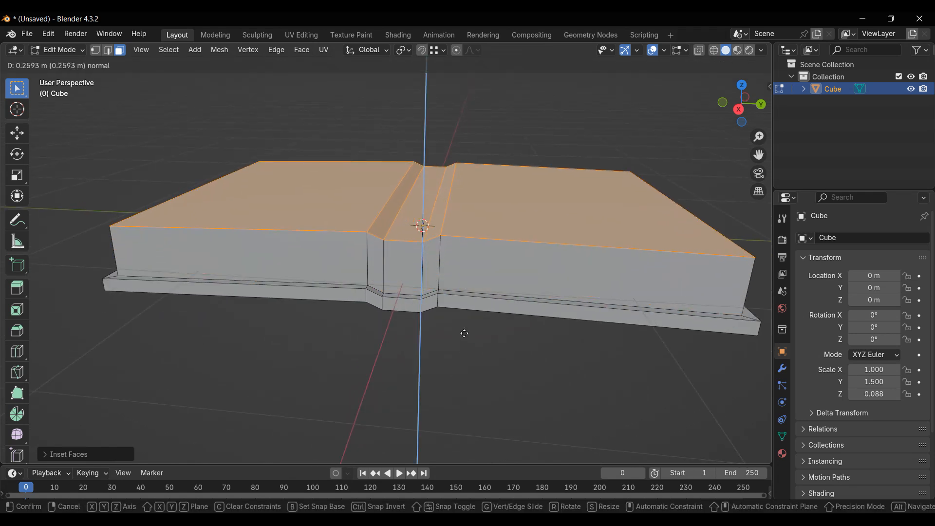
key(z)
key(z)
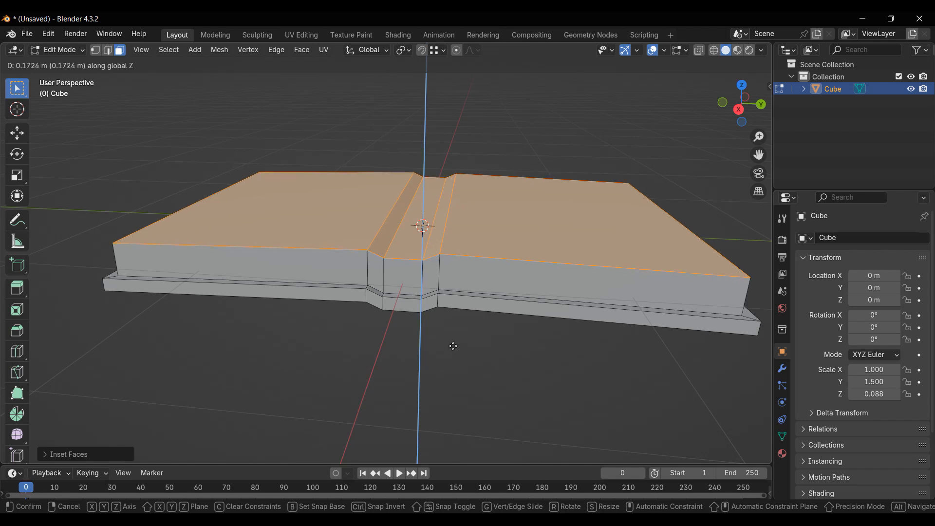
click(452, 346)
In edge selection, subdivide the short edges across the raised block's central strip to add a lengthwise middle edge
middle_drag(451, 361, 433, 344)
scroll(433, 344, up, 4)
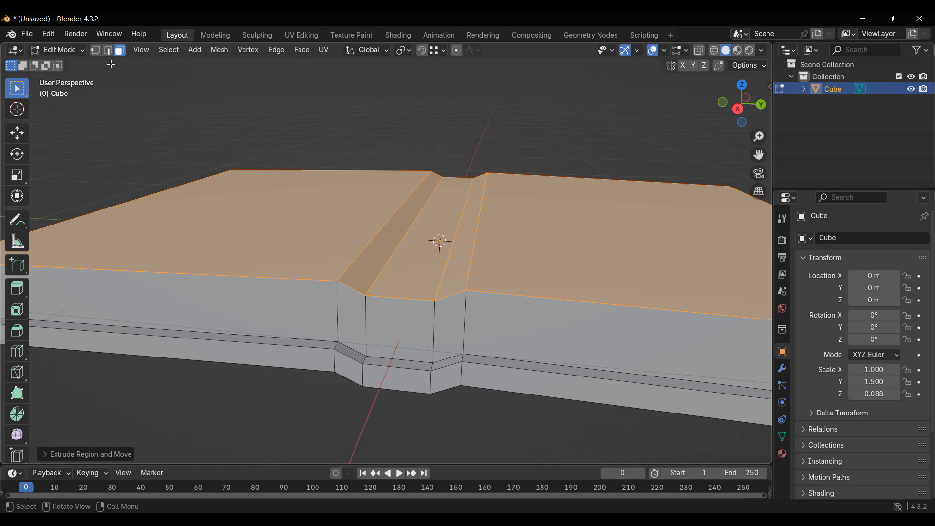
click(107, 52)
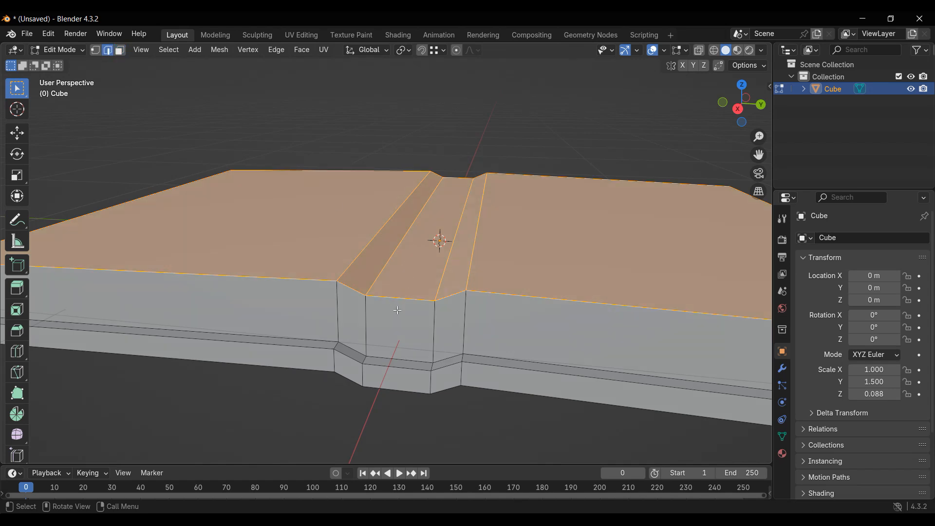
key(alt+a)
middle_drag(405, 299, 319, 285)
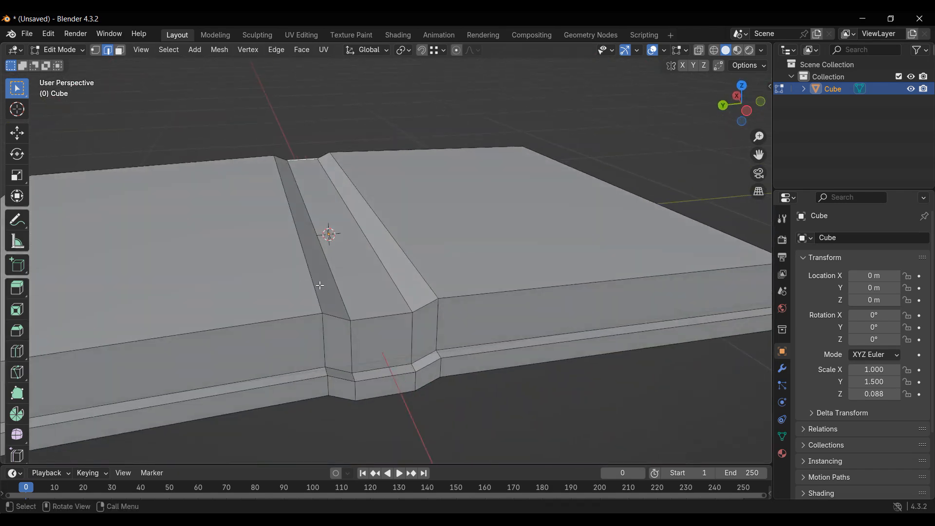
middle_drag(278, 316, 270, 298)
right_click(431, 287)
click(419, 142)
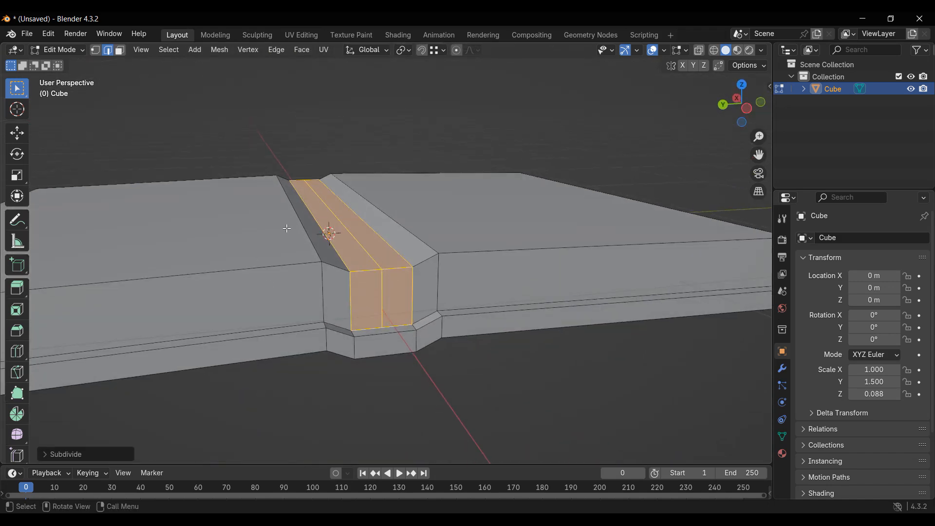
Lower the lengthwise middle edge of the central strip along global Z by about 0.14 m to form a V-shaped page fold
click(377, 261)
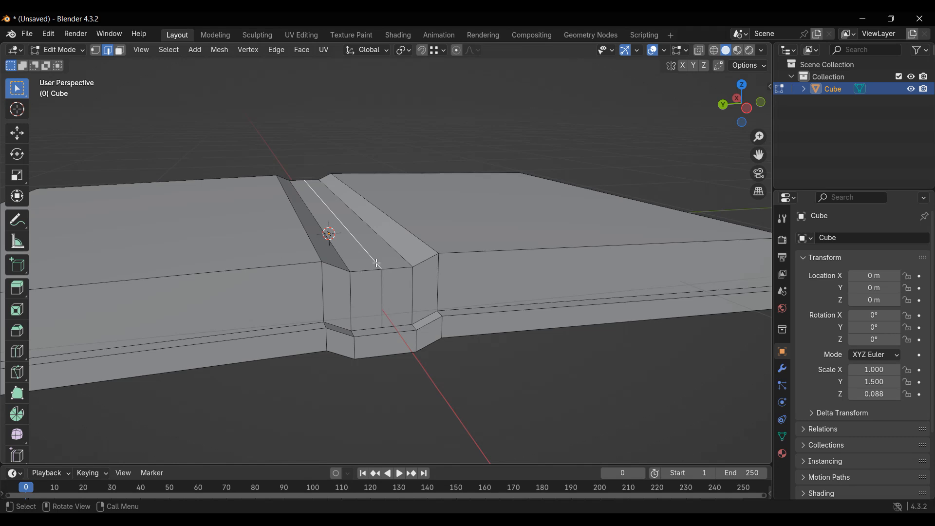
key(g)
key(z)
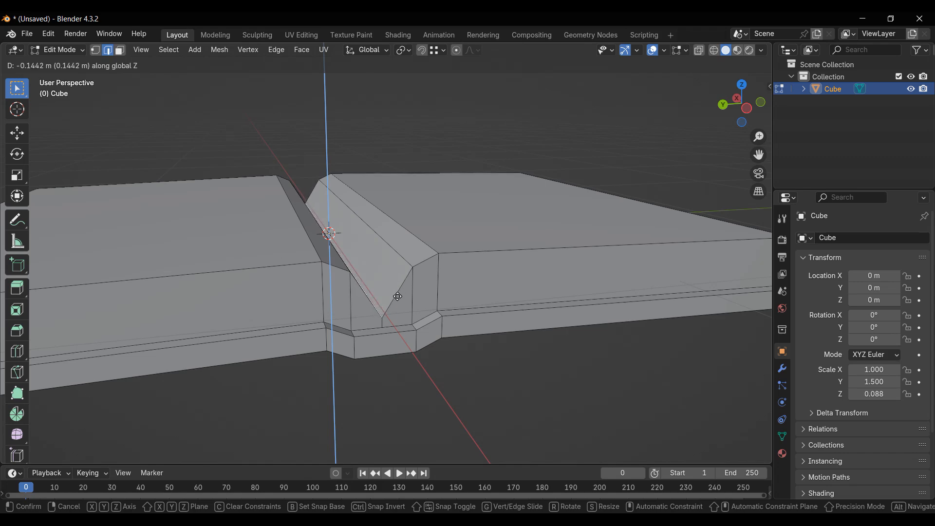
click(397, 297)
Select the four lengthwise top edges flanking the V-shaped fold and lower them slightly along global Z
middle_drag(398, 297, 374, 299)
drag(347, 310, 323, 276)
middle_drag(382, 284, 443, 296)
shift+drag(443, 296, 503, 303)
shift+middle_drag(503, 302, 492, 265)
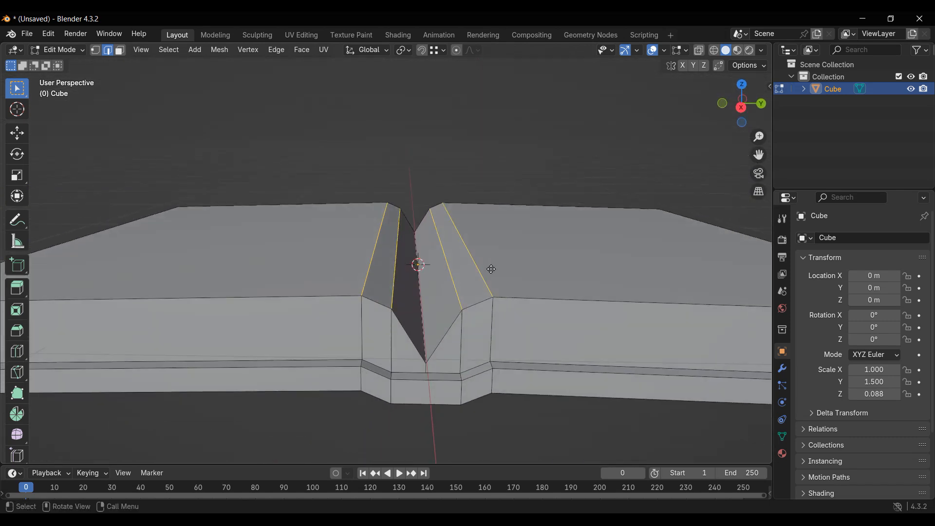
key(g)
key(z)
click(494, 272)
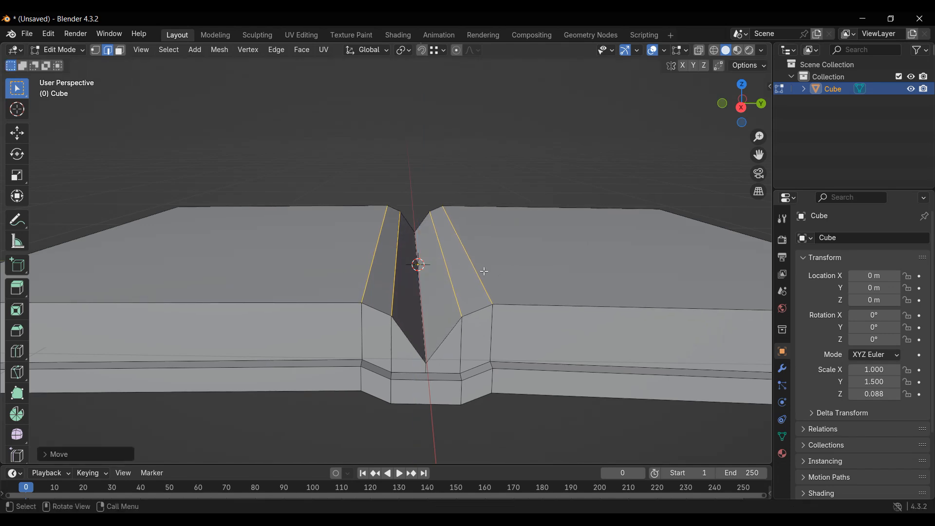
Select the two outer top edges of the page block and lower them along global Z by about 0.09 m
middle_drag(494, 271, 223, 271)
click(167, 228)
scroll(390, 258, down, 2)
middle_drag(460, 263, 498, 263)
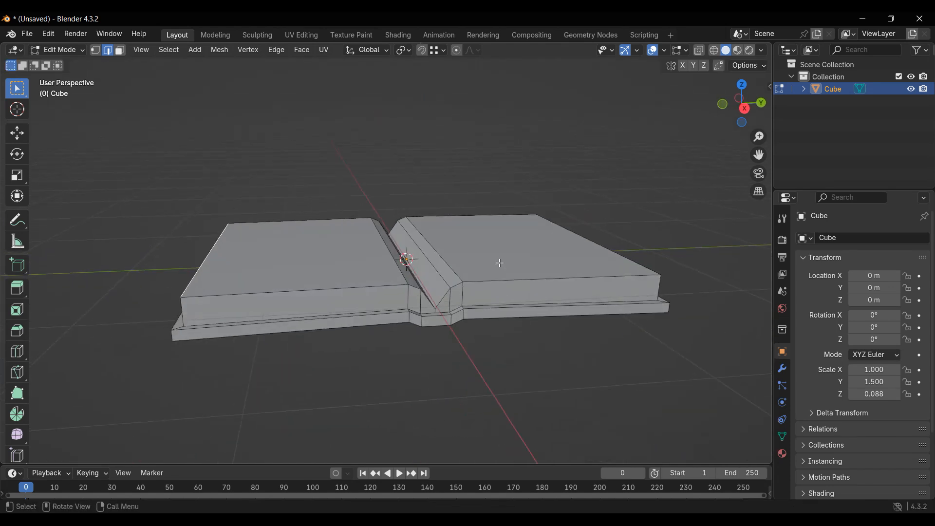
shift+click(595, 242)
scroll(656, 254, up, 1)
middle_drag(656, 254, 652, 254)
key(g)
key(z)
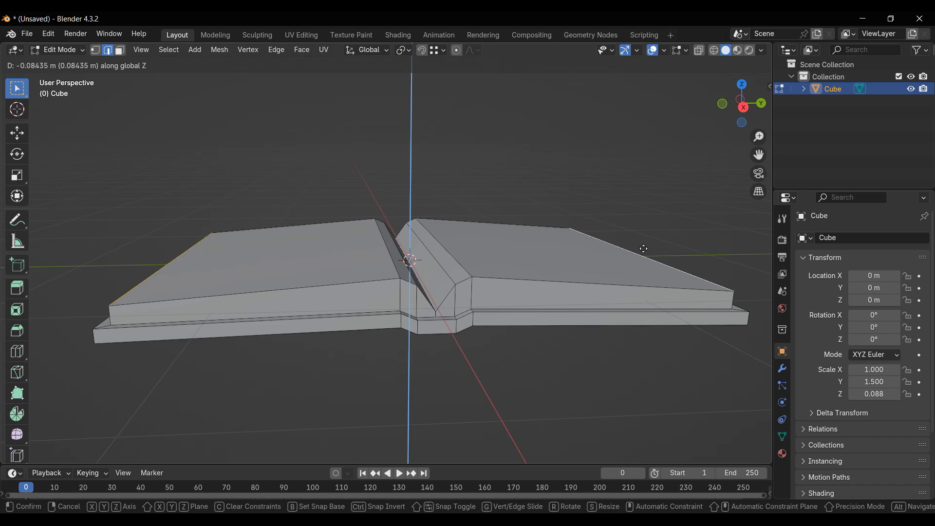
click(645, 252)
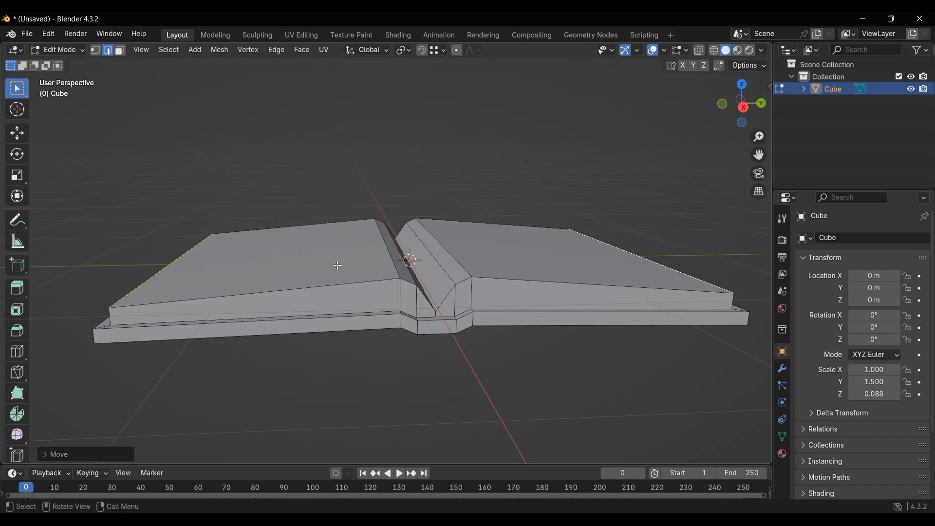
click(387, 264)
click(391, 261)
shift+click(402, 259)
middle_drag(478, 261, 463, 262)
scroll(463, 262, up, 1)
click(440, 266)
ctrl+click(423, 275)
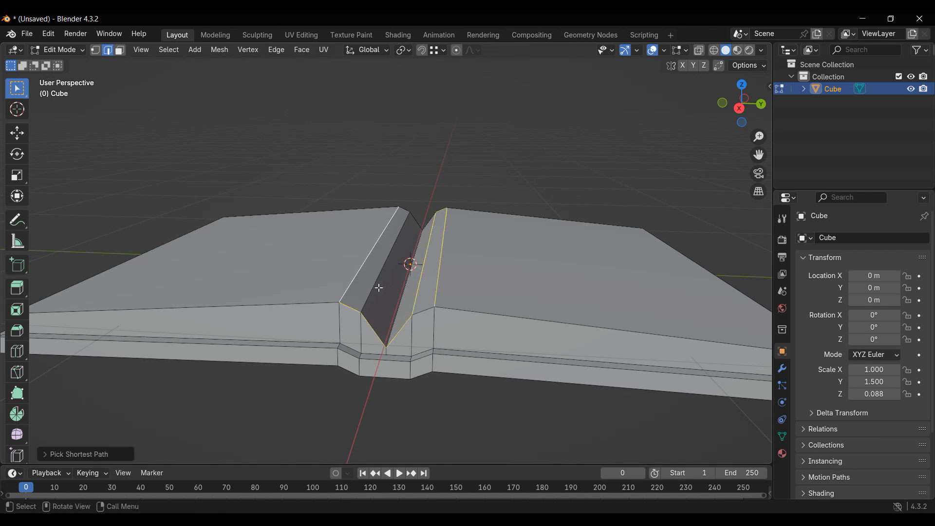
click(354, 276)
ctrl+click(378, 279)
click(437, 282)
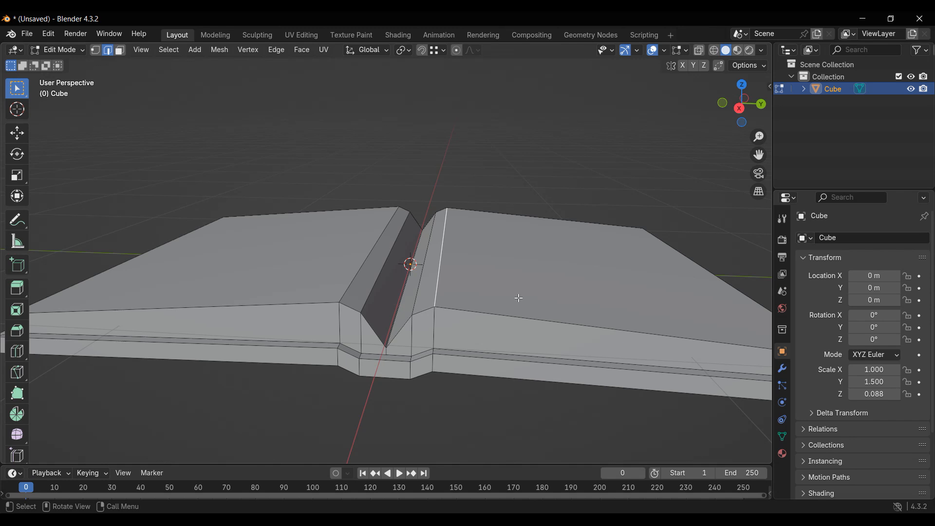
alt+click(496, 315)
scroll(486, 313, down, 2)
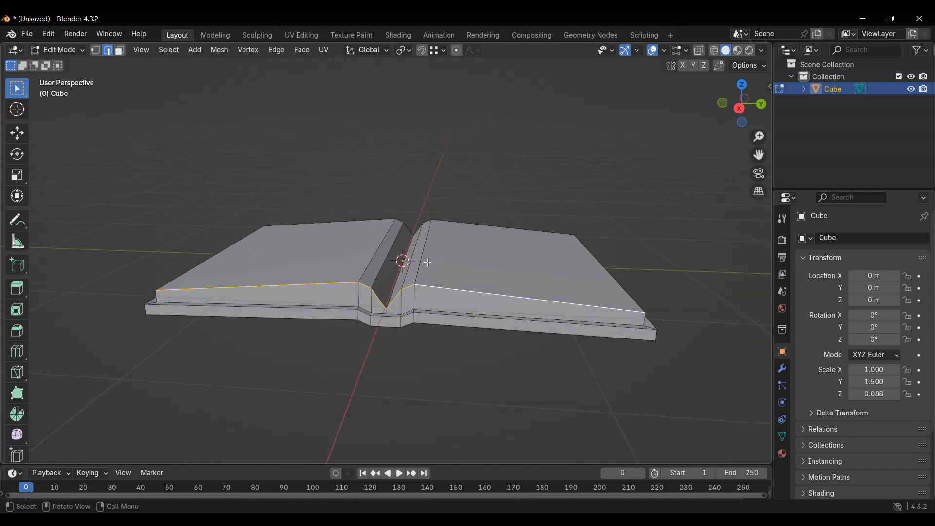
scroll(428, 262, up, 2)
Select the page block's two outer top edges again and raise them slightly along global Z
middle_drag(409, 261, 234, 311)
scroll(234, 311, down, 2)
middle_drag(539, 265, 624, 298)
key(g)
key(z)
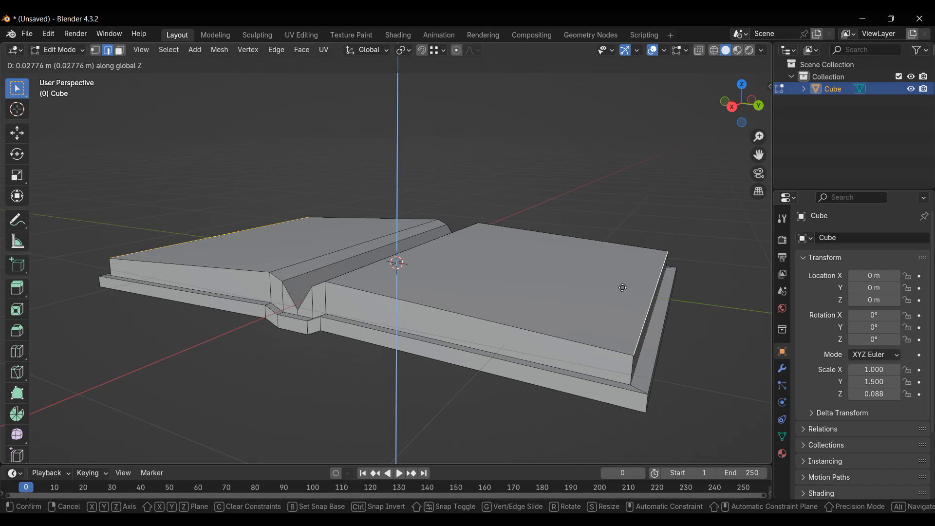
click(623, 297)
Scale the two outer top edges apart along global Y by a factor of about 1.005
key(s)
key(x)
key(y)
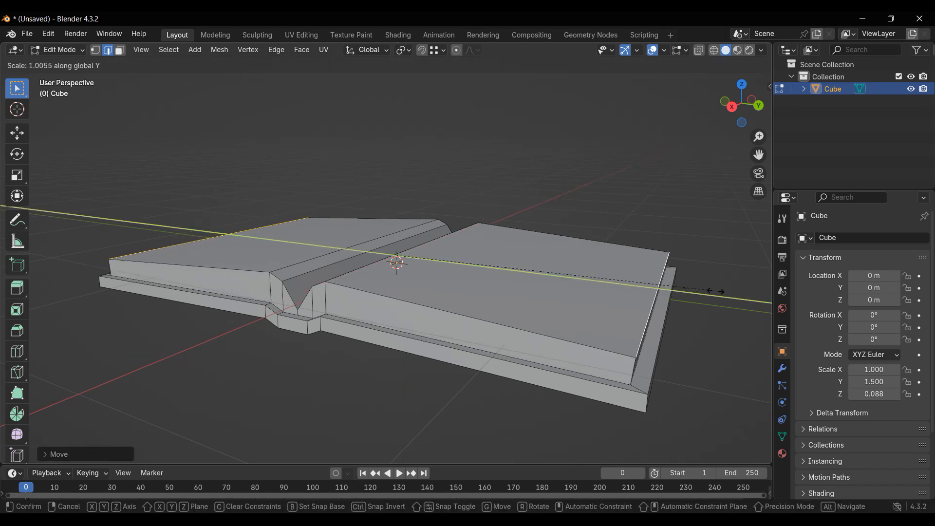
click(715, 291)
Return to Object Mode and apply Shade Auto Smooth to the book
key(Tab)
middle_drag(384, 306, 407, 310)
scroll(406, 302, up, 1)
middle_drag(403, 280, 463, 291)
right_click(466, 283)
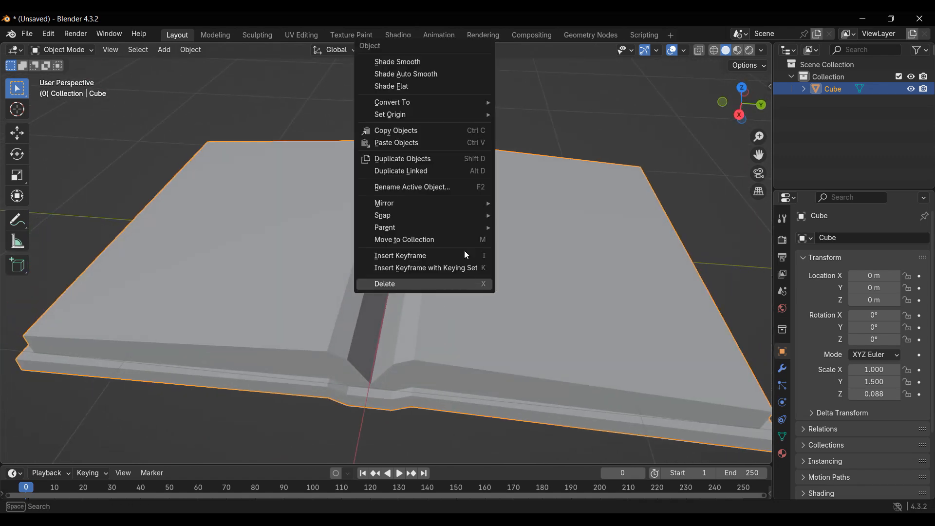
click(432, 73)
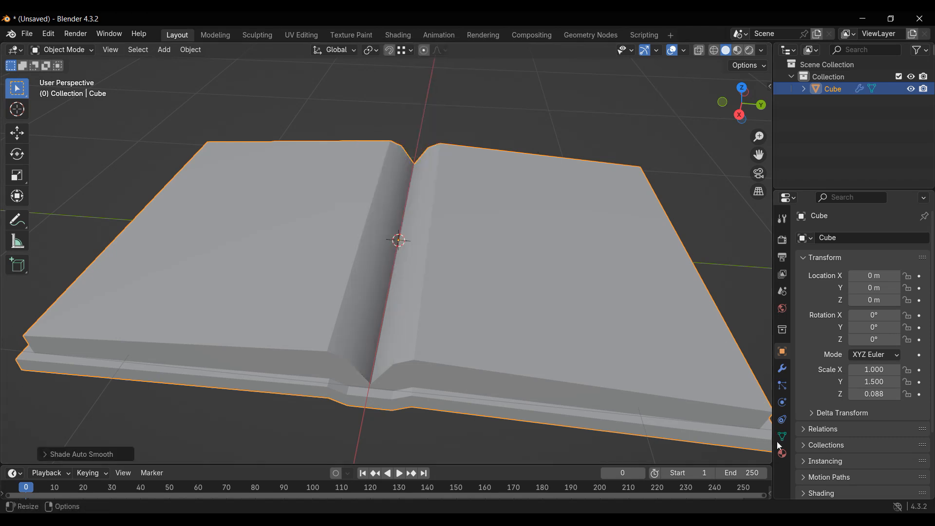
Set the Smooth by Angle modifier's angle to 180°
click(782, 368)
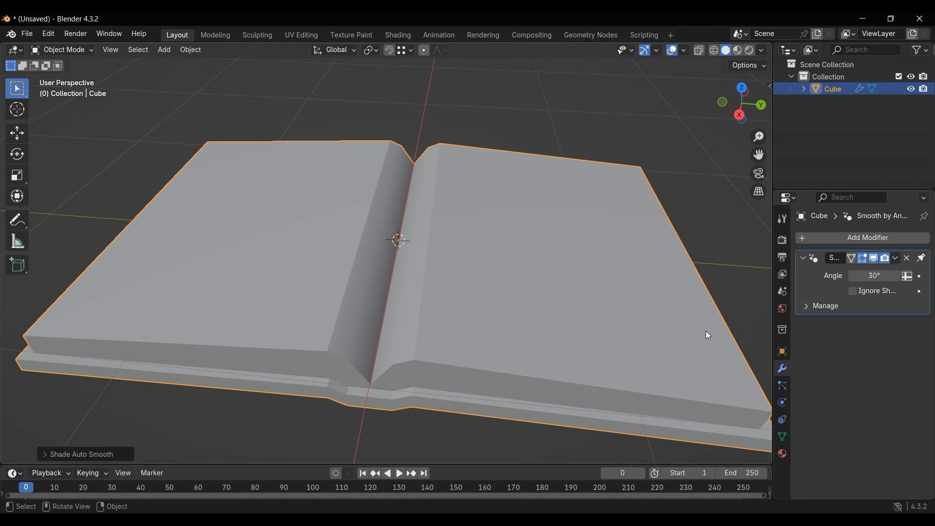
click(859, 275)
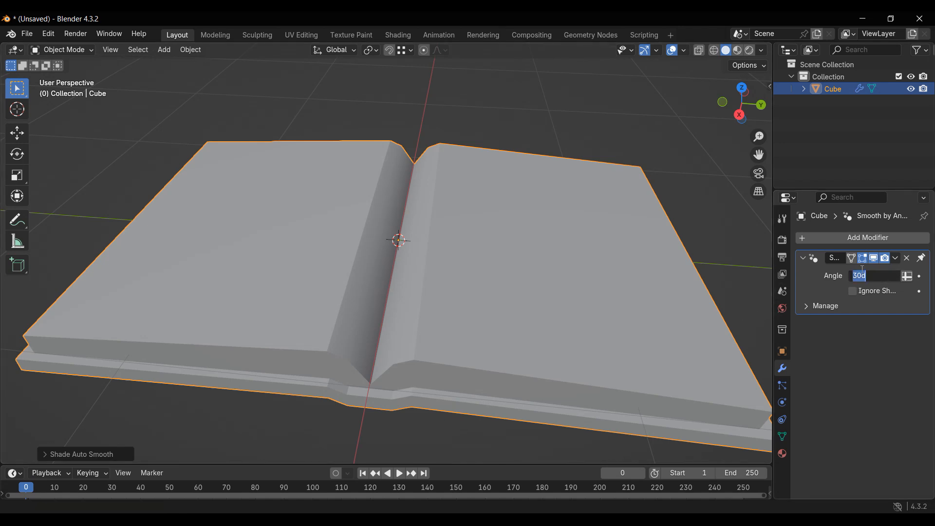
text(180)
key(Return)
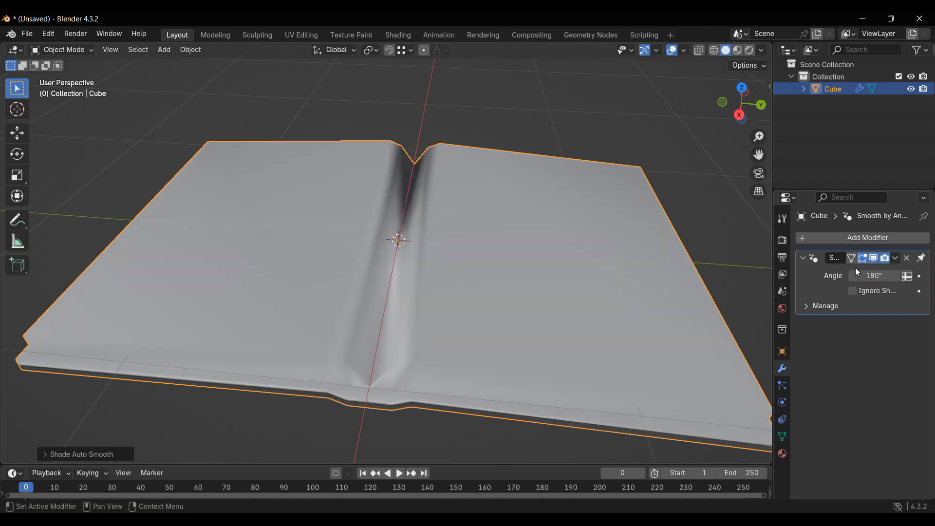
In Edit Mode, select the whole edge loop where the page block meets the cover and mark it sharp
key(Tab)
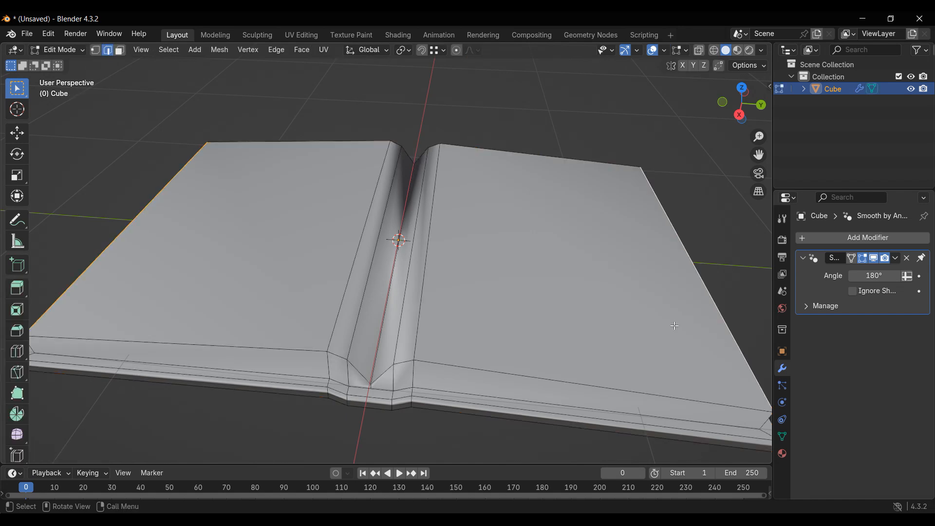
middle_drag(333, 352, 274, 327)
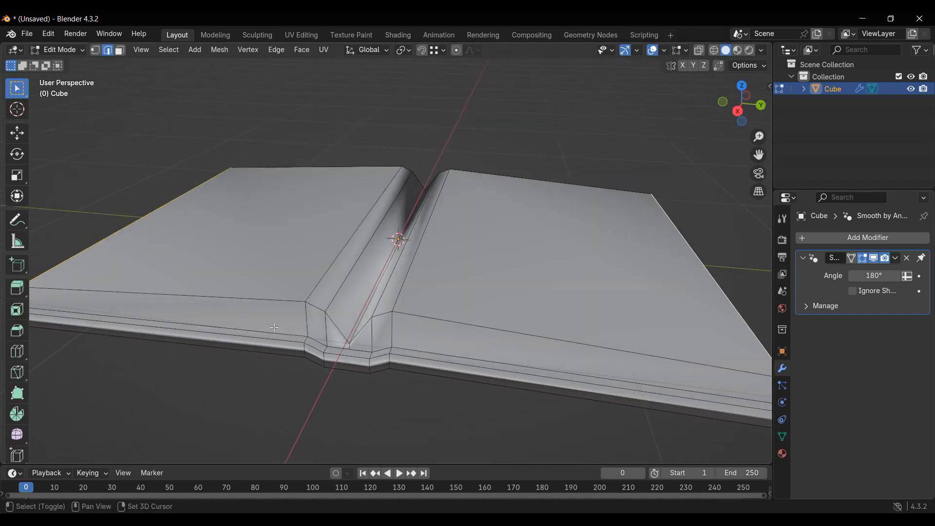
shift+middle_drag(350, 392, 384, 355)
scroll(384, 355, up, 2)
key(alt)
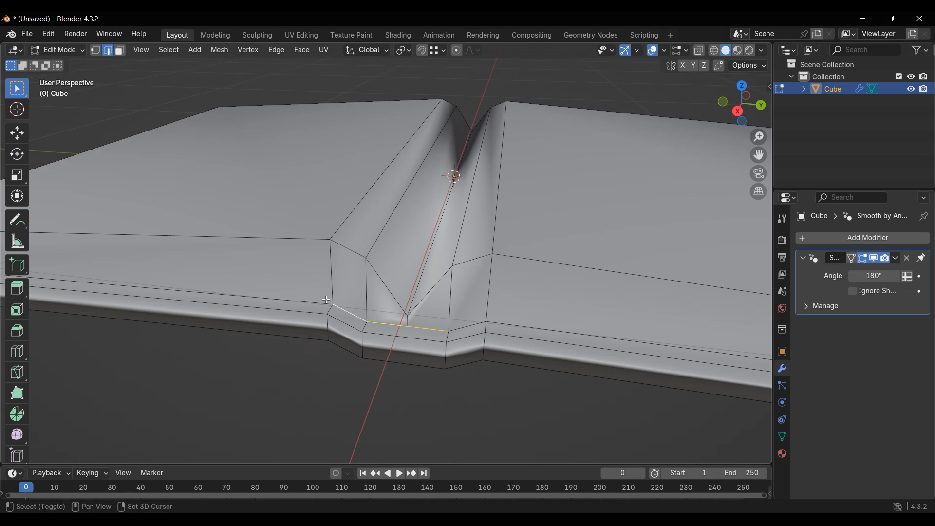
scroll(351, 343, down, 4)
middle_drag(350, 343, 417, 366)
shift+middle_drag(385, 367, 428, 370)
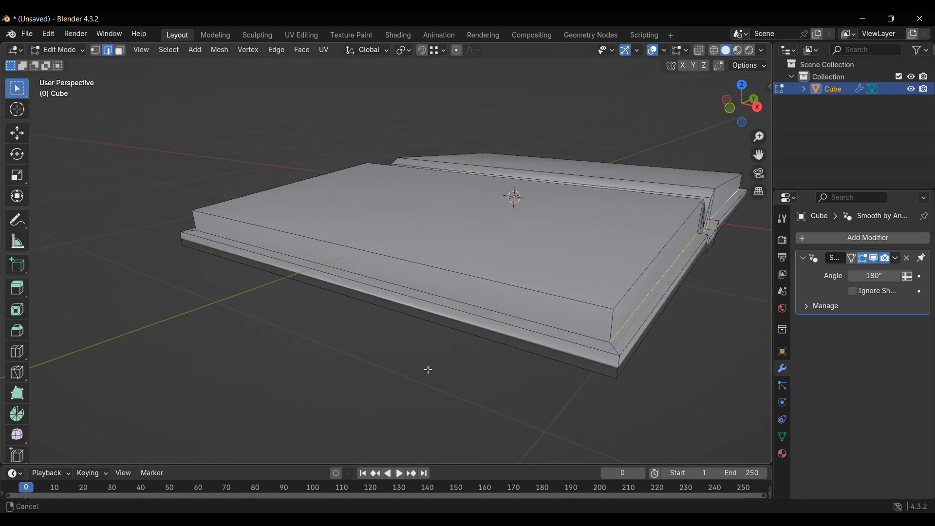
shift+click(476, 309)
middle_drag(297, 356, 448, 359)
shift+middle_drag(248, 299, 338, 341)
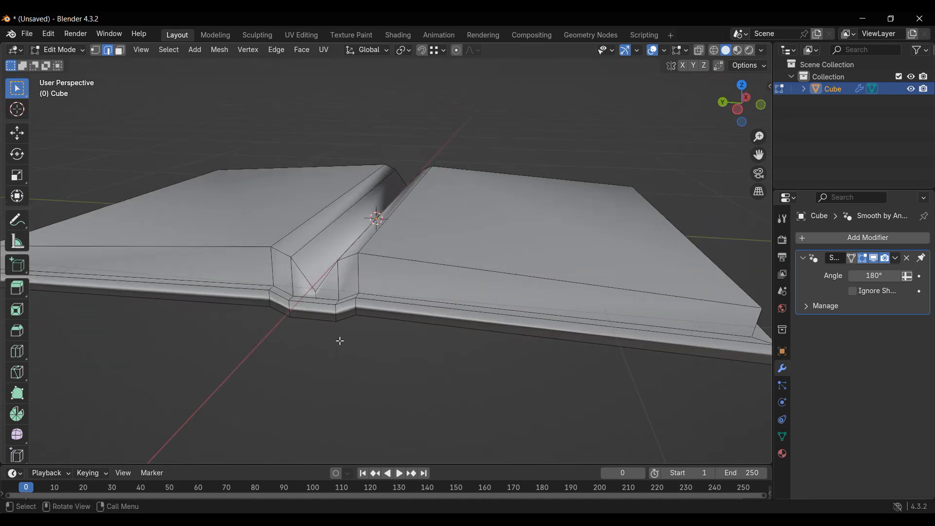
scroll(337, 341, up, 3)
alt+shift+click(321, 322)
scroll(365, 325, down, 5)
middle_drag(278, 334, 254, 337)
middle_drag(234, 346, 407, 350)
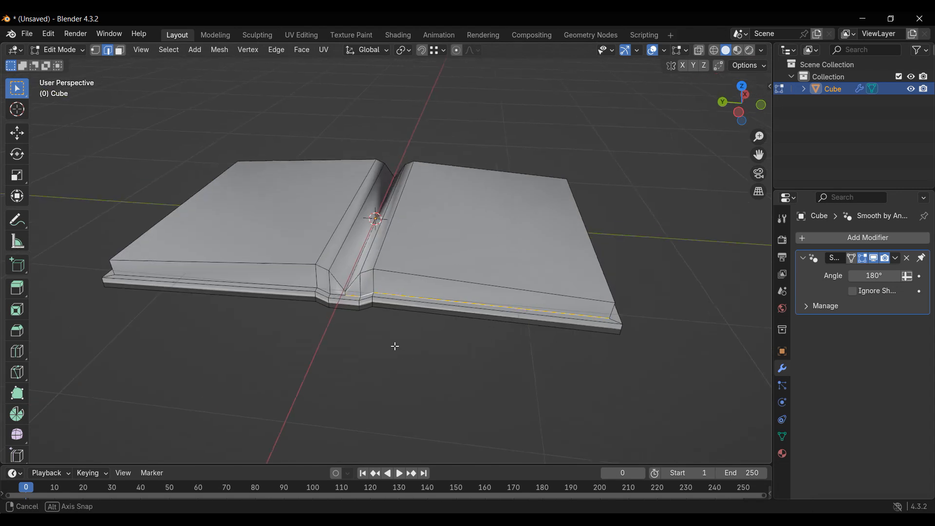
scroll(389, 335, up, 6)
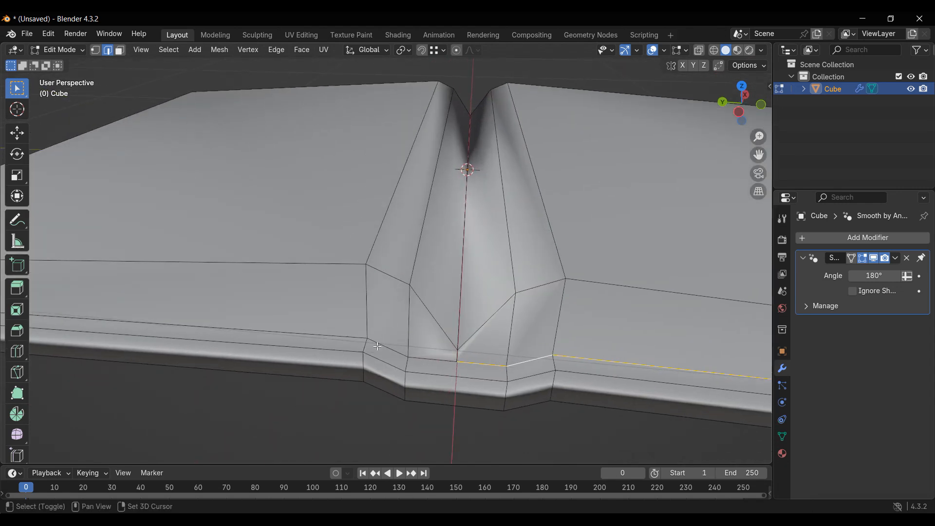
middle_drag(239, 346, 409, 308)
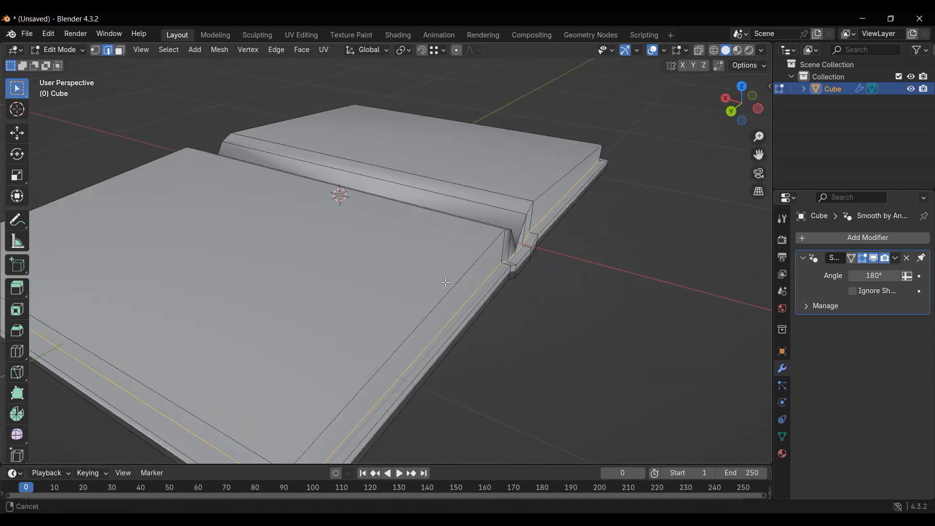
shift+middle_drag(273, 365, 402, 299)
middle_drag(324, 326, 401, 350)
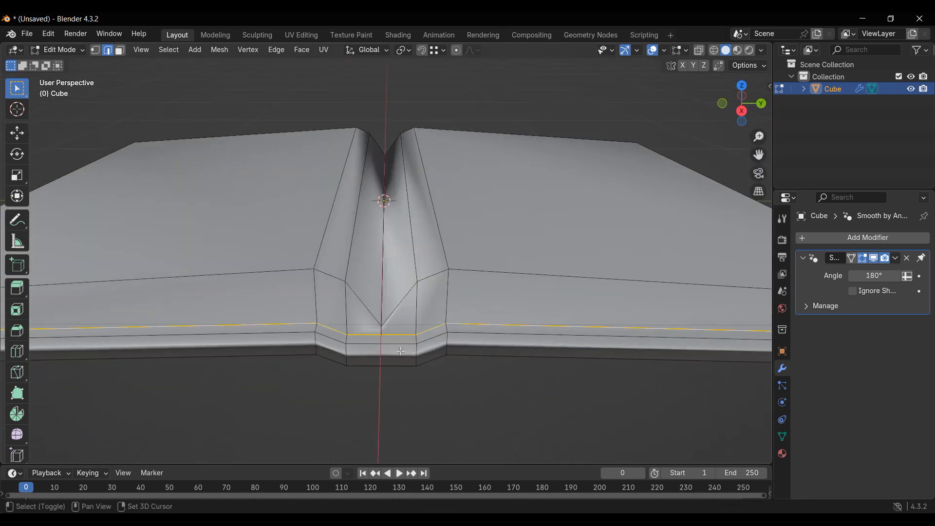
middle_drag(296, 365, 345, 323)
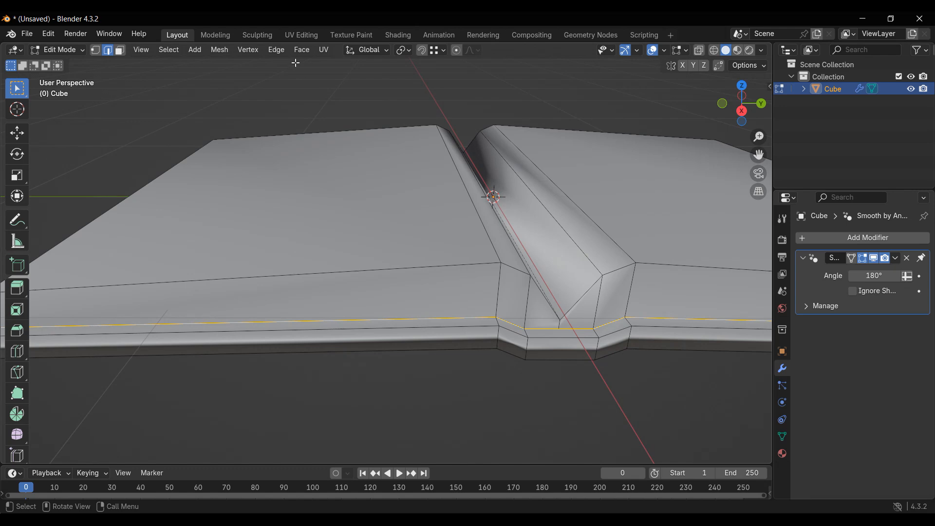
click(277, 50)
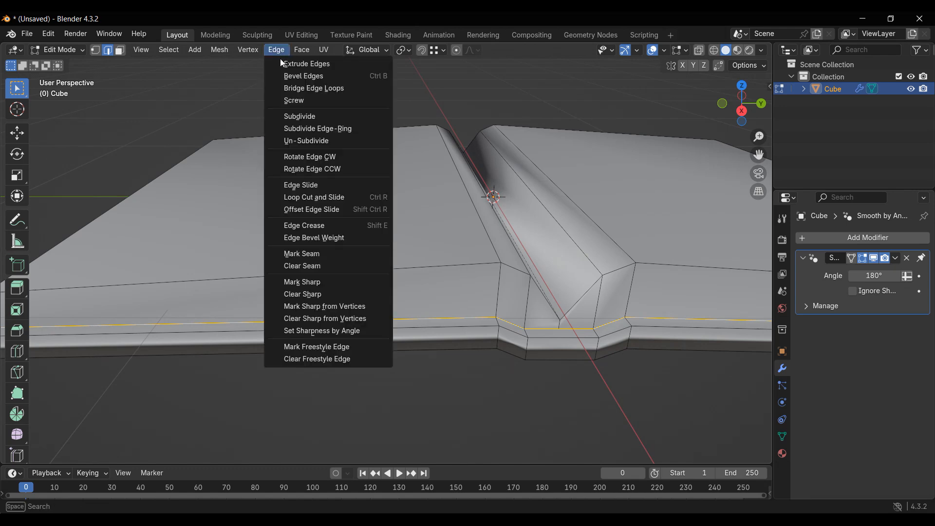
click(314, 283)
Examine the shading around the page block's base and the spine, switching between Object Mode and Edit Mode
shift+middle_drag(511, 315, 287, 340)
key(Tab)
scroll(381, 327, up, 1)
scroll(288, 339, up, 1)
shift+middle_drag(180, 322, 270, 308)
scroll(397, 345, down, 4)
middle_drag(389, 343, 317, 327)
key(Tab)
middle_drag(478, 317, 373, 325)
scroll(390, 319, up, 1)
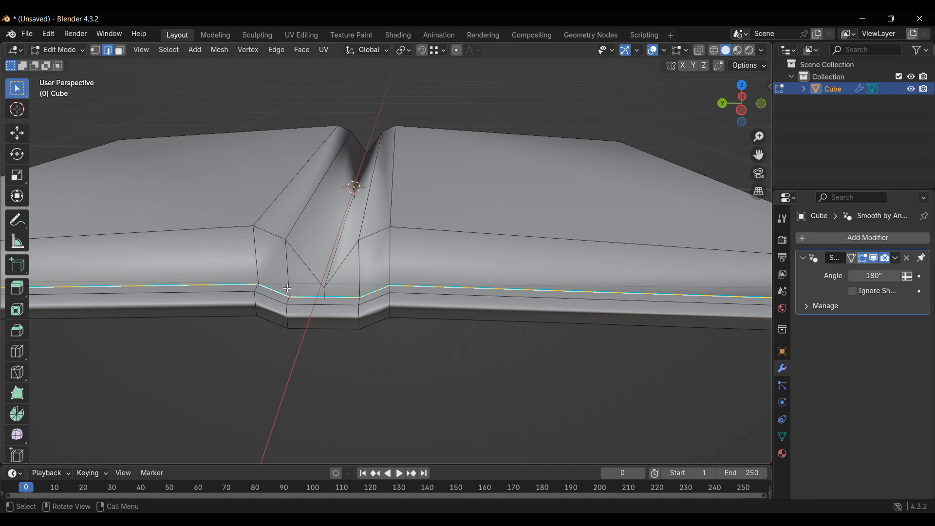
middle_drag(357, 294, 369, 304)
key(Tab)
middle_drag(378, 375, 438, 302)
key(Tab)
Select the page block's complete top outline and its vertical corner edges, and mark them sharp
alt+click(457, 296)
scroll(278, 318, down, 2)
middle_drag(278, 319, 487, 305)
scroll(487, 305, up, 2)
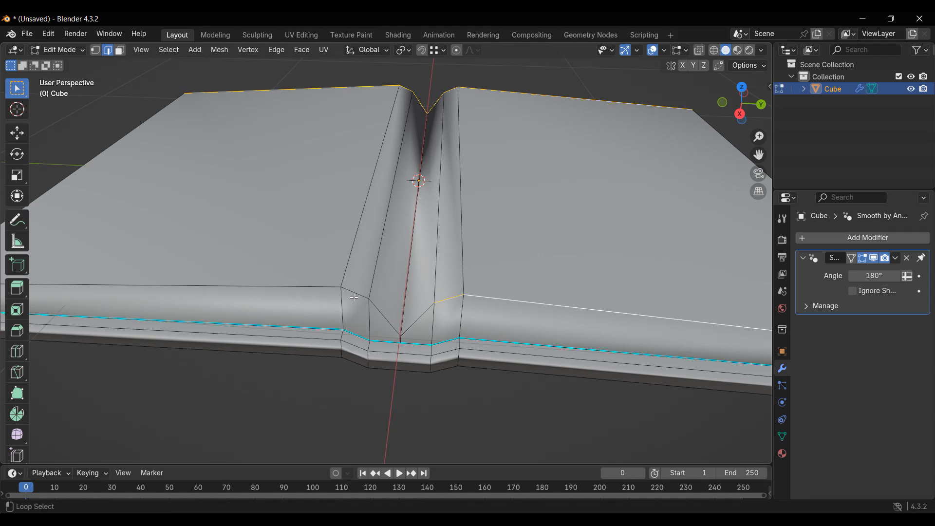
shift+middle_drag(364, 322, 488, 314)
shift+click(82, 214)
shift+middle_drag(665, 271, 365, 289)
middle_drag(285, 283, 360, 268)
middle_drag(538, 277, 316, 204)
middle_drag(530, 299, 173, 291)
middle_drag(241, 302, 526, 269)
middle_drag(584, 187, 408, 278)
middle_drag(411, 312, 262, 146)
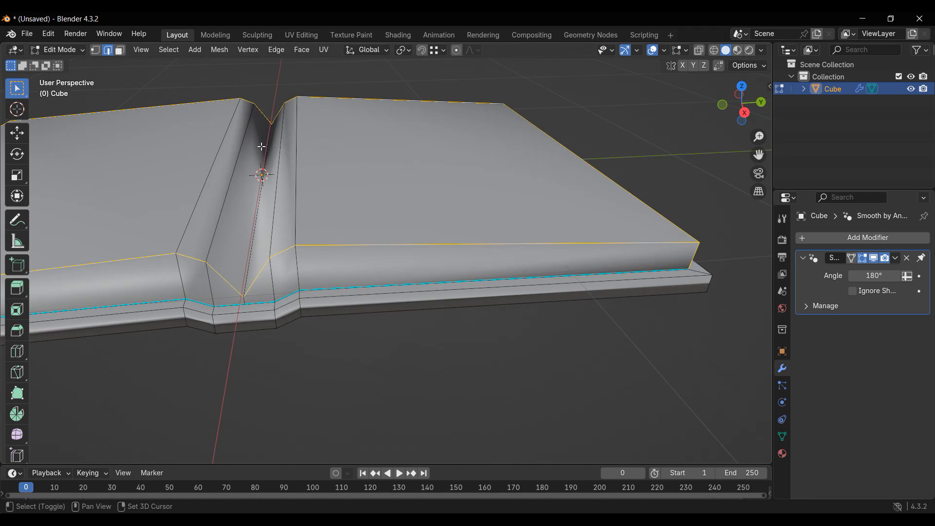
click(276, 50)
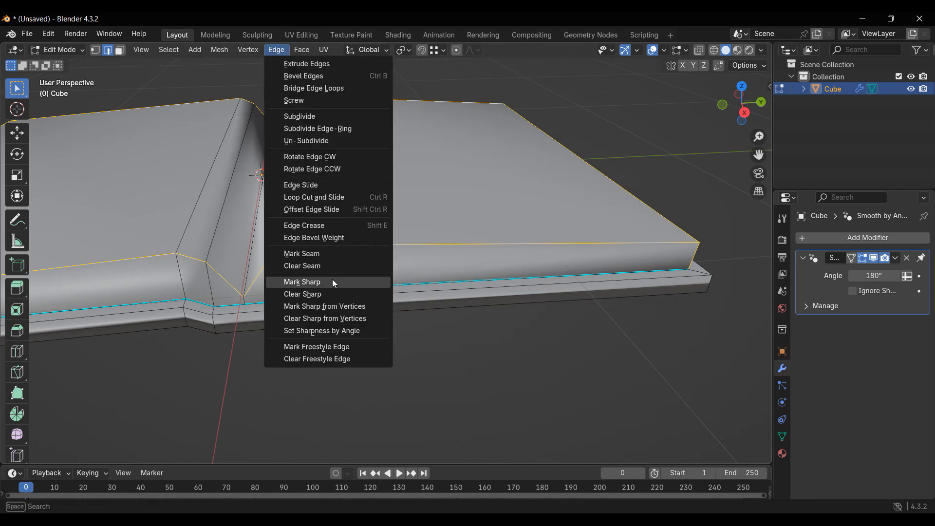
click(332, 279)
Mark the lengthwise edge at the bottom of the page fold sharp and check the shading in Object Mode
middle_drag(485, 331, 402, 302)
click(408, 329)
scroll(402, 302, up, 2)
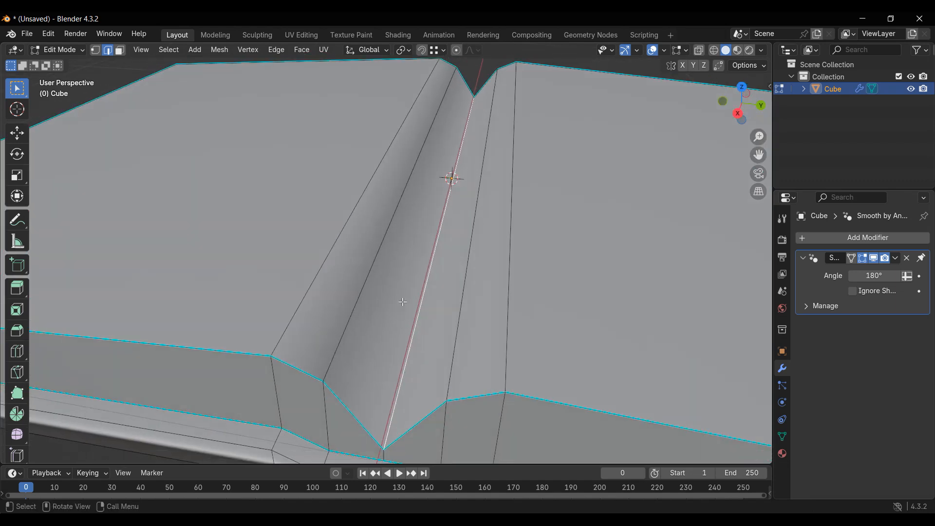
click(276, 51)
click(327, 279)
mouse_move(428, 348)
middle_down()
mouse_move(443, 360)
mouse_move(442, 325)
mouse_move(442, 365)
mouse_move(442, 347)
mouse_move(365, 382)
mouse_move(415, 366)
mouse_move(407, 344)
mouse_move(279, 361)
mouse_move(340, 328)
mouse_move(356, 219)
mouse_move(350, 265)
mouse_move(367, 288)
mouse_move(366, 322)
middle_up()
key(Tab)
scroll(436, 370, down, 6)
Select the cover's upper and lower outer edge loops together with its vertical corner edges, and mark them sharp
key(Tab)
middle_drag(275, 342, 432, 327)
middle_drag(266, 360, 423, 332)
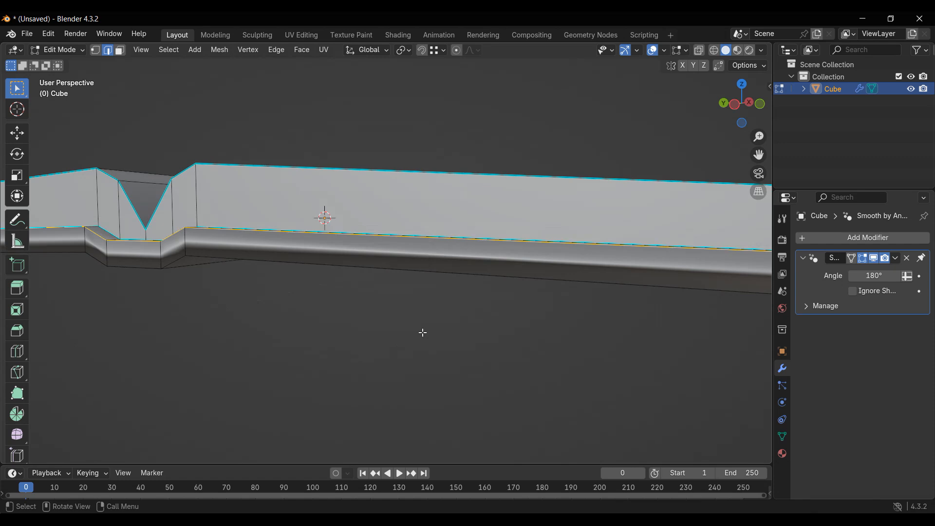
middle_drag(372, 260, 535, 331)
middle_drag(496, 368, 265, 308)
middle_drag(205, 306, 544, 426)
middle_drag(488, 415, 391, 297)
middle_drag(236, 299, 518, 393)
shift+click(488, 412)
scroll(480, 410, down, 3)
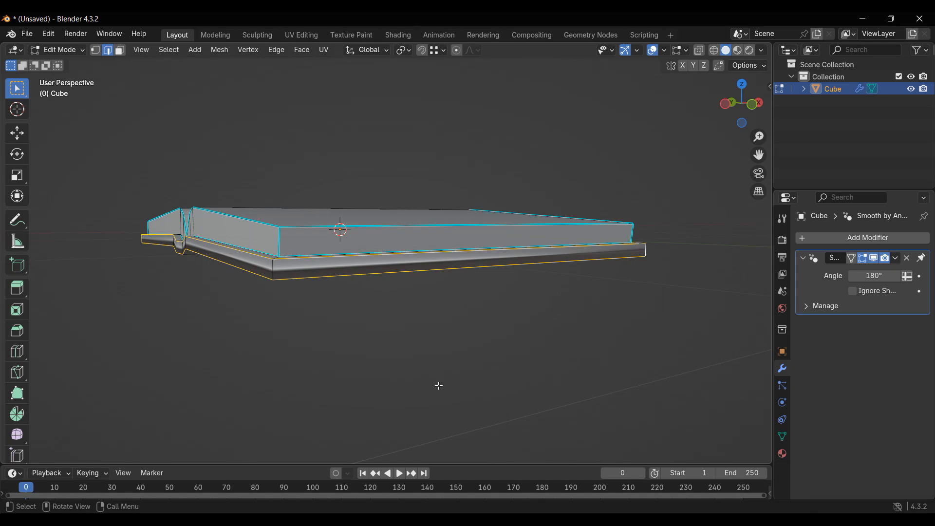
scroll(439, 384, up, 1)
shift+click(219, 277)
click(276, 50)
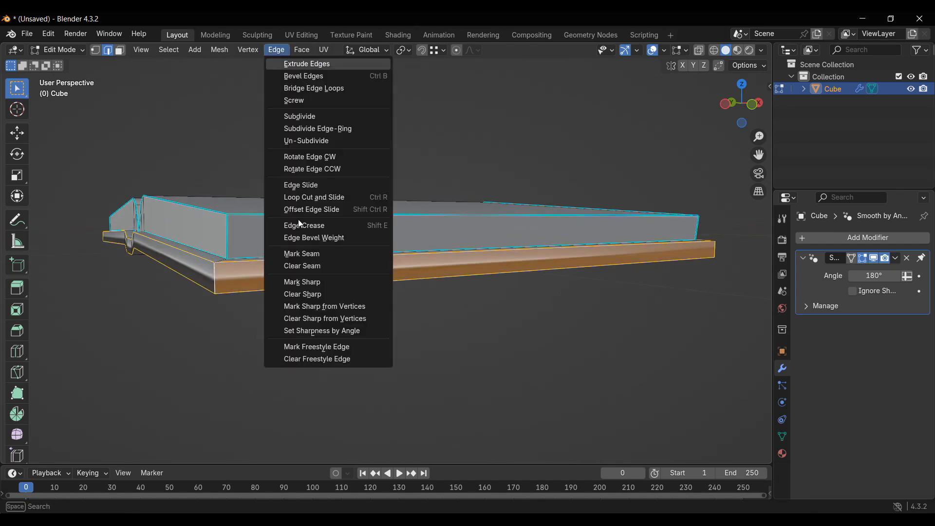
click(311, 284)
In Object Mode, check the shading and scale the whole book up along the Z axis to thicken it
middle_drag(313, 309, 388, 300)
key(Tab)
scroll(512, 323, down, 4)
middle_drag(511, 323, 463, 286)
scroll(463, 283, up, 4)
key(s)
key(z)
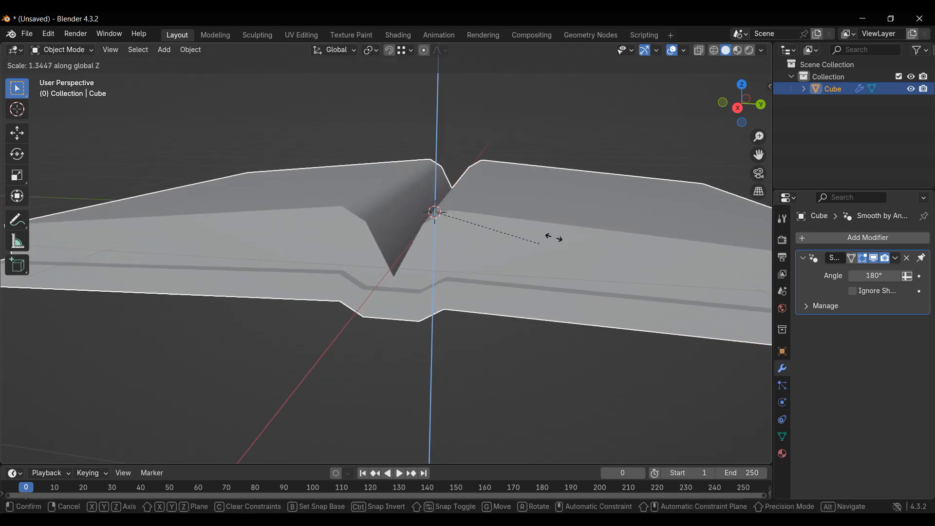
click(542, 213)
In Edit Mode, select the four lengthwise edges flanking the page fold and scale them along the Y axis
middle_drag(543, 213, 398, 295)
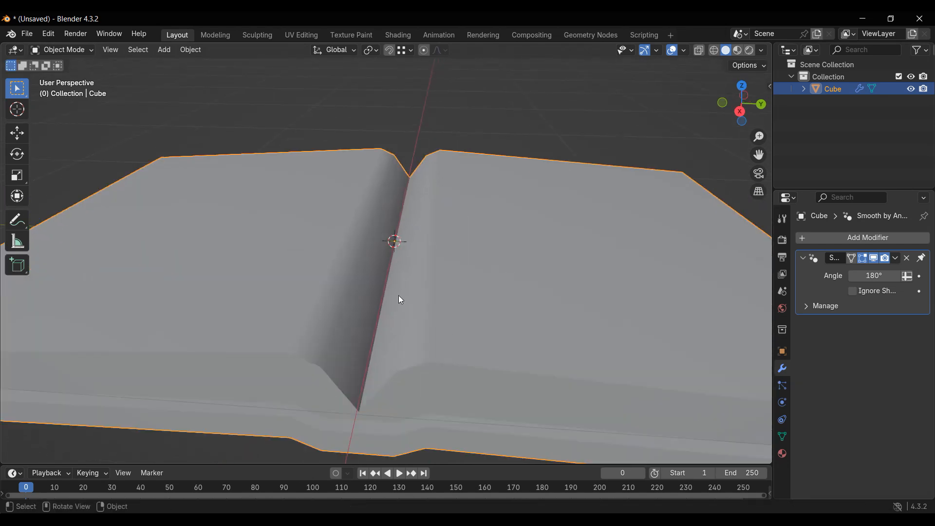
key(Tab)
shift+drag(465, 298, 469, 299)
key(s)
key(y)
click(515, 289)
scroll(503, 302, down, 4)
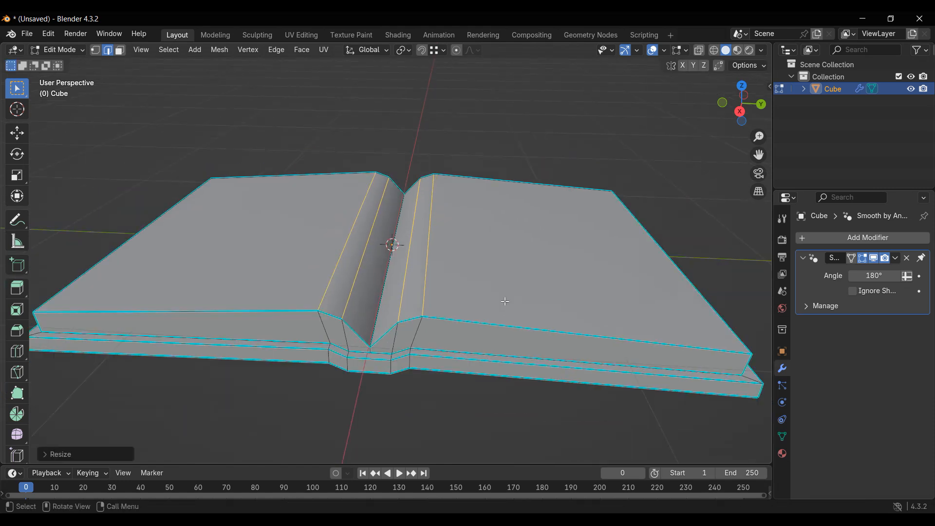
Adjust the height of the page fold edges along the Z axis
click(583, 289)
scroll(215, 297, up, 2)
scroll(351, 317, up, 1)
middle_drag(351, 318, 395, 200)
key(g)
key(z)
click(345, 296)
scroll(352, 313, down, 3)
scroll(390, 305, up, 3)
On the book's underside, mark the two outer lengthwise spine edges sharp and check the shading in Object Mode
key(Tab)
key(Tab)
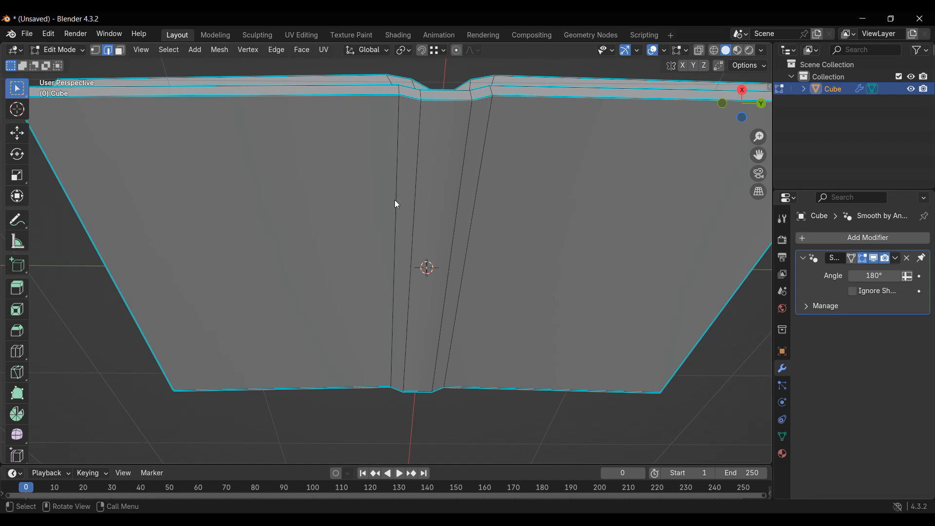
key(Tab)
key(Tab)
shift+click(395, 194)
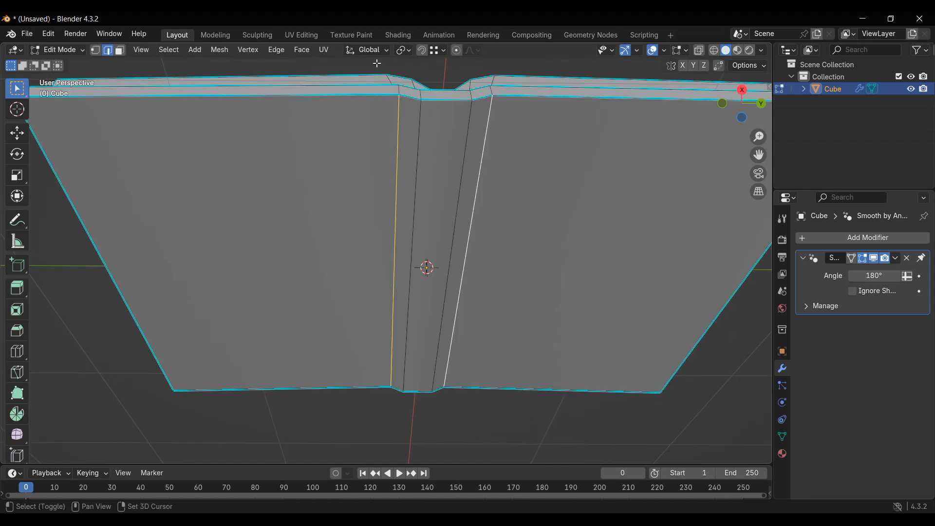
click(279, 52)
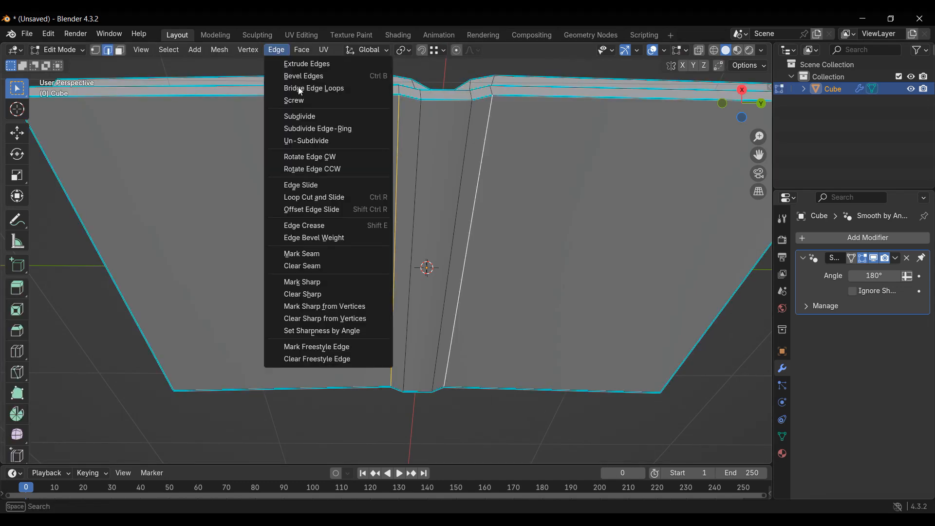
click(322, 281)
key(Tab)
middle_drag(321, 282, 431, 253)
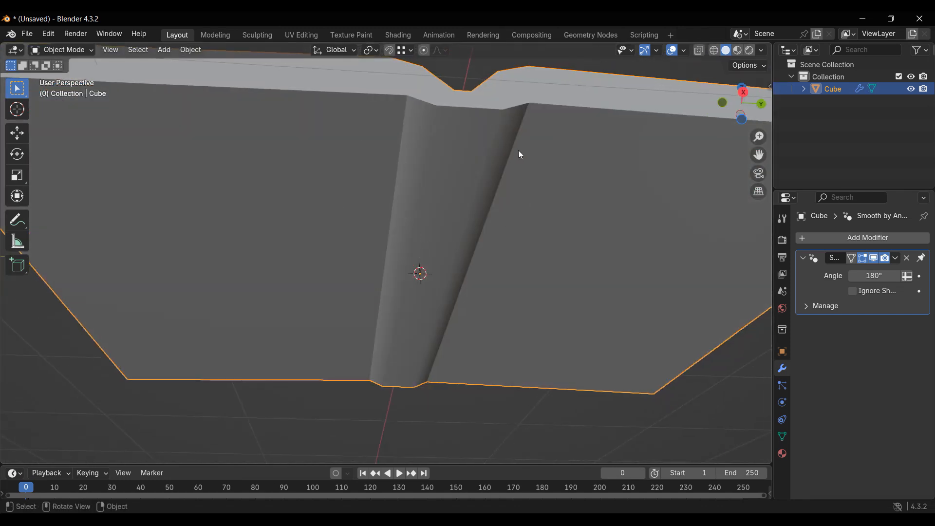
middle_drag(520, 142, 489, 307)
scroll(435, 307, up, 3)
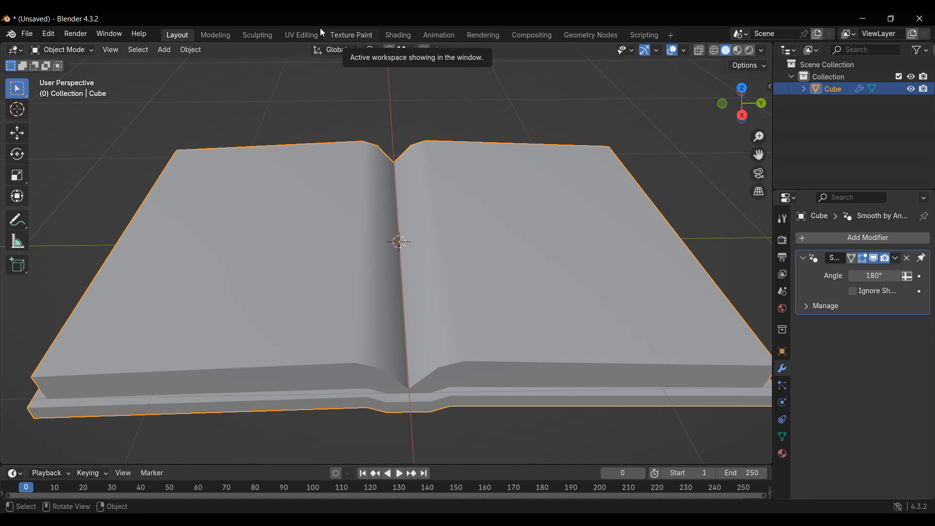
Switch to the UV Editing workspace and select the whole book mesh to examine its existing UV layout
click(300, 36)
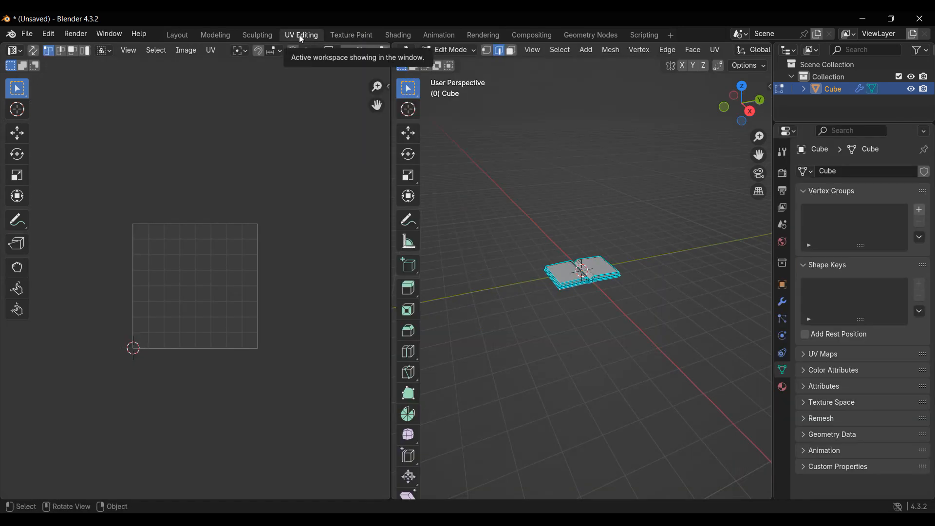
scroll(585, 307, up, 8)
shift+middle_drag(577, 352, 624, 334)
shift+middle_drag(680, 328, 497, 243)
mouse_move(560, 292)
middle_down()
mouse_move(598, 329)
mouse_move(539, 316)
mouse_move(568, 307)
middle_up()
scroll(601, 328, up, 2)
scroll(209, 344, up, 4)
scroll(209, 344, down, 1)
key(a)
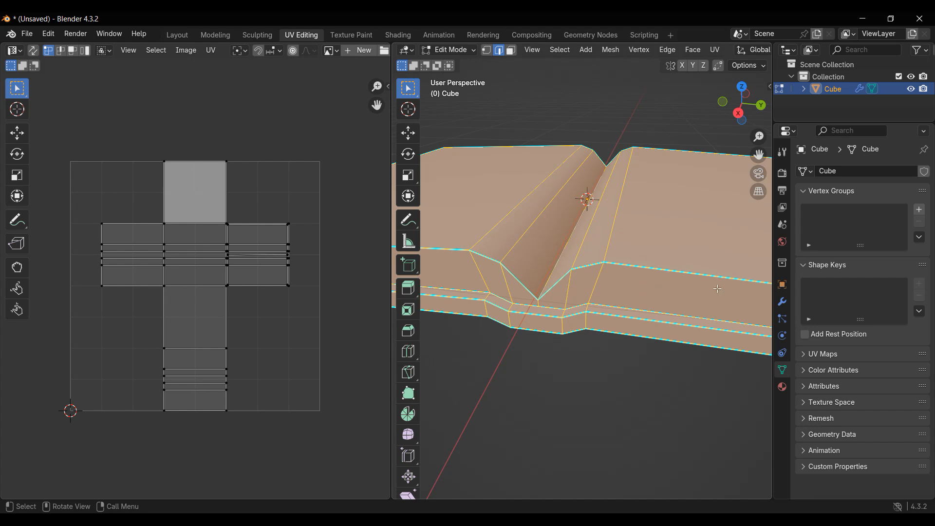
click(591, 359)
key(a)
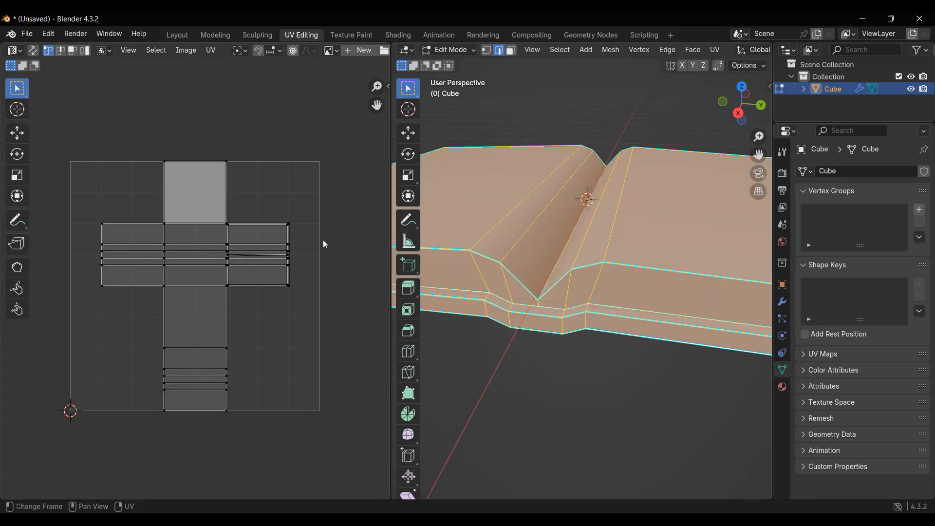
click(528, 365)
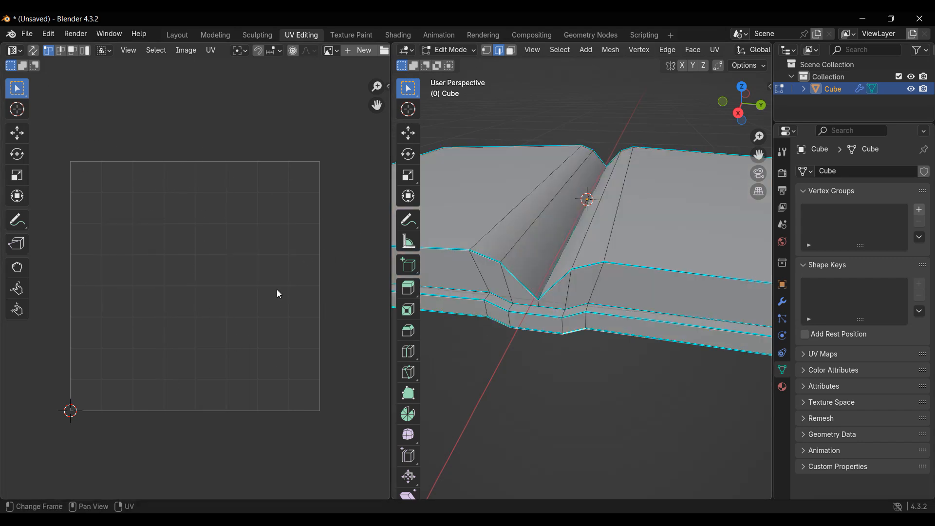
Select the page block's base loop, its front top outline and the front corner edges, and mark them as seams
middle_drag(517, 312, 636, 331)
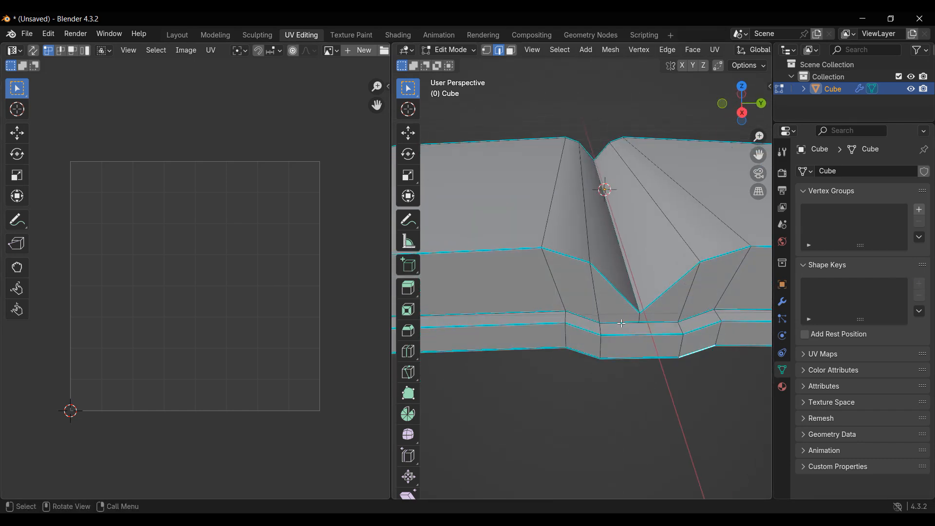
alt+click(583, 317)
middle_drag(583, 317, 645, 318)
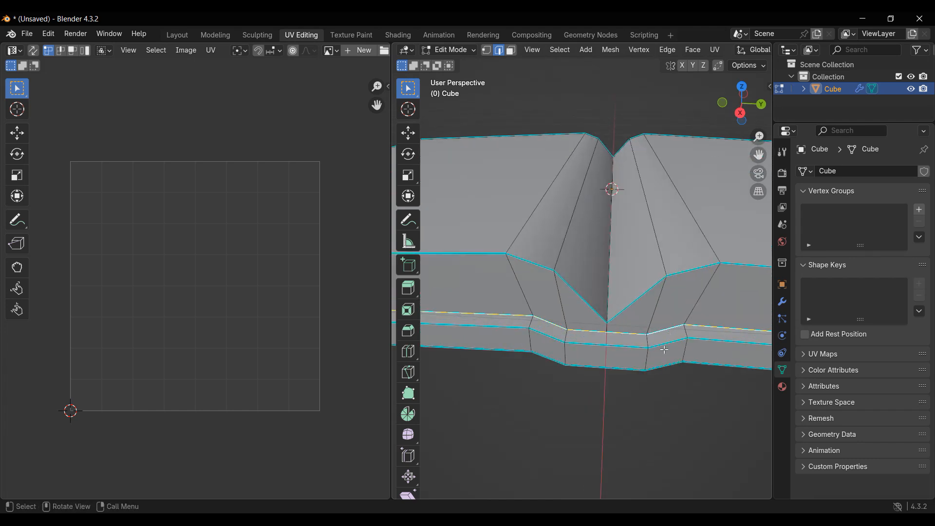
scroll(665, 350, down, 6)
middle_drag(667, 351, 721, 365)
scroll(532, 342, up, 2)
middle_drag(618, 331, 745, 297)
shift+middle_drag(519, 282, 723, 311)
scroll(584, 294, up, 1)
middle_drag(528, 342, 584, 361)
scroll(597, 321, up, 2)
scroll(608, 310, down, 2)
shift+middle_drag(585, 360, 506, 383)
scroll(507, 383, down, 3)
middle_drag(578, 351, 665, 354)
shift+middle_drag(424, 363, 583, 334)
scroll(503, 341, up, 2)
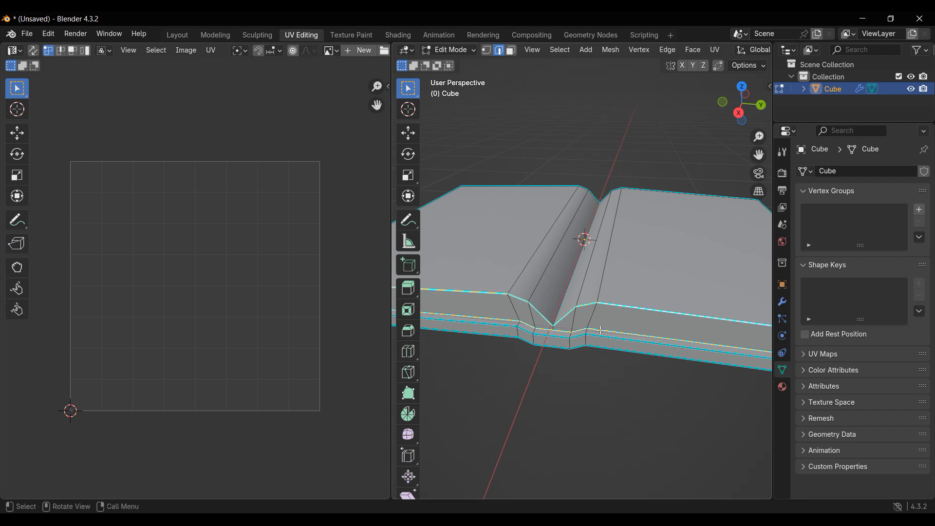
middle_drag(601, 330, 628, 328)
shift+middle_drag(463, 334, 563, 320)
middle_drag(657, 323, 522, 315)
scroll(553, 316, down, 3)
scroll(526, 317, up, 1)
middle_drag(568, 347, 692, 312)
middle_drag(606, 246, 513, 275)
middle_drag(671, 282, 550, 230)
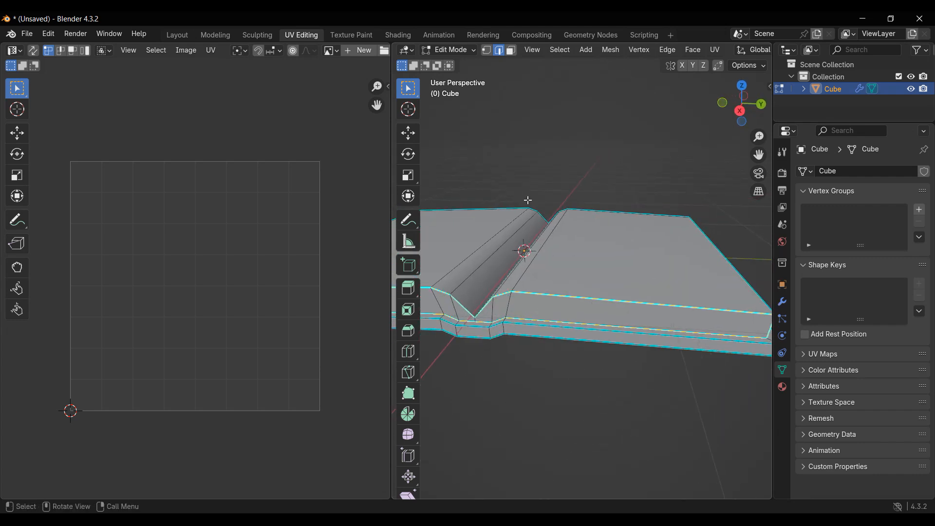
click(611, 50)
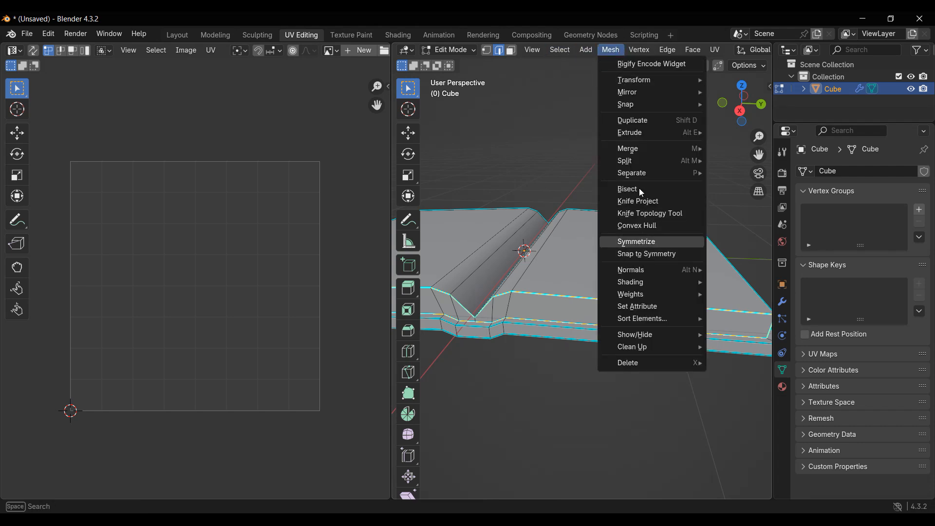
click(667, 50)
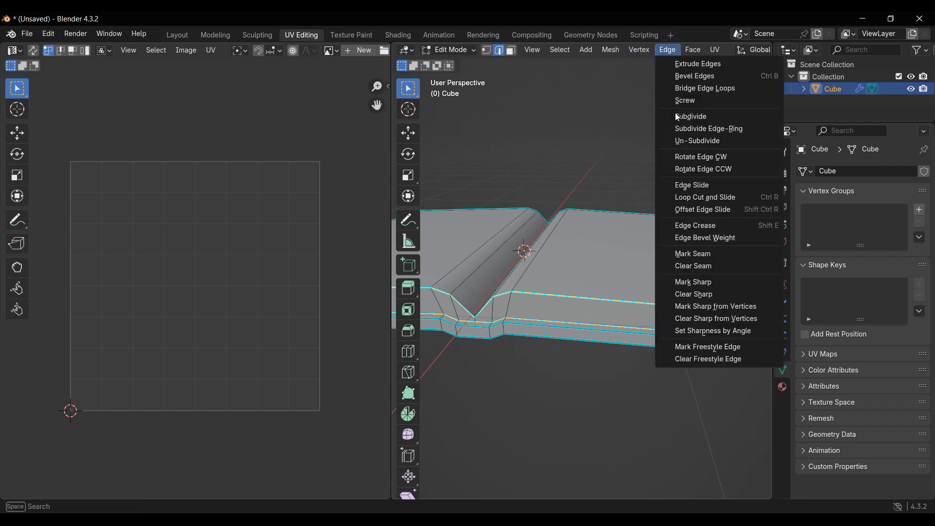
click(694, 253)
scroll(558, 337, down, 1)
shift+middle_drag(557, 337, 581, 315)
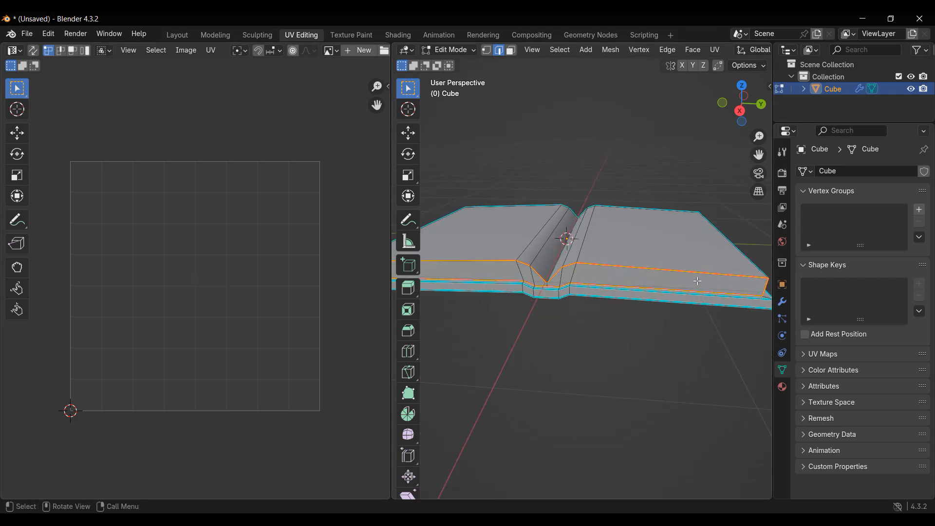
Select the whole mesh to inspect the UV layout and the new seams, and clear the selection
key(a)
scroll(691, 326, up, 3)
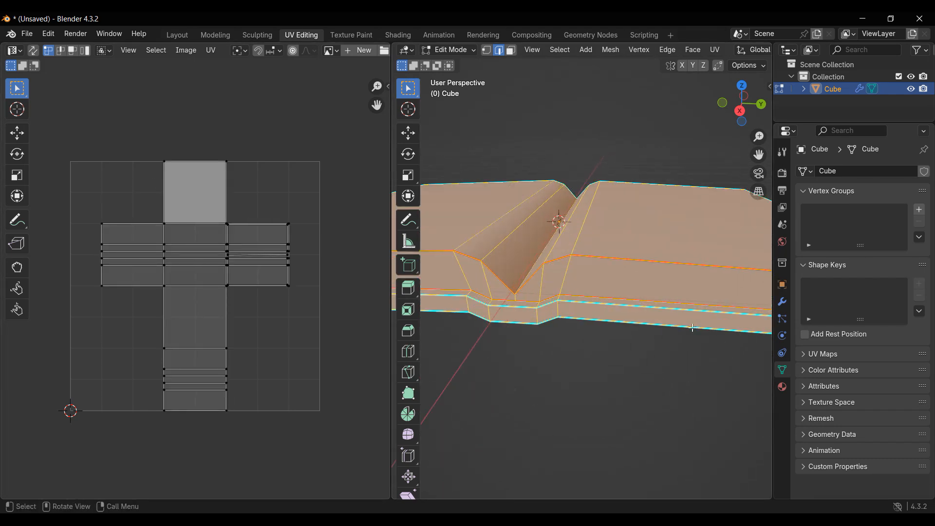
shift+middle_drag(691, 326, 589, 326)
scroll(587, 322, down, 2)
scroll(628, 331, up, 2)
middle_drag(654, 336, 495, 380)
scroll(571, 335, up, 2)
key(alt+a)
scroll(585, 355, down, 2)
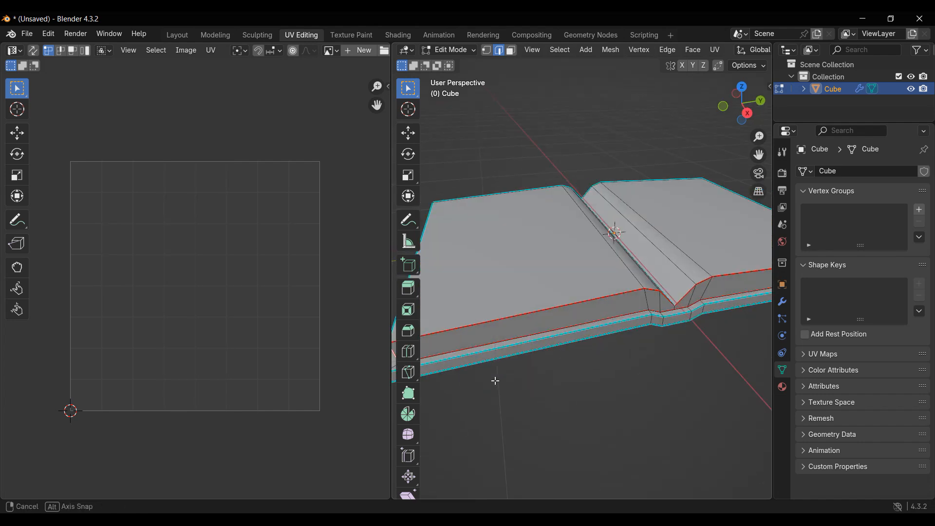
Select the page block's rear top outline and rear vertical corner edges, and mark them as seams
shift+middle_drag(691, 358, 594, 349)
scroll(601, 343, down, 2)
middle_drag(650, 319, 577, 314)
middle_drag(518, 319, 572, 254)
scroll(572, 253, up, 2)
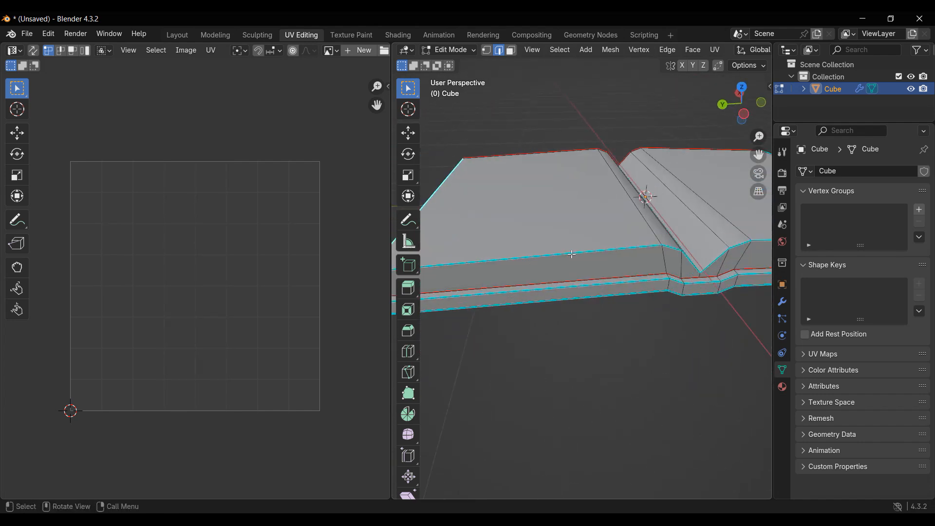
middle_drag(697, 282, 612, 309)
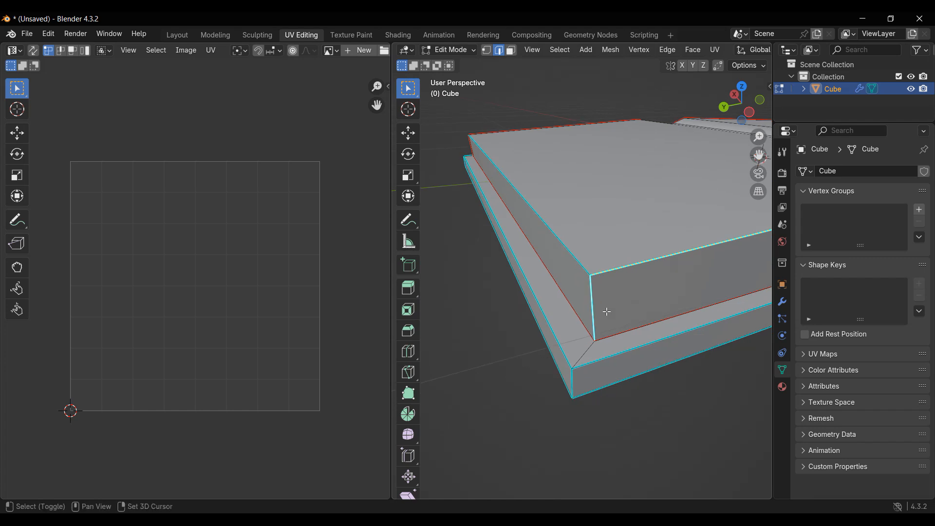
shift+middle_drag(618, 246, 580, 263)
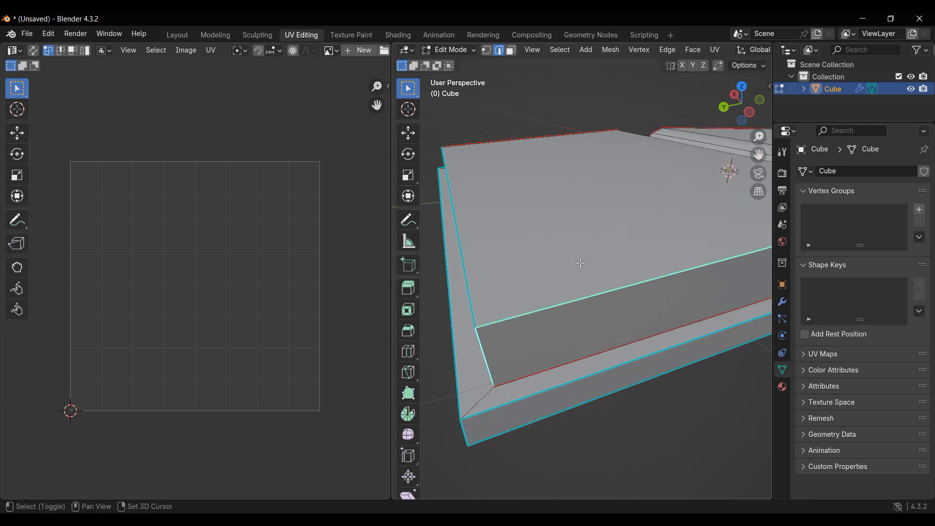
click(674, 51)
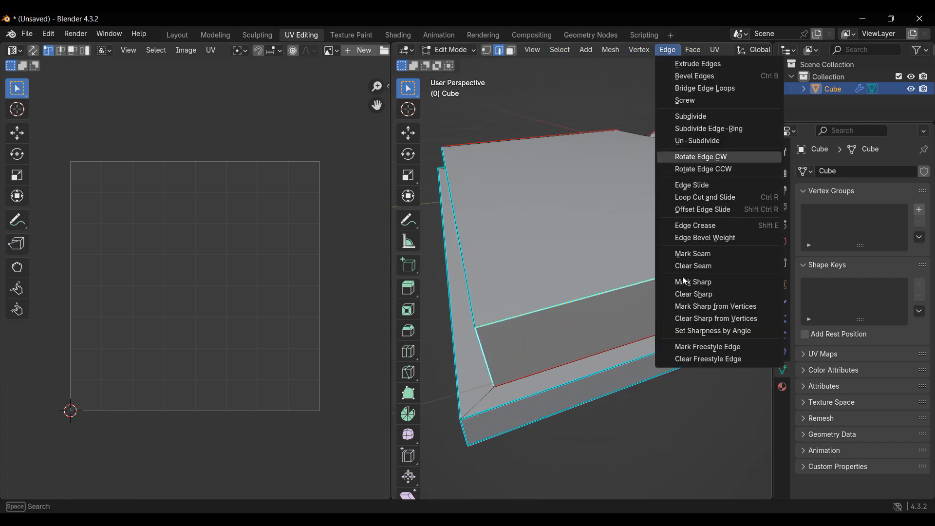
click(707, 254)
Select the outer side edges along the top of the page block and mark them as seams
middle_drag(707, 254, 521, 280)
scroll(532, 263, up, 2)
shift+click(497, 256)
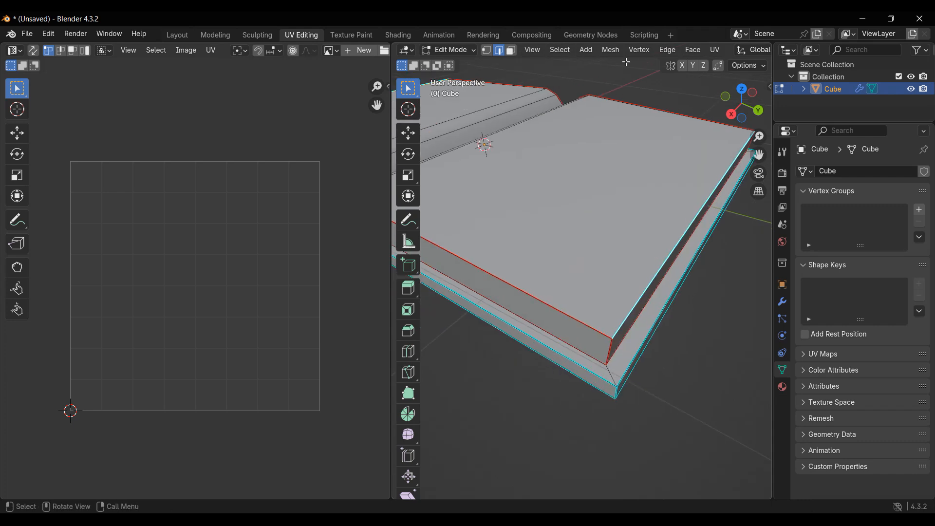
click(667, 51)
click(701, 253)
Select the entire book mesh, unwrap it with the Angle Based method, and inspect the UV islands
scroll(536, 283, down, 2)
middle_drag(472, 299, 479, 240)
key(a)
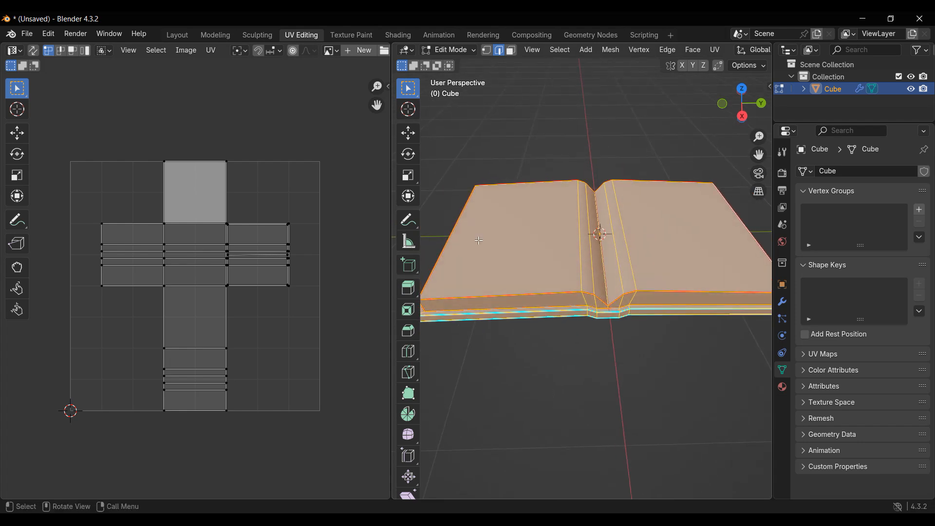
click(715, 50)
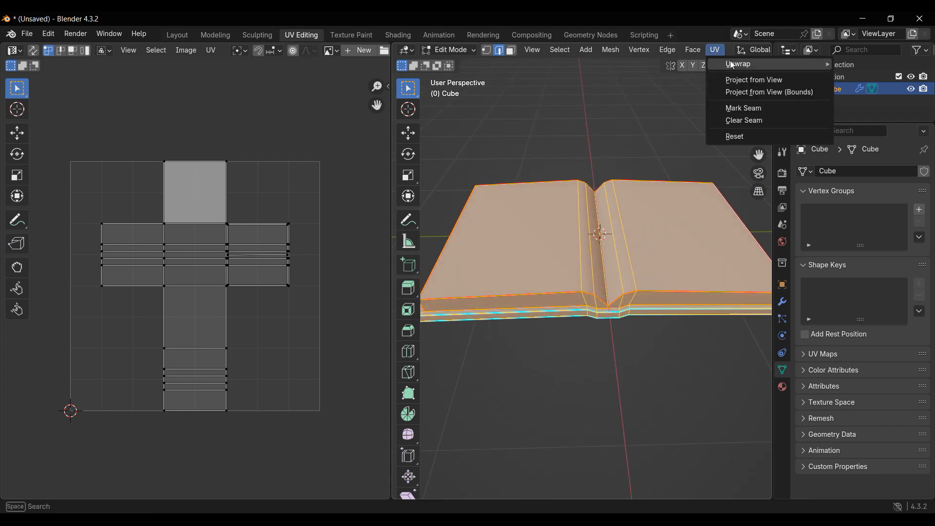
mouse_move(732, 65)
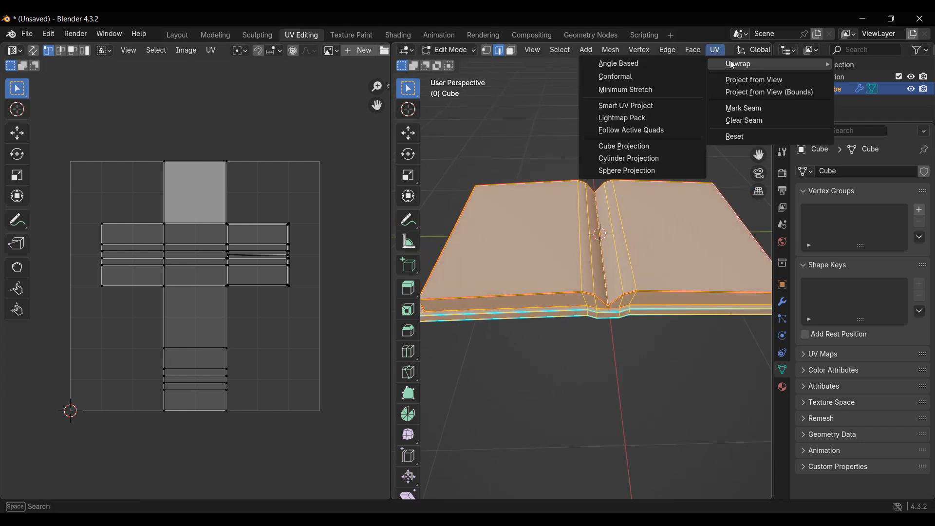
click(638, 62)
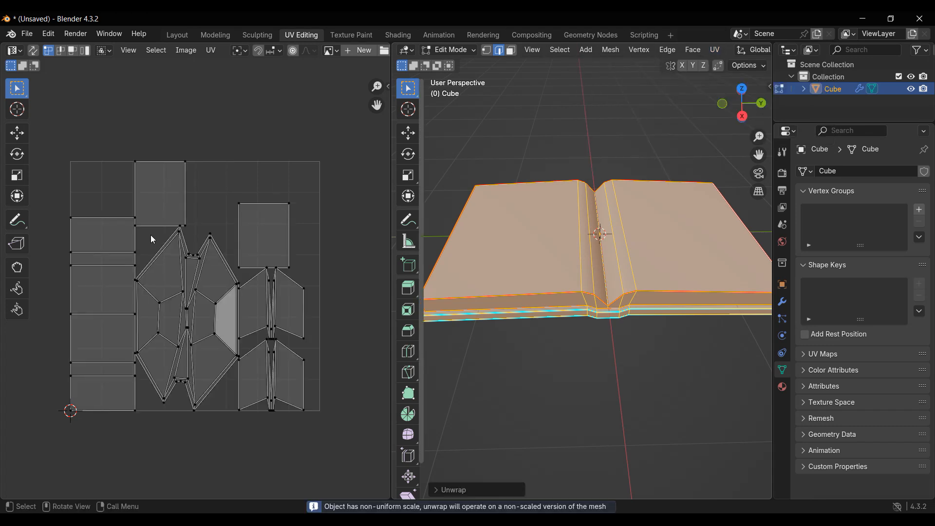
scroll(132, 263, up, 1)
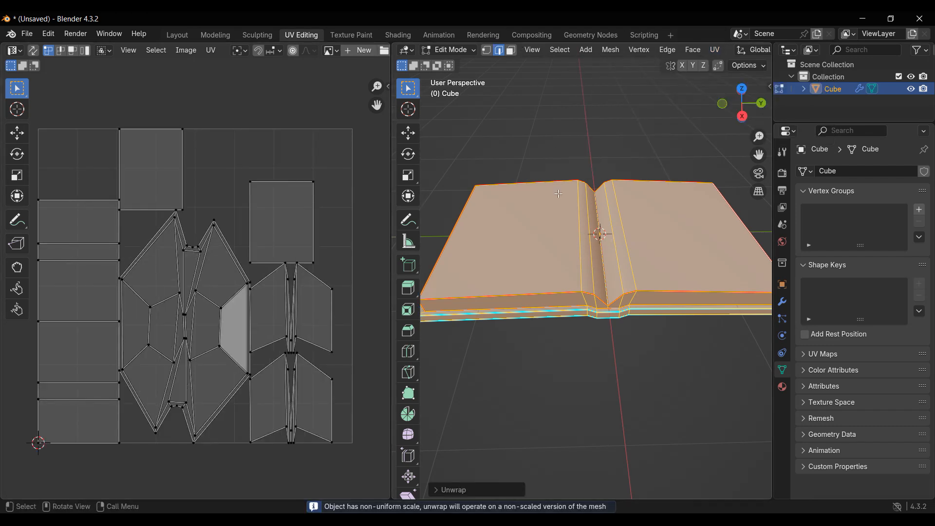
shift+middle_drag(558, 194, 584, 189)
scroll(223, 244, up, 1)
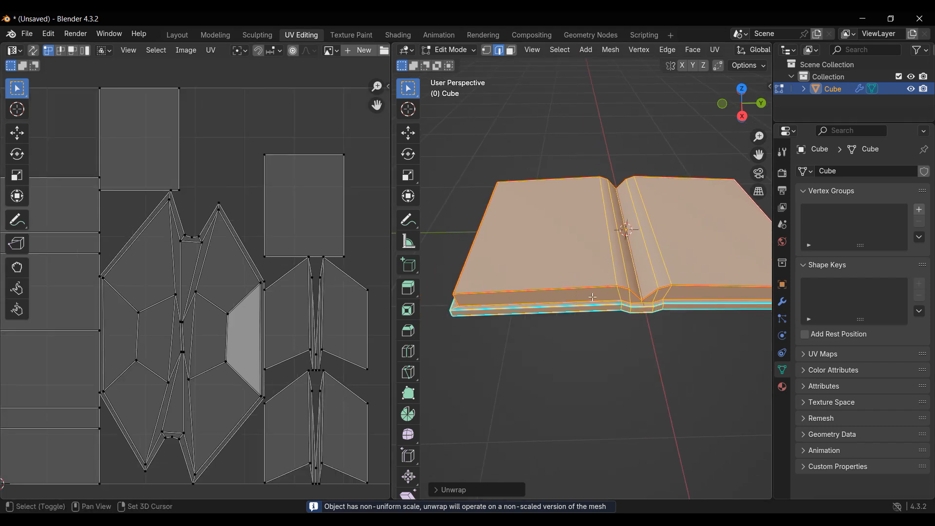
Leave Edit Mode and apply all transforms to the book object
shift+middle_drag(540, 272, 579, 273)
scroll(579, 273, down, 1)
middle_drag(217, 324, 228, 339)
middle_drag(284, 328, 327, 290)
shift+middle_drag(626, 276, 532, 298)
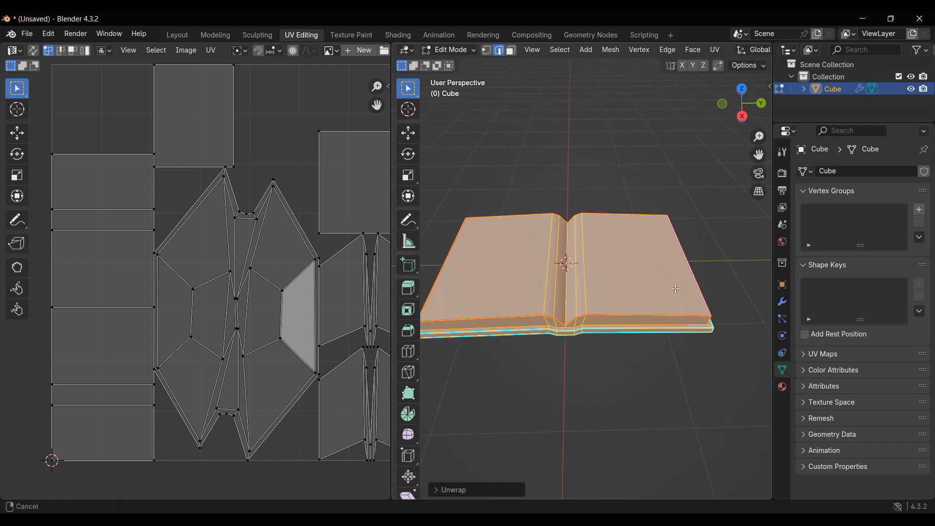
shift+middle_drag(564, 271, 624, 270)
scroll(624, 270, up, 1)
key(Tab)
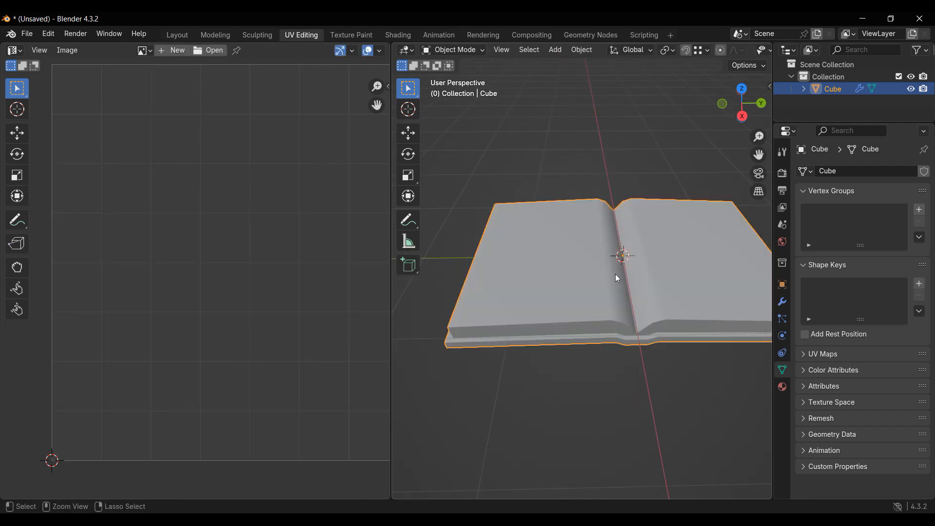
key(ctrl+a)
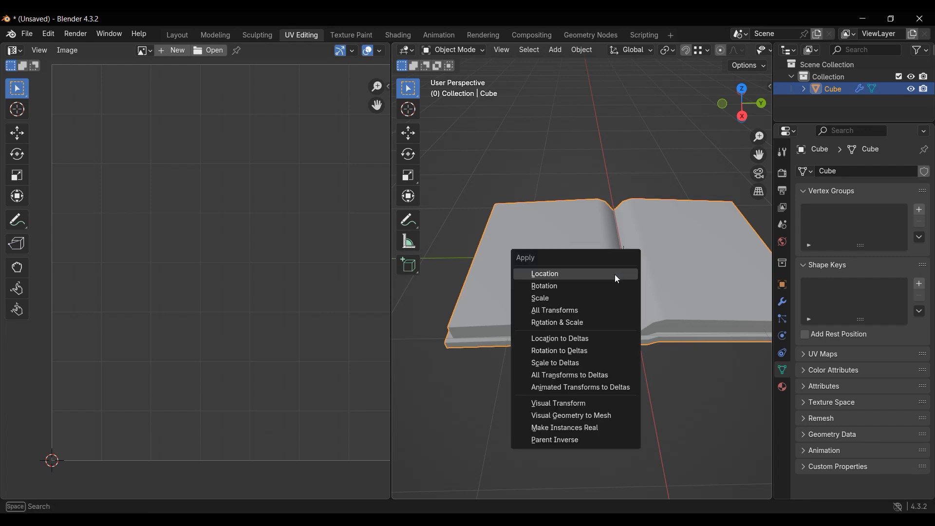
click(597, 312)
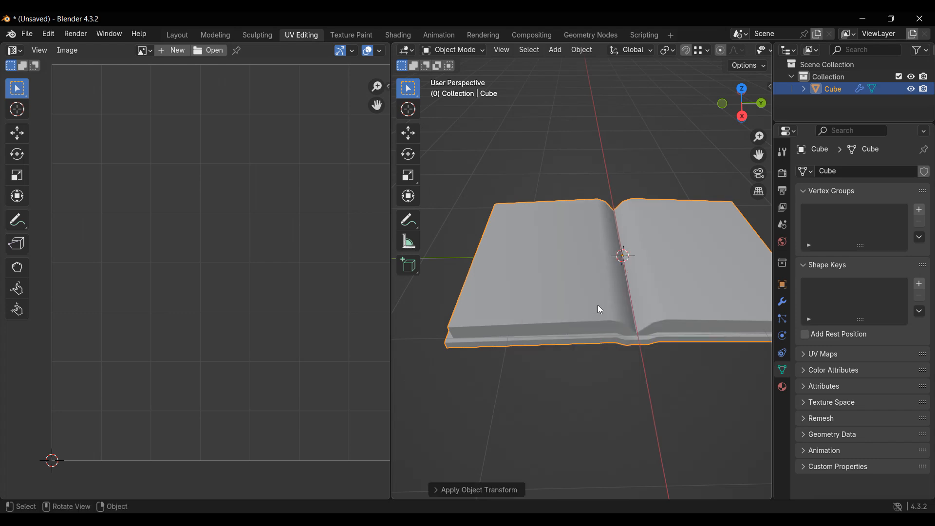
Return to Edit Mode, unwrap the whole book mesh with the Angle Based method, and inspect the UV islands
key(Tab)
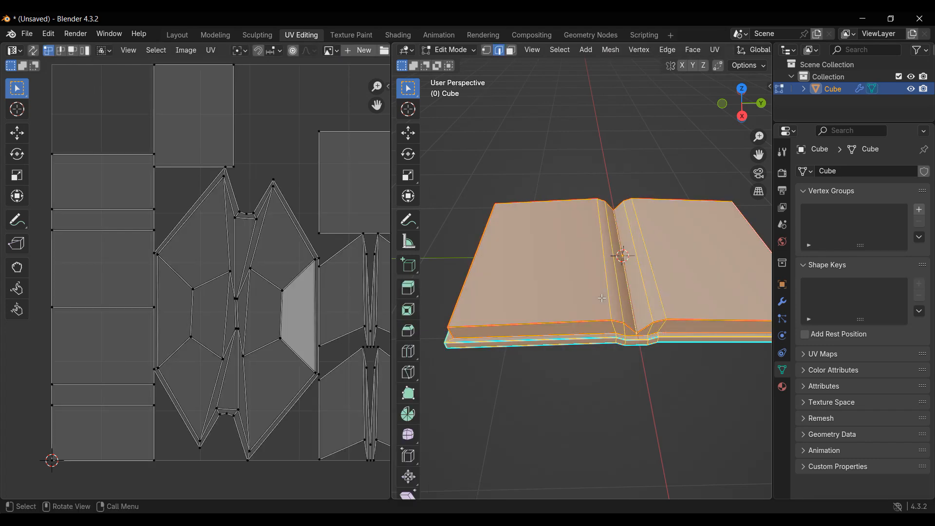
click(716, 51)
mouse_move(734, 65)
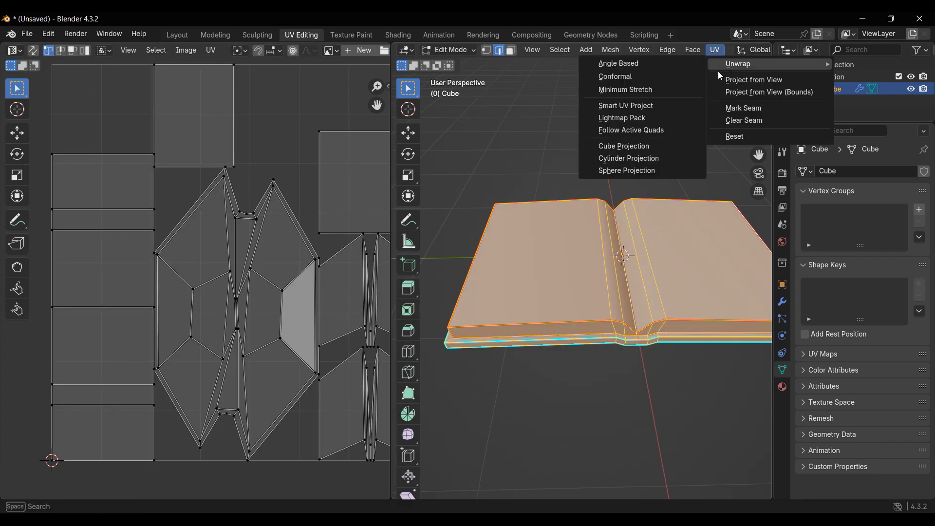
click(658, 64)
scroll(253, 257, down, 3)
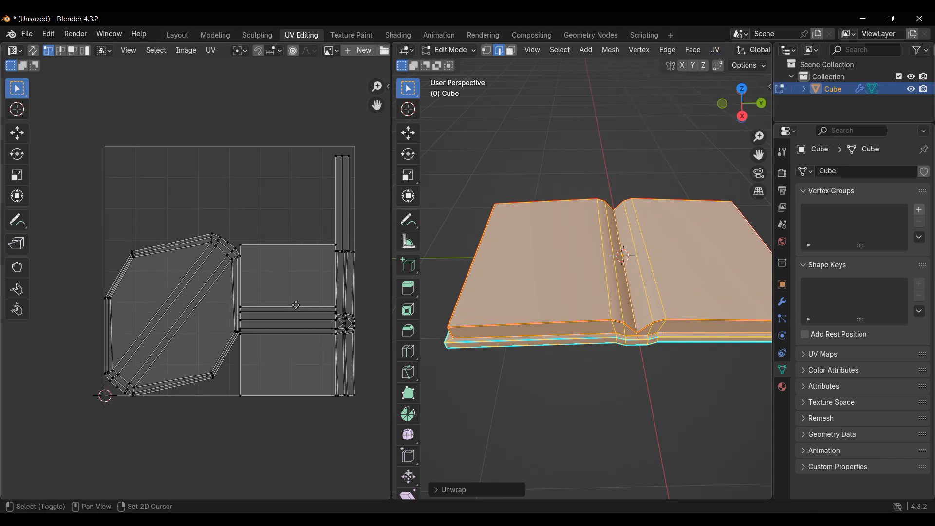
scroll(303, 311, up, 5)
scroll(230, 308, up, 4)
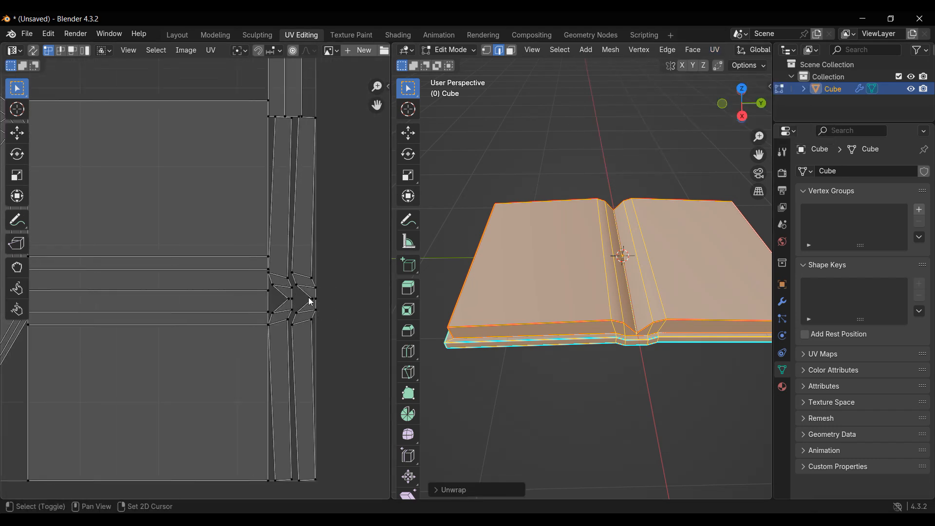
scroll(298, 242, down, 3)
scroll(288, 409, up, 1)
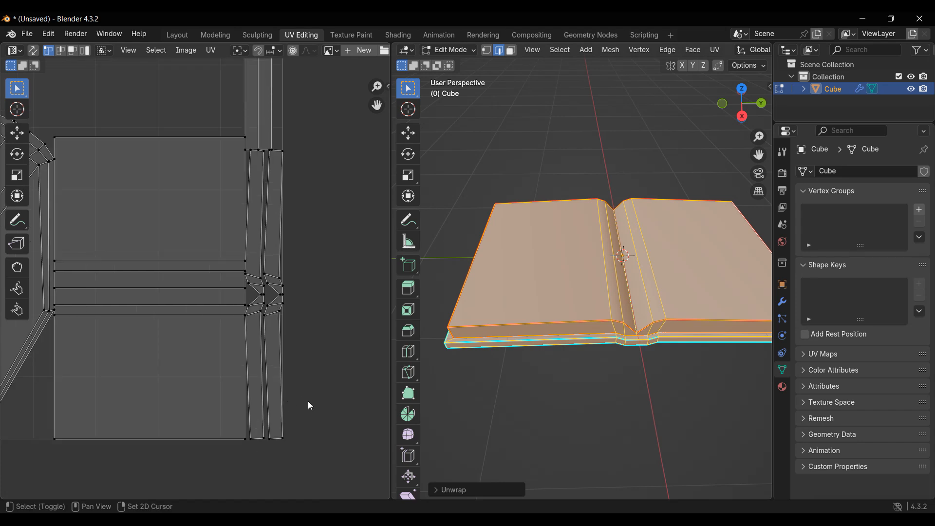
shift+middle_drag(307, 402, 285, 400)
shift+middle_drag(252, 117, 237, 188)
shift+middle_drag(208, 341, 232, 248)
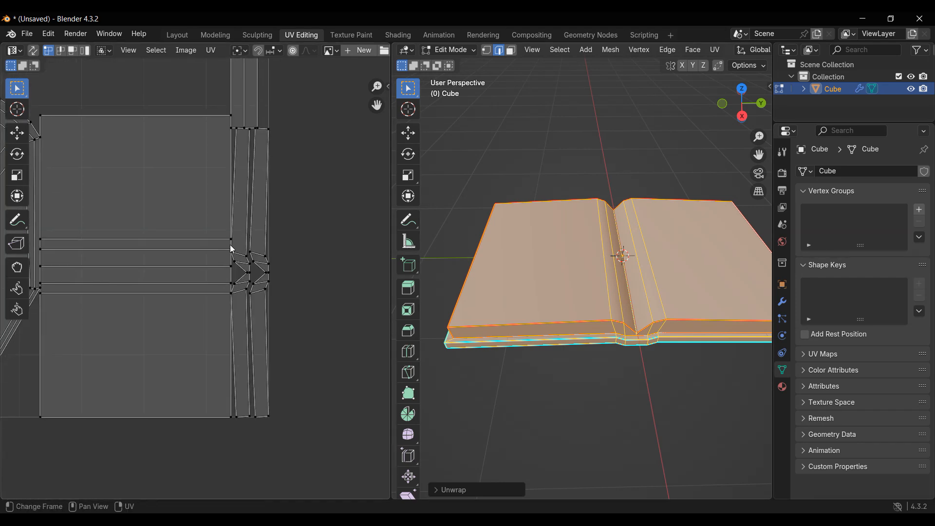
Set the unwrap margin to 0.126 to space out the UV islands, and check their spacing
click(436, 490)
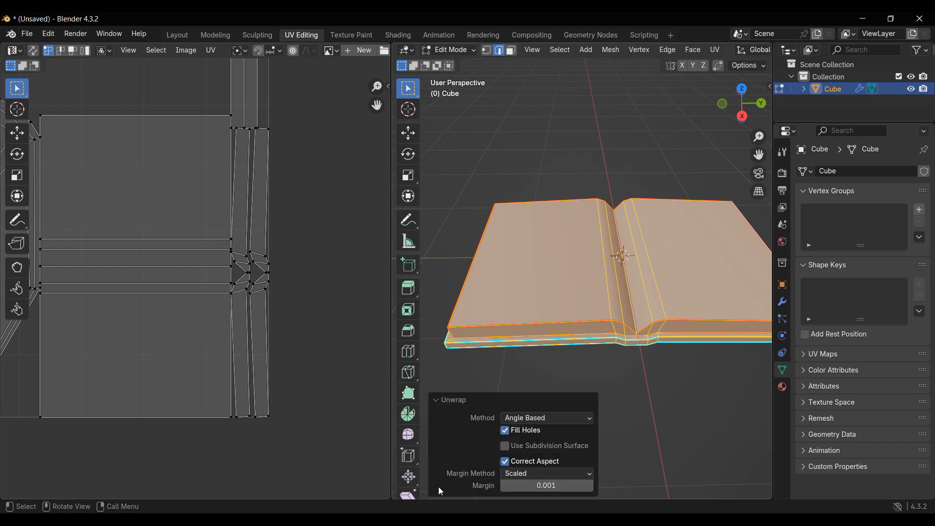
click(436, 401)
click(437, 491)
drag(530, 486, 557, 487)
shift+middle_drag(283, 422, 294, 419)
scroll(294, 420, down, 1)
shift+middle_drag(280, 298, 216, 279)
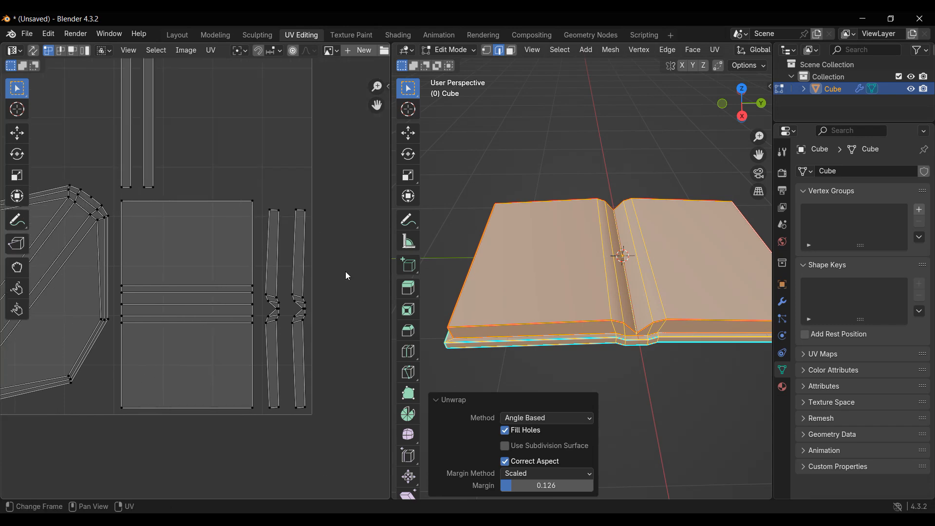
shift+middle_drag(377, 395, 528, 393)
shift+middle_drag(252, 259, 234, 266)
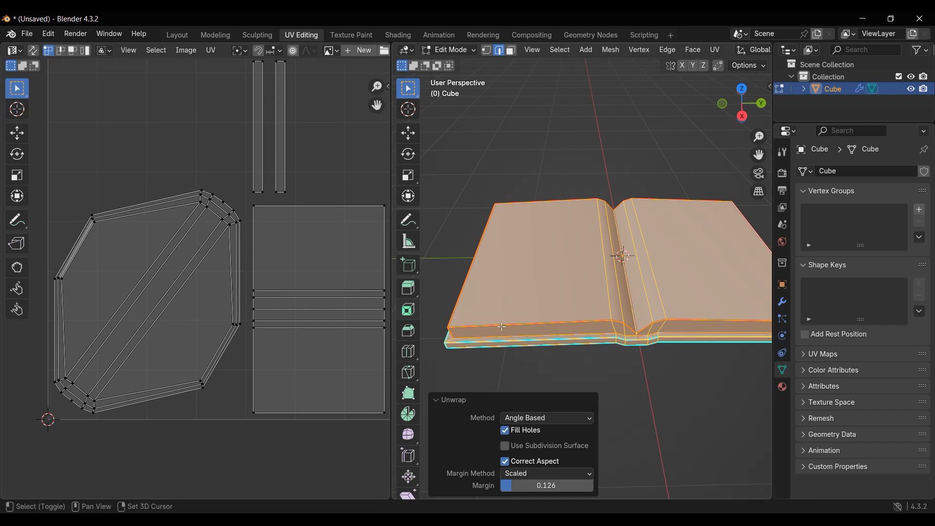
shift+middle_drag(185, 342, 162, 347)
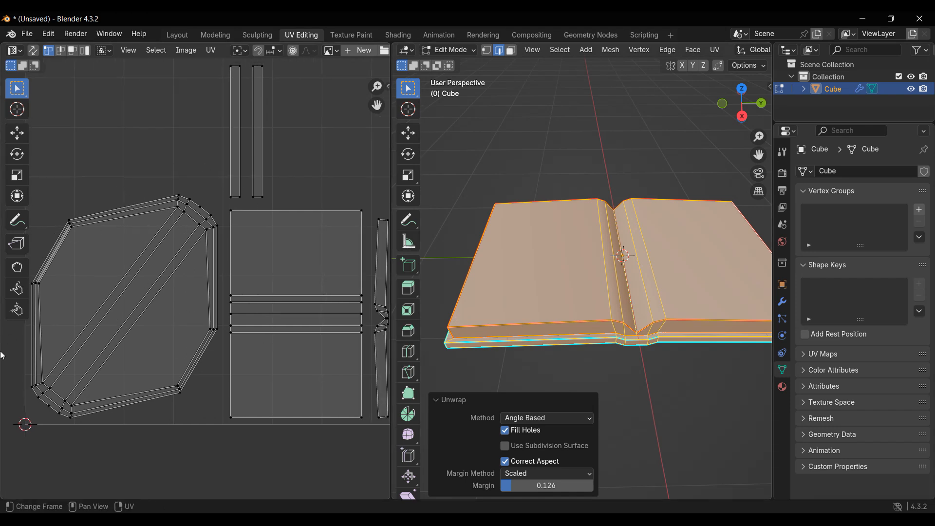
Clear the selection, select the outer edge loops around the book cover, and mark them as seams
scroll(675, 305, up, 2)
middle_drag(580, 345, 582, 248)
click(659, 356)
alt+click(599, 127)
middle_drag(662, 207, 565, 249)
alt+shift+click(589, 298)
middle_drag(586, 305, 561, 320)
alt+shift+click(537, 122)
middle_drag(580, 195, 701, 207)
middle_drag(575, 241, 466, 242)
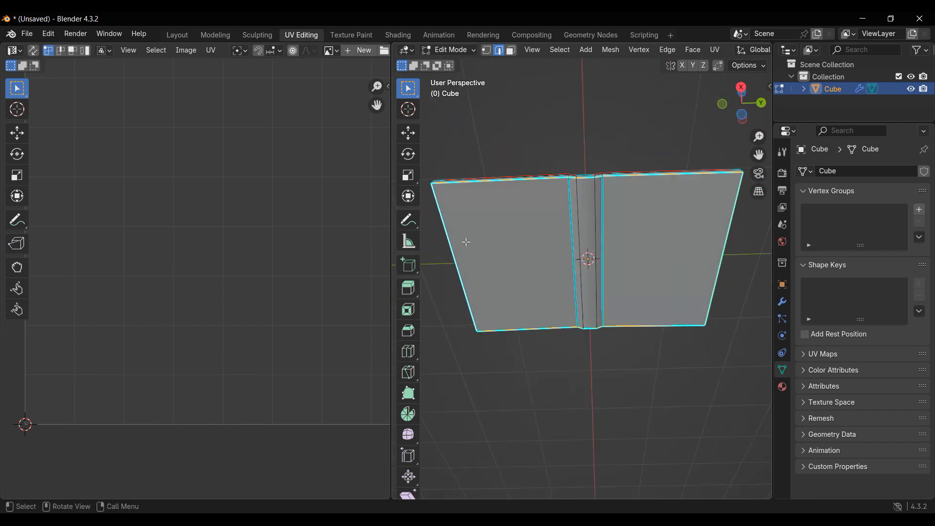
click(665, 49)
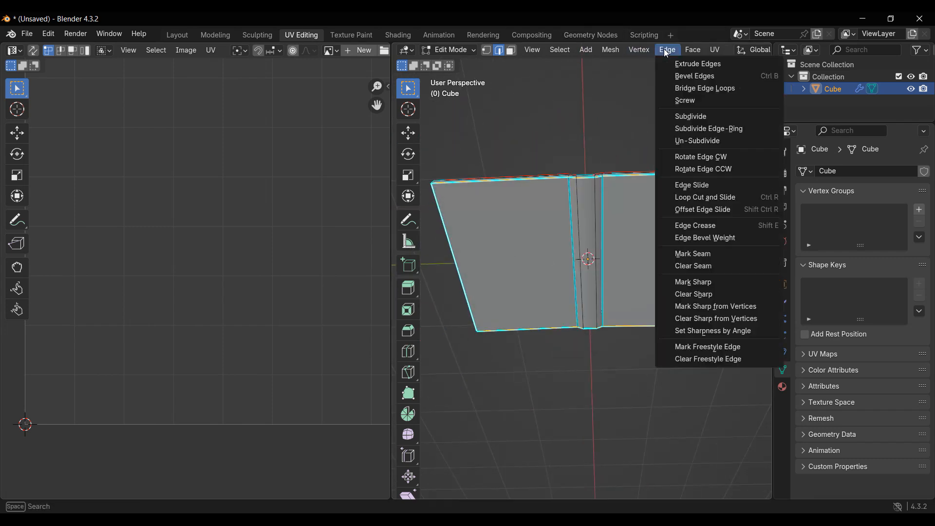
click(711, 251)
Select the short vertical edges at the cover's outer corners and mark them as seams
scroll(580, 296, up, 3)
middle_drag(580, 296, 608, 306)
middle_drag(607, 352, 621, 279)
shift+click(546, 292)
shift+click(560, 285)
shift+click(621, 262)
middle_drag(532, 336, 562, 350)
shift+click(698, 306)
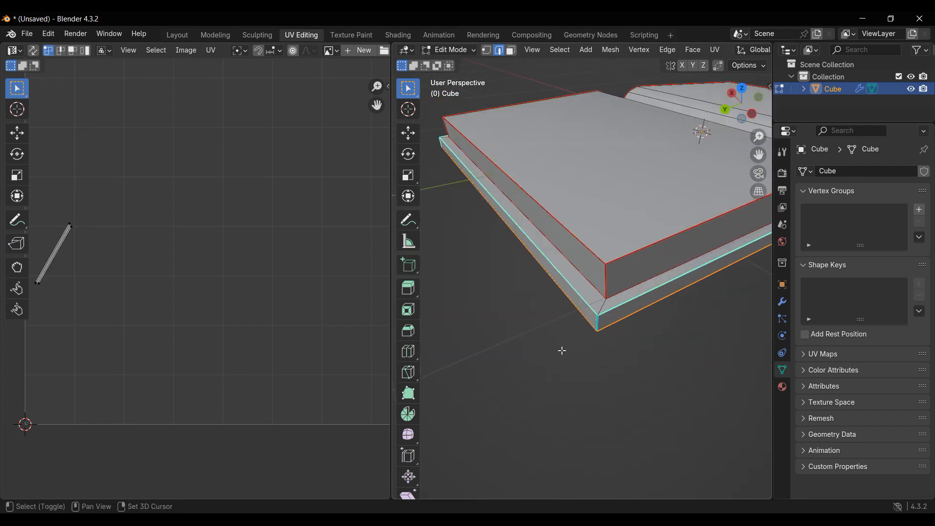
shift+click(594, 320)
click(667, 50)
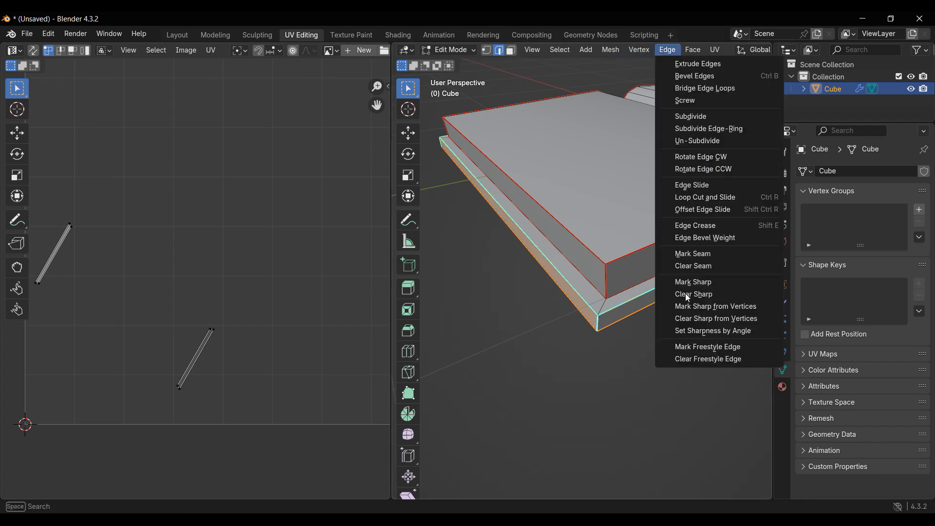
click(708, 253)
middle_drag(708, 253, 575, 353)
middle_drag(575, 353, 563, 312)
Select the entire book mesh and unwrap it with the Angle Based method using the new cover seams
key(a)
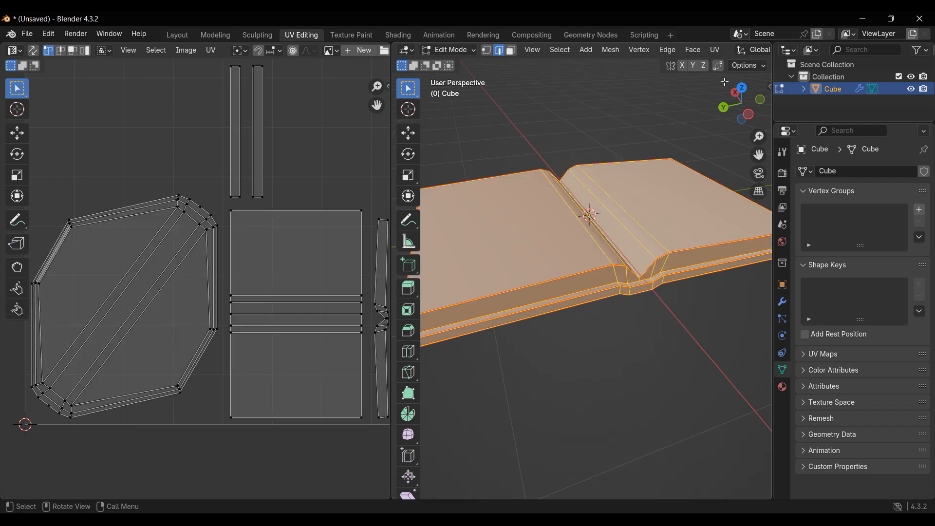
click(719, 51)
click(719, 52)
click(720, 52)
mouse_move(723, 63)
click(667, 66)
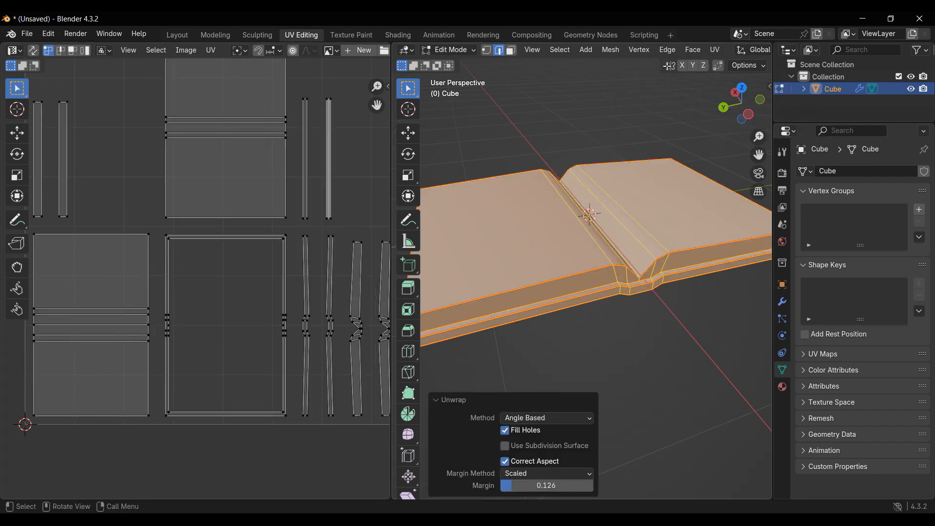
shift+middle_drag(206, 320, 267, 392)
scroll(182, 334, up, 1)
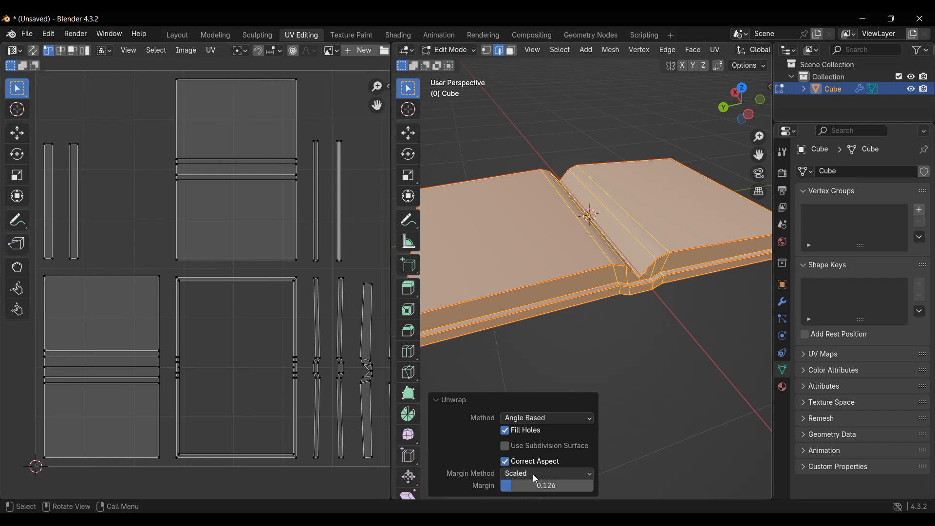
Set the unwrap margin to 0.100 and review the separated UV islands
mouse_move(561, 487)
mouse_down()
mouse_move(501, 488)
mouse_move(554, 487)
mouse_up()
scroll(292, 132, down, 3)
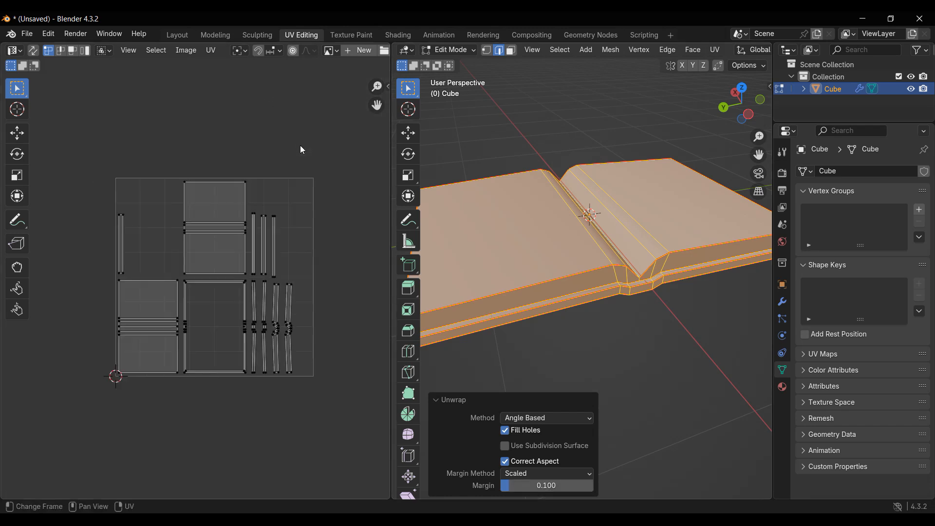
scroll(332, 185, up, 2)
middle_drag(340, 253, 332, 240)
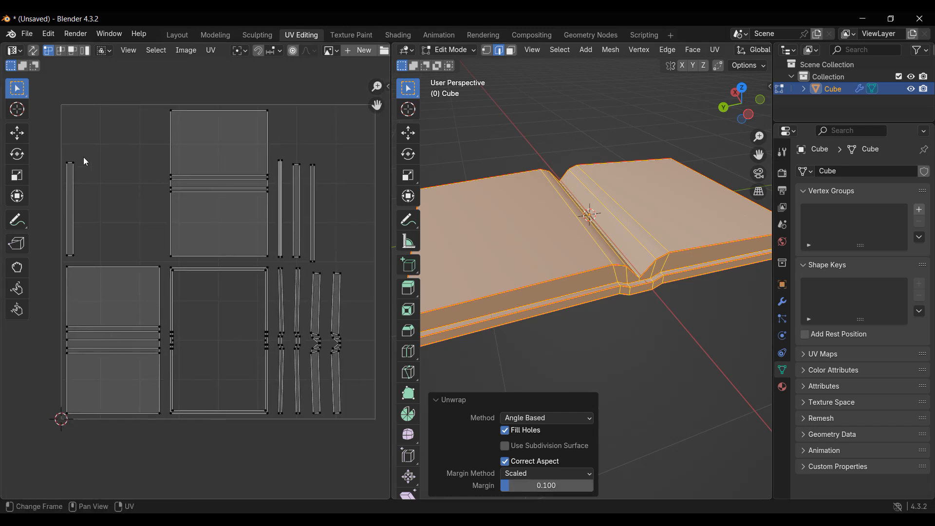
scroll(137, 193, down, 1)
middle_drag(574, 273, 559, 304)
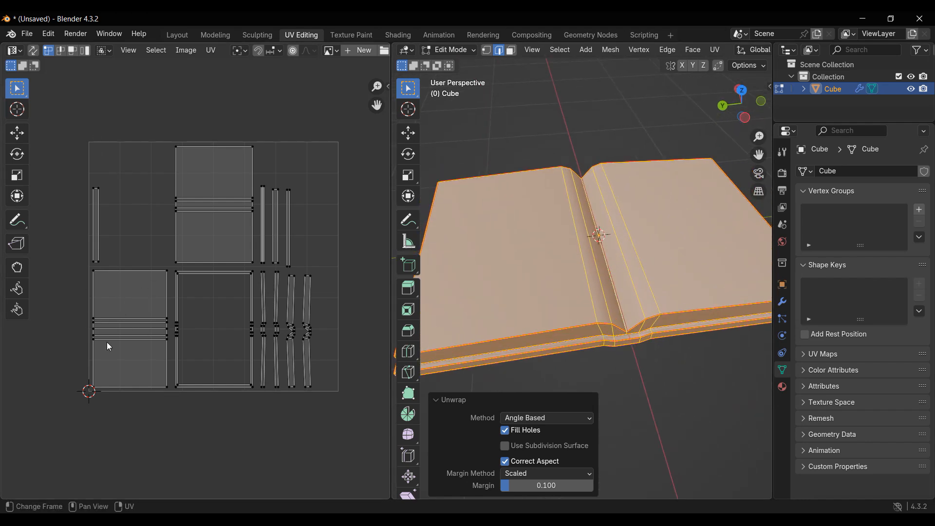
Select all UV islands and rotate them 90 degrees
drag(78, 107, 348, 446)
key(r)
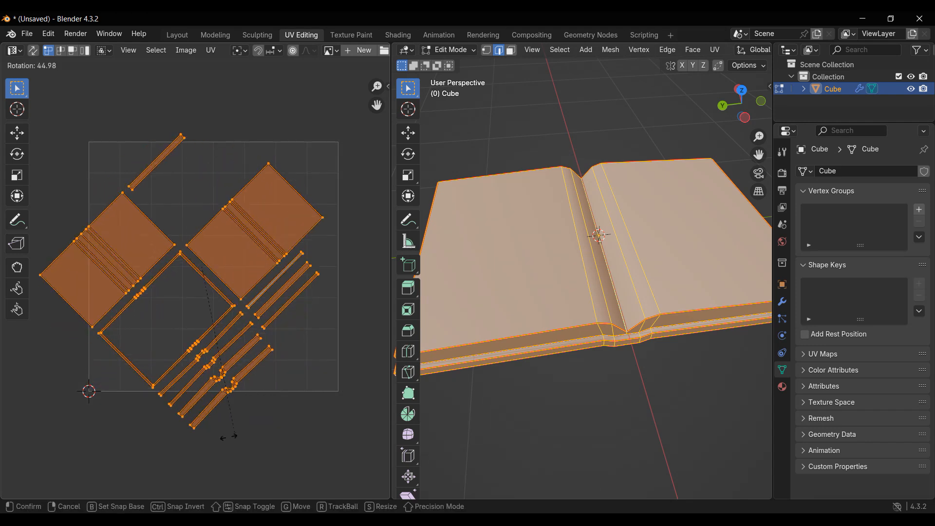
text(90)
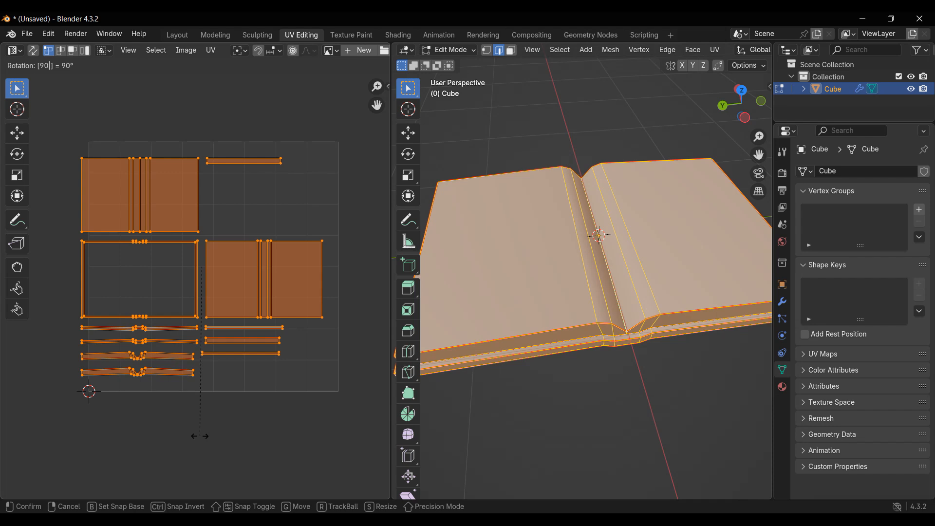
key(Return)
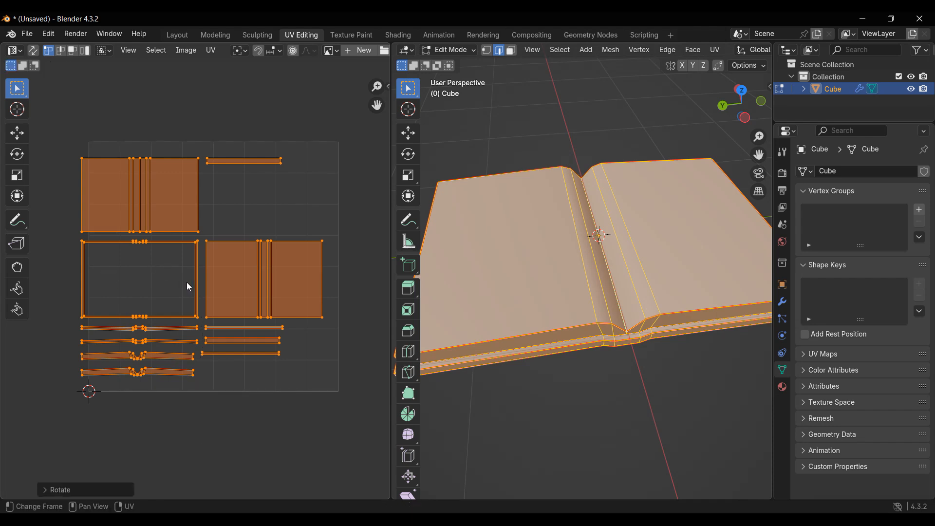
Move all the UV islands so they fit inside the UV square, keeping their scale
key(g)
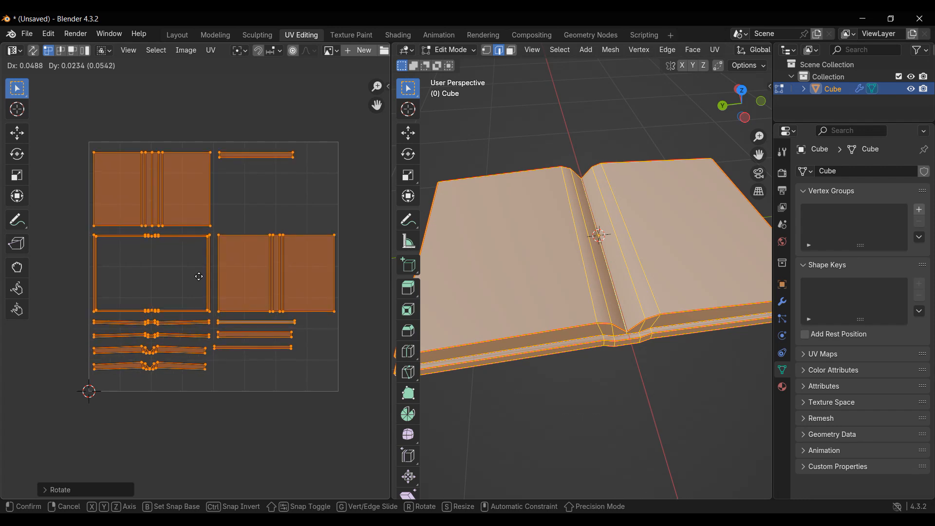
click(200, 275)
key(s)
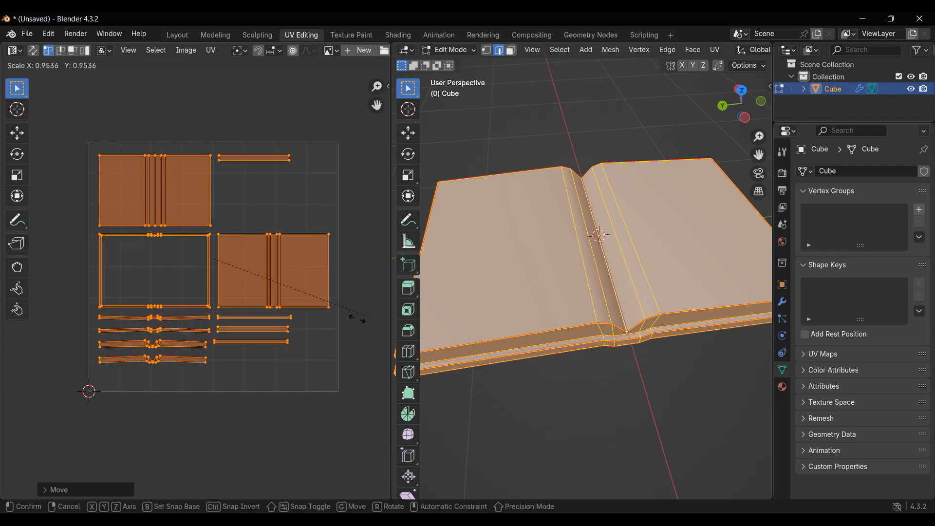
right_click(360, 320)
key(g)
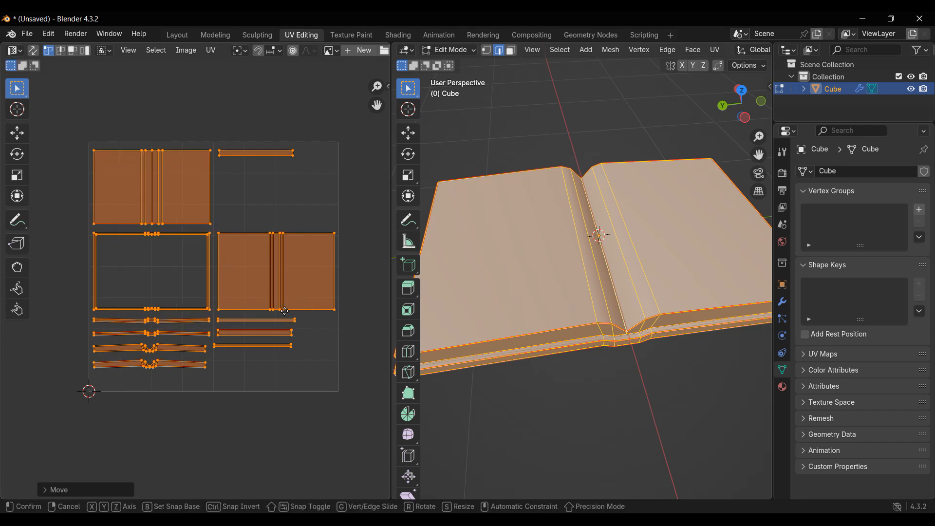
click(285, 308)
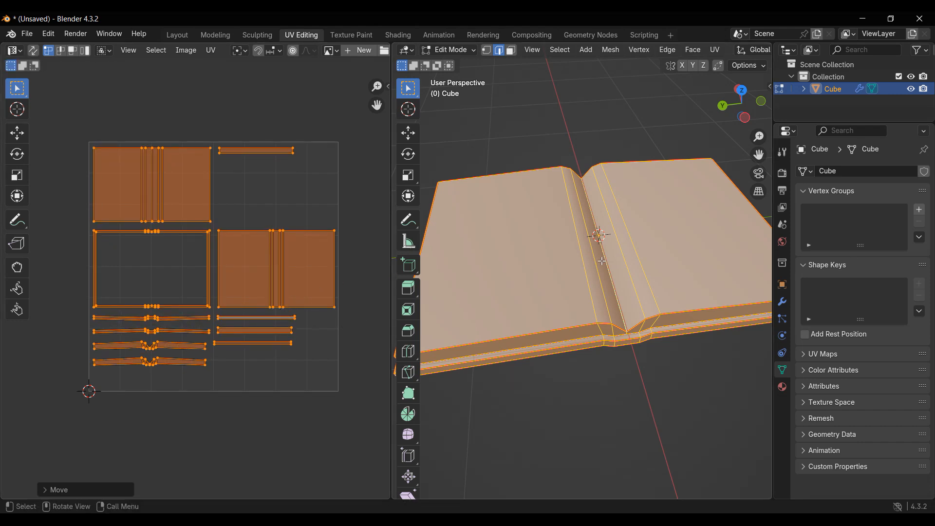
Enable UV sync selection, switch to face selection, and select the large flat face of the left page
scroll(602, 261, up, 4)
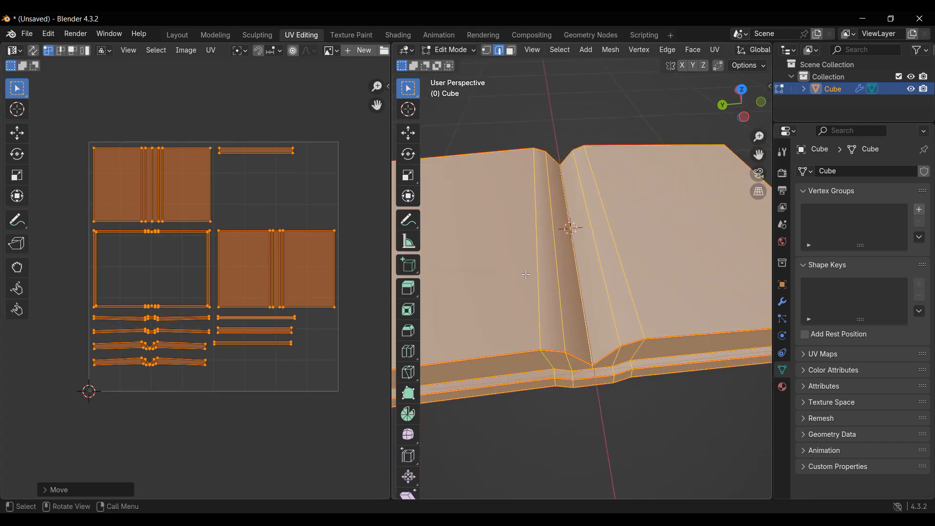
middle_drag(526, 275, 522, 272)
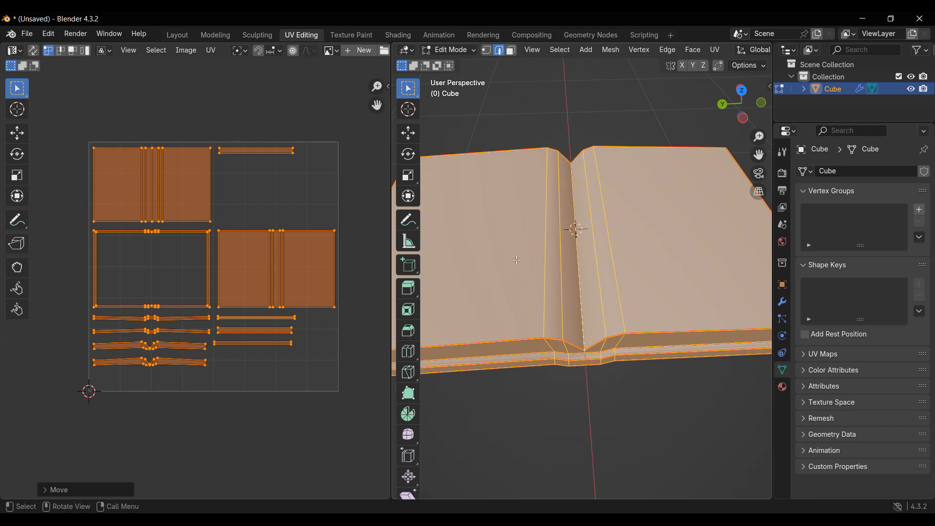
click(34, 52)
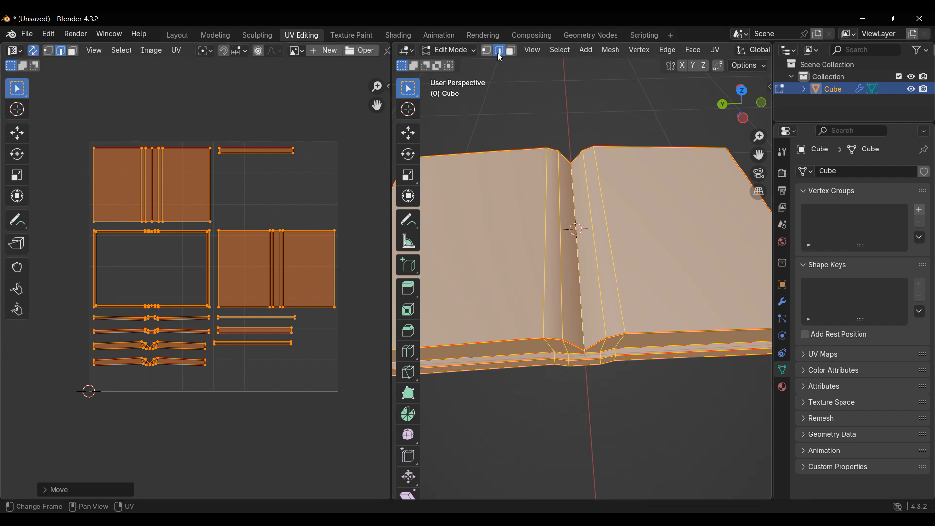
click(511, 50)
click(516, 253)
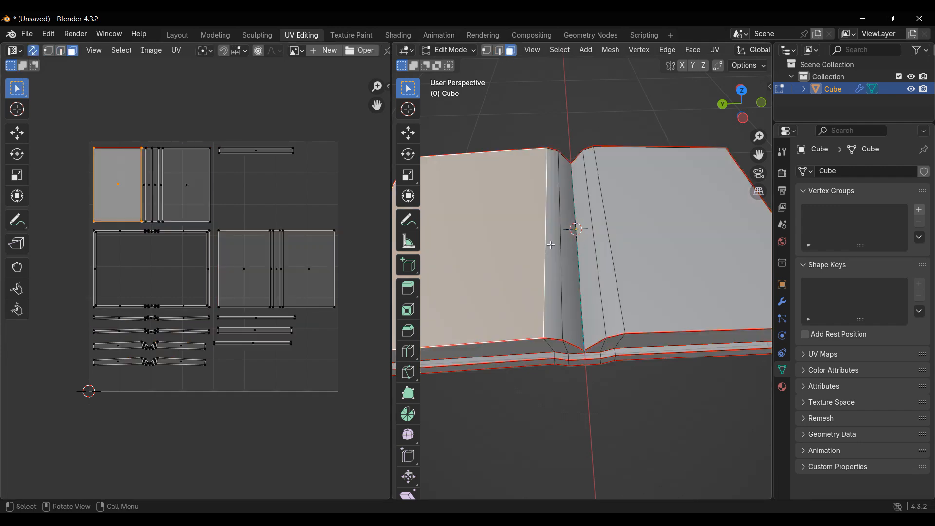
Select the right page and the gutter faces one after another to compare each with its position in the UV layout
click(554, 246)
click(588, 240)
click(633, 233)
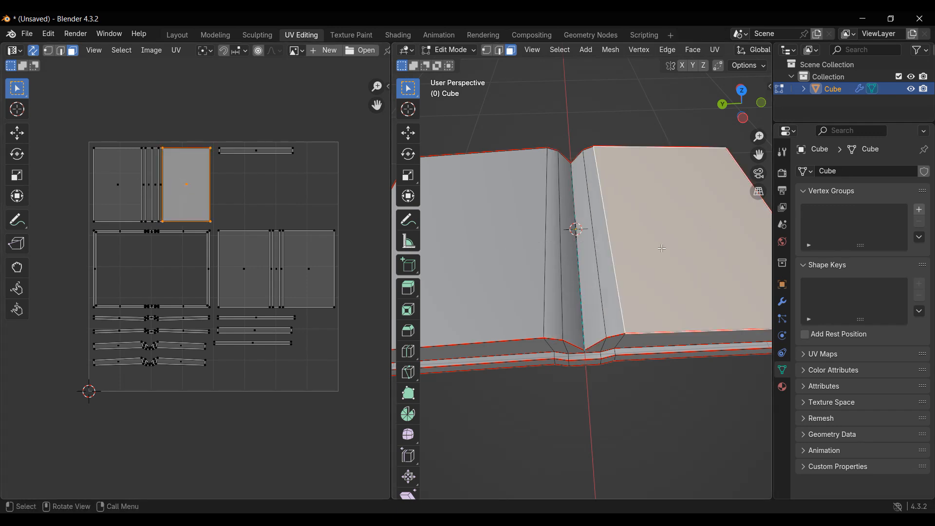
scroll(662, 248, down, 6)
mouse_move(628, 258)
middle_down()
mouse_move(678, 261)
mouse_move(622, 265)
middle_up()
scroll(624, 265, up, 4)
scroll(622, 264, up, 4)
click(606, 270)
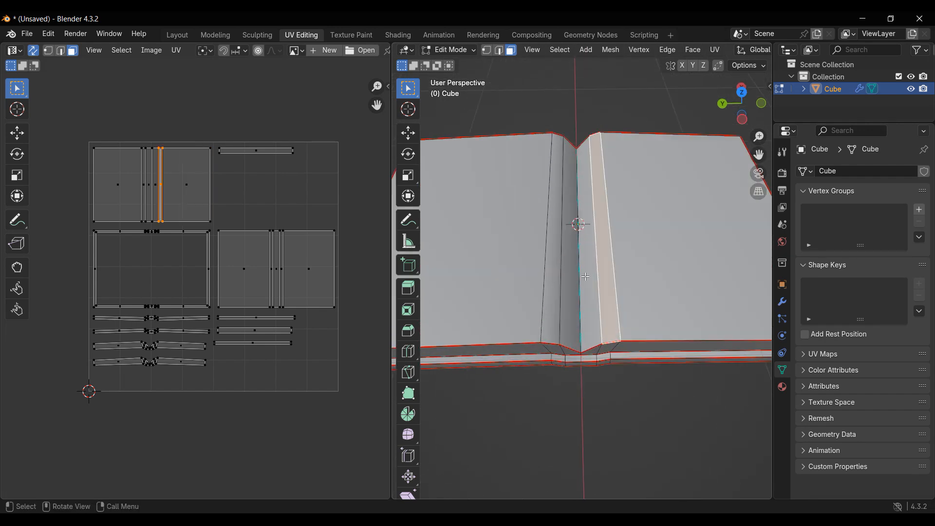
click(512, 277)
scroll(107, 147, up, 1)
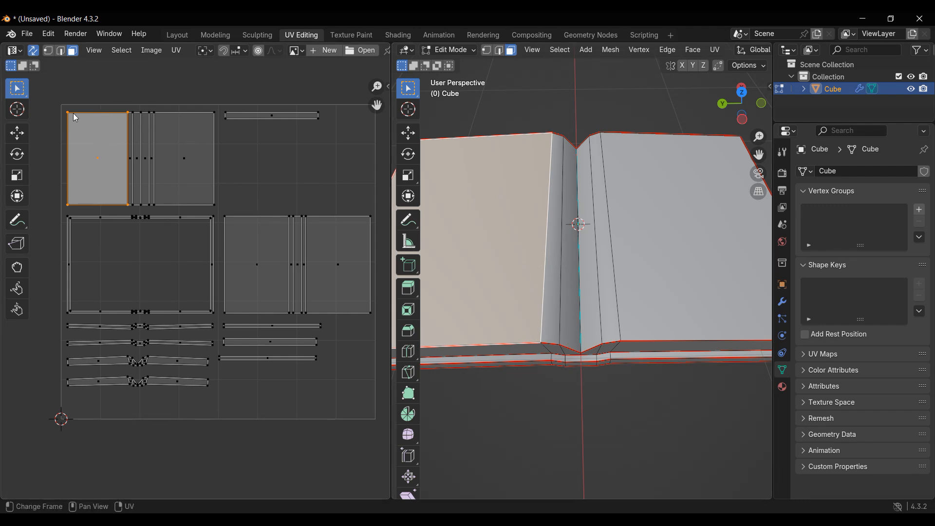
key(ctrl+l)
text(r)
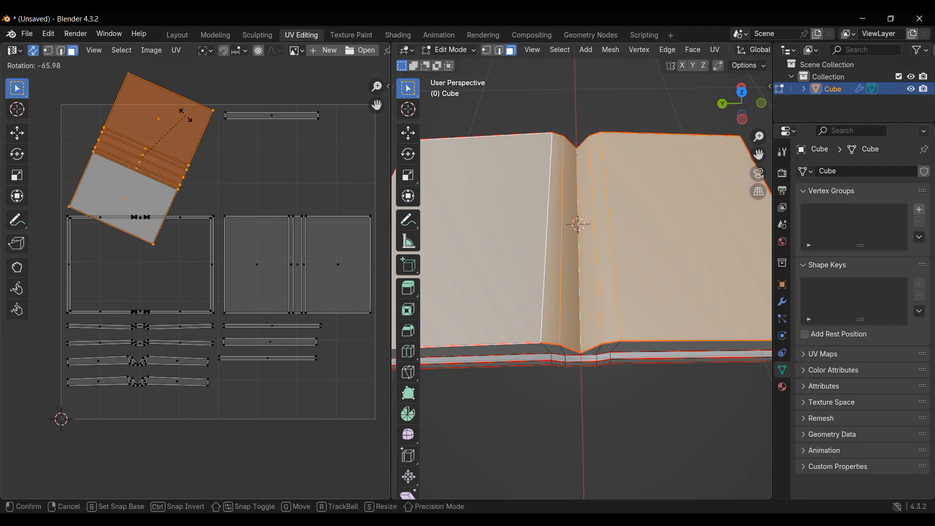
text(180)
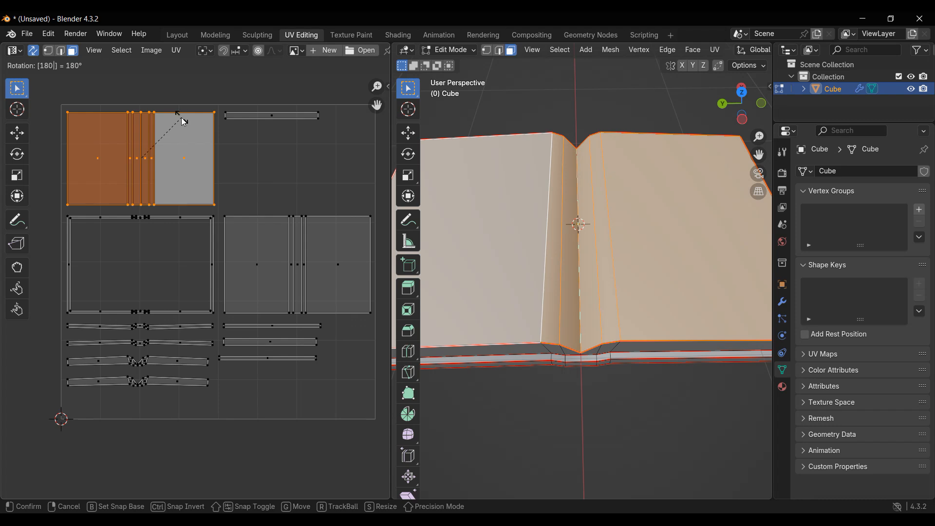
right_click(183, 121)
View the book from its opposite side and check where its large page face lies in the UV layout
click(526, 260)
scroll(529, 262, down, 2)
scroll(604, 294, up, 1)
middle_drag(646, 319, 361, 308)
scroll(572, 312, down, 3)
middle_drag(575, 319, 629, 274)
scroll(617, 299, up, 1)
click(531, 269)
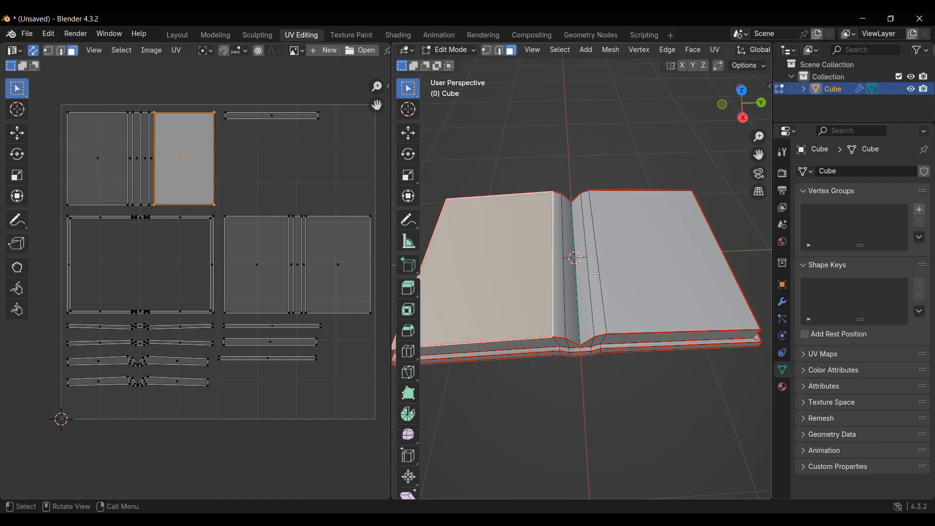
Try rotating the whole linked page island by 180 degrees and select a large page face to check the orientation
click(641, 281)
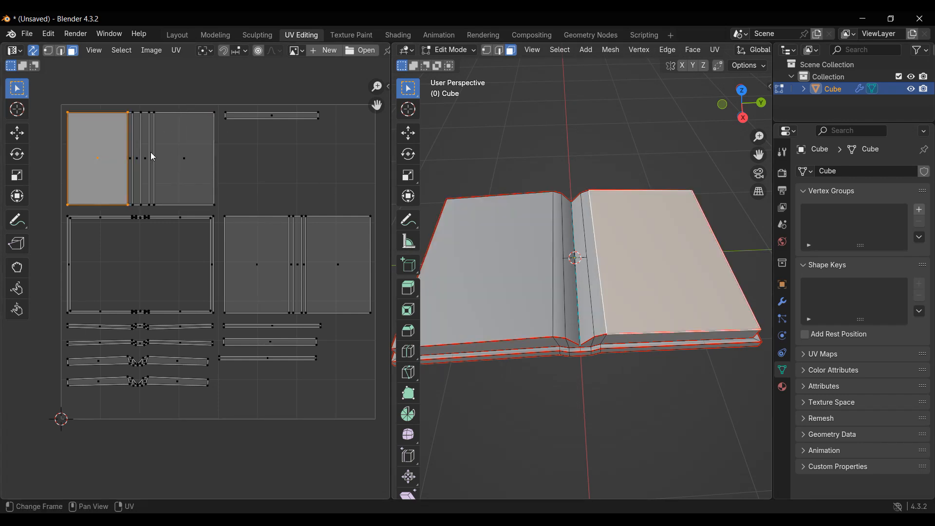
key(ctrl+l)
text(r180)
key(Return)
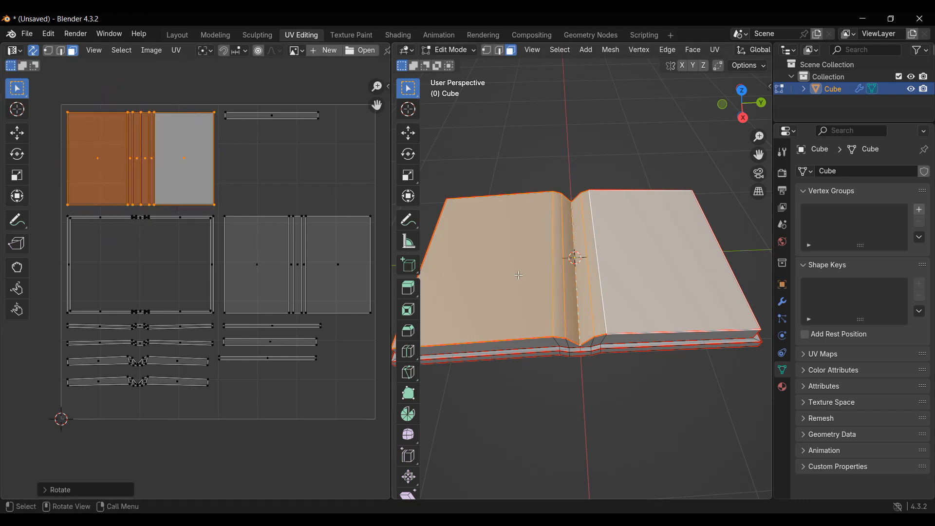
click(682, 276)
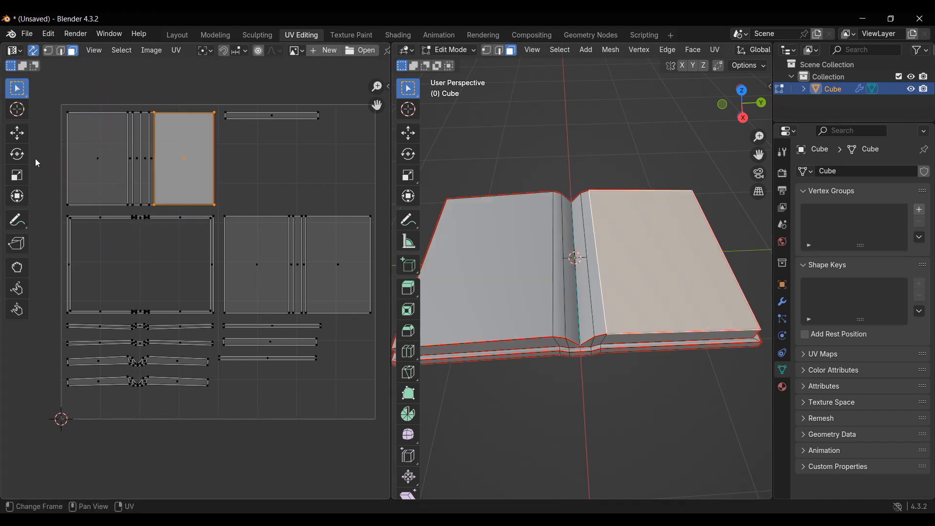
Undo the 180-degree rotation of the page island
key(ctrl+z)
key(ctrl+z)
key(ctrl+z)
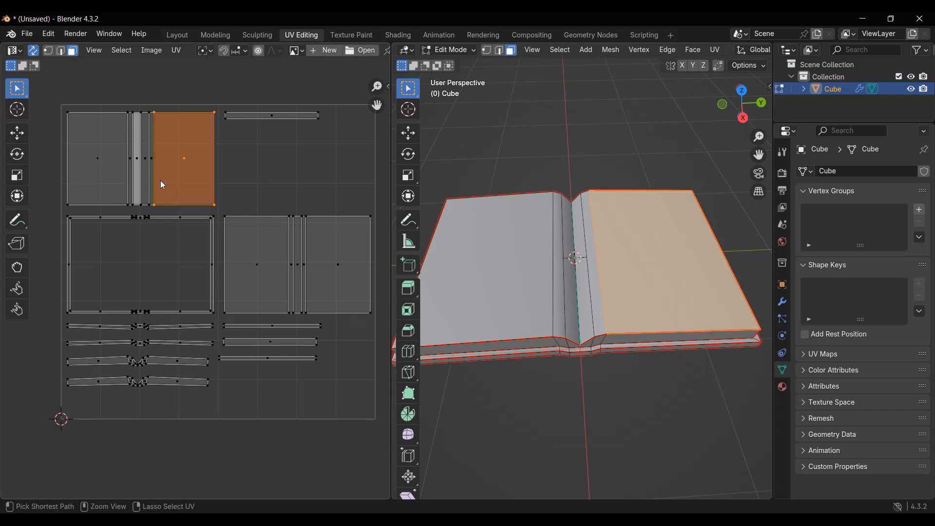
key(ctrl+z)
key(ctrl+z)
Examine the book's pages and gutter from several angles alongside the arrangement of the UV islands
middle_drag(535, 316, 446, 273)
scroll(535, 282, up, 1)
shift+middle_drag(559, 282, 578, 312)
scroll(557, 310, up, 1)
middle_drag(272, 361, 282, 337)
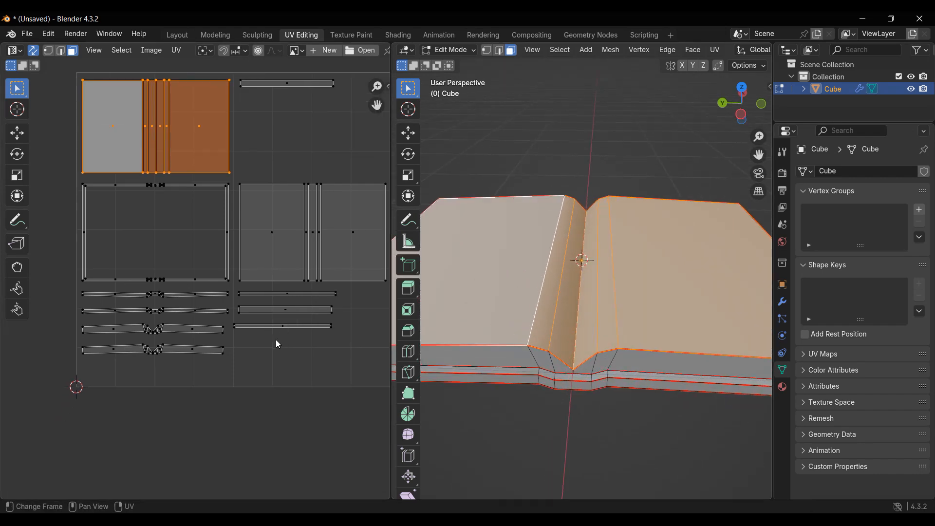
scroll(253, 337, up, 3)
scroll(180, 362, down, 1)
middle_drag(180, 361, 202, 328)
scroll(161, 404, down, 2)
middle_drag(161, 404, 161, 369)
middle_drag(266, 295, 189, 322)
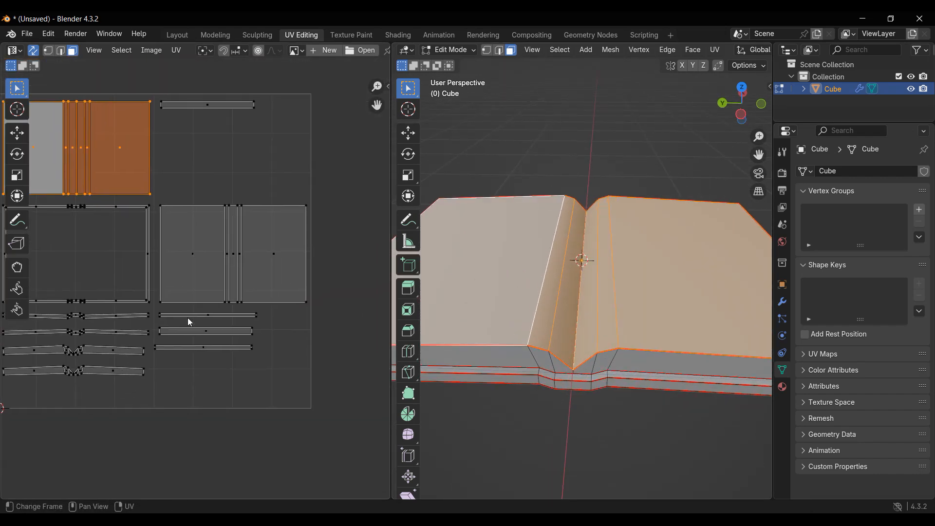
middle_drag(199, 289, 234, 302)
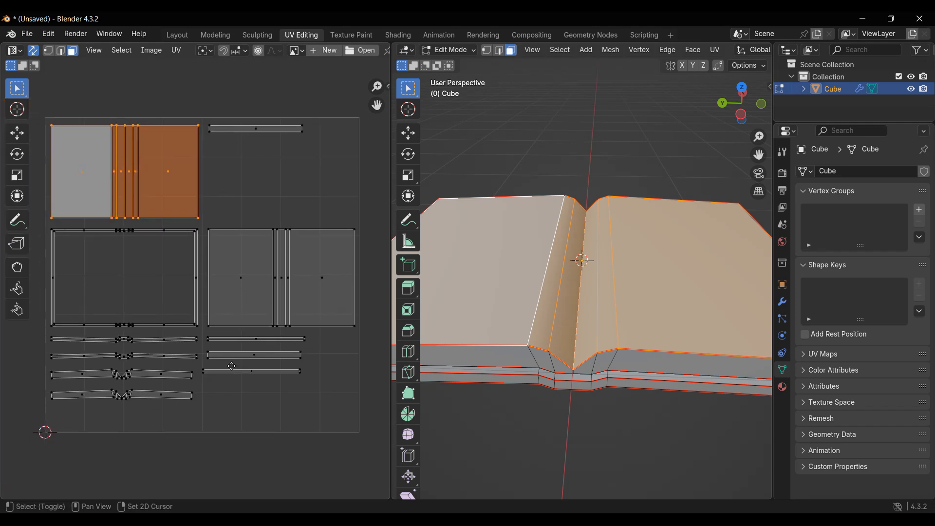
shift+middle_drag(232, 371, 236, 344)
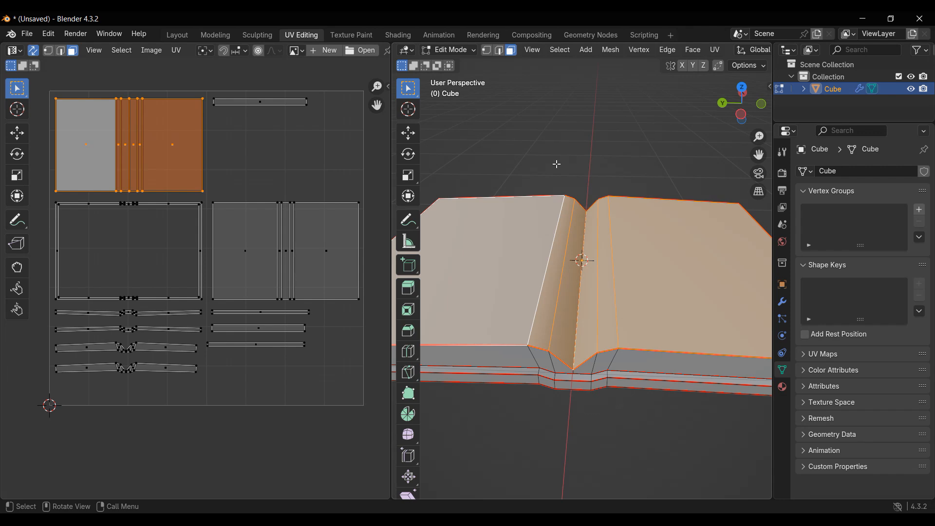
middle_drag(570, 335, 583, 362)
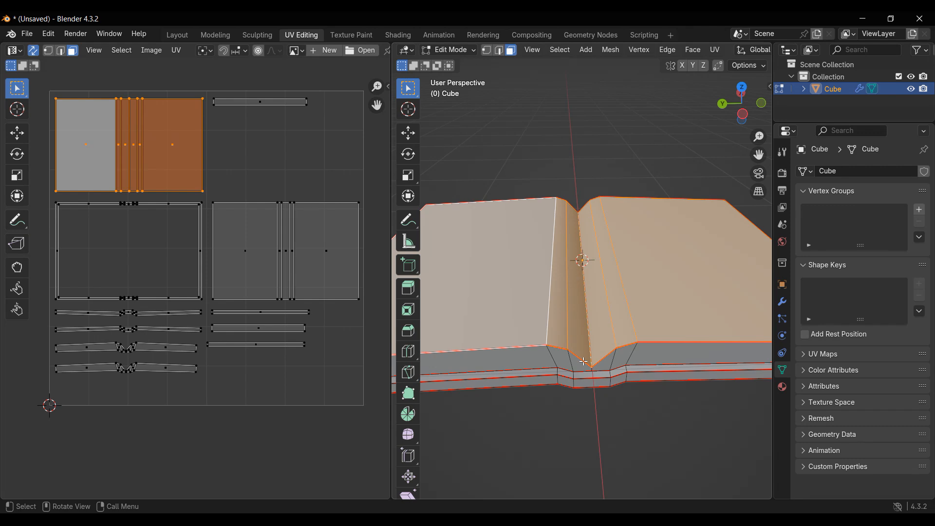
middle_drag(573, 398, 564, 417)
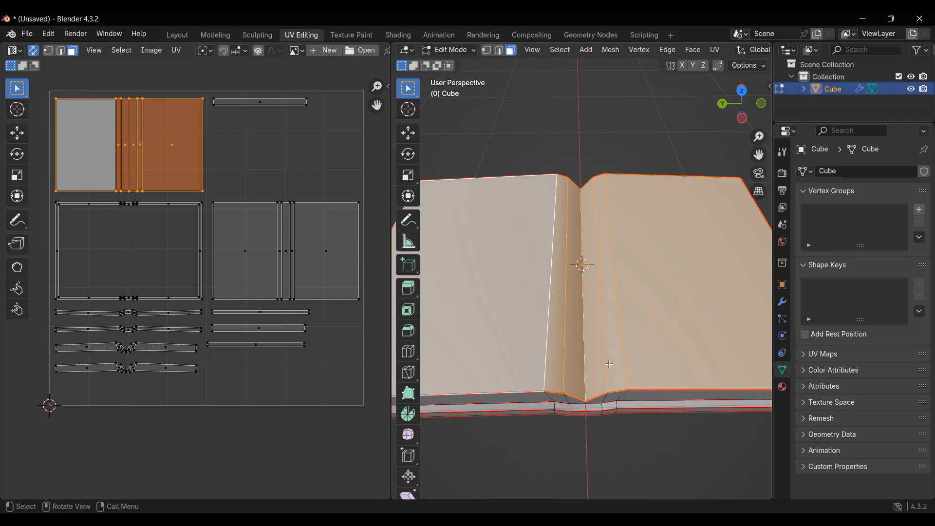
mouse_move(563, 298)
middle_down()
mouse_move(558, 313)
mouse_move(558, 297)
mouse_move(549, 305)
middle_up()
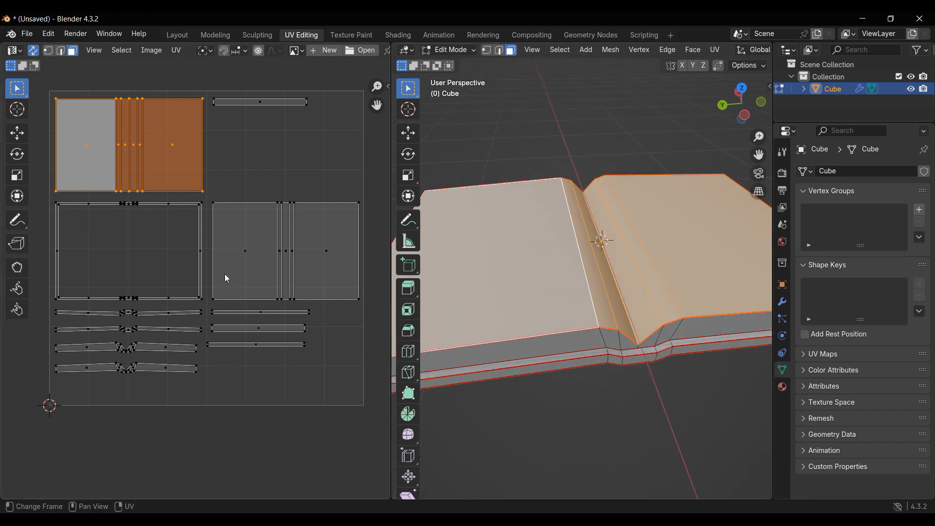
shift+middle_drag(285, 264, 269, 282)
shift+middle_drag(239, 237, 251, 261)
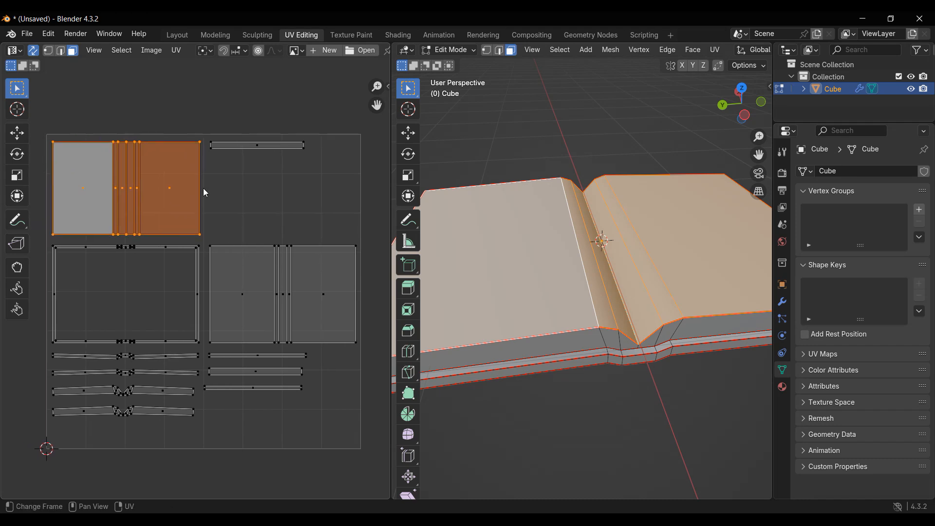
click(154, 51)
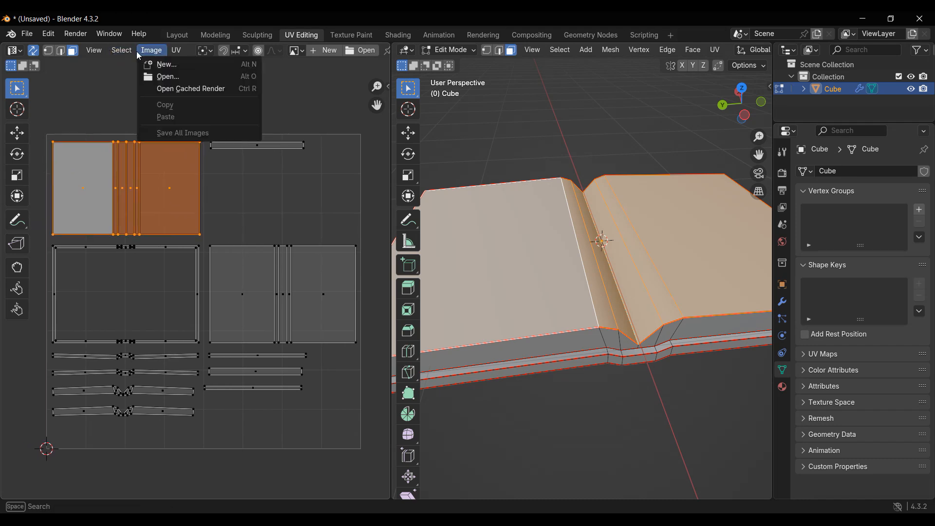
scroll(273, 350, down, 2)
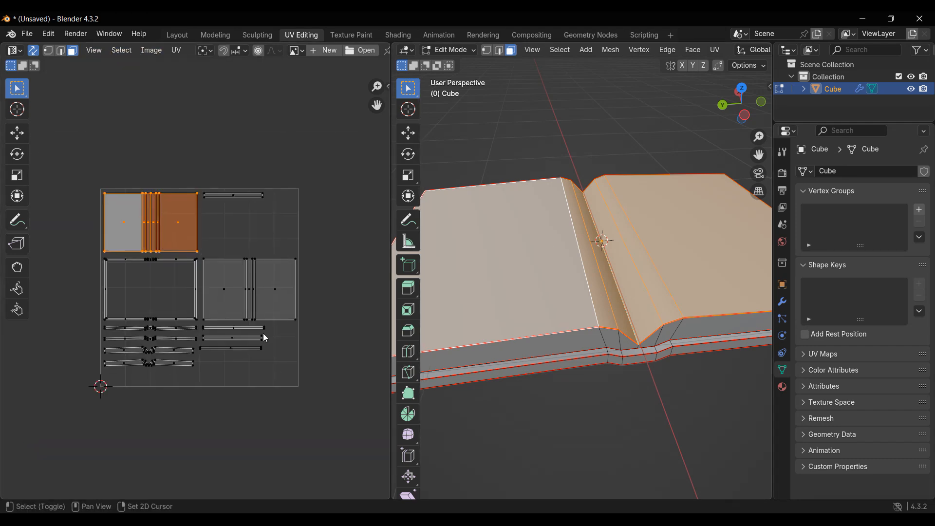
Move the isolated narrow UV strip beside the page island down below the three other short strips
scroll(234, 346, up, 3)
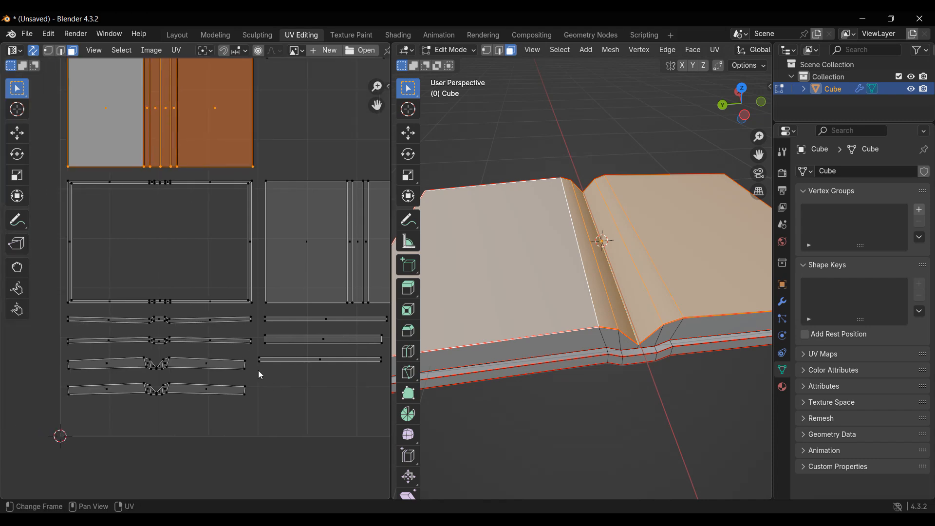
scroll(258, 367, down, 1)
shift+middle_drag(290, 259, 206, 277)
scroll(280, 368, up, 1)
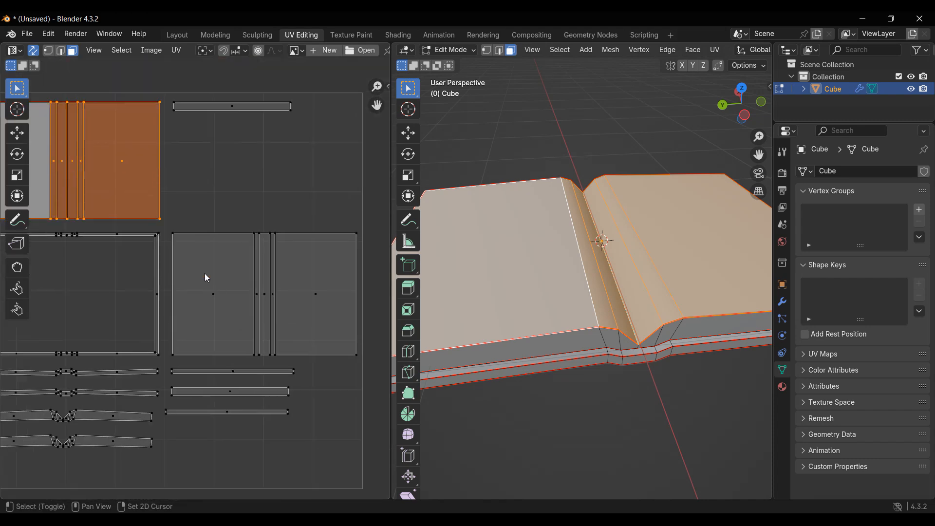
shift+middle_drag(265, 202, 289, 132)
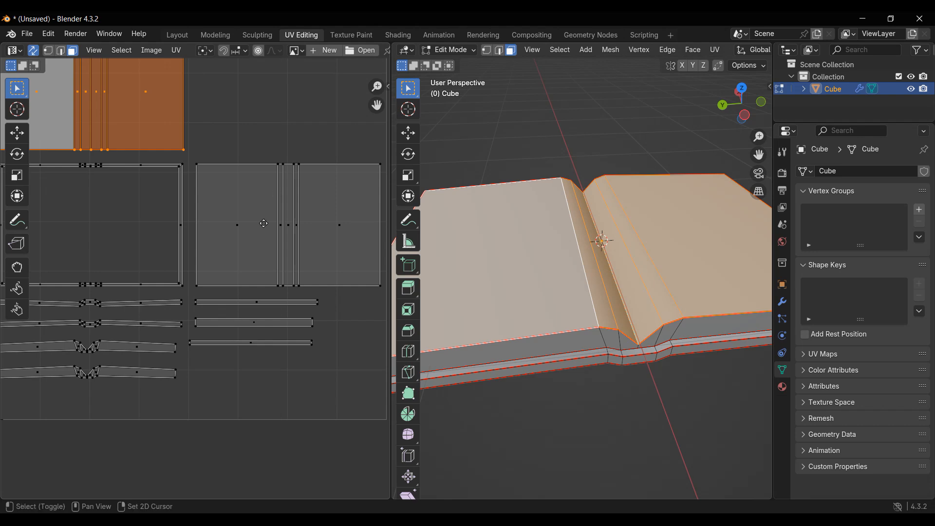
shift+middle_drag(273, 206, 225, 128)
click(255, 147)
key(g)
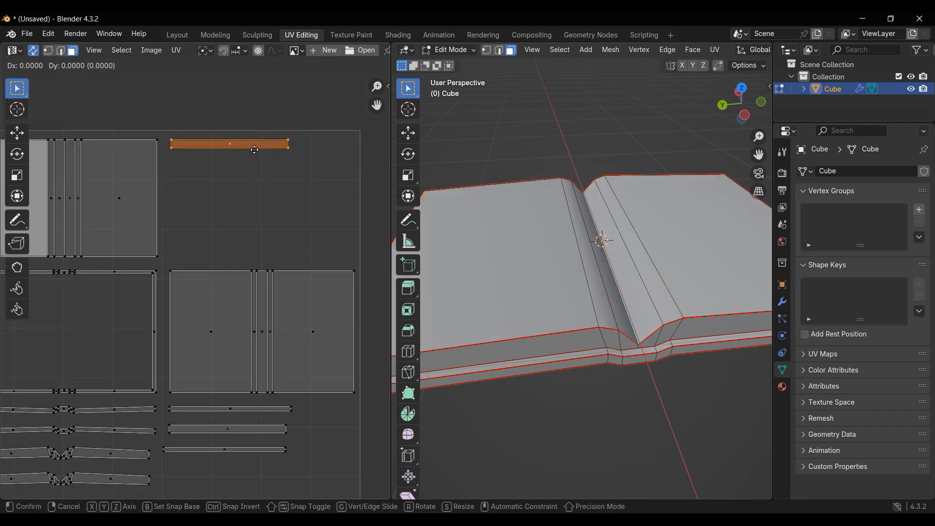
key(Escape)
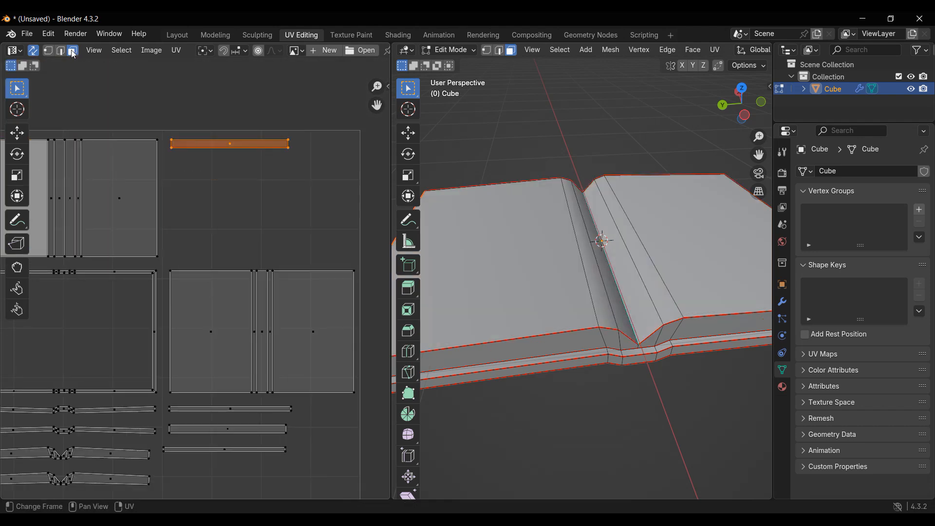
shift+middle_drag(212, 274, 236, 160)
key(g)
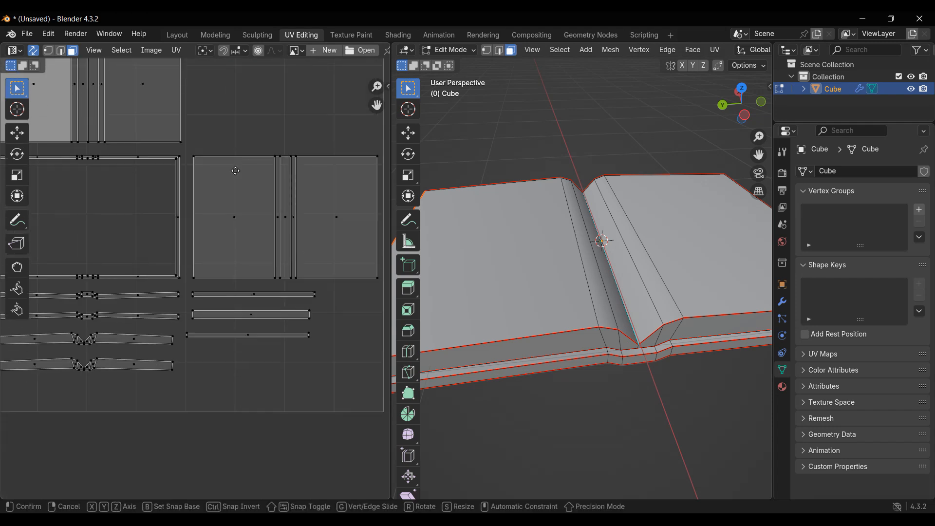
click(229, 488)
Stack the other three short UV strips closely above the moved strip, with the thicker one lowest and the two thin ones above it
scroll(229, 337, up, 4)
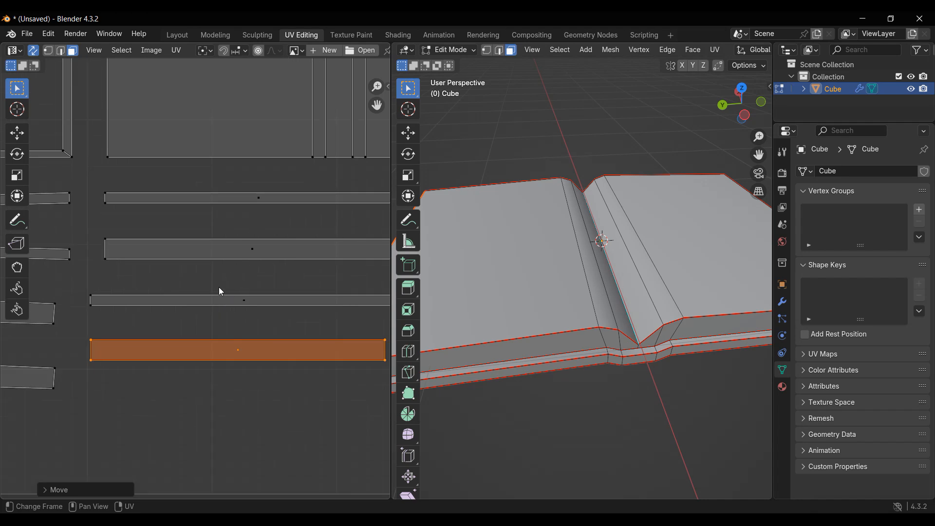
click(258, 240)
key(g)
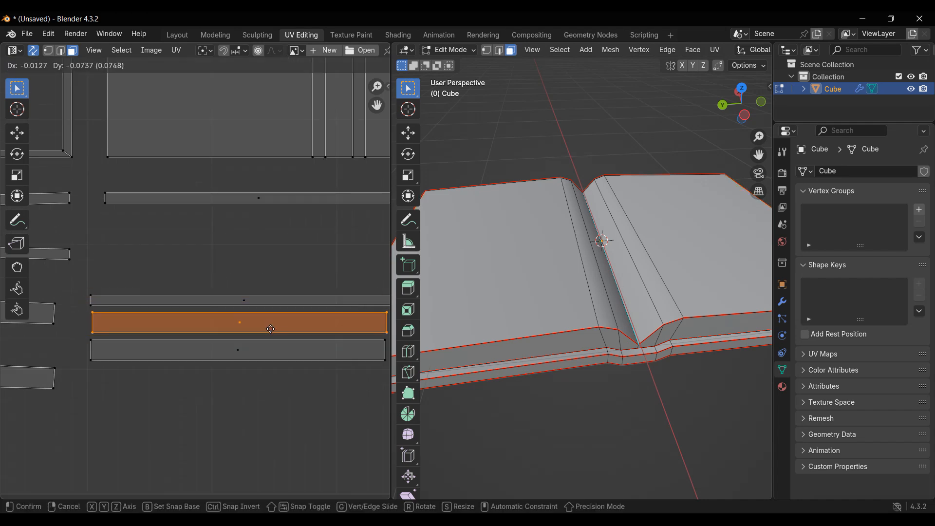
click(231, 292)
drag(227, 286, 262, 305)
key(g)
click(260, 295)
drag(245, 195, 284, 215)
key(g)
click(267, 283)
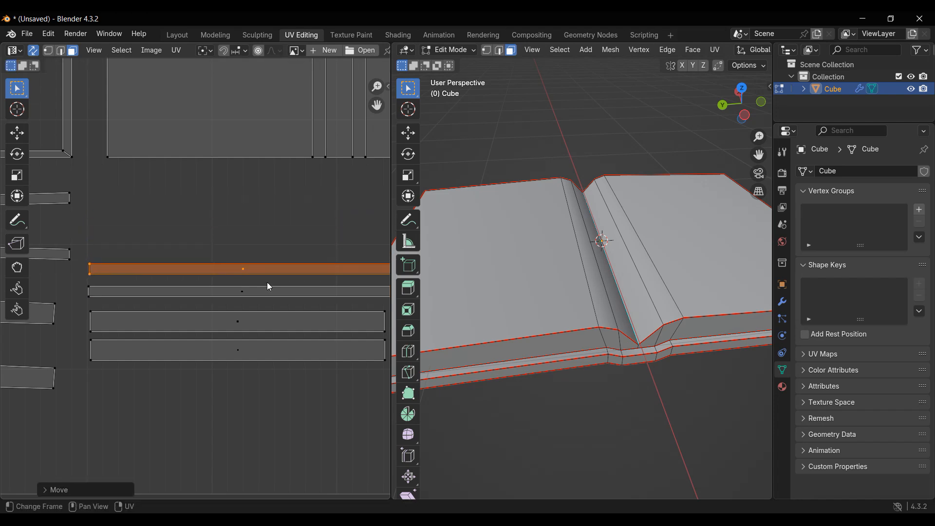
Select the four stacked UV strips, scale them up, and move them into the lower-right corner of the UV square
scroll(269, 292, down, 2)
shift+middle_drag(285, 335, 263, 305)
drag(188, 236, 261, 358)
shift+middle_drag(263, 356, 199, 307)
key(g)
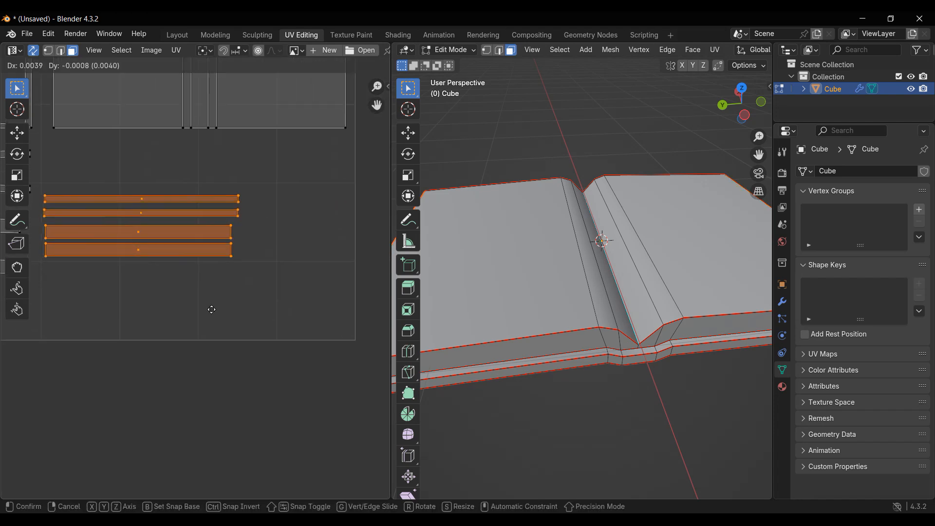
click(288, 366)
key(s)
click(340, 401)
key(g)
click(191, 325)
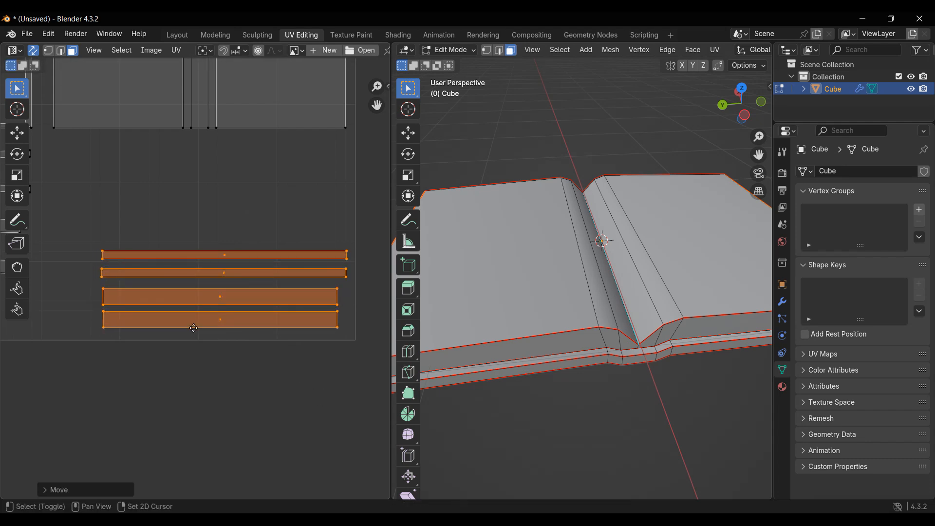
Examine the long bent UV strips beneath the rectangular frame island and compare them with the book's edges
middle_drag(191, 326, 290, 354)
scroll(154, 319, down, 2)
shift+middle_drag(193, 343, 273, 362)
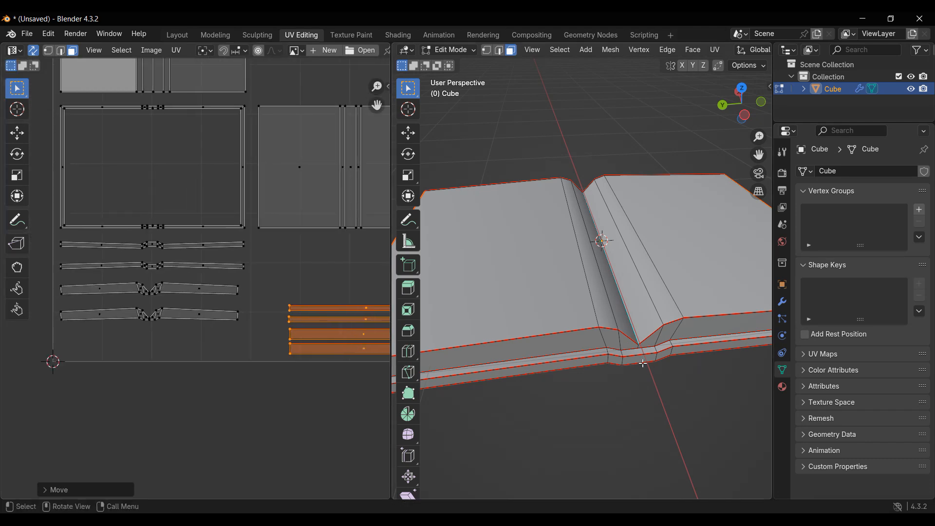
scroll(642, 350, down, 2)
middle_drag(254, 260, 225, 341)
scroll(606, 326, up, 1)
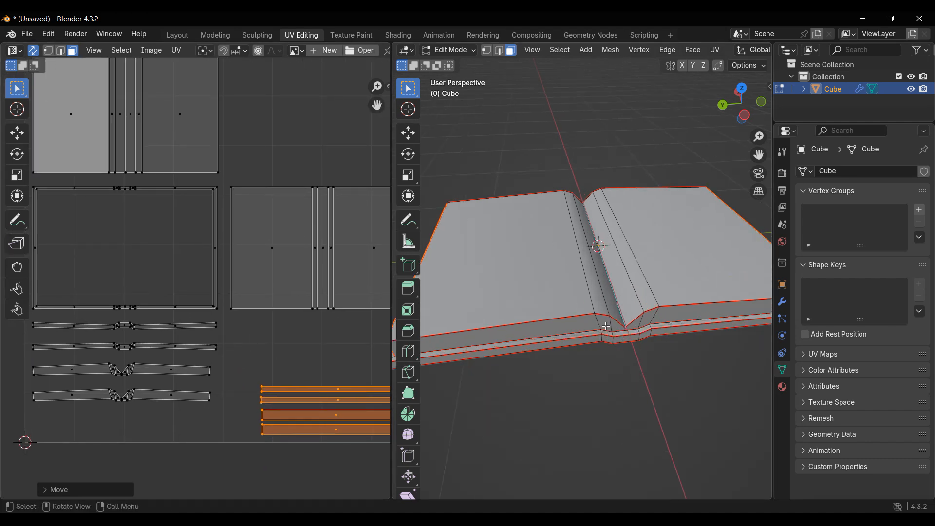
middle_drag(652, 310, 654, 312)
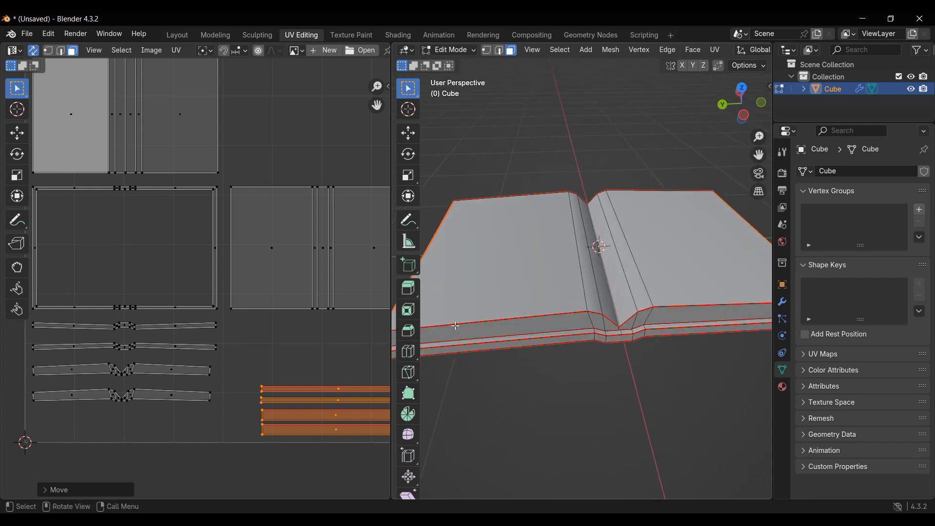
scroll(122, 355, up, 4)
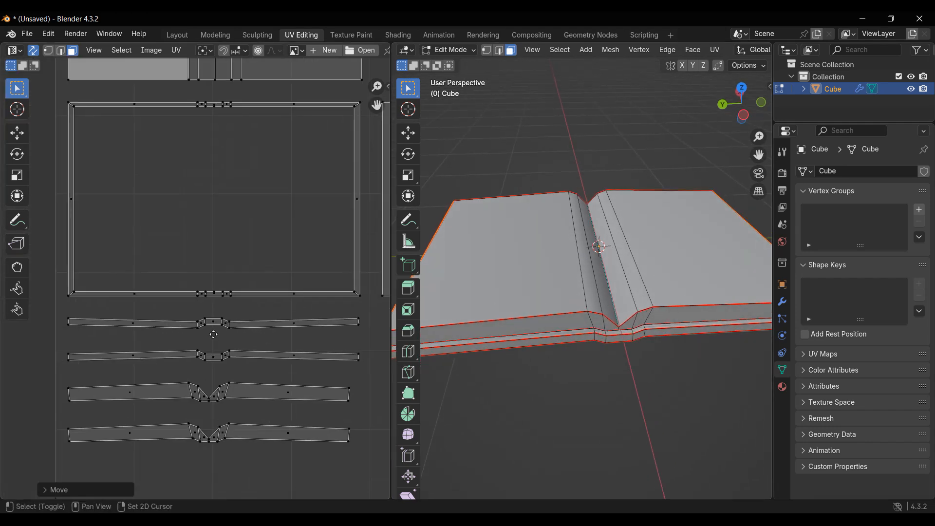
Try unwrapping the four short selected strips with Smart UV Project at a 69.9° angle limit, and undo the result
shift+middle_drag(150, 293, 148, 289)
click(717, 50)
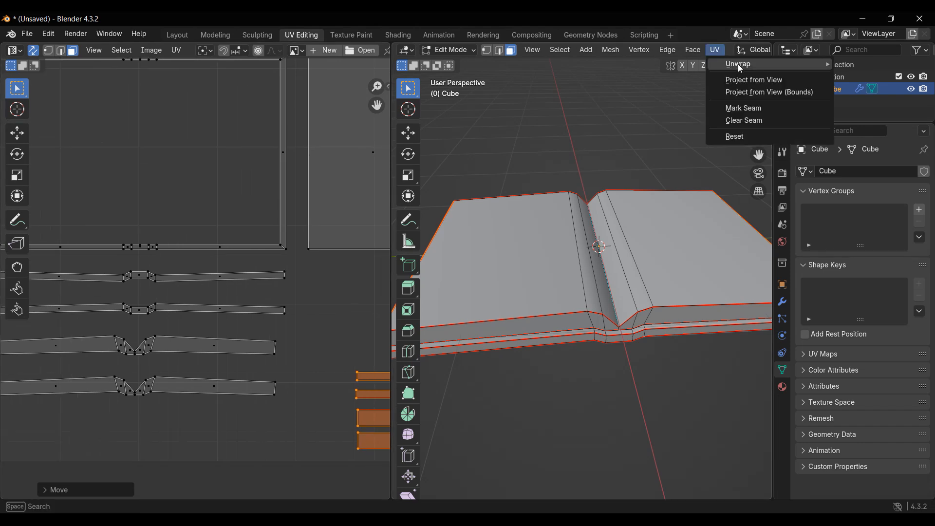
mouse_move(762, 68)
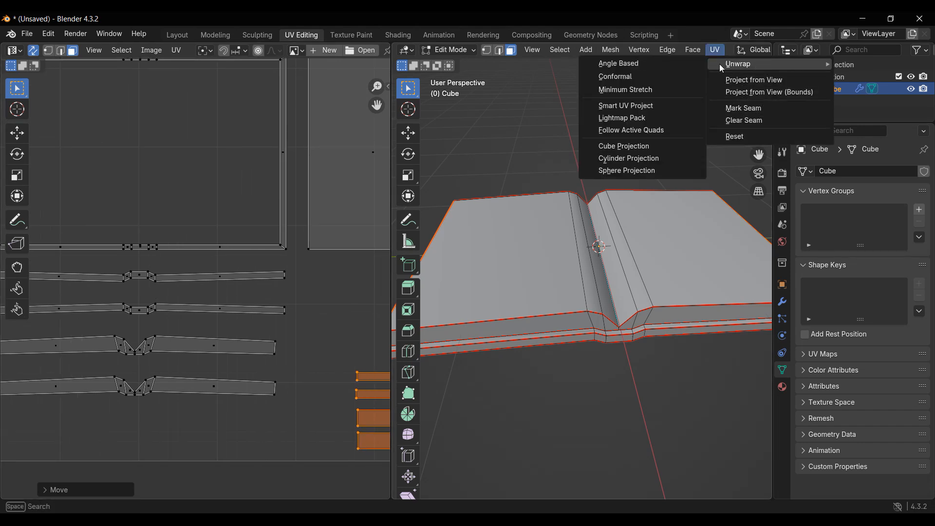
click(644, 108)
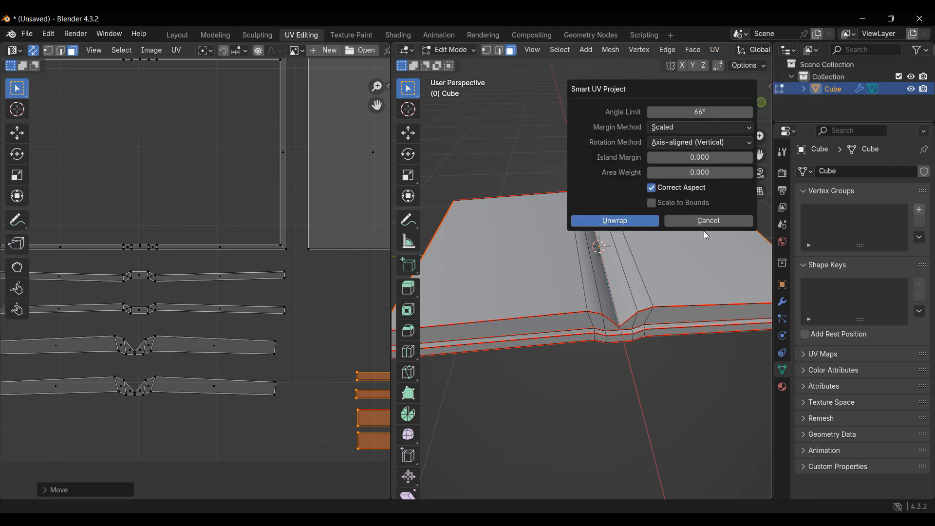
mouse_move(689, 111)
mouse_down()
mouse_move(701, 112)
mouse_move(688, 111)
mouse_up()
click(606, 221)
scroll(181, 294, down, 6)
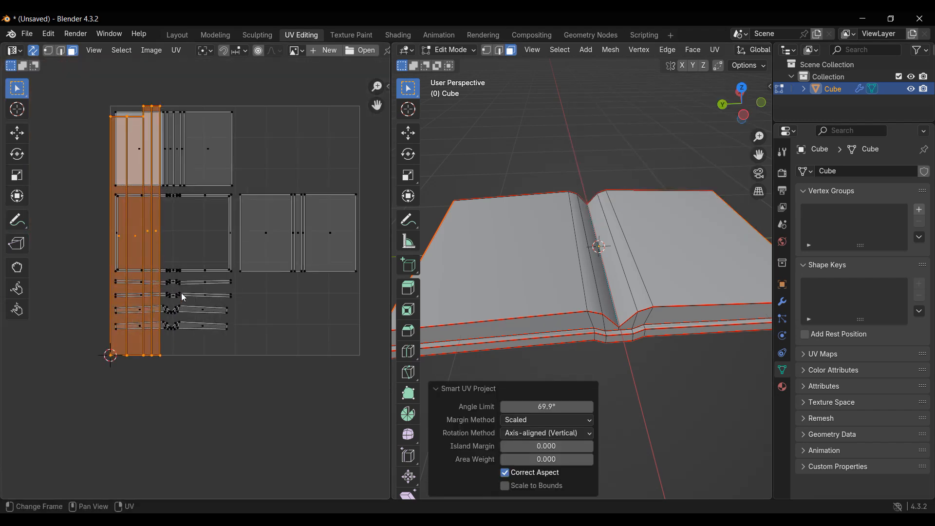
scroll(181, 293, up, 1)
key(ctrl+z)
shift+middle_drag(269, 309, 239, 302)
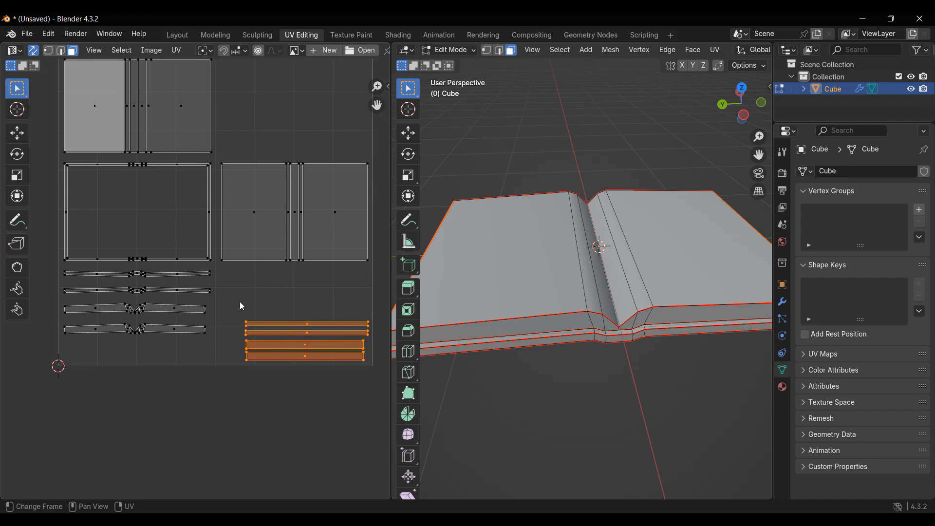
scroll(242, 306, down, 2)
key(a)
click(716, 49)
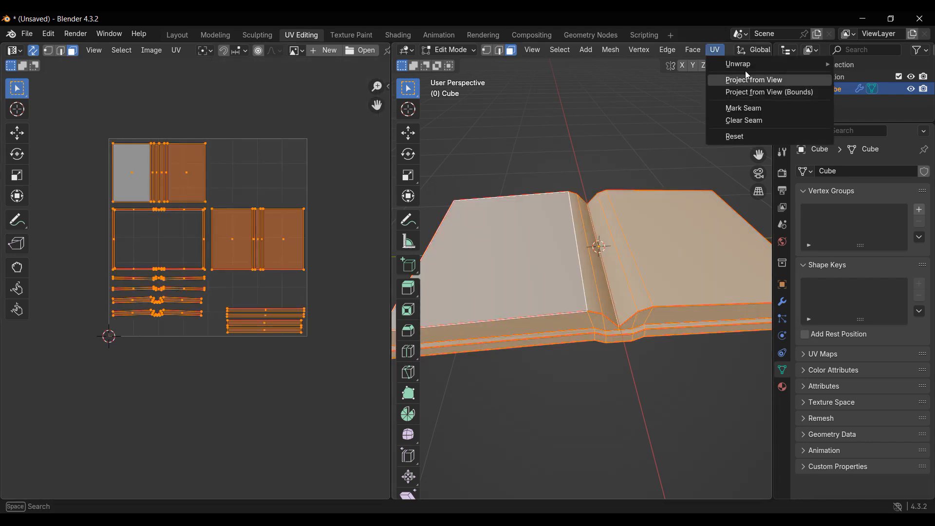
click(526, 182)
Move the two thicker V-notched UV strips down to the lower edge of the UV square, stacked one above the other
scroll(195, 285, up, 2)
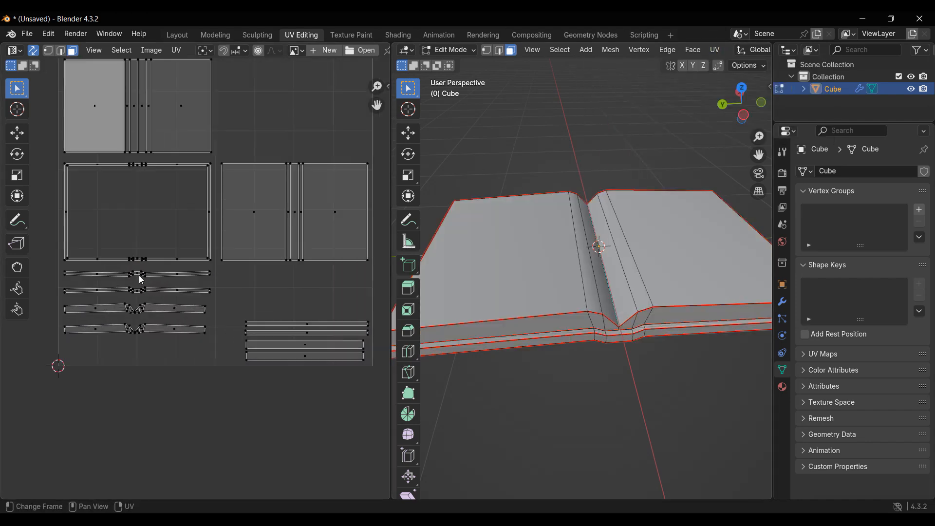
scroll(131, 307, up, 3)
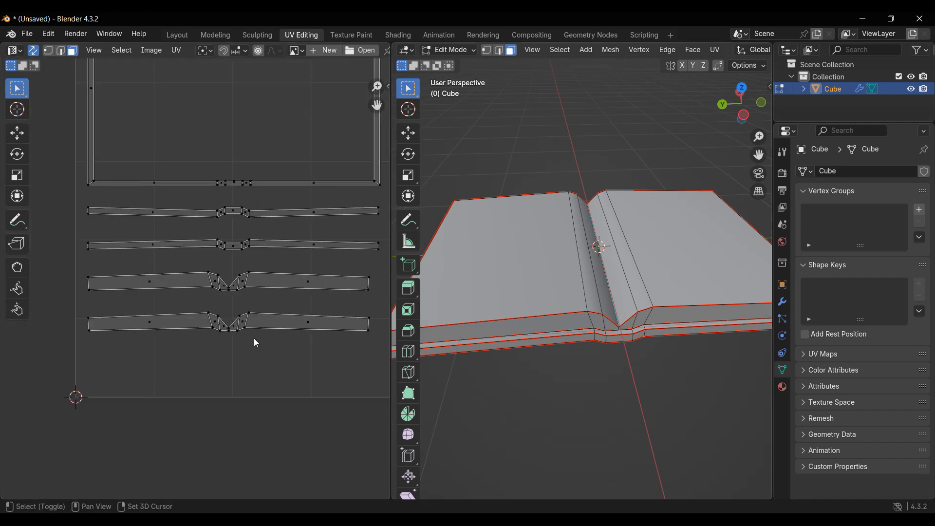
middle_drag(257, 343, 221, 334)
drag(36, 300, 334, 347)
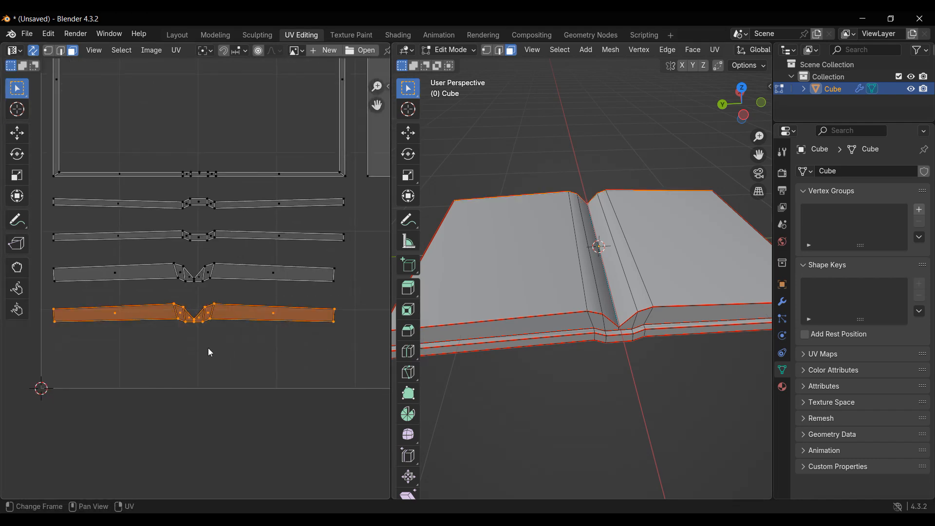
key(g)
click(205, 406)
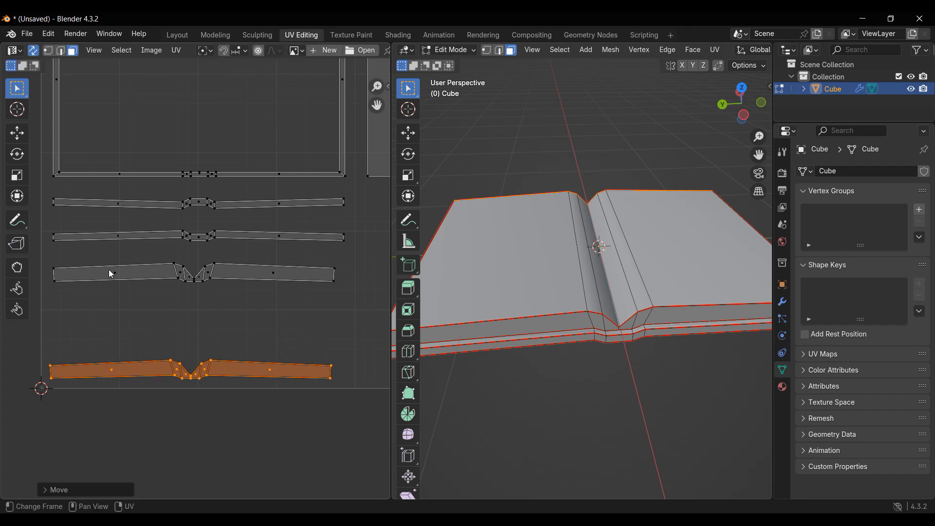
drag(43, 255, 356, 310)
key(g)
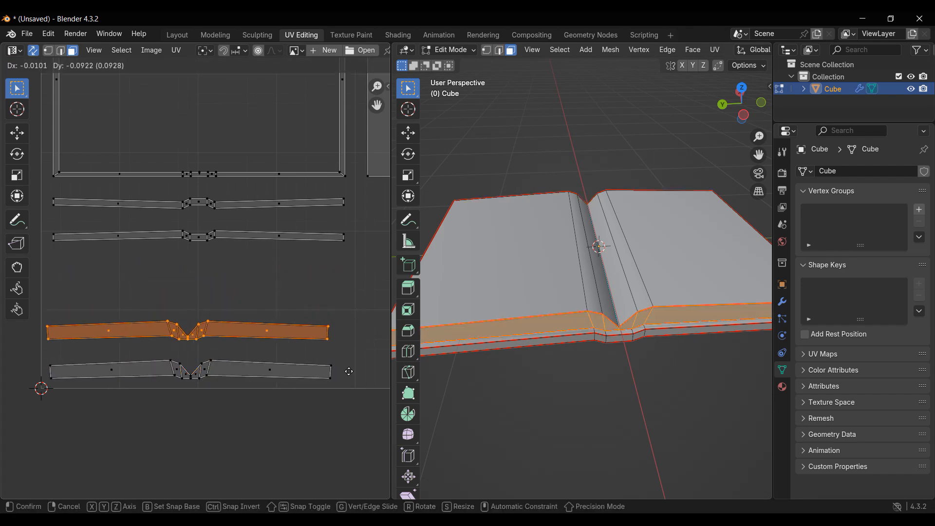
click(338, 350)
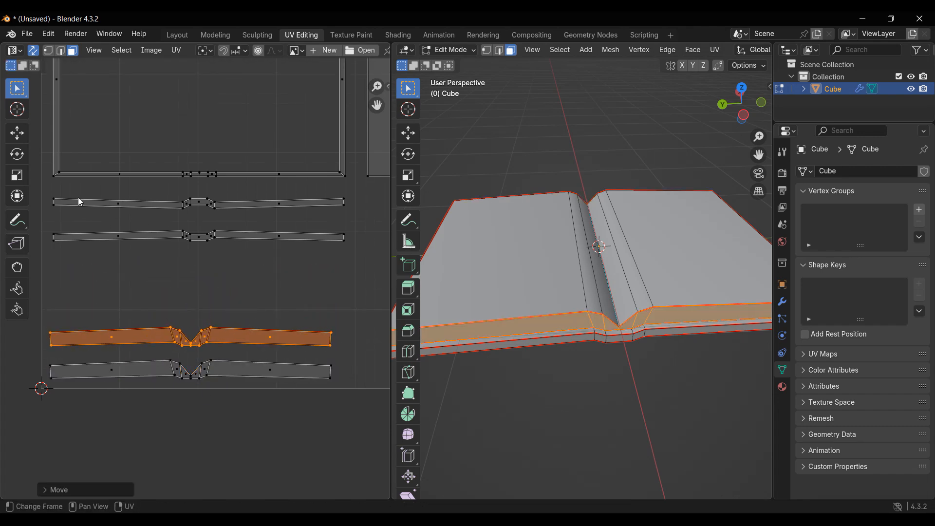
Move the upper thin bent UV strip below the other thin one and rotate it 180°
drag(41, 190, 359, 220)
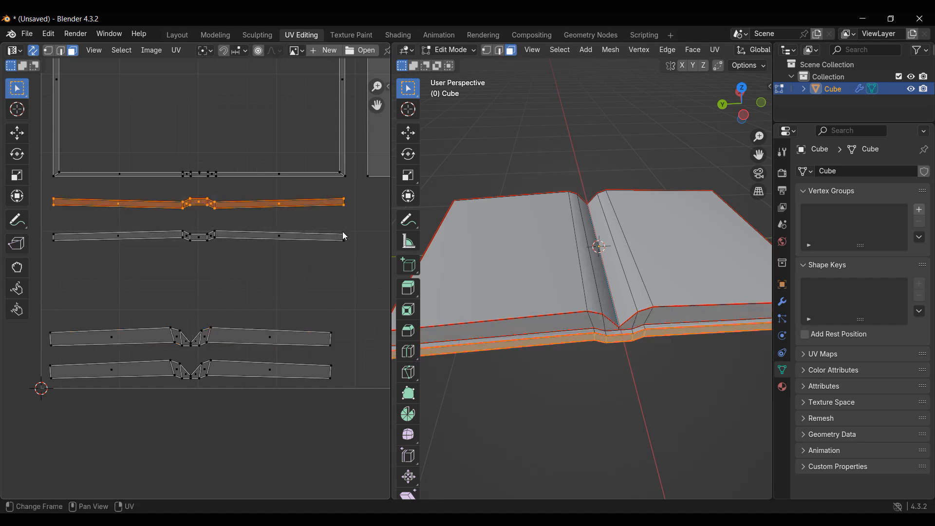
key(g)
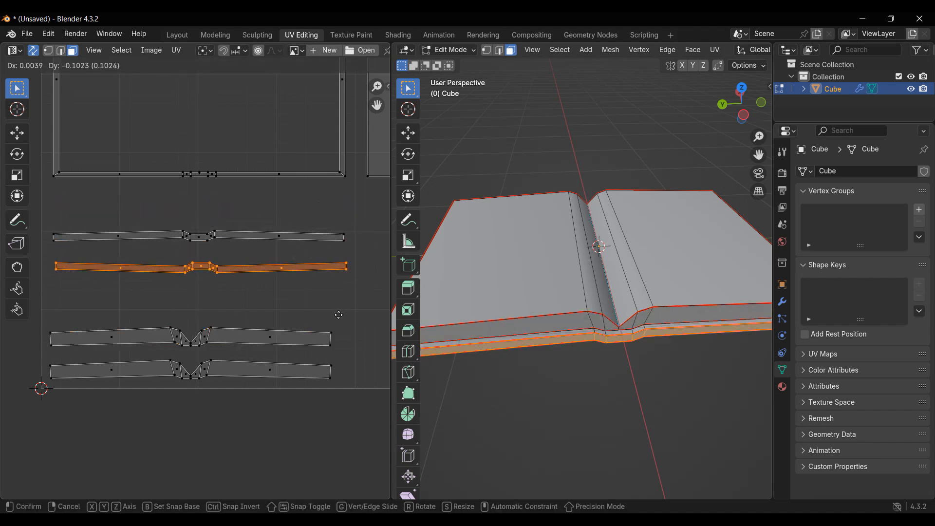
click(340, 313)
text(r180)
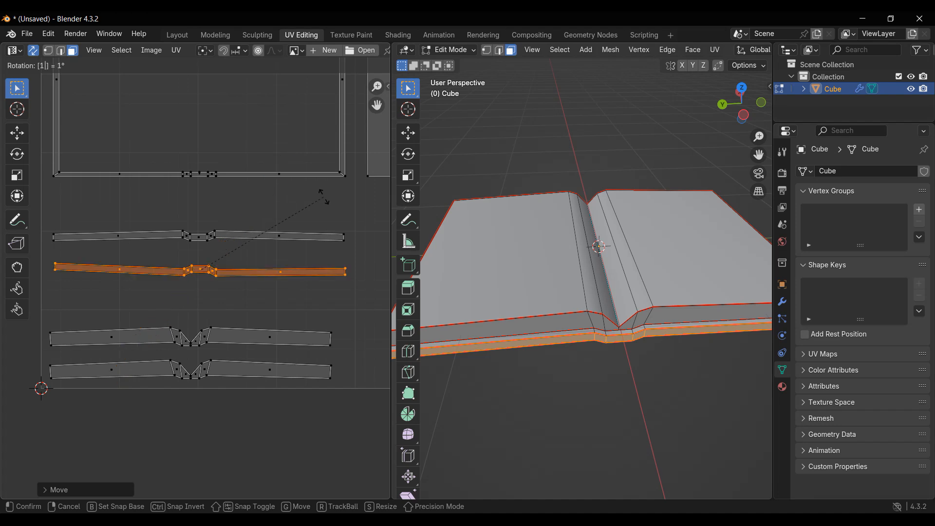
key(Return)
Nest the rotated thin UV strip closely beneath the matching thin strip
scroll(303, 236, up, 3)
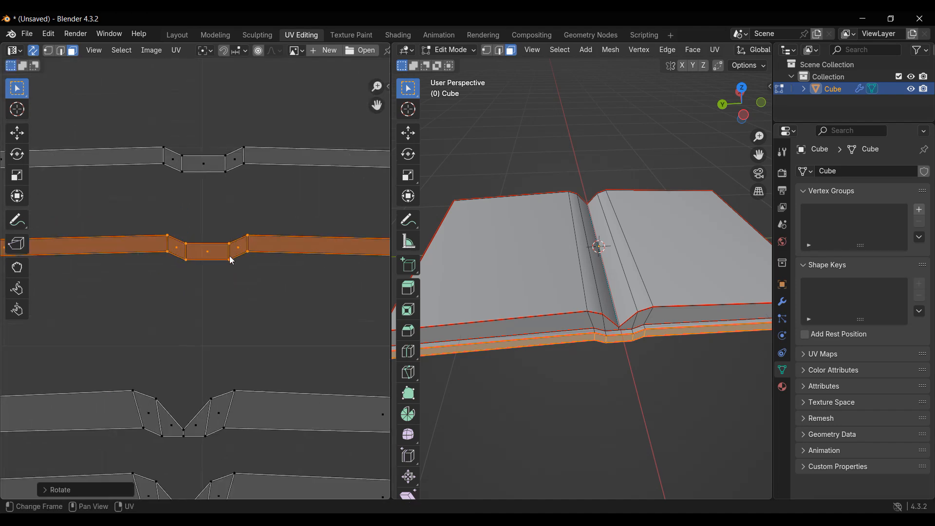
key(g)
click(234, 231)
Select the two nested thin UV strips together
scroll(235, 233, down, 3)
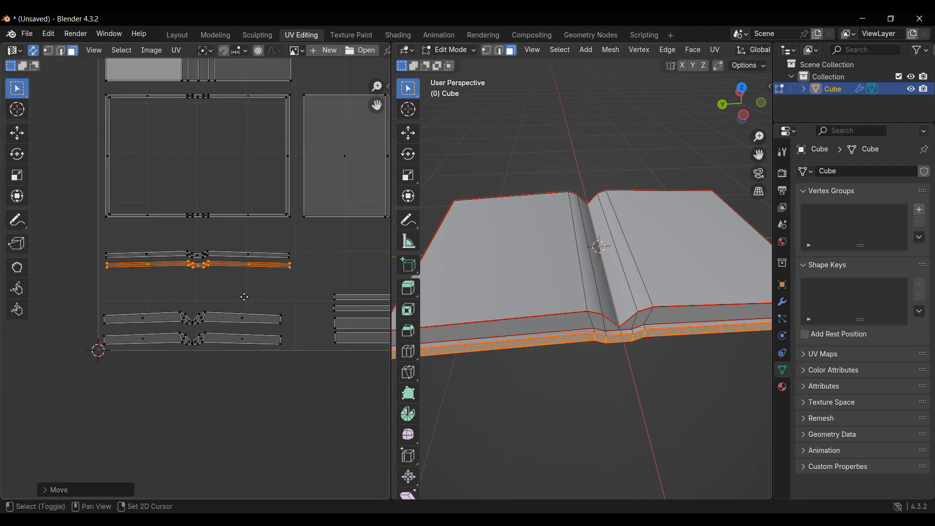
scroll(53, 242, down, 1)
drag(58, 239, 282, 282)
scroll(278, 286, up, 3)
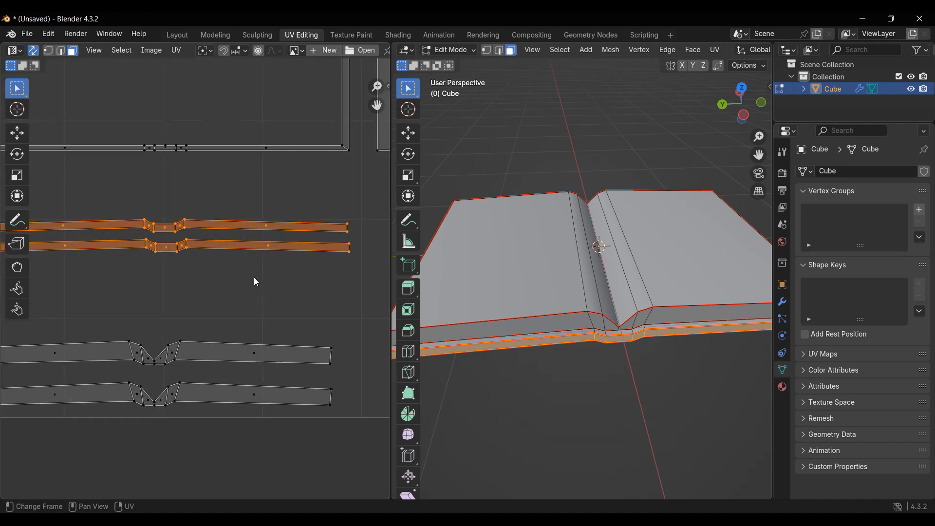
Move the two selected cover-edge UV strips down so they sit just above the two page-edge strips
scroll(253, 277, down, 2)
key(s)
right_click(288, 289)
key(g)
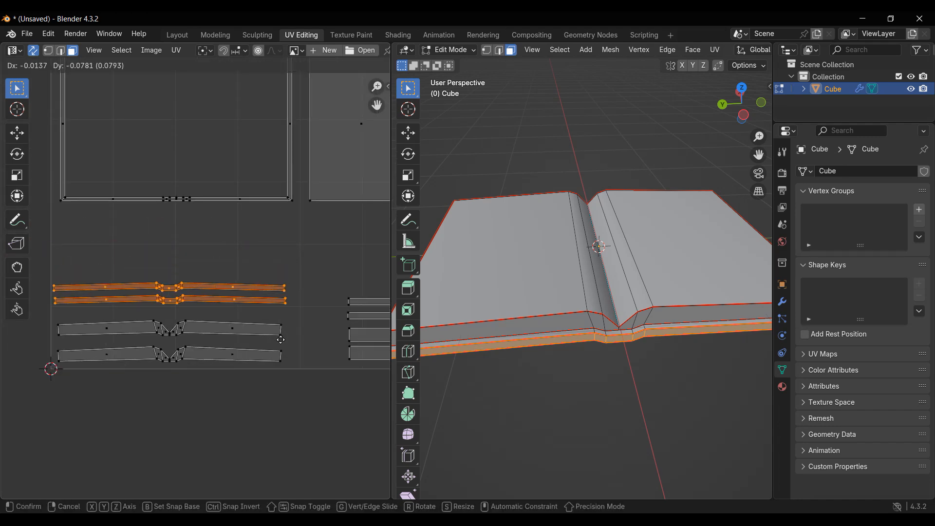
click(282, 341)
middle_drag(322, 270, 222, 360)
scroll(294, 317, down, 2)
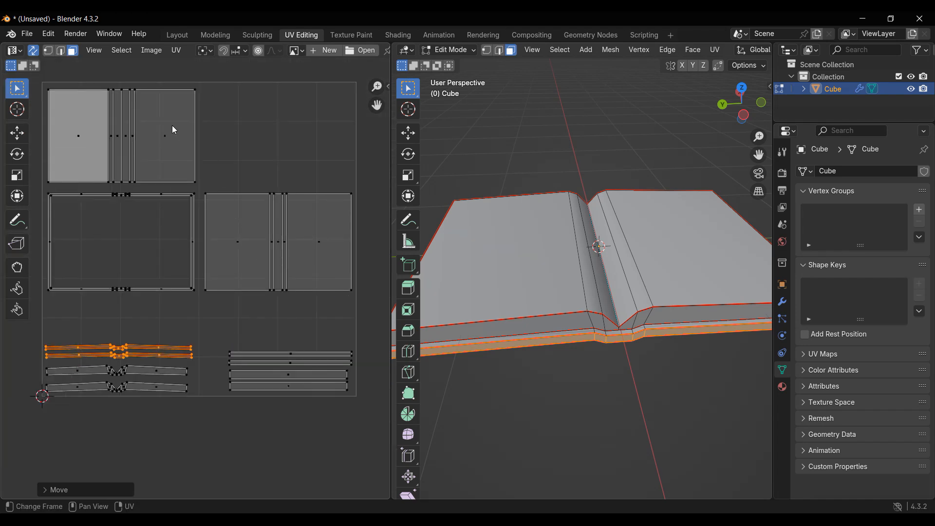
middle_drag(46, 111, 86, 154)
drag(86, 154, 279, 200)
key(s)
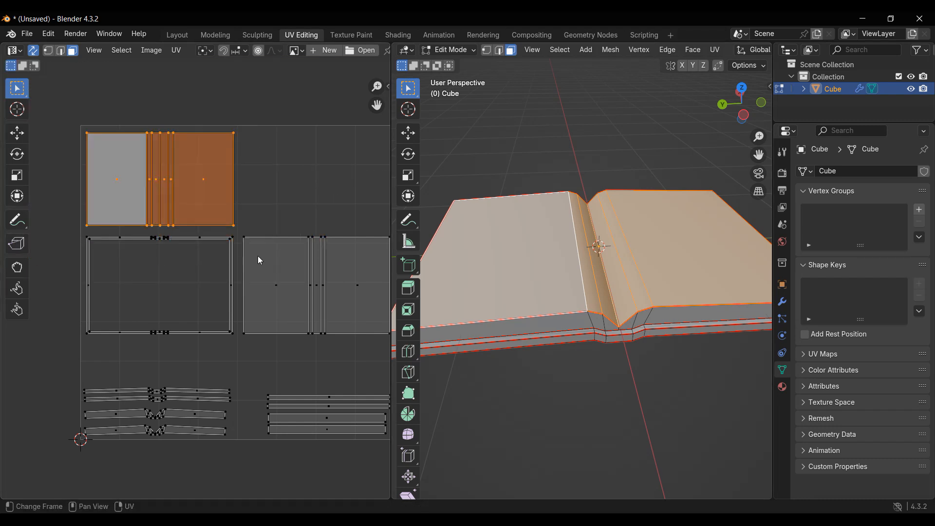
click(323, 243)
scroll(77, 230, up, 2)
middle_drag(77, 230, 197, 208)
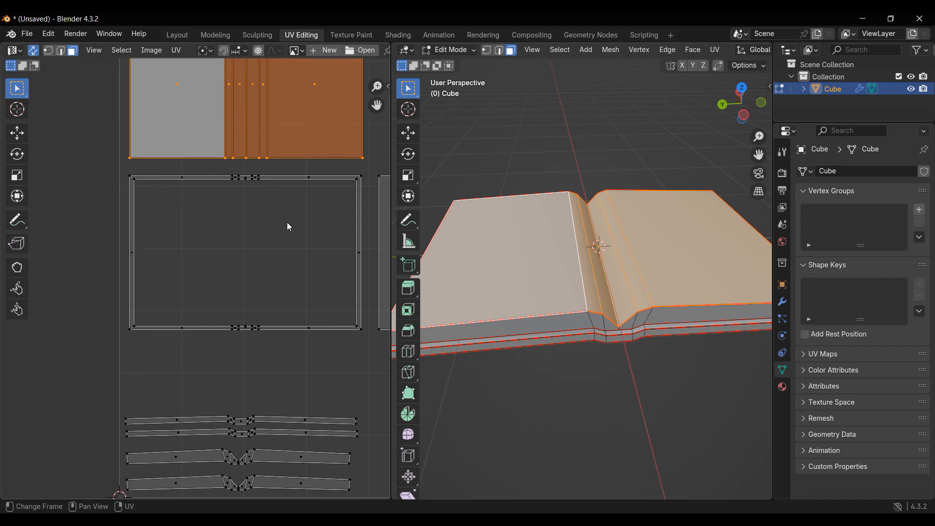
shift+middle_drag(303, 293, 297, 351)
scroll(306, 333, up, 1)
scroll(295, 338, down, 2)
shift+middle_drag(244, 302, 196, 284)
drag(69, 229, 273, 398)
key(s)
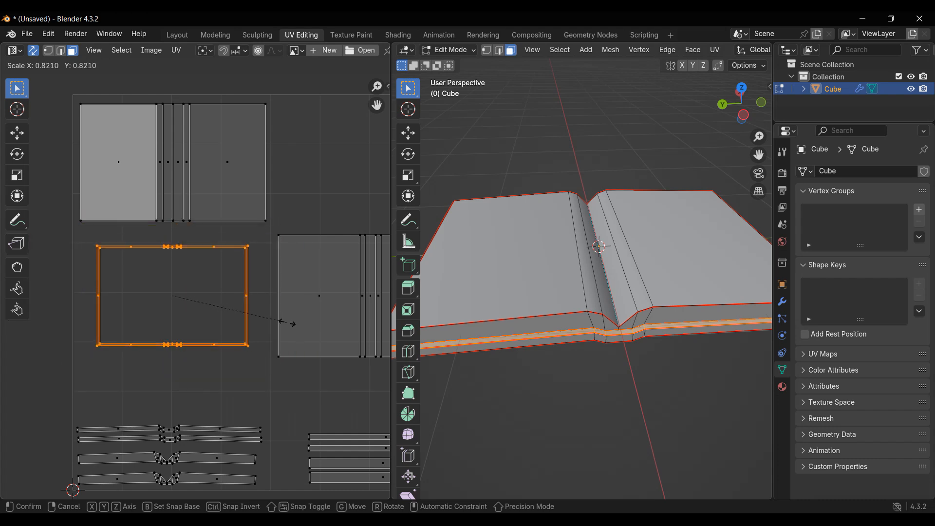
click(236, 328)
Try to scale down the inner edge loop of the frame-shaped UV island in vertex selection mode
scroll(236, 328, up, 1)
middle_drag(93, 248, 118, 236)
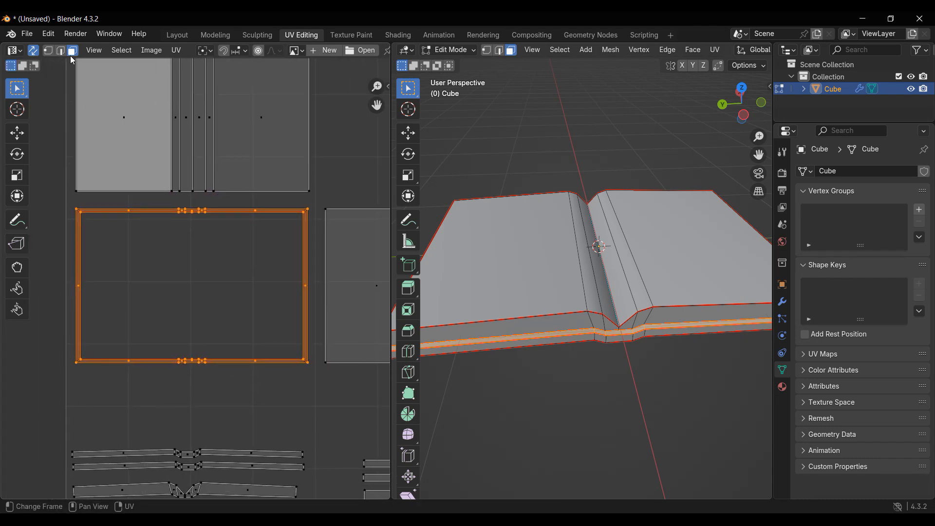
click(48, 51)
scroll(216, 219, up, 1)
alt+click(249, 202)
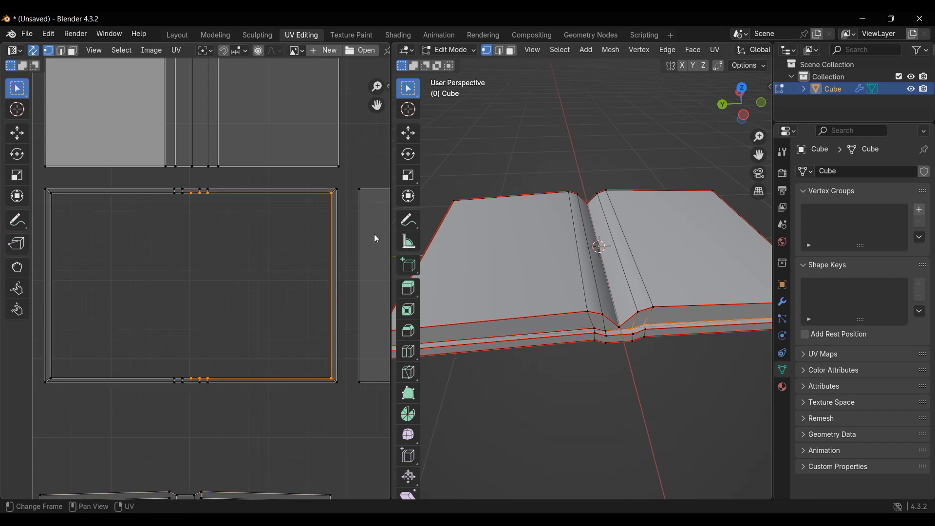
alt+shift+click(88, 202)
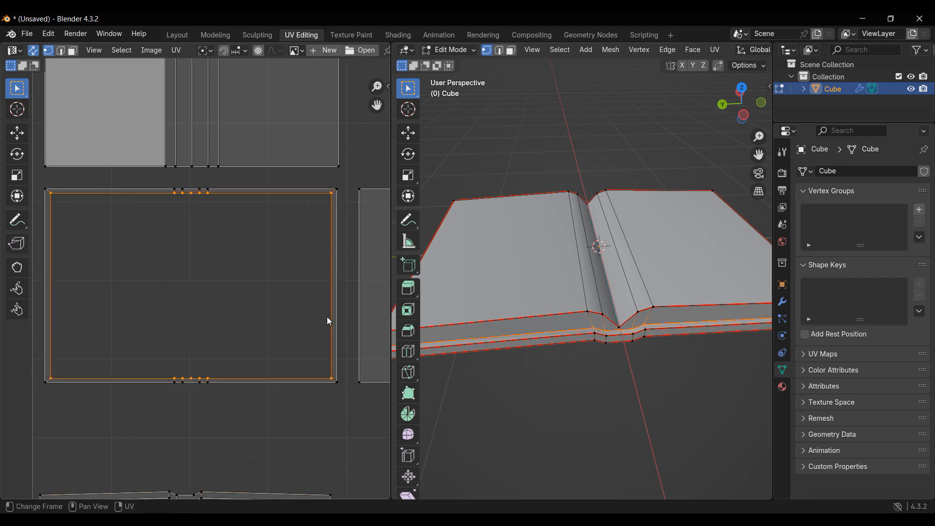
alt+click(126, 368)
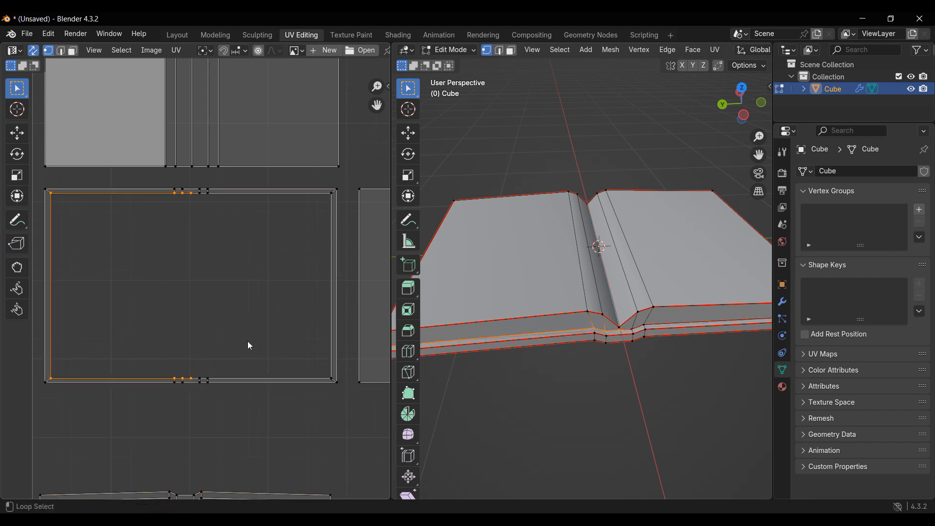
alt+shift+click(264, 366)
drag(132, 356, 230, 376)
click(175, 378)
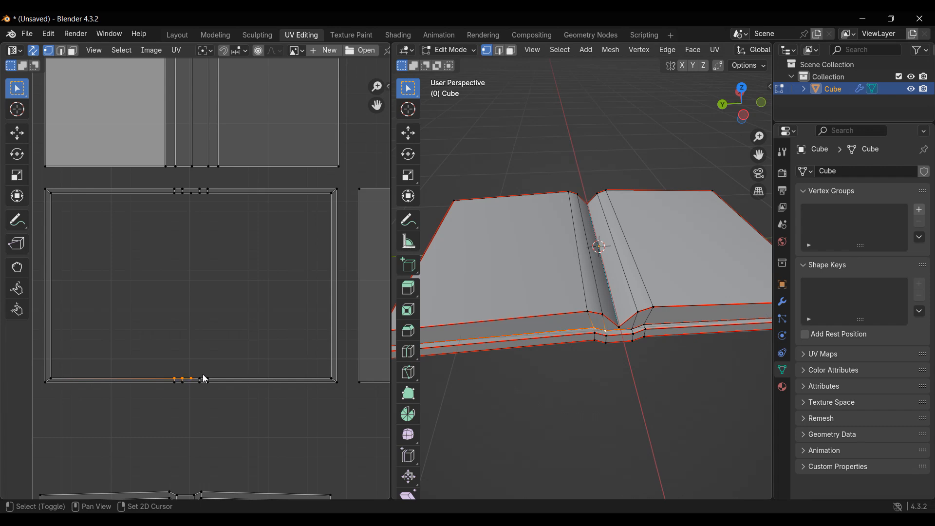
alt+click(252, 378)
alt+shift+click(136, 193)
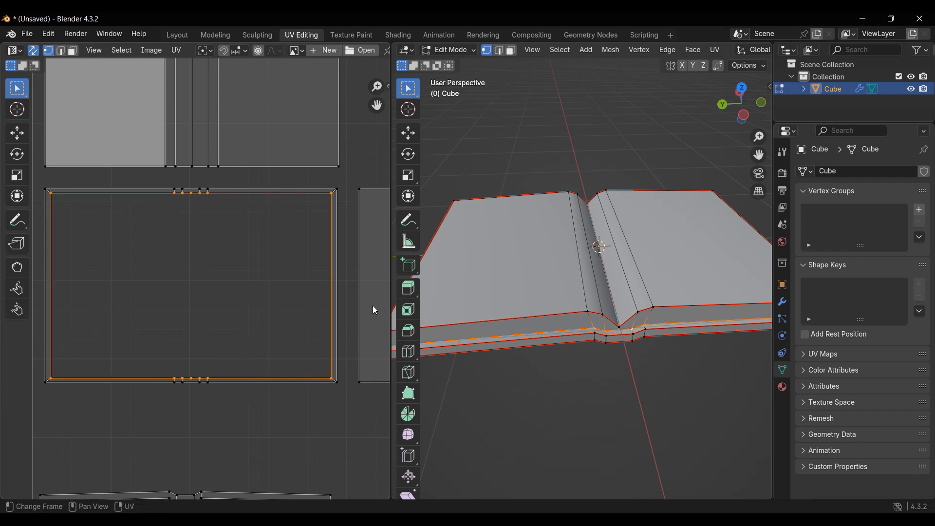
key(s)
right_click(364, 311)
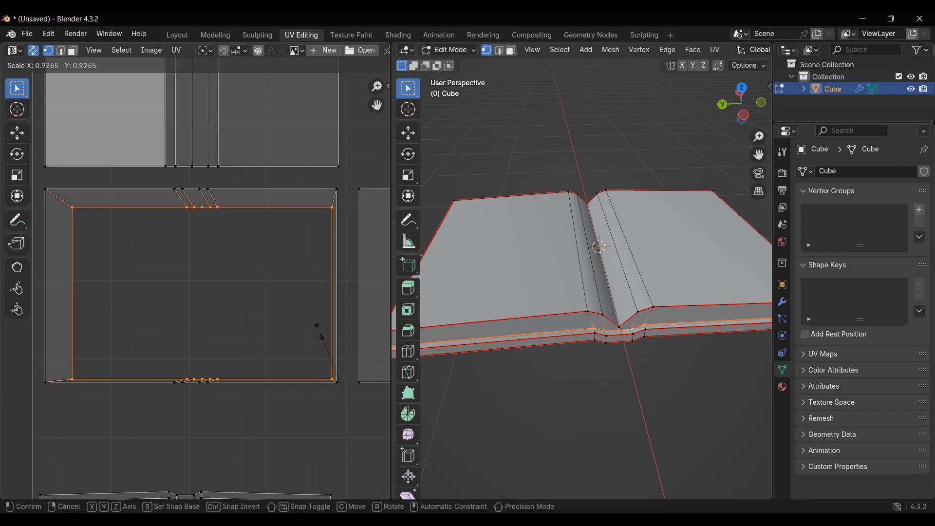
Turn off UV sync selection and select the entire book mesh so all its UV islands are displayed
scroll(333, 352, down, 6)
scroll(294, 339, up, 3)
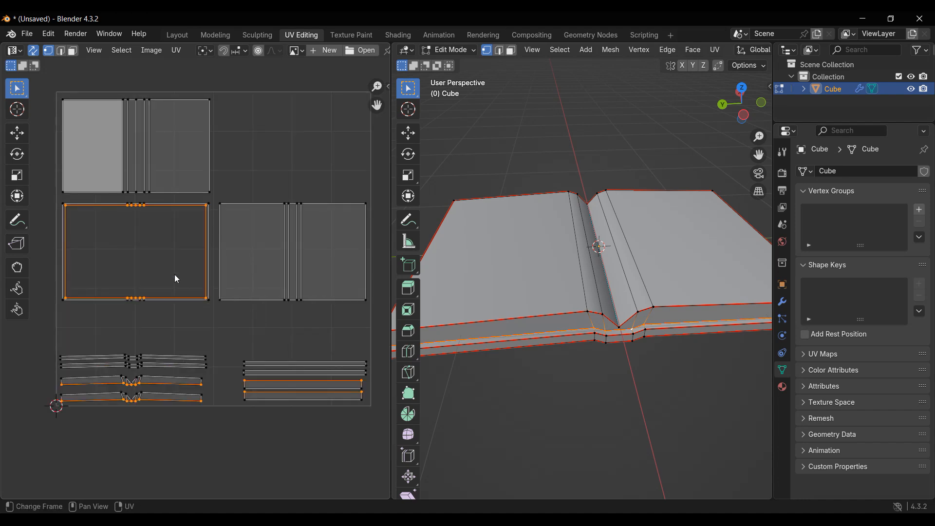
click(34, 53)
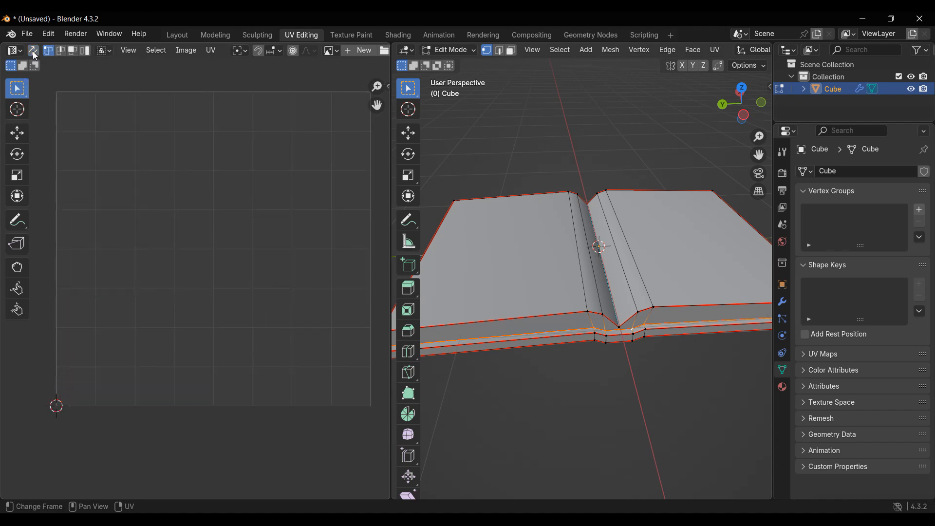
key(a)
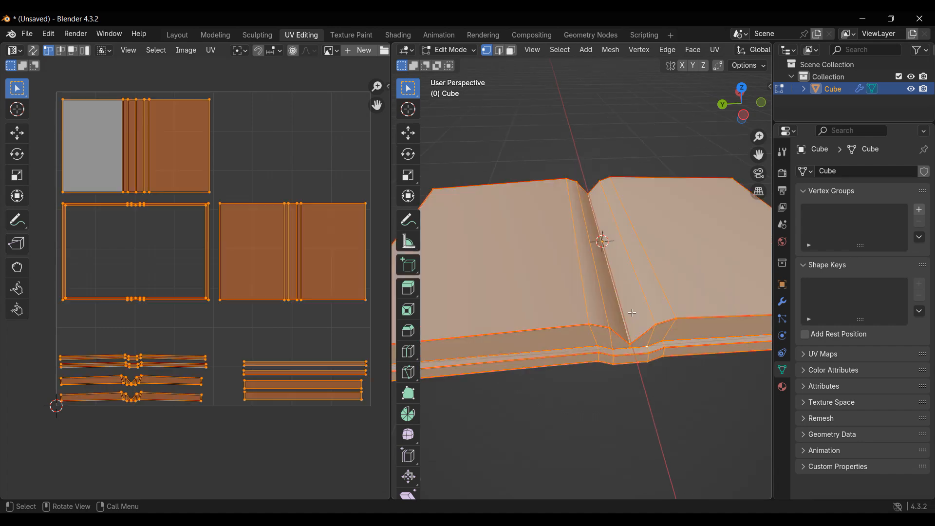
Select both halves of the frame UV island's inner edge loop and scale it down to about 0.8
scroll(167, 298, up, 2)
alt+click(291, 348)
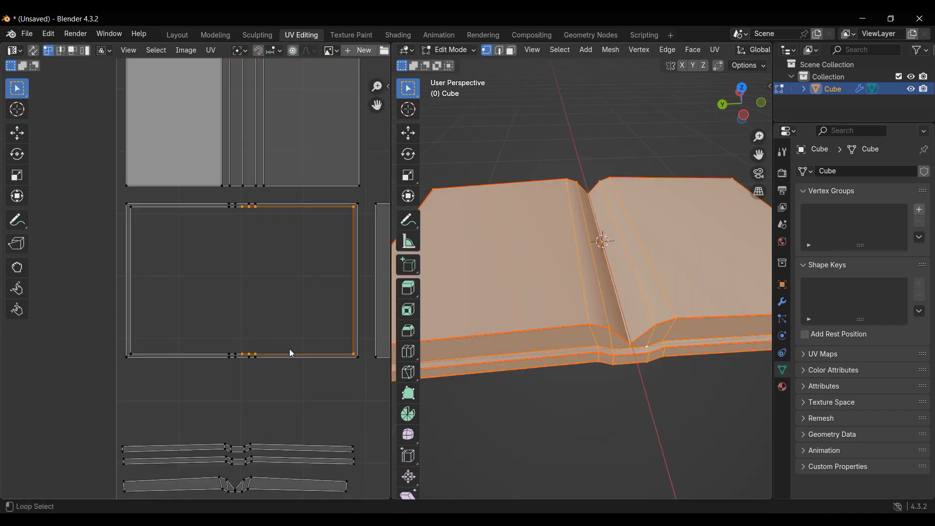
alt+shift+click(162, 344)
key(s)
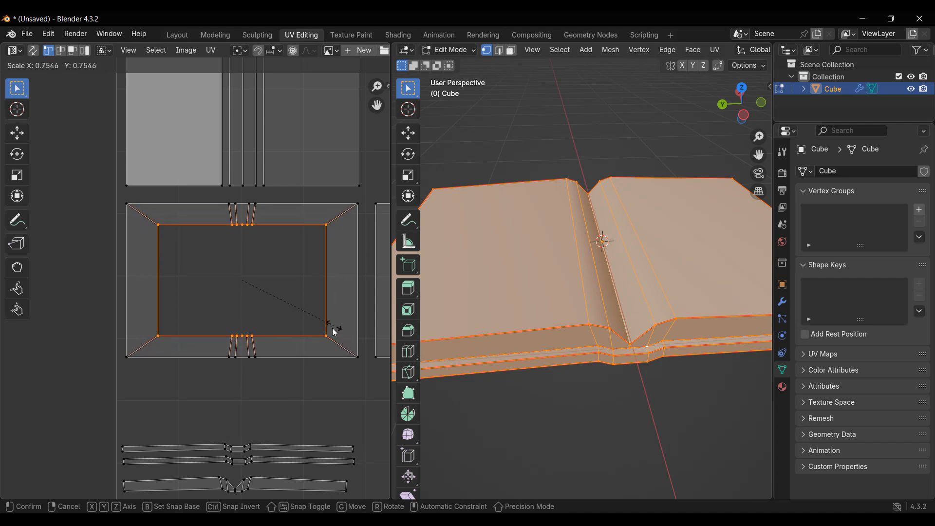
key(Escape)
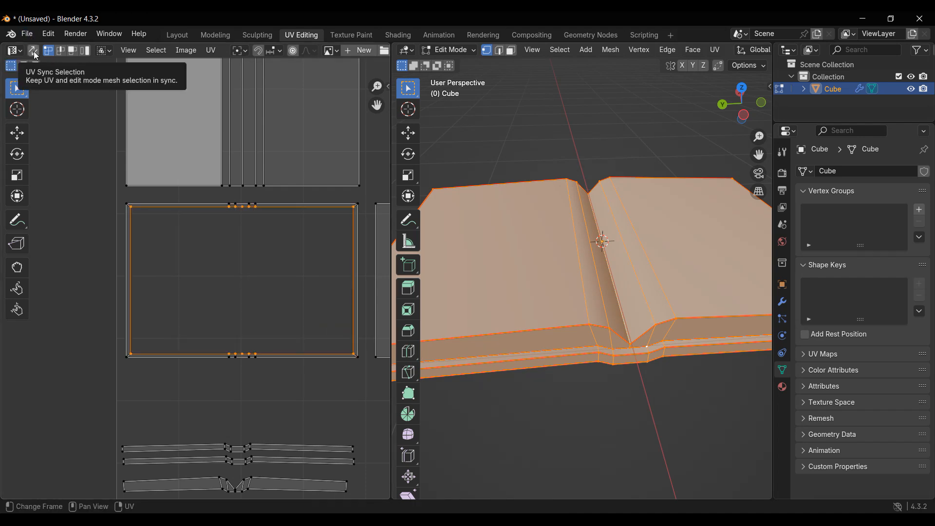
scroll(348, 314, up, 1)
key(s)
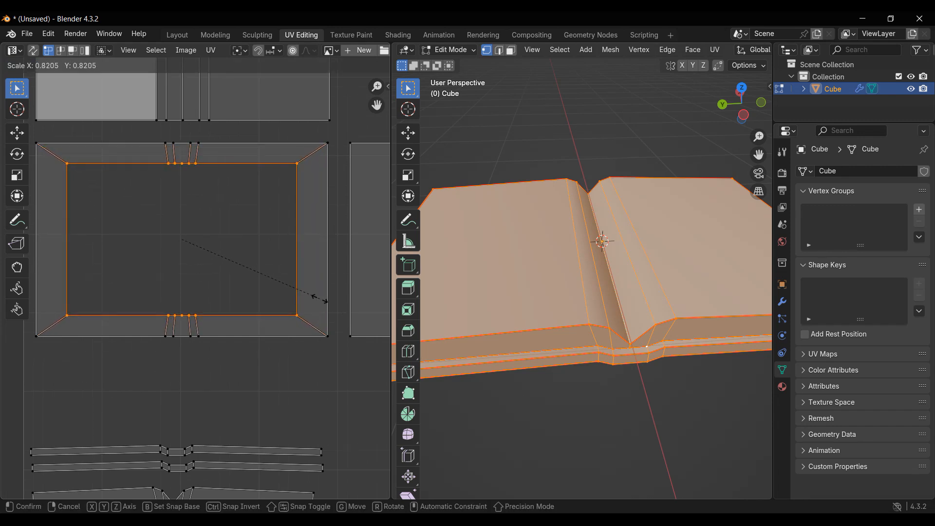
click(310, 297)
alt+click(185, 238)
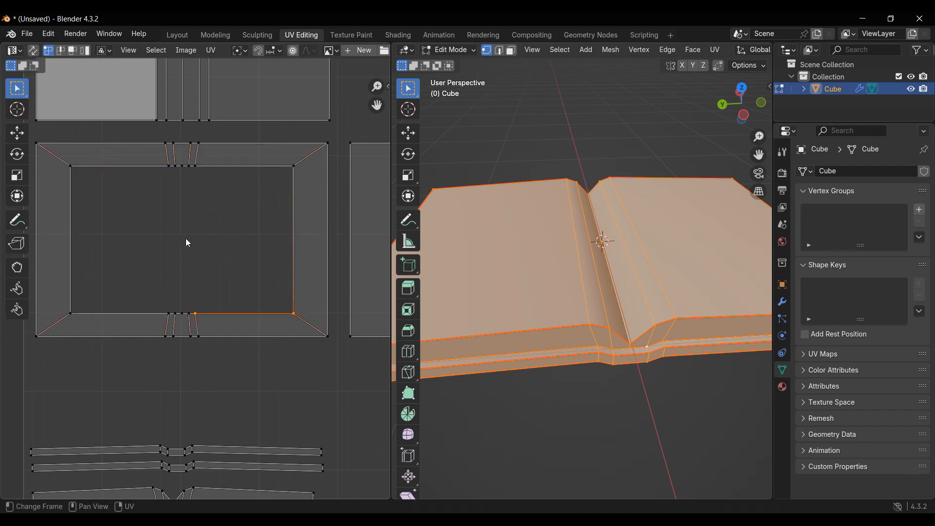
In face selection mode, select the whole frame UV island and move it down along Y to just above the cover-edge strips
click(73, 51)
scroll(87, 166, down, 1)
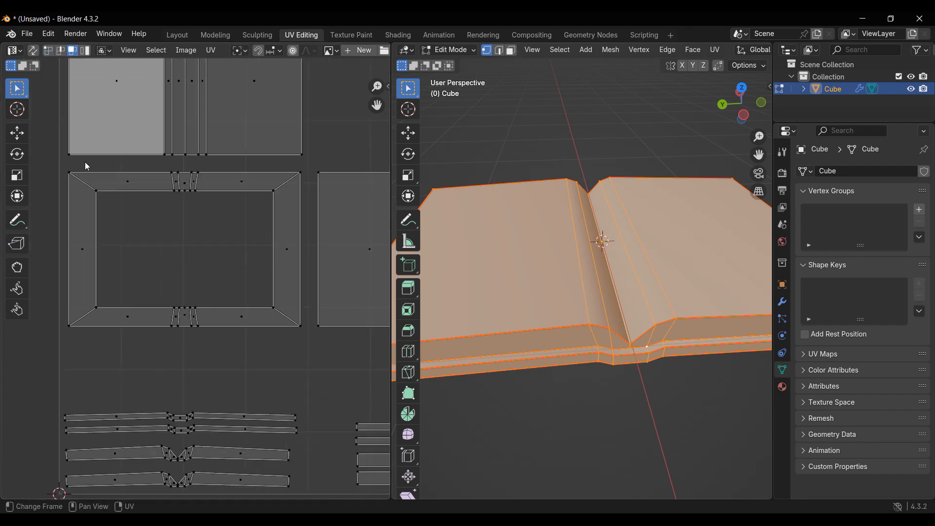
drag(63, 167, 304, 365)
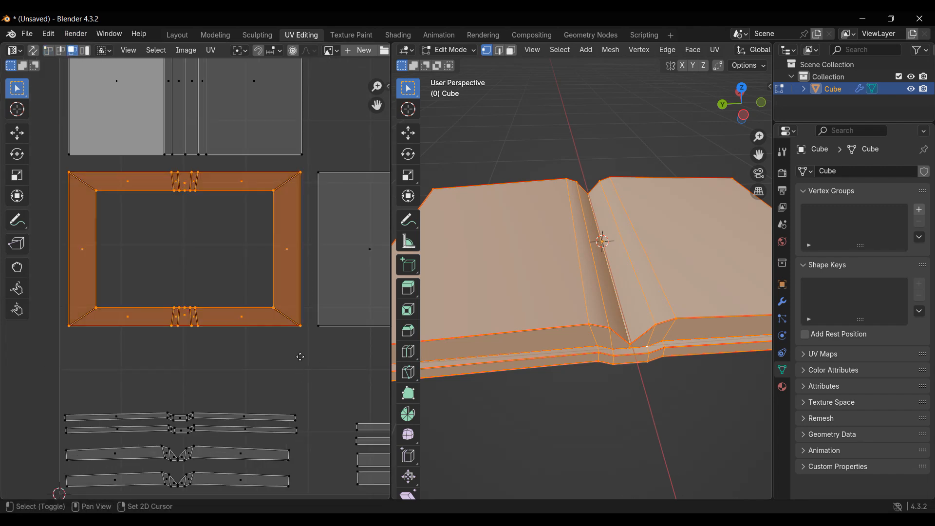
middle_drag(305, 366, 270, 288)
key(g)
key(x)
key(y)
click(256, 338)
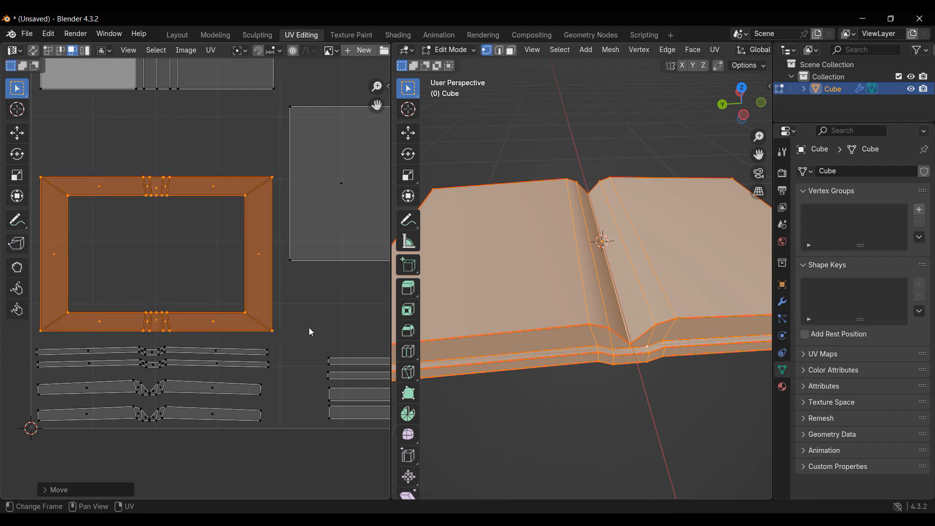
Scale down the frame UV island and place it above the strips, aligned near their left end
key(s)
click(241, 326)
key(g)
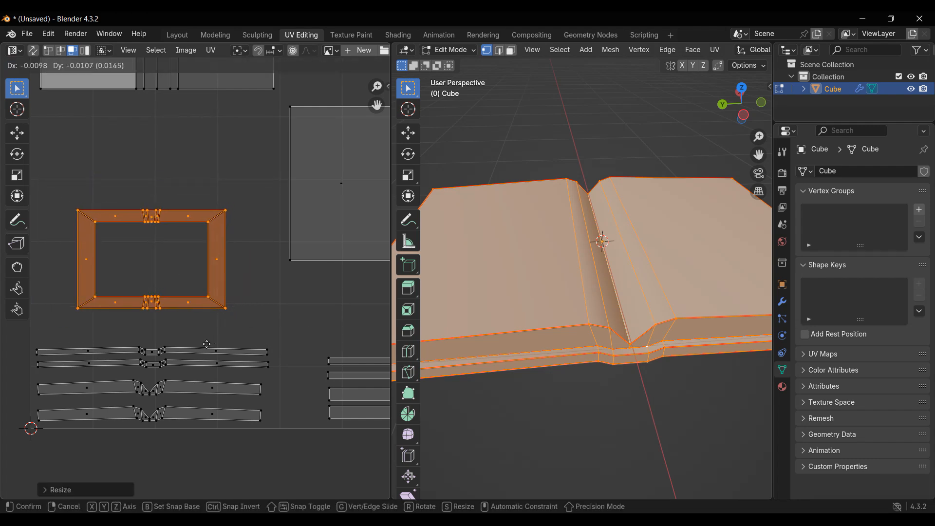
click(192, 350)
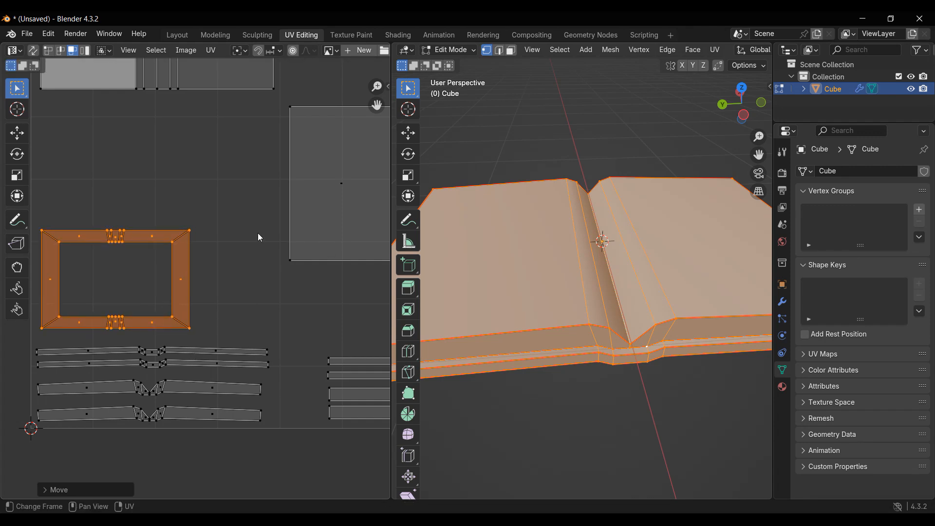
Select the book cover UV island, enlarge it slightly, and position it just above the straight side strips in the tile's lower right area
middle_drag(257, 338, 286, 361)
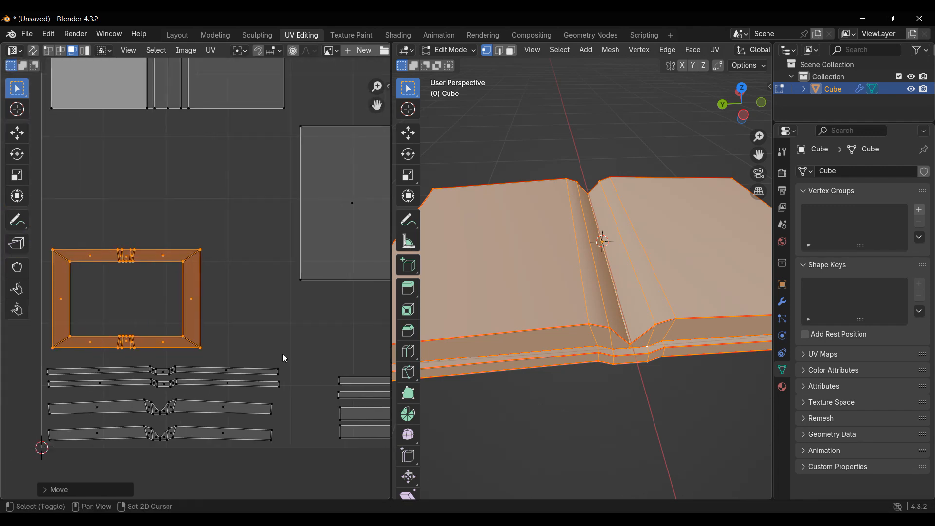
shift+middle_drag(249, 288, 48, 297)
scroll(150, 245, down, 1)
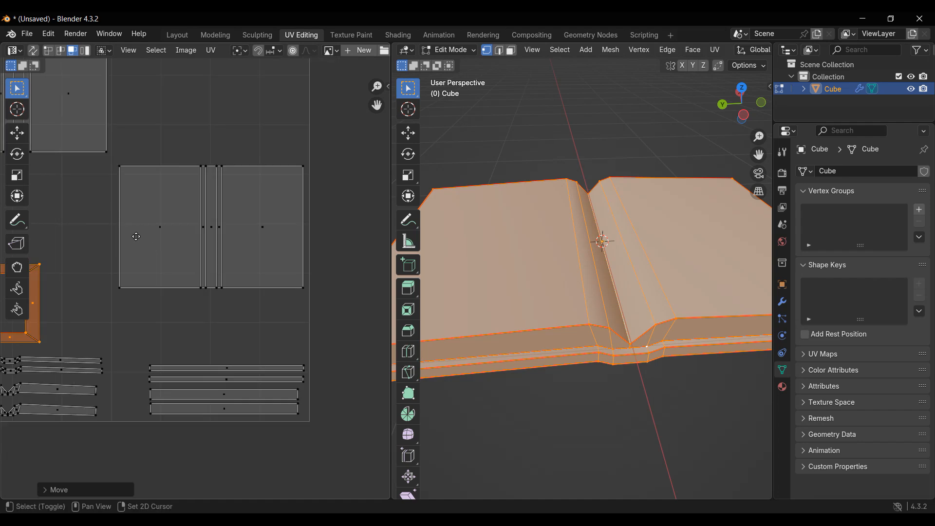
shift+middle_drag(95, 204, 159, 249)
drag(167, 237, 372, 293)
middle_drag(620, 280, 598, 258)
middle_drag(295, 201, 389, 214)
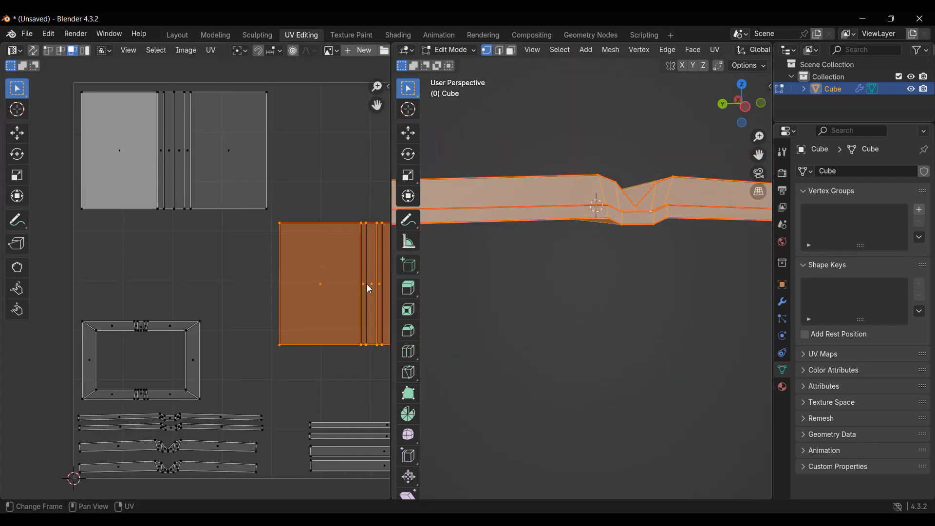
middle_drag(181, 237, 40, 151)
key(g)
click(299, 328)
key(s)
click(343, 325)
key(g)
click(155, 224)
Select the open-pages UV island in the upper part of the tile and scale it up
middle_drag(156, 227, 222, 321)
shift+middle_drag(238, 216, 289, 221)
drag(32, 121, 299, 204)
shift+middle_drag(229, 291, 178, 283)
key(g)
right_click(323, 305)
key(s)
key(Return)
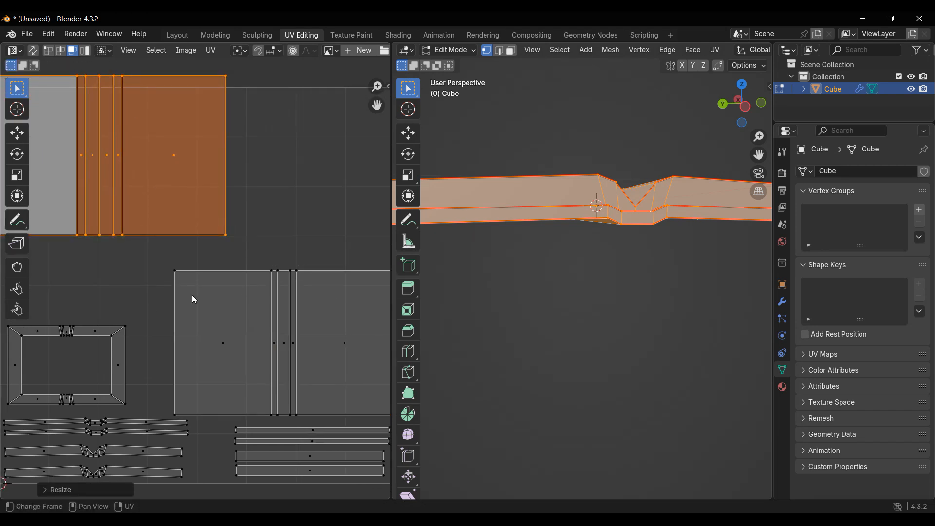
Move the enlarged pages UV island into the tile's upper right corner, above the cover island
key(g)
key(Return)
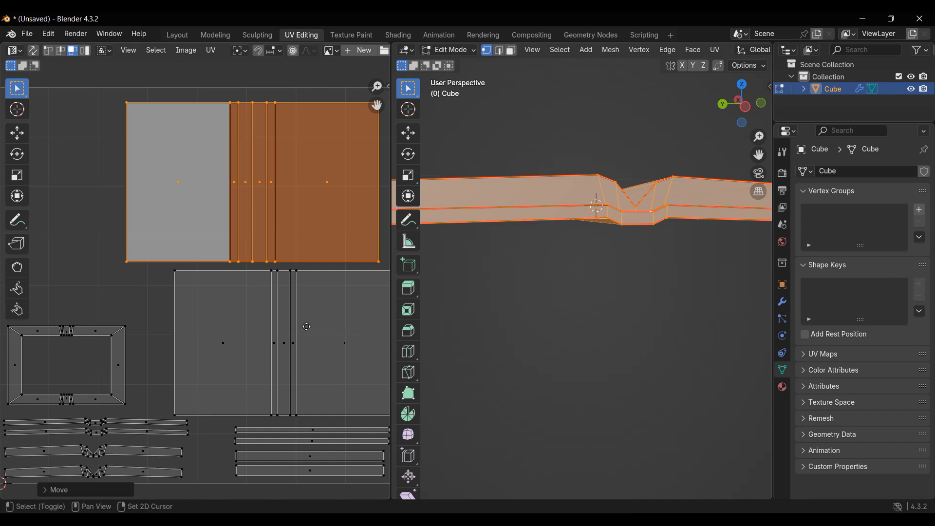
middle_drag(336, 322, 242, 319)
key(g)
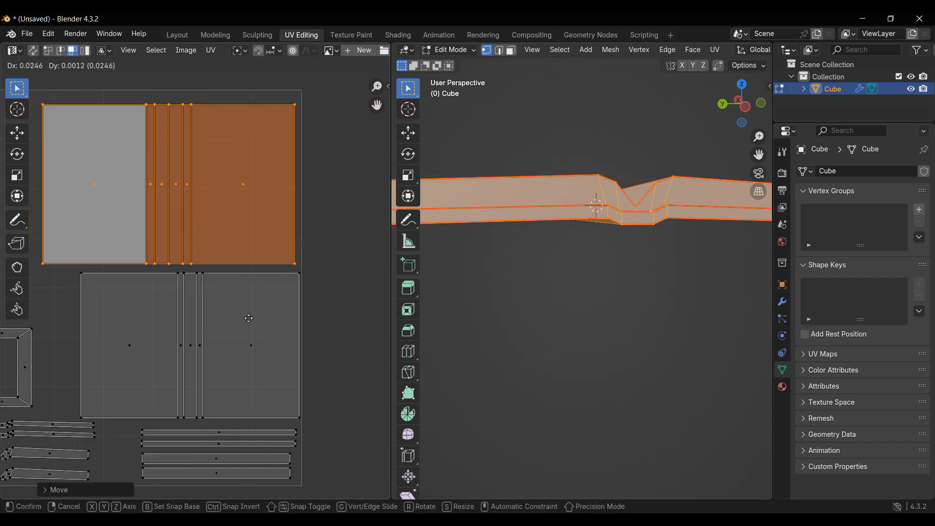
key(Return)
Shift the cover UV island left along X and slightly up along Y, beneath the pages island
click(224, 350)
key(g)
key(x)
click(315, 351)
key(g)
key(y)
click(312, 348)
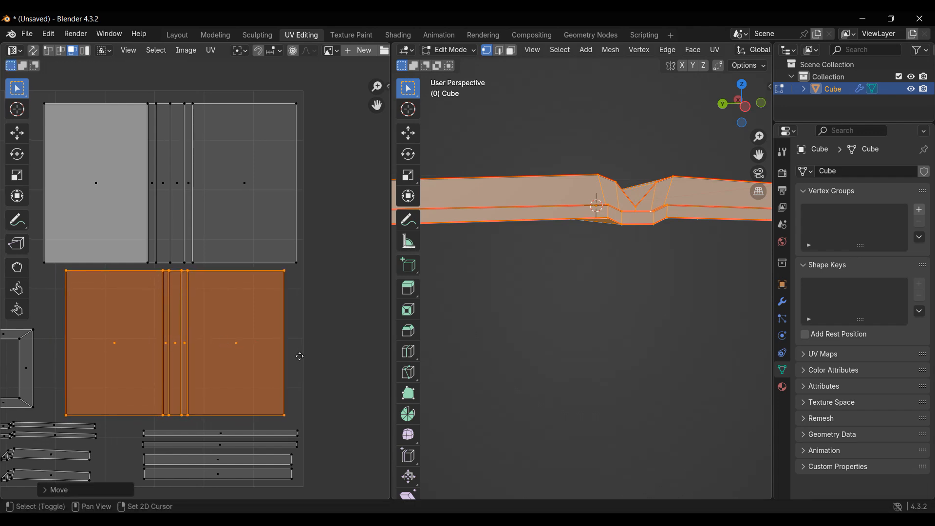
Select the open-pages UV island and nudge it up about 0.012 along Y and left about 0.004 along X
shift+middle_drag(298, 355, 398, 374)
drag(116, 147, 397, 214)
scroll(298, 252, down, 2)
shift+middle_drag(257, 283, 249, 301)
scroll(284, 271, up, 2)
middle_drag(574, 236, 567, 339)
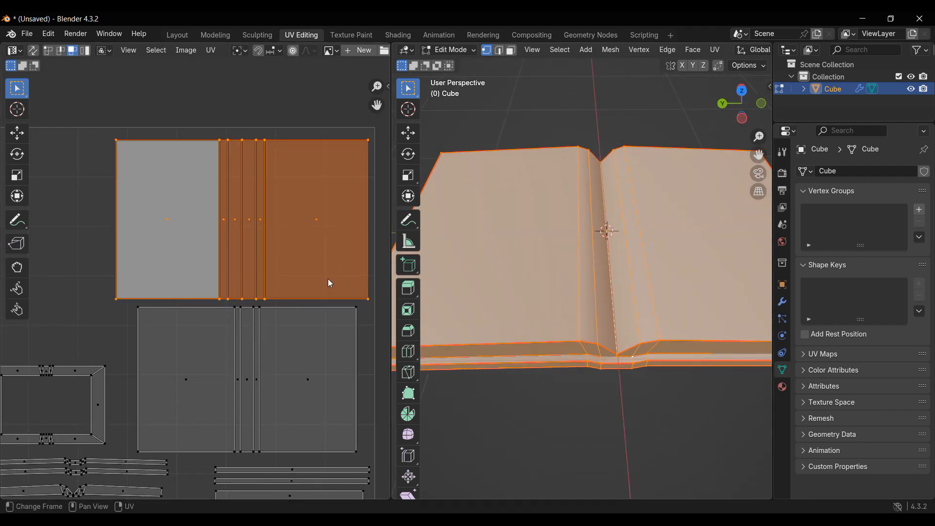
key(g)
key(y)
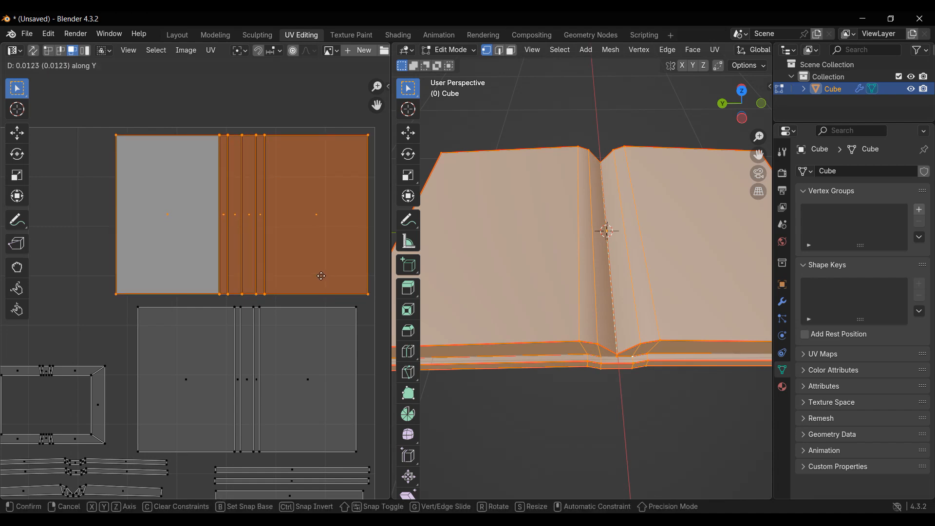
click(319, 275)
key(g)
key(x)
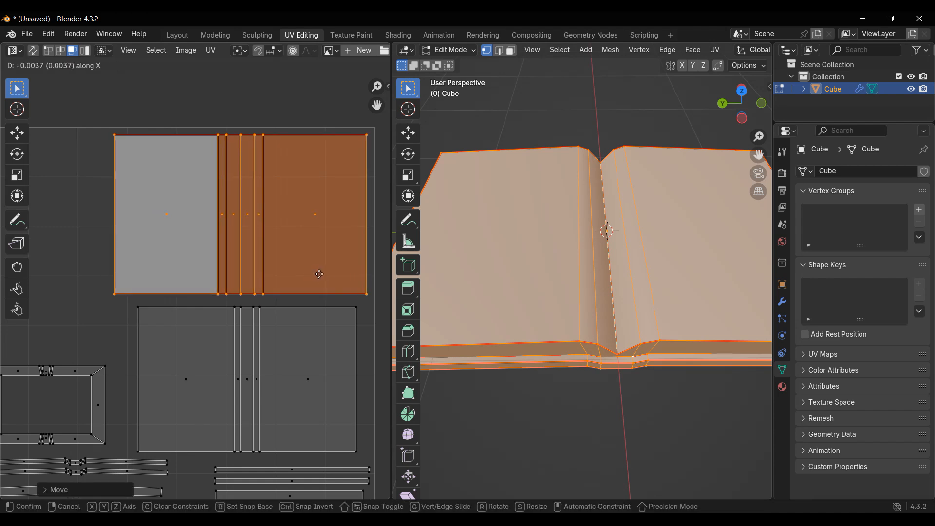
click(325, 275)
scroll(691, 269, down, 2)
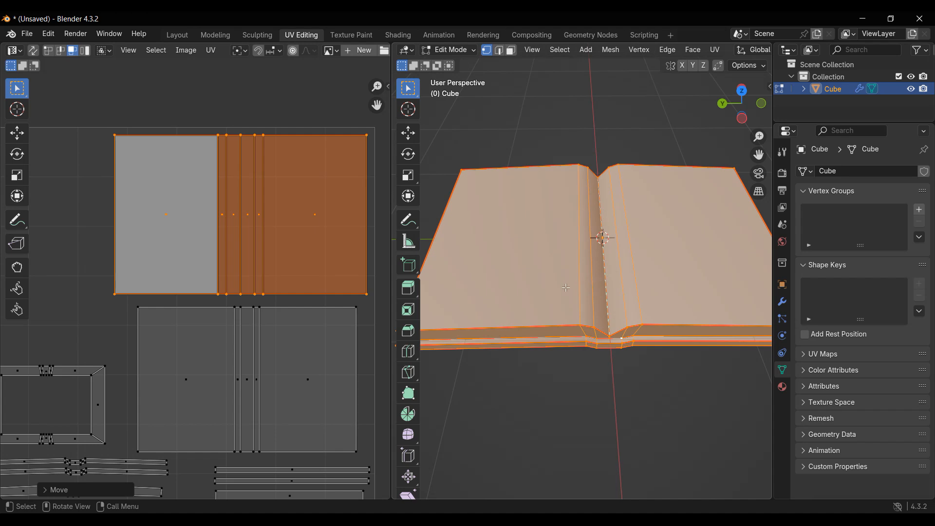
Scale the pages UV island up slightly and move it into the UV tile's upper left corner
middle_drag(199, 275, 219, 274)
middle_drag(382, 337, 297, 327)
key(s)
click(322, 328)
middle_drag(162, 326, 257, 336)
key(g)
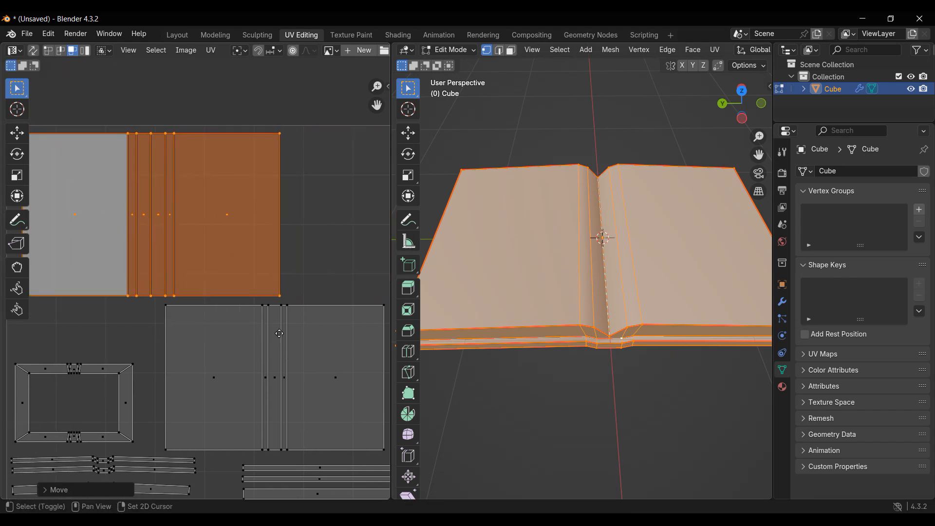
click(148, 334)
middle_drag(155, 332, 244, 329)
key(g)
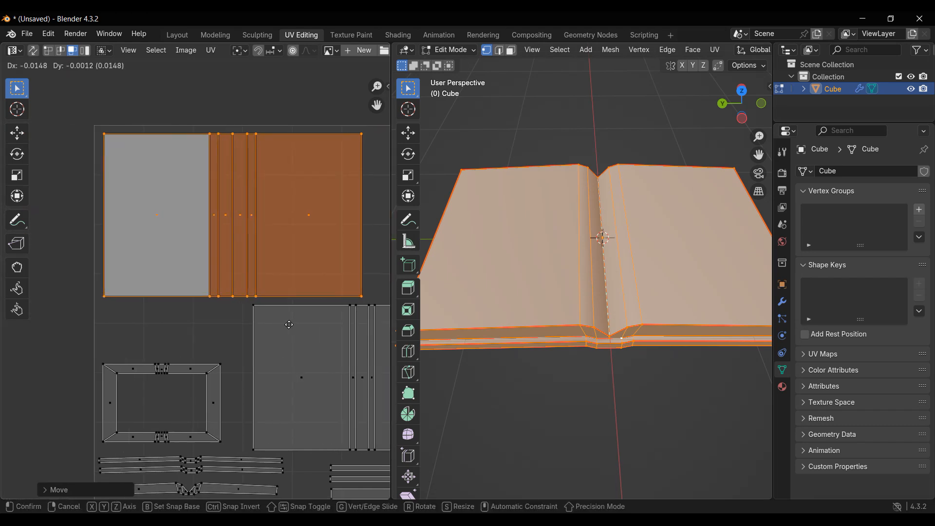
click(284, 321)
middle_drag(284, 321, 254, 332)
middle_drag(247, 294, 245, 293)
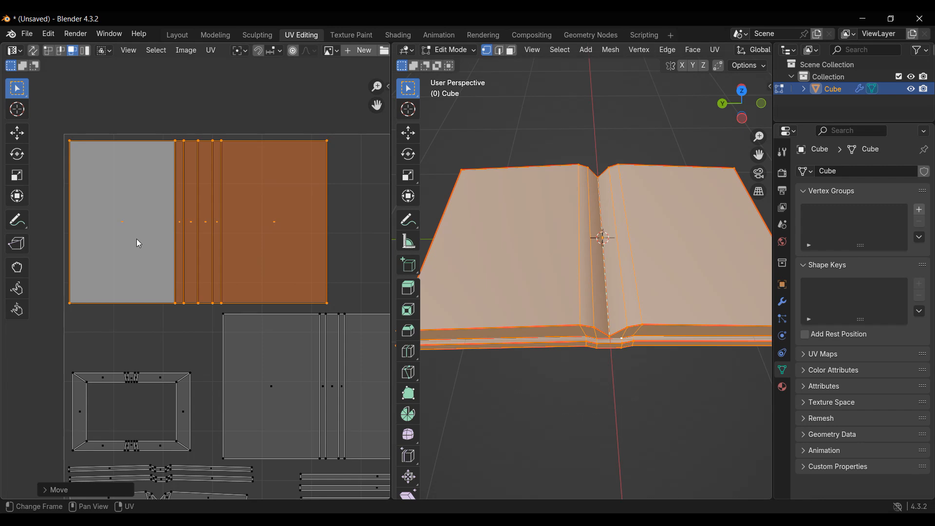
Turn on UV sync selection, clear the selection, and switch to face selection
click(137, 240)
click(34, 51)
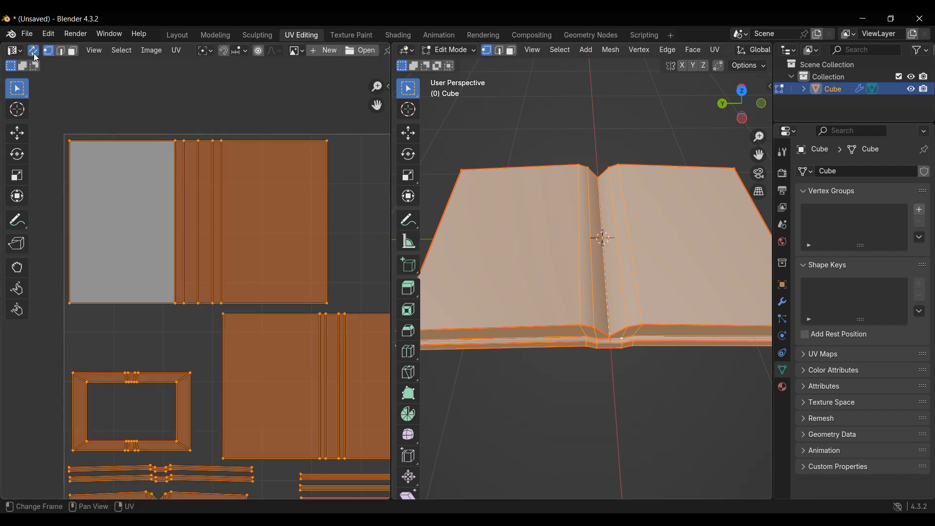
key(alt+a)
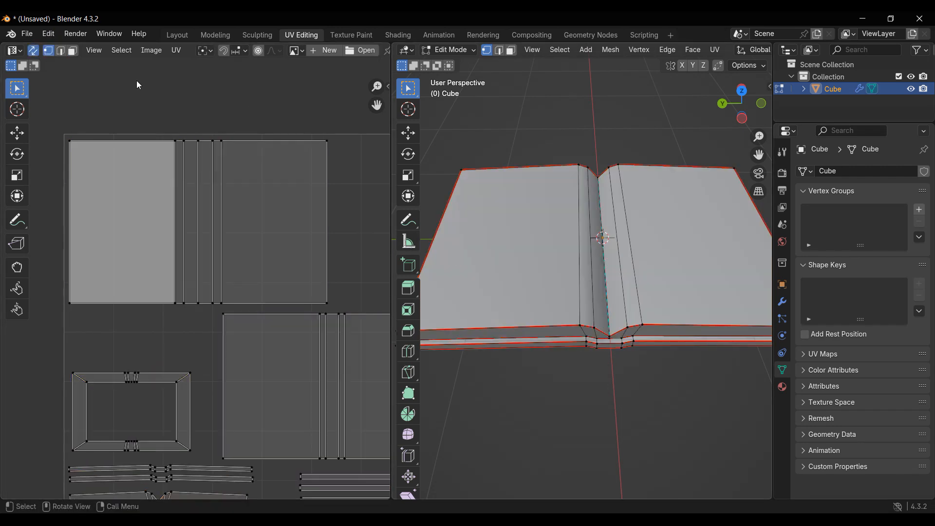
click(73, 51)
Select the pages island's faces one at a time to check which part of the open book each one matches
click(121, 228)
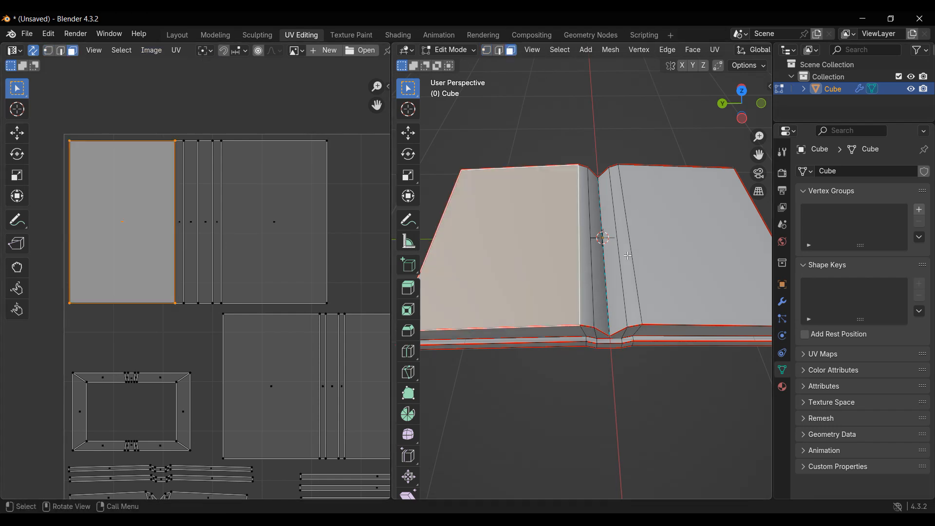
middle_drag(628, 255, 558, 236)
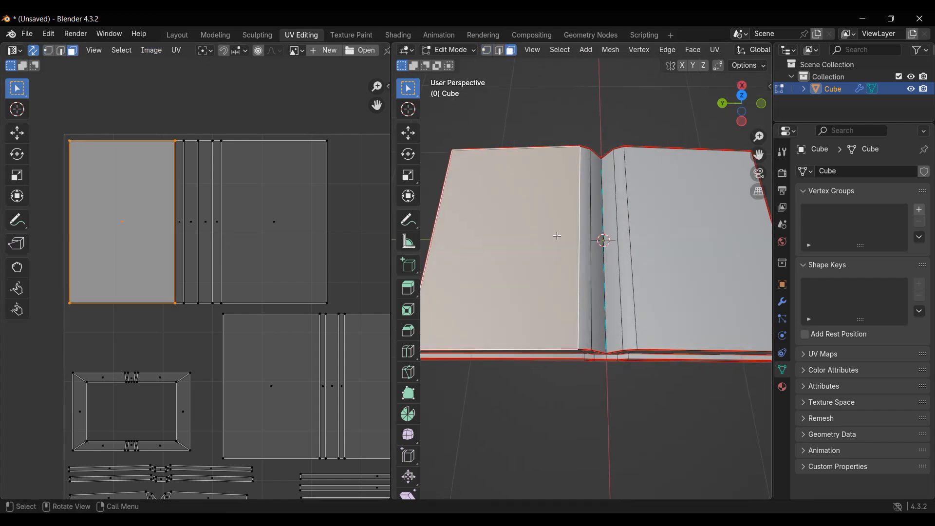
click(203, 229)
click(188, 225)
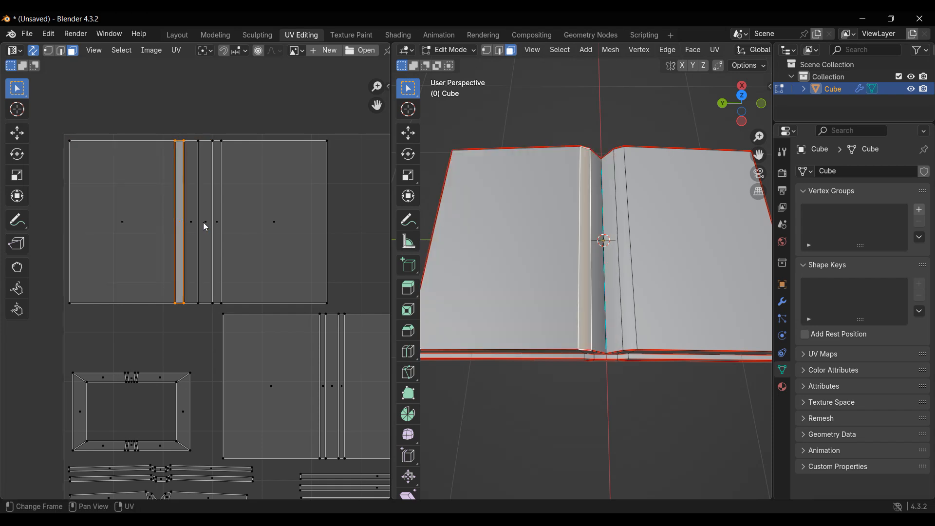
click(216, 227)
click(201, 227)
click(264, 225)
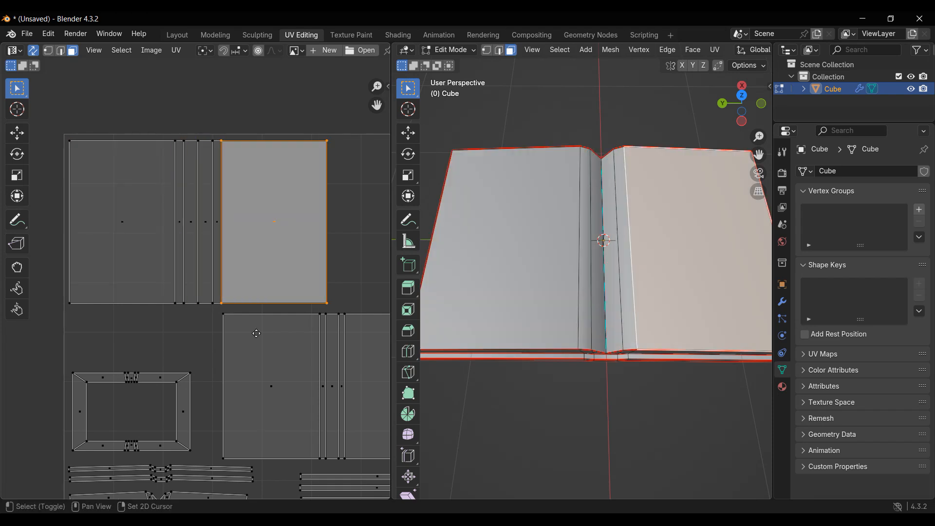
View the book's underside and select cover island faces in turn to check how they match the covers and spine
shift+middle_drag(283, 361, 146, 223)
middle_drag(598, 219, 308, 259)
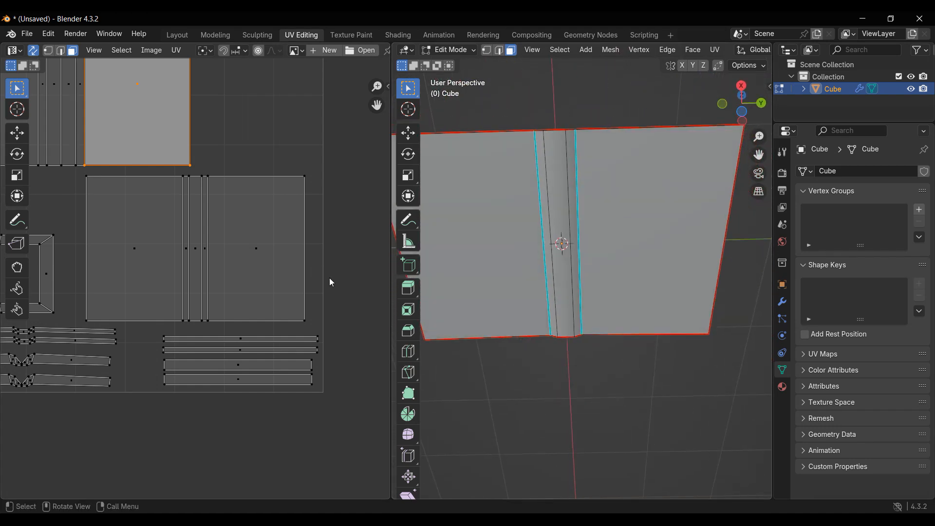
click(153, 249)
click(196, 255)
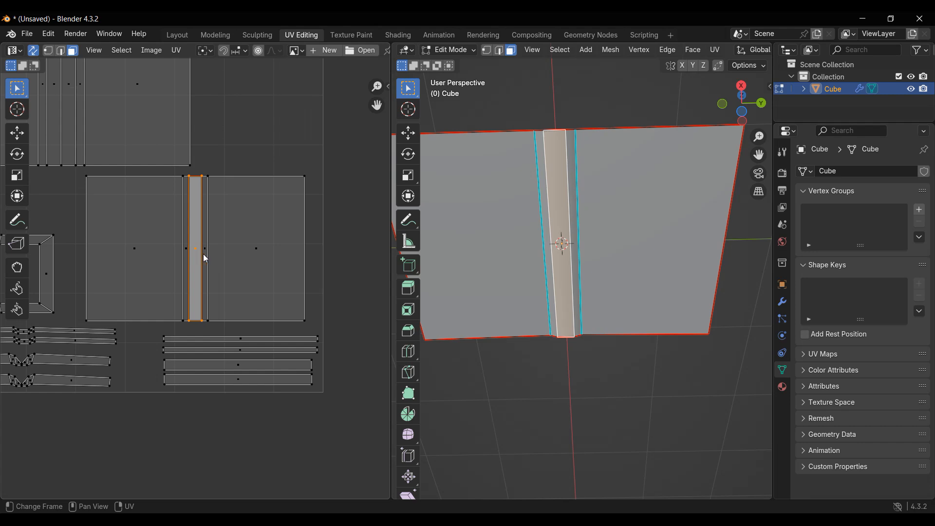
click(237, 251)
Select the entire book cover UV island and rotate it 180 degrees
drag(89, 225, 328, 278)
key(r)
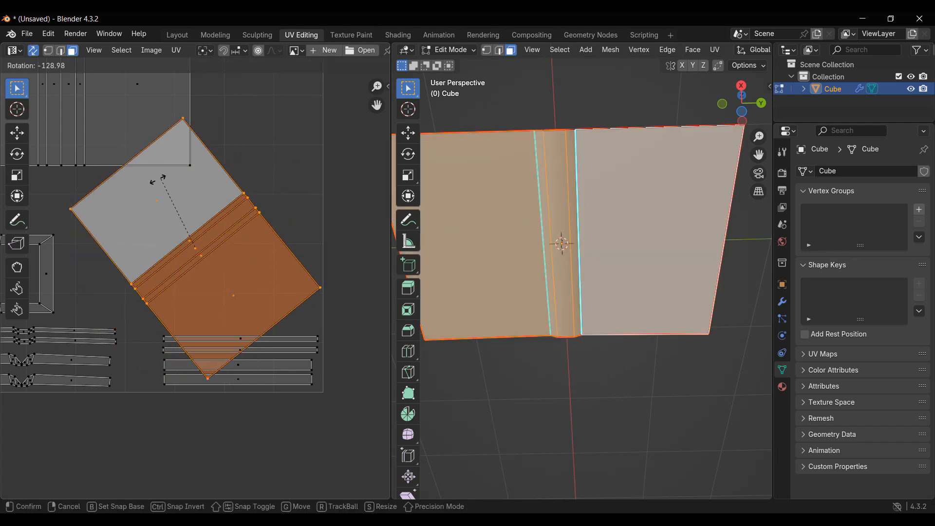
text(180)
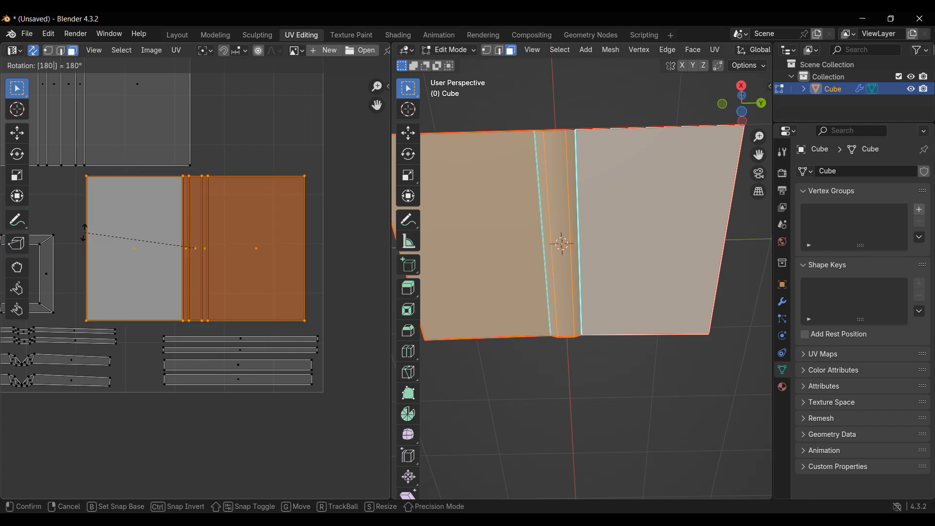
key(Return)
scroll(309, 235, down, 3)
scroll(238, 302, down, 2)
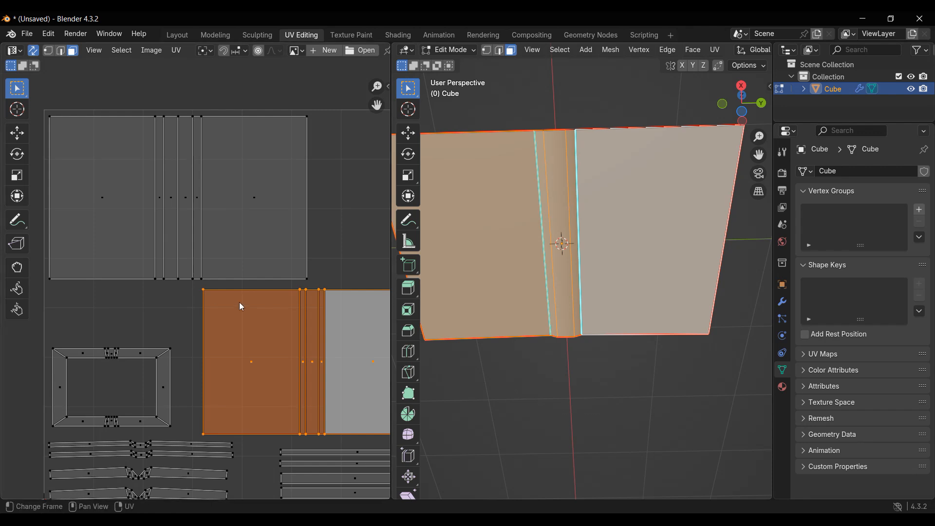
Select the two upper curved strip UV islands and stretch them along Y by a factor of about 1.6
scroll(242, 257, up, 3)
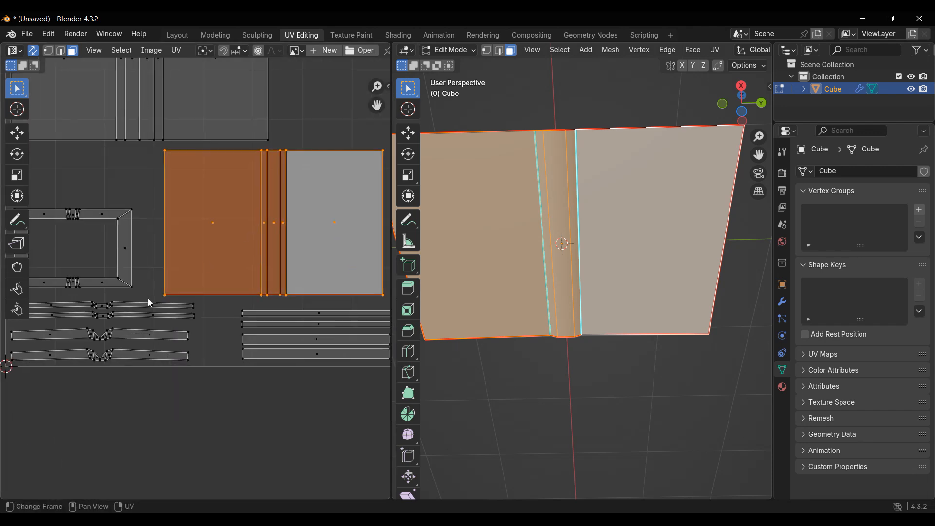
scroll(199, 287, up, 2)
scroll(89, 238, down, 2)
drag(86, 237, 300, 268)
key(s)
key(x)
key(y)
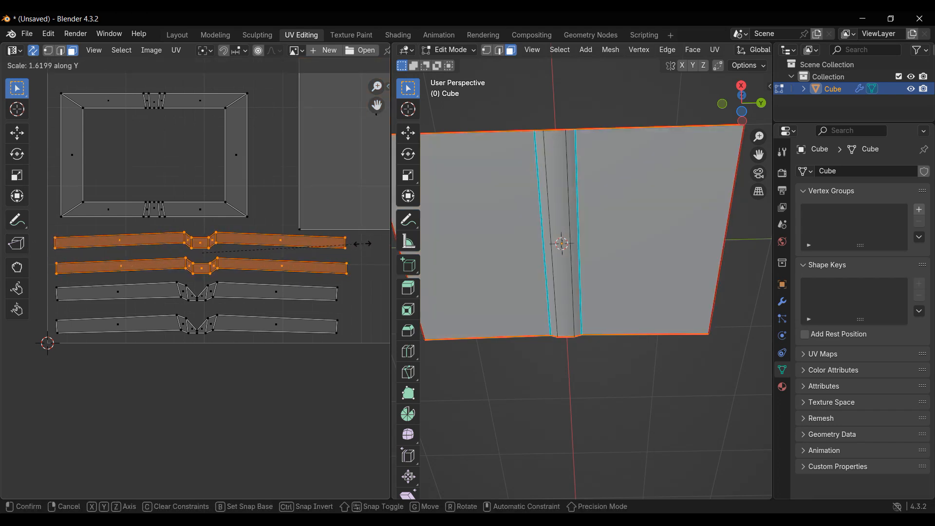
click(289, 288)
scroll(213, 320, down, 4)
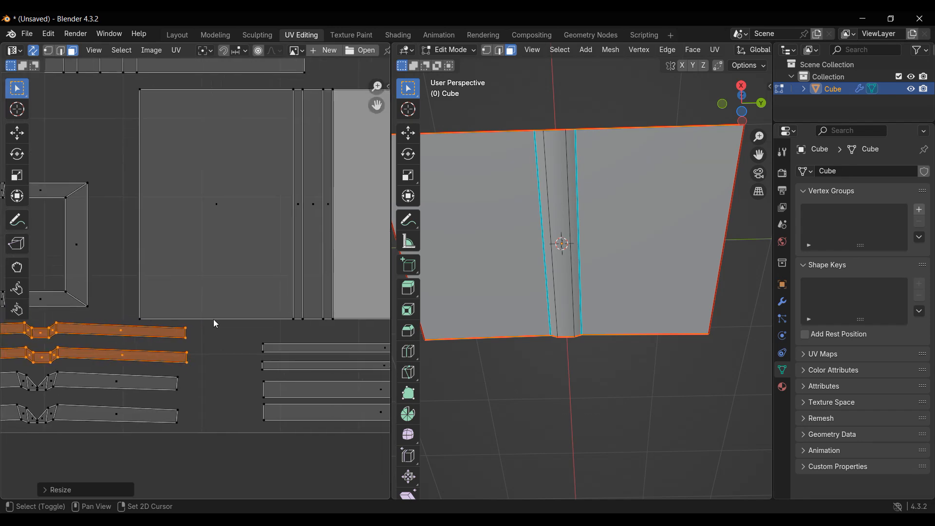
Select the cover UV island, move it up about 0.009 along Y, and scale it down to about 0.95
drag(163, 229, 346, 274)
scroll(341, 276, up, 2)
key(g)
key(y)
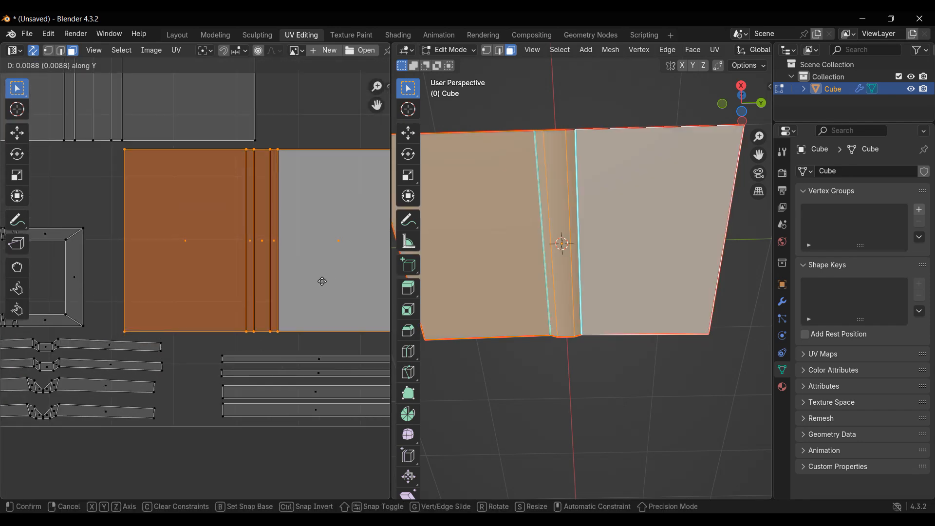
click(322, 281)
shift+middle_drag(323, 255, 236, 238)
key(s)
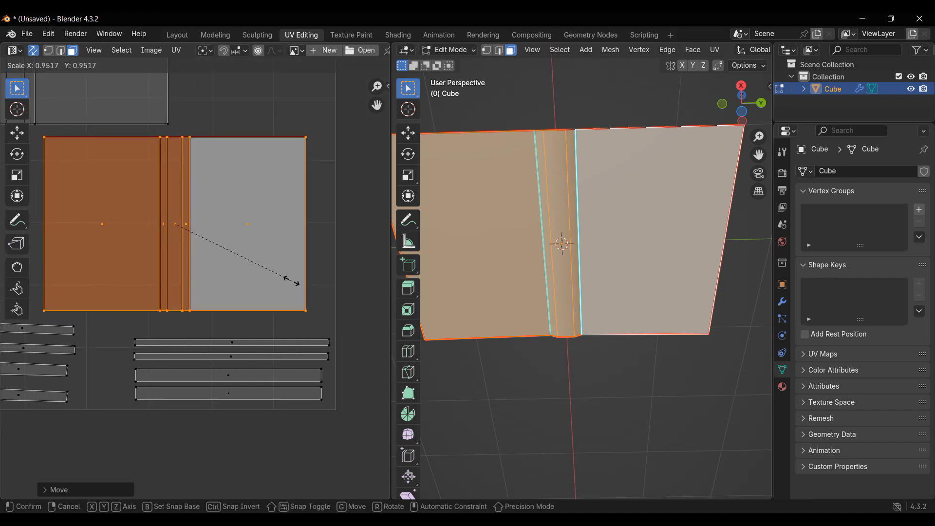
click(292, 280)
Select the rectangular frame UV island and shift it slightly up and right, above the curved strips
shift+middle_drag(147, 408, 307, 407)
scroll(88, 278, up, 1)
shift+middle_drag(88, 278, 103, 293)
drag(44, 194, 271, 334)
key(g)
click(266, 324)
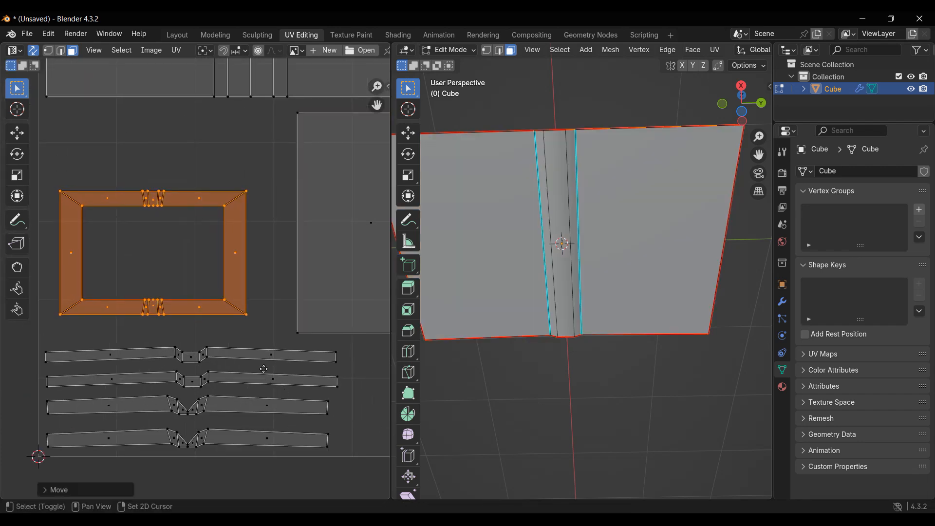
Select the third curved strip UV island from above and move it slightly down along Y
shift+middle_drag(159, 427, 122, 380)
drag(13, 354, 290, 373)
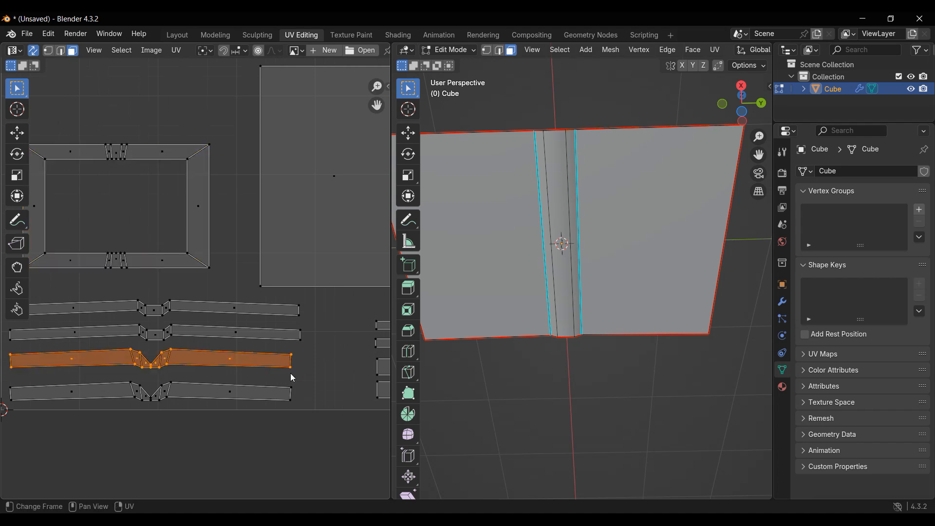
key(g)
key(y)
click(290, 378)
scroll(287, 379, down, 2)
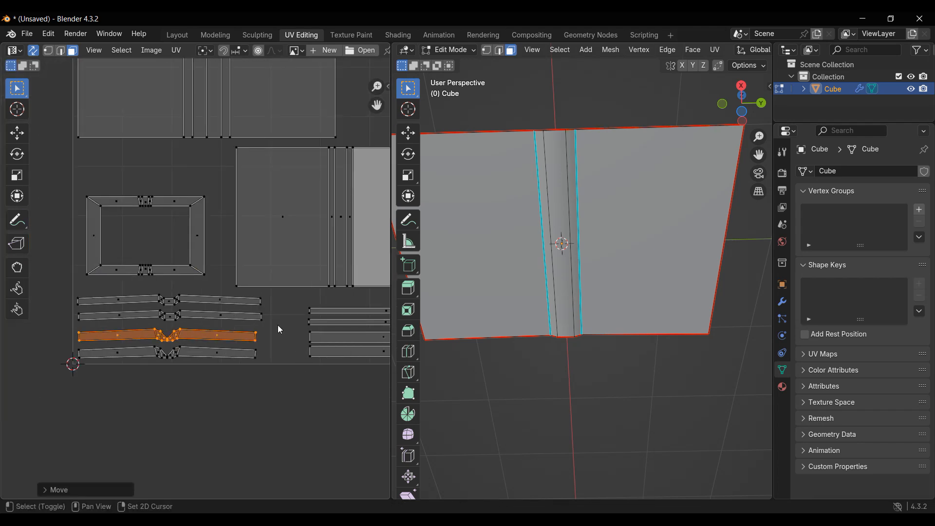
shift+middle_drag(287, 291, 275, 341)
shift+middle_drag(237, 314, 265, 292)
scroll(248, 311, down, 2)
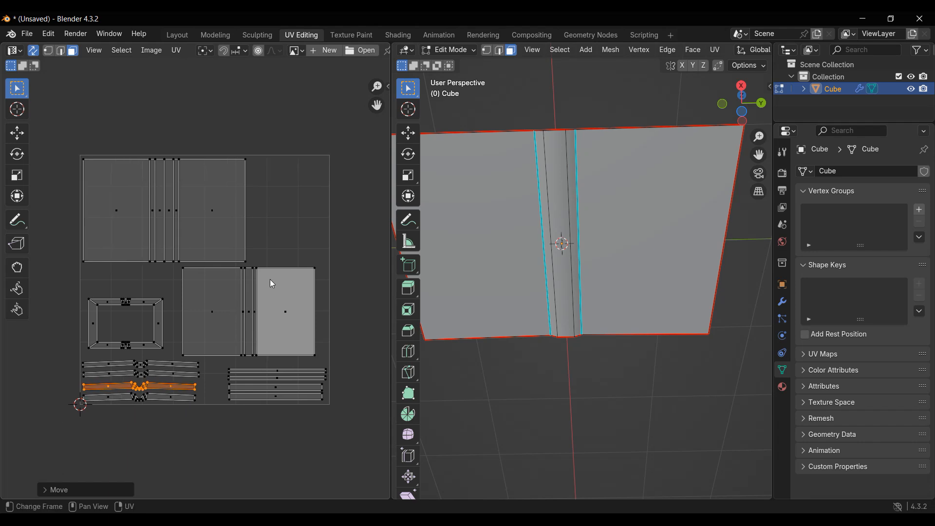
scroll(238, 302, up, 2)
middle_drag(258, 251, 265, 227)
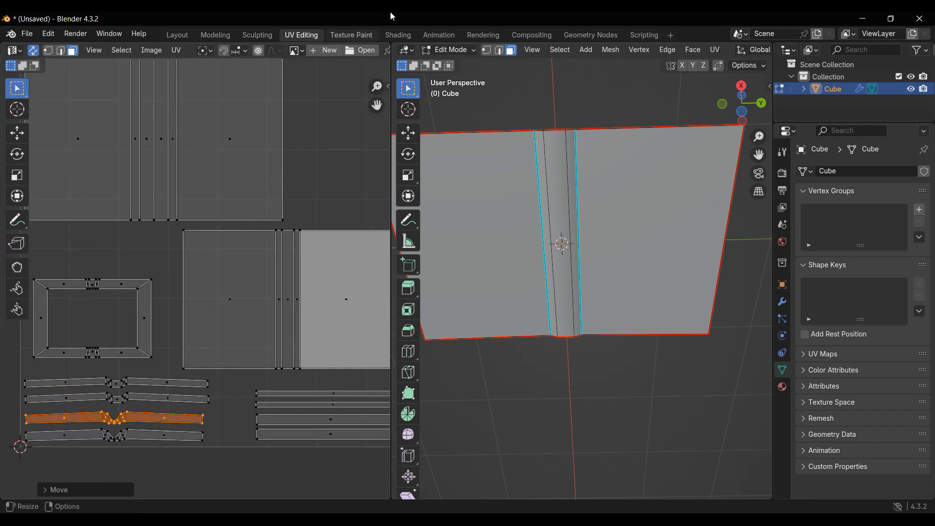
In the Texture Paint workspace, create a blank 1024 x 1024 px image named Book
click(358, 34)
scroll(234, 276, up, 1)
shift+middle_drag(236, 272, 226, 267)
middle_drag(192, 101, 184, 98)
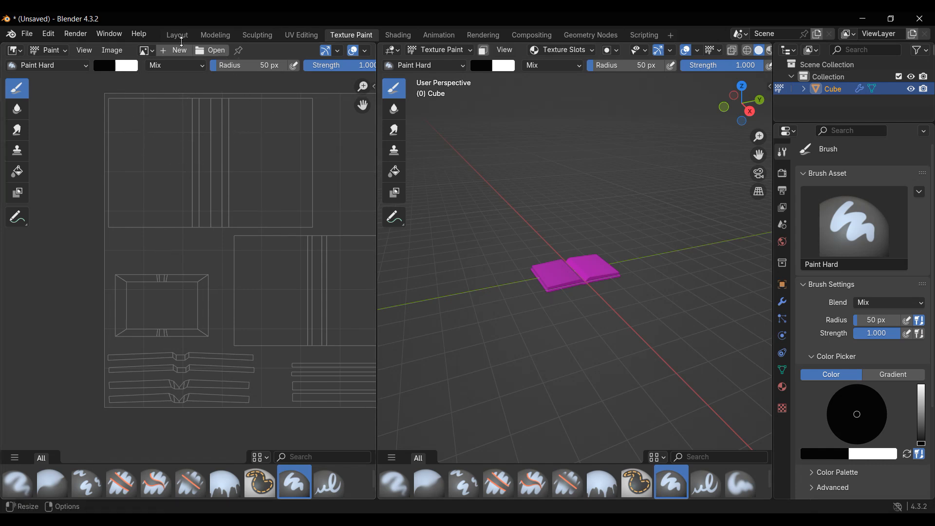
click(174, 50)
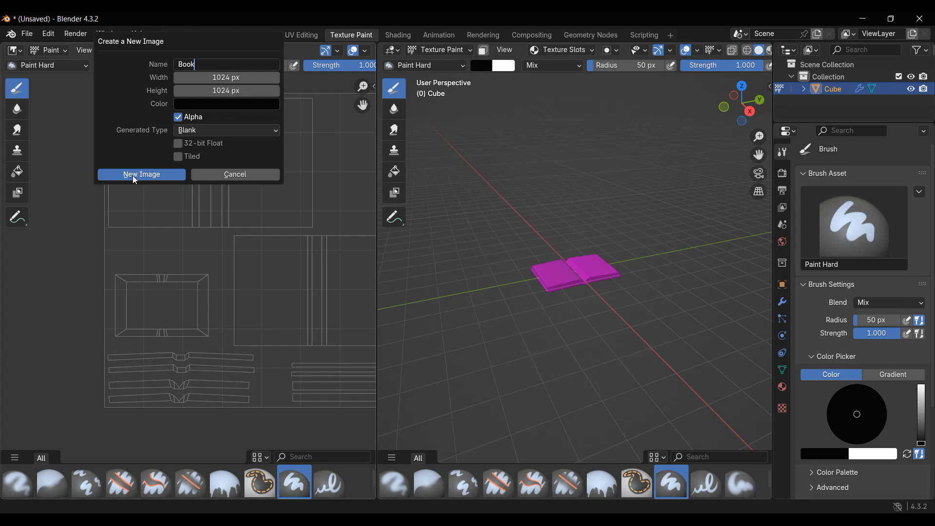
key(Return)
key(Return)
scroll(151, 223, down, 8)
scroll(157, 236, up, 2)
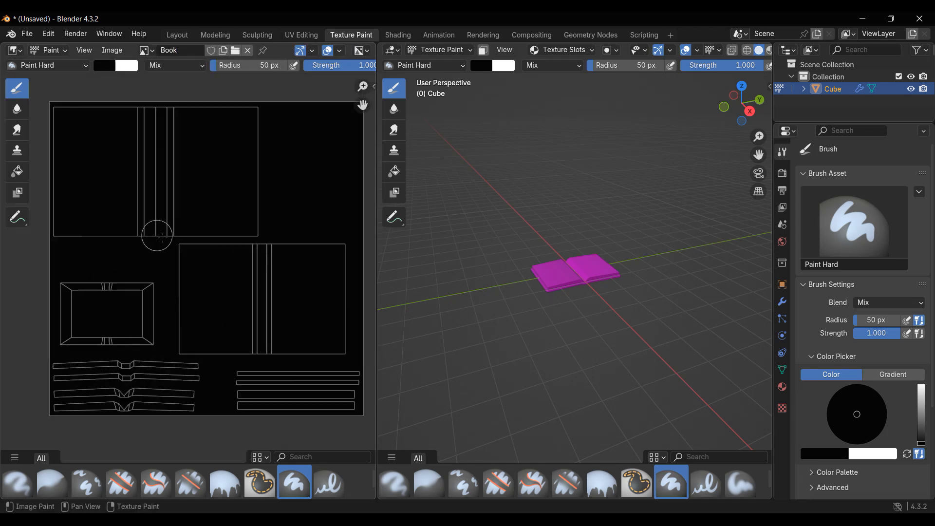
middle_drag(229, 255, 220, 249)
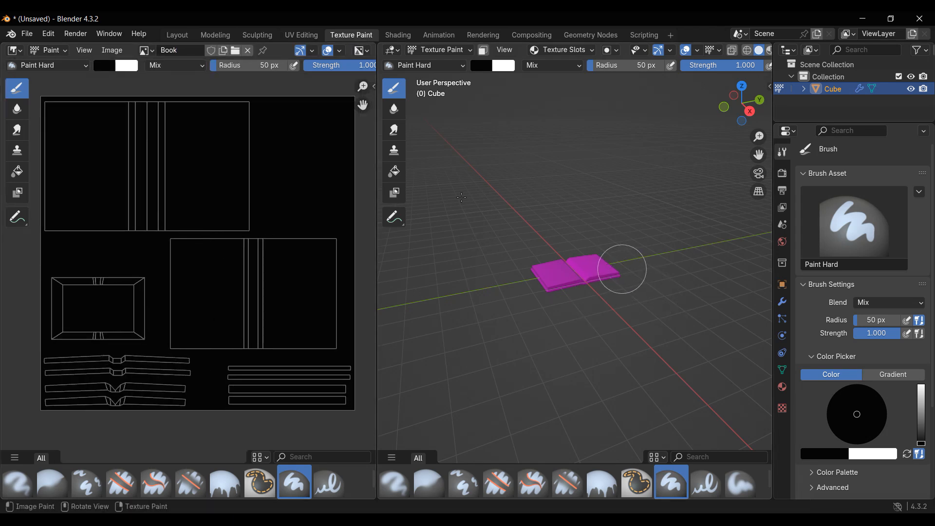
Return to the Layout workspace, show the book's material settings, and switch the viewport to Material Preview shading
click(180, 36)
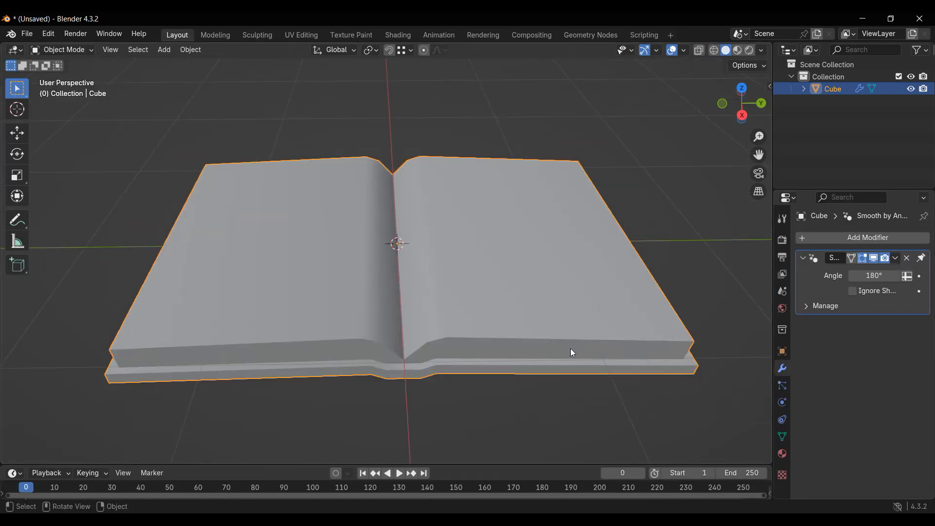
click(782, 454)
middle_drag(517, 326, 702, 328)
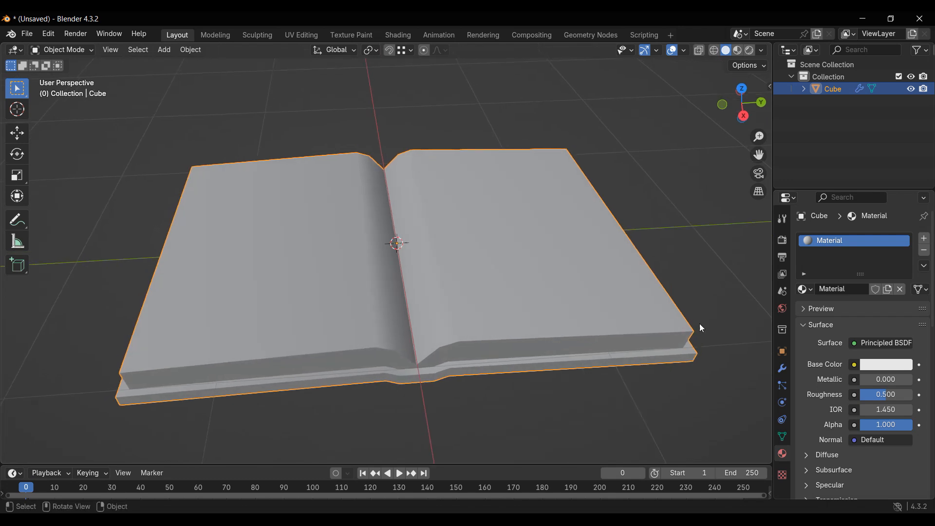
click(738, 51)
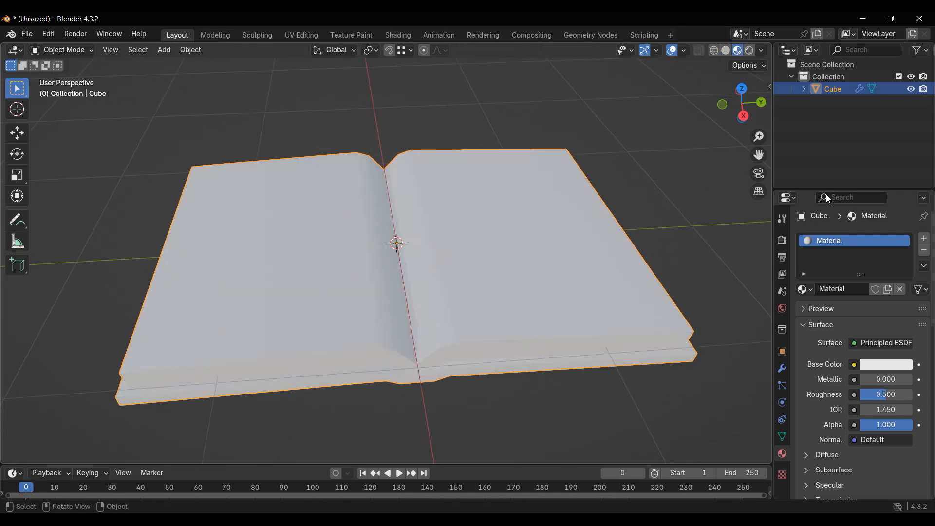
Add an Image Texture to the material's Base Color and assign the Book image to it
scroll(819, 422, down, 3)
scroll(827, 407, up, 3)
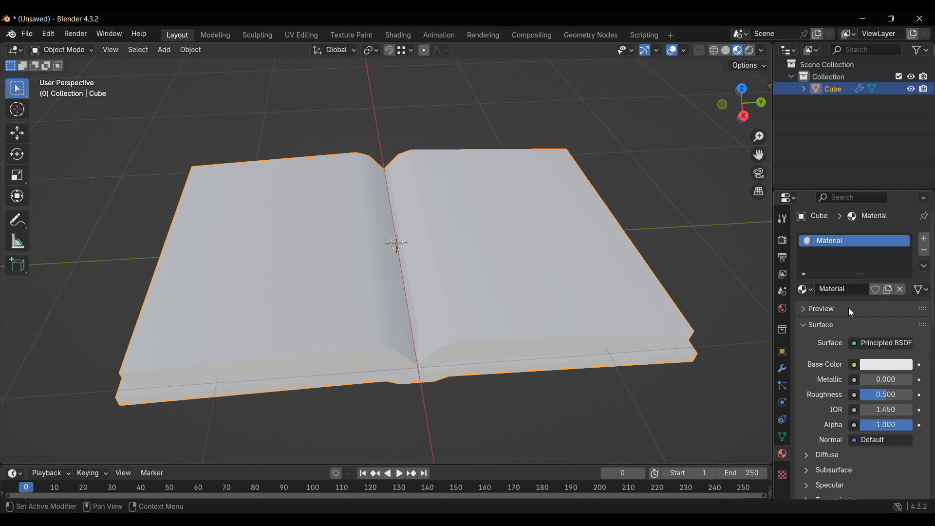
click(855, 365)
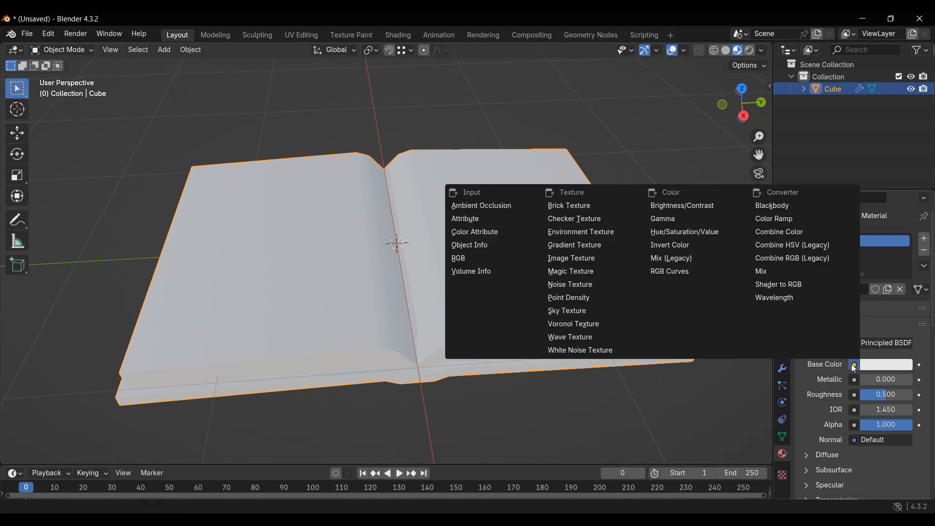
click(591, 261)
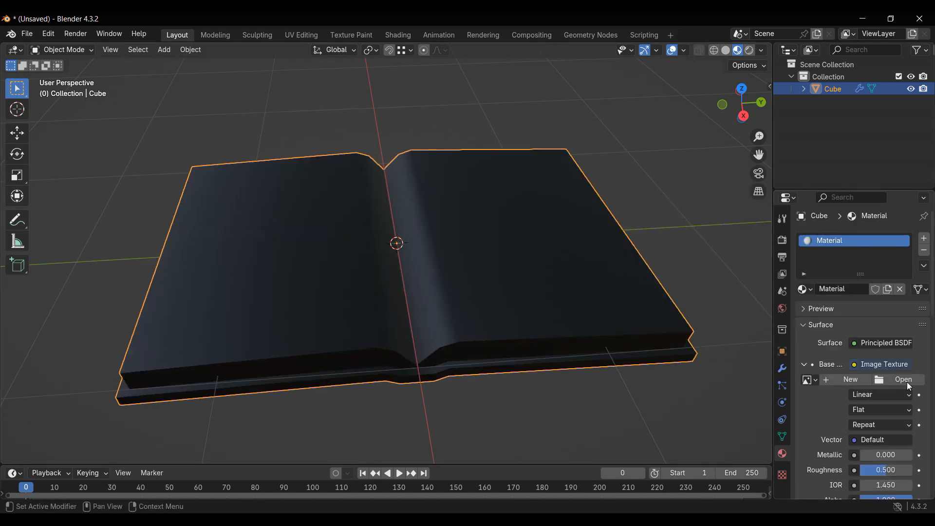
click(813, 381)
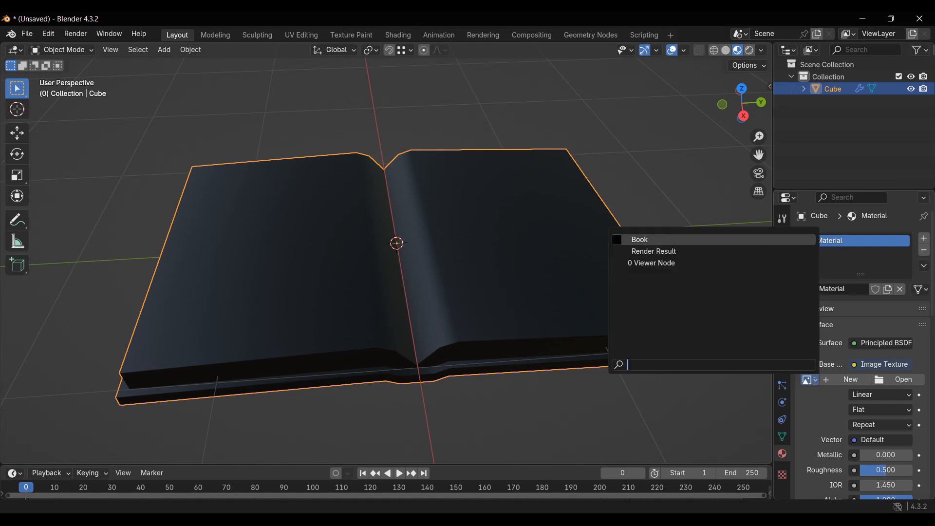
click(674, 240)
middle_drag(444, 365, 490, 369)
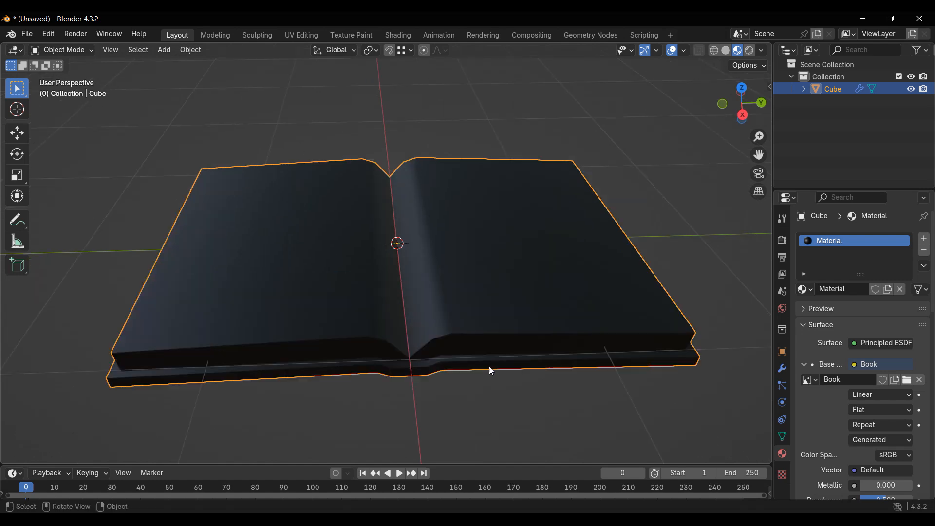
scroll(489, 366, up, 2)
scroll(448, 277, down, 2)
Switch to the Texture Paint workspace and bring the large pages UV island into close view
click(348, 36)
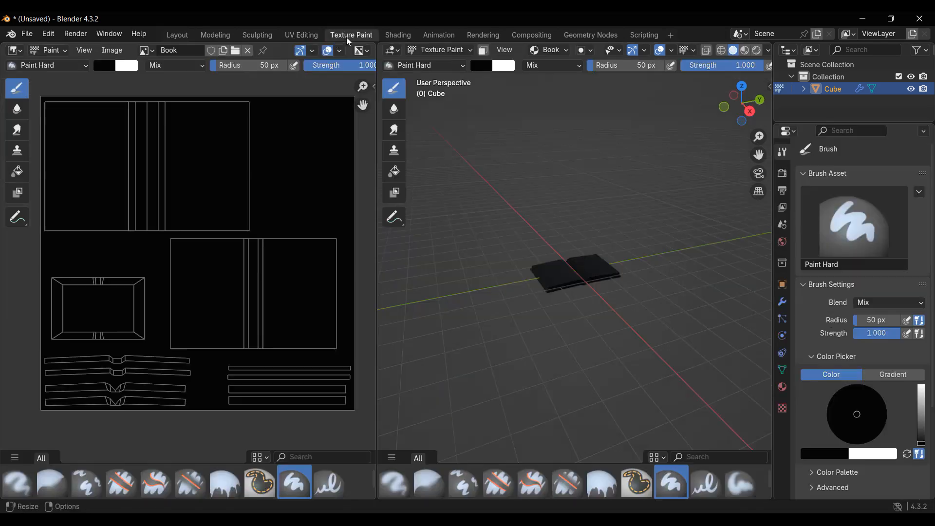
scroll(274, 278, up, 1)
middle_drag(231, 279, 284, 366)
middle_drag(291, 290, 259, 275)
Set the brush colour to white, paint a test stroke over the large pages UV island, and undo the last stroke
click(110, 68)
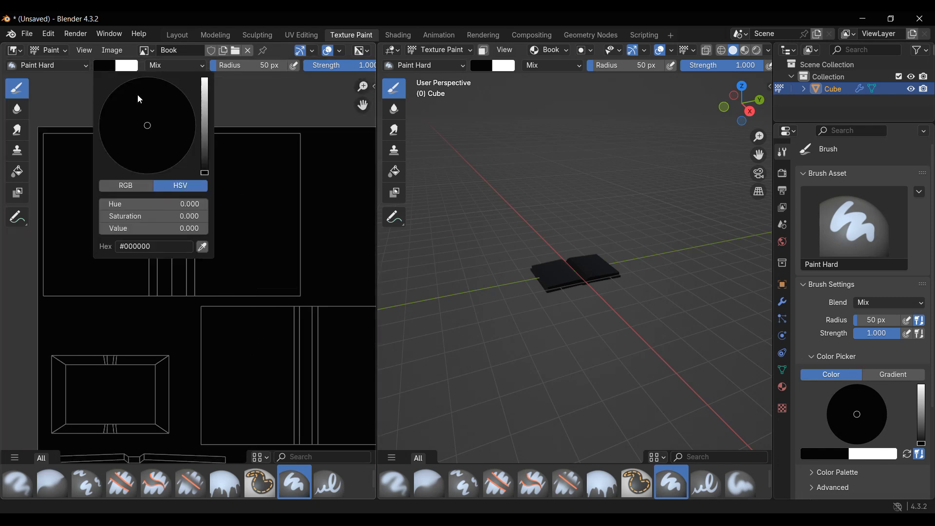
drag(204, 171, 205, 79)
mouse_move(294, 244)
mouse_down()
mouse_move(153, 230)
mouse_move(123, 199)
mouse_move(306, 162)
mouse_up()
scroll(633, 277, up, 6)
mouse_move(657, 272)
middle_down()
mouse_move(645, 336)
mouse_move(626, 334)
middle_up()
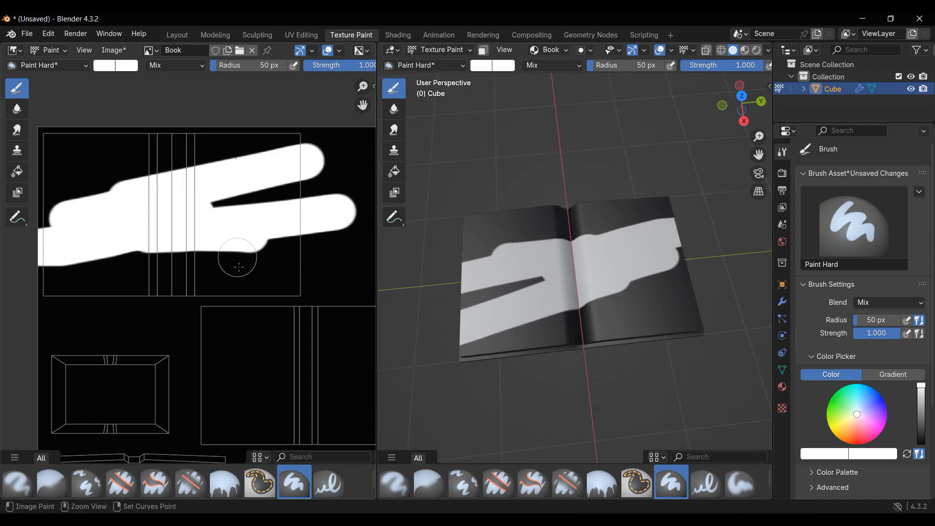
key(ctrl+z)
Paint the entire large pages UV island white with the 50 px brush
scroll(267, 292, up, 1)
mouse_move(337, 285)
mouse_down()
mouse_move(6, 293)
mouse_move(63, 107)
mouse_move(22, 146)
mouse_move(57, 249)
mouse_move(117, 184)
mouse_move(244, 114)
mouse_move(303, 224)
mouse_move(209, 161)
mouse_up()
click(111, 51)
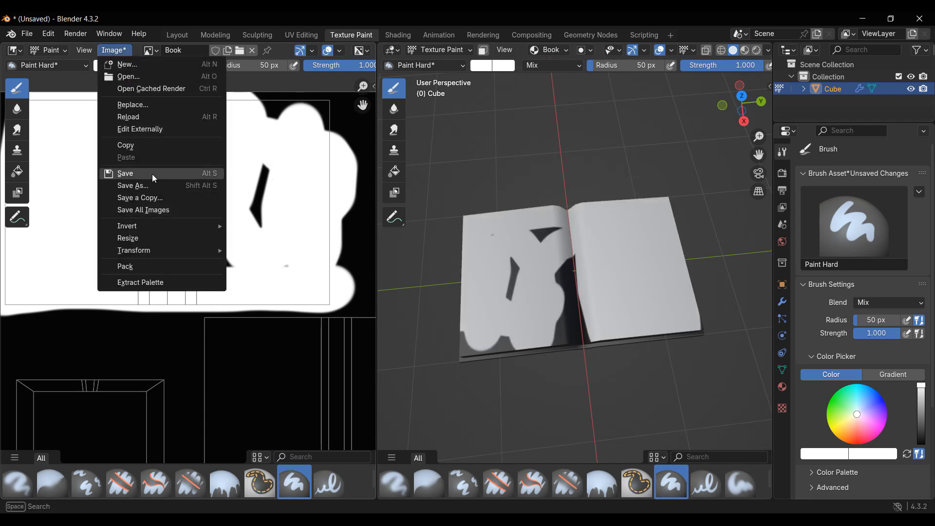
scroll(188, 239, down, 2)
mouse_move(195, 270)
mouse_down()
mouse_move(195, 243)
mouse_move(165, 225)
mouse_move(206, 256)
mouse_move(174, 233)
mouse_move(266, 215)
mouse_move(261, 184)
mouse_up()
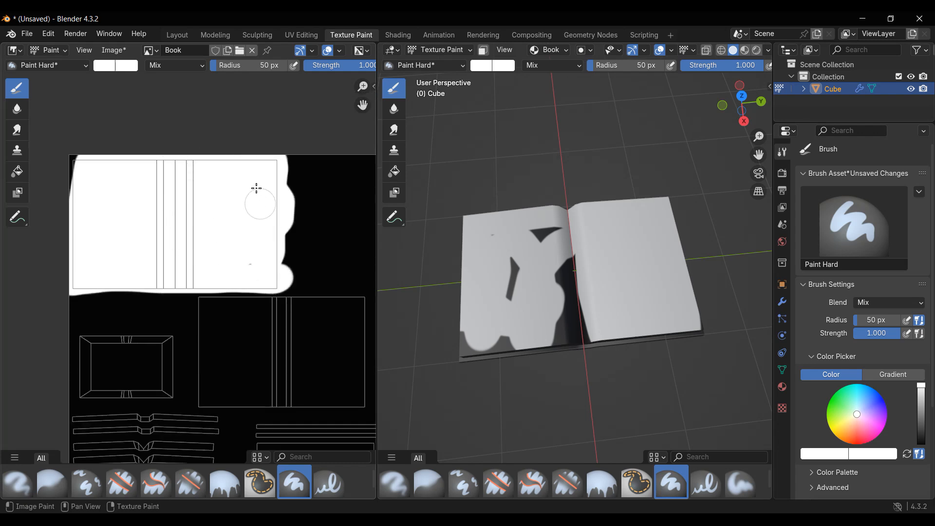
scroll(206, 140, up, 2)
Set the brush colour to green #44AA7A
click(114, 66)
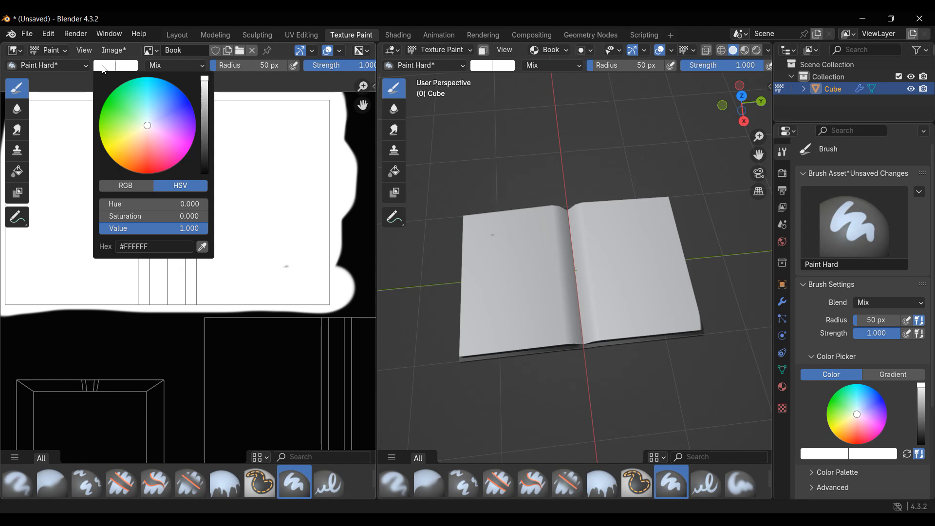
mouse_move(204, 103)
mouse_down()
mouse_move(204, 128)
mouse_move(204, 110)
mouse_up()
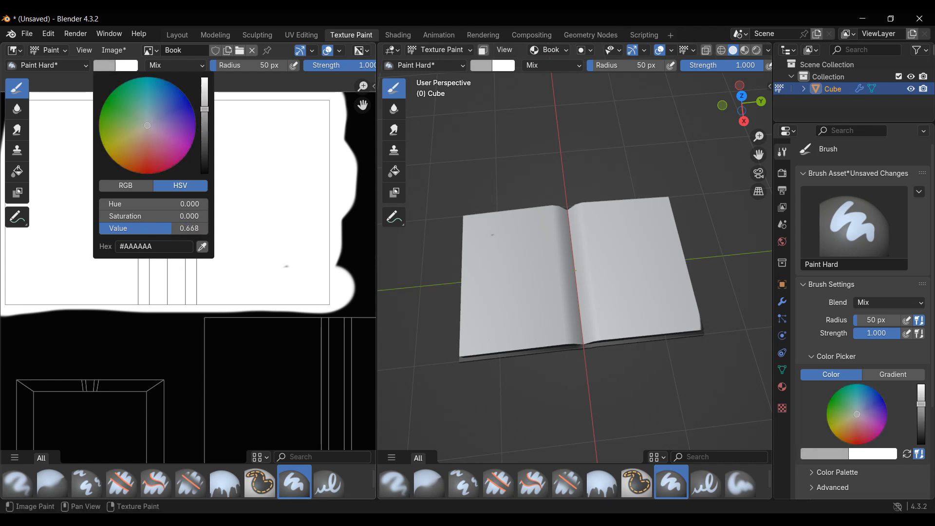
click(167, 119)
Try green 50 px strokes on the pages UV island, including a rough smiley mouth and eyes, undoing the unwanted ones
mouse_move(269, 204)
mouse_down()
mouse_move(208, 177)
mouse_move(87, 200)
mouse_up()
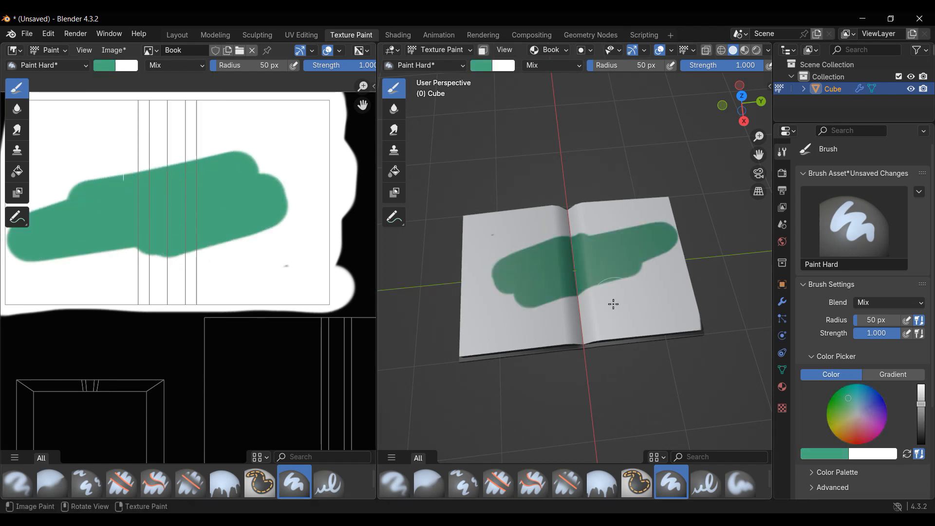
scroll(611, 302, up, 3)
key(ctrl+z)
scroll(189, 260, up, 1)
drag(248, 218, 310, 216)
drag(259, 119, 255, 140)
drag(307, 109, 305, 143)
key(ctrl+z)
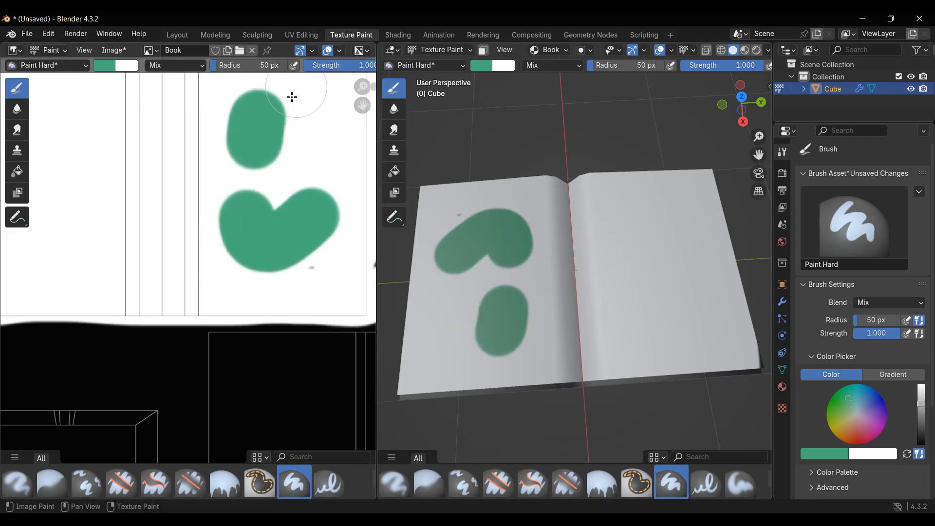
Set the brush radius to 19 px and undo the remaining thick green strokes
scroll(292, 93, down, 1)
drag(265, 68, 212, 67)
key(ctrl+z)
key(ctrl+z)
Draw a green smiley with two vertical eyes and a curved mouth on the right half of the pages UV island
mouse_move(223, 228)
mouse_down()
mouse_move(287, 259)
mouse_move(295, 234)
mouse_up()
drag(240, 132, 229, 188)
drag(287, 133, 271, 204)
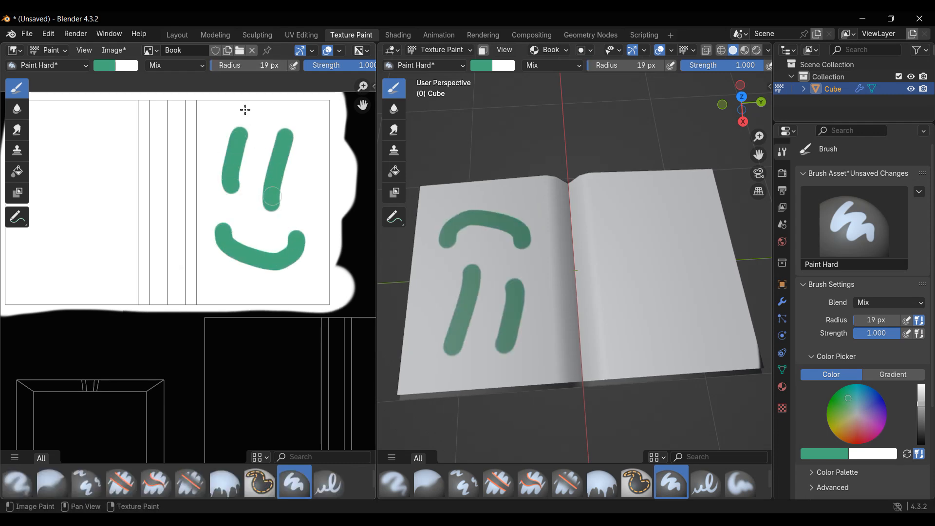
scroll(307, 277, down, 1)
middle_drag(630, 305, 501, 292)
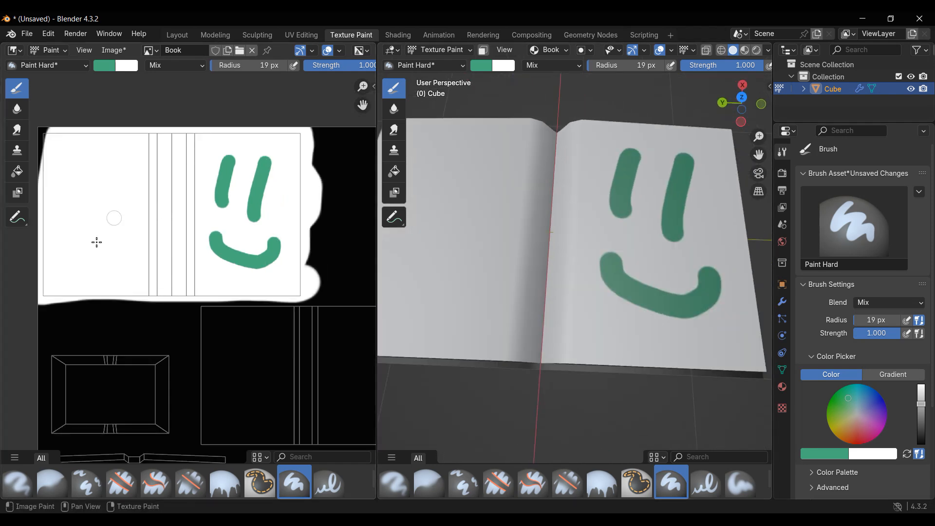
Draw a second, smaller green smiley on the left half of the pages UV island and inspect it on the book
drag(64, 235, 125, 247)
mouse_move(88, 181)
mouse_down()
mouse_move(86, 212)
mouse_move(110, 234)
mouse_up()
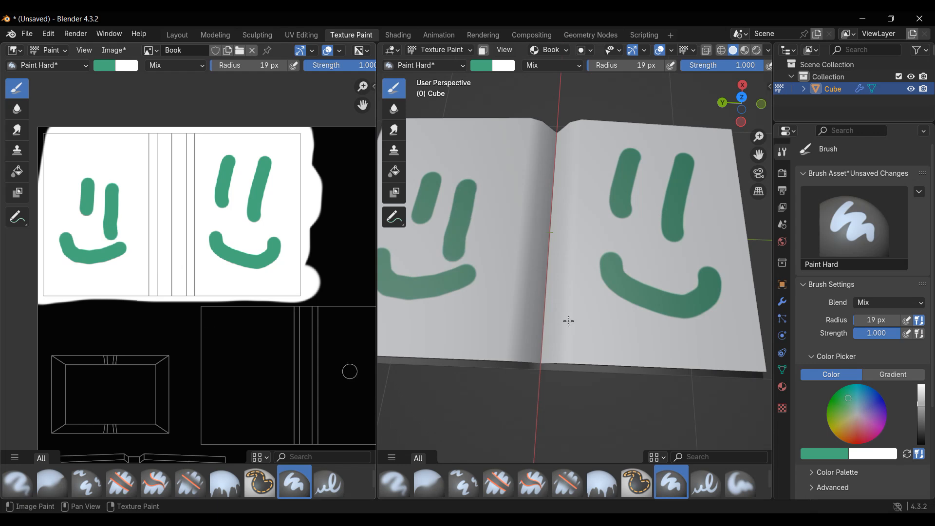
scroll(545, 324, down, 2)
scroll(549, 266, up, 1)
mouse_move(545, 324)
shift+middle_down()
mouse_move(568, 214)
mouse_move(562, 249)
shift+middle_up()
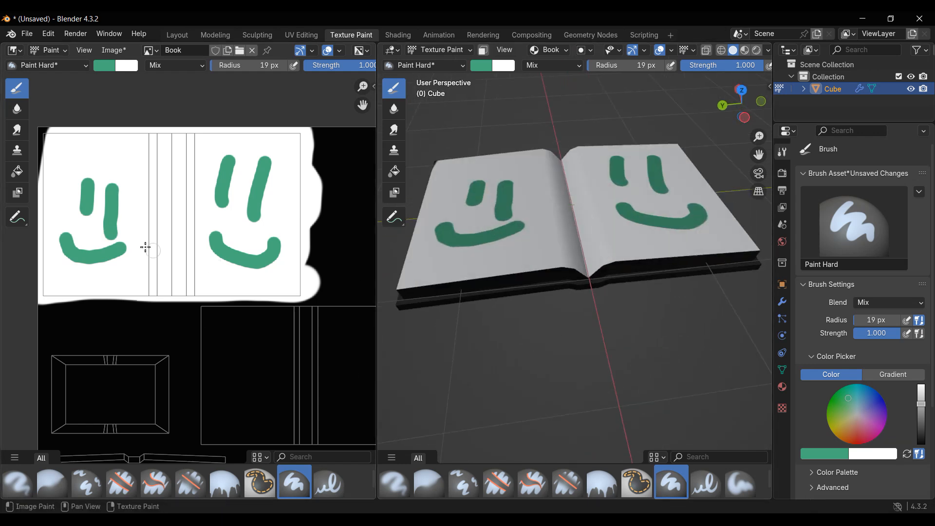
Undo all the painted strokes until the Book image is blank black again
key(ctrl+z)
key(ctrl+z)
key(ctrl+z)
key(ctrl+z)
key(ctrl+z)
key(ctrl+z)
key(ctrl+z)
key(ctrl+z)
key(ctrl+z)
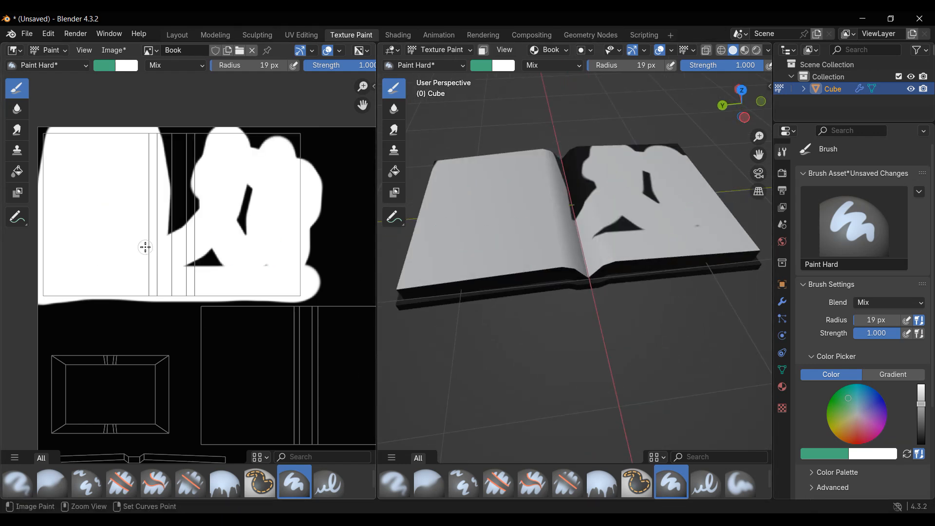
scroll(610, 161, up, 2)
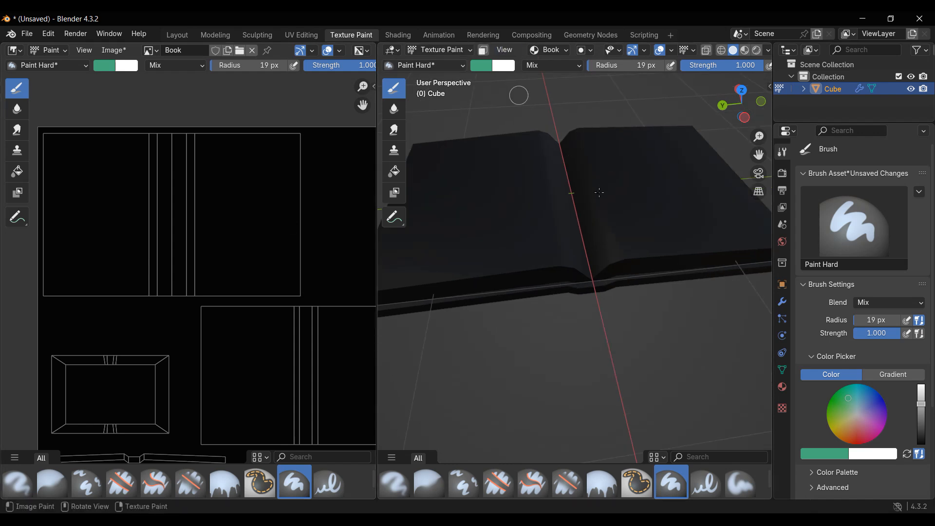
Enable the face-selection paint mask and check the masked faces in Edit Mode before returning to Texture Paint mode
click(484, 51)
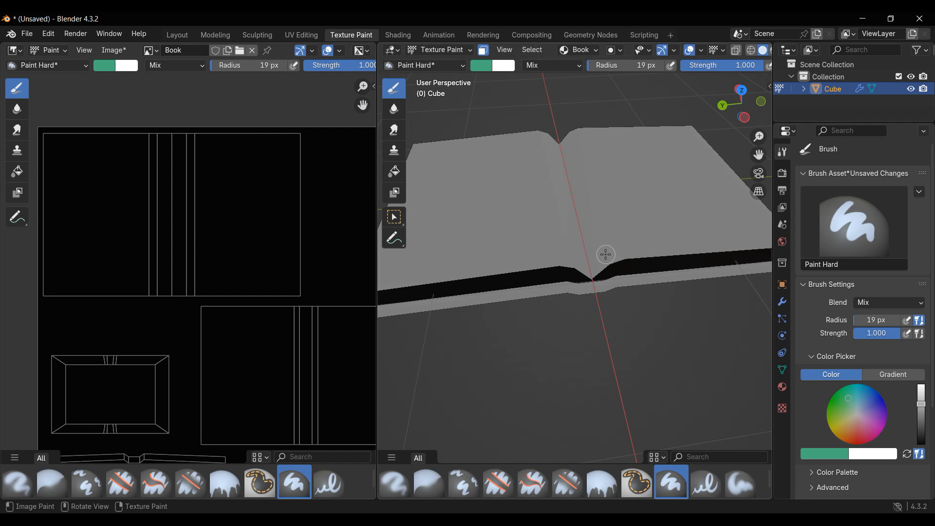
key(Tab)
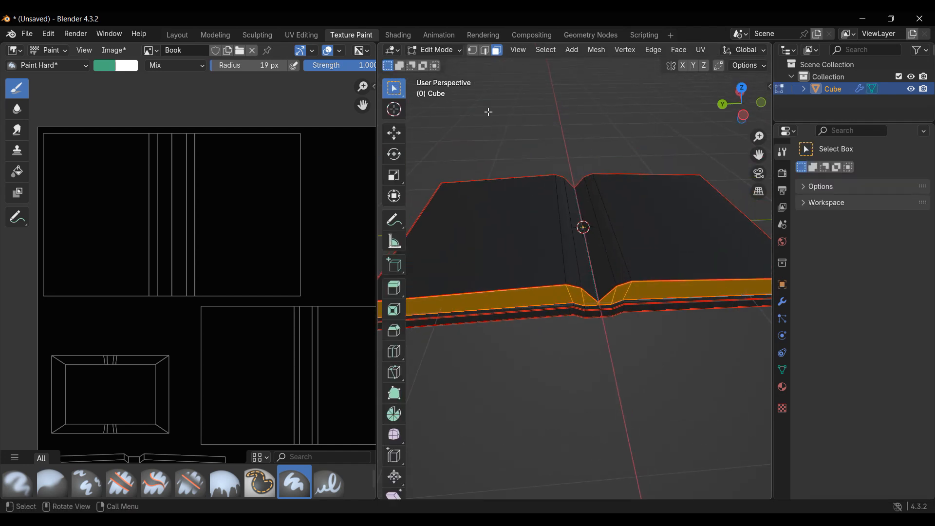
key(Tab)
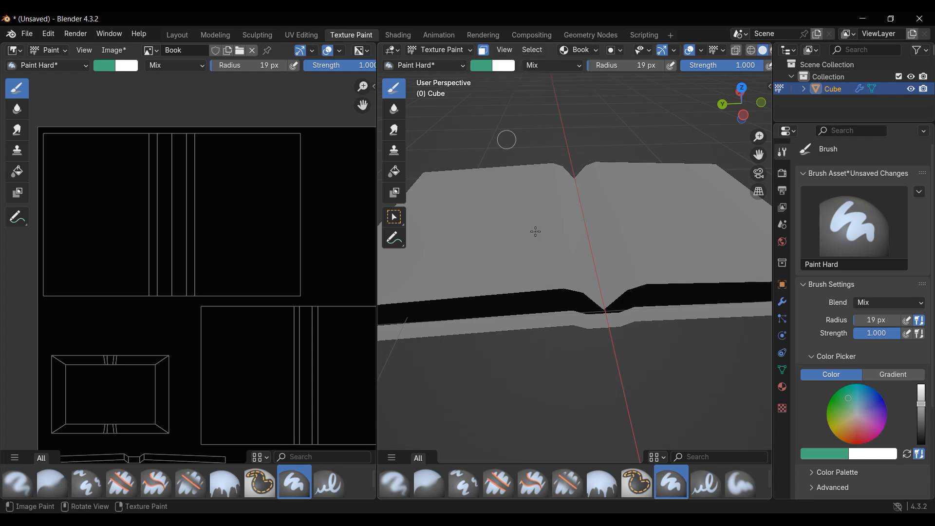
In Edit Mode, select faces on the page block and extend the selection to their linked faces
key(Tab)
drag(517, 227, 682, 267)
middle_drag(682, 267, 480, 407)
key(ctrl+l)
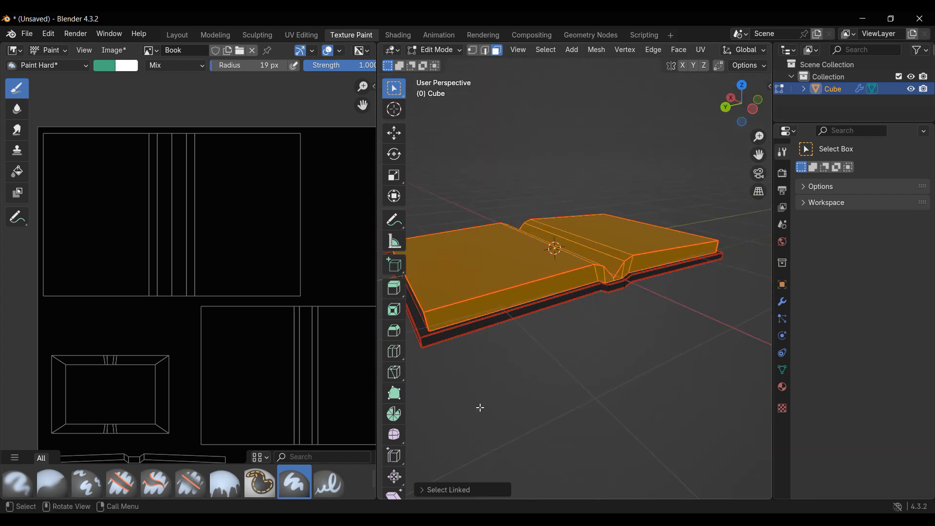
Try the Normal and Material delimit options for Select Linked, and set the delimit back to Seam
click(423, 491)
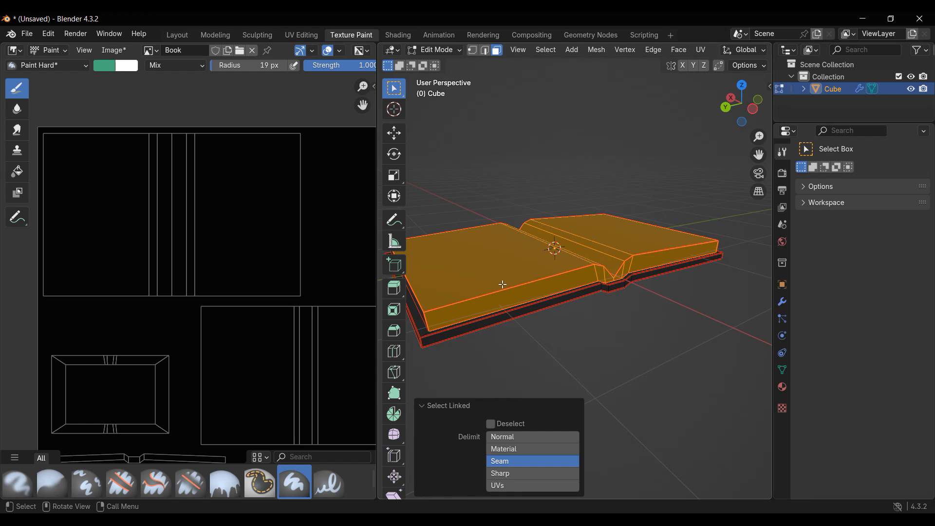
click(517, 438)
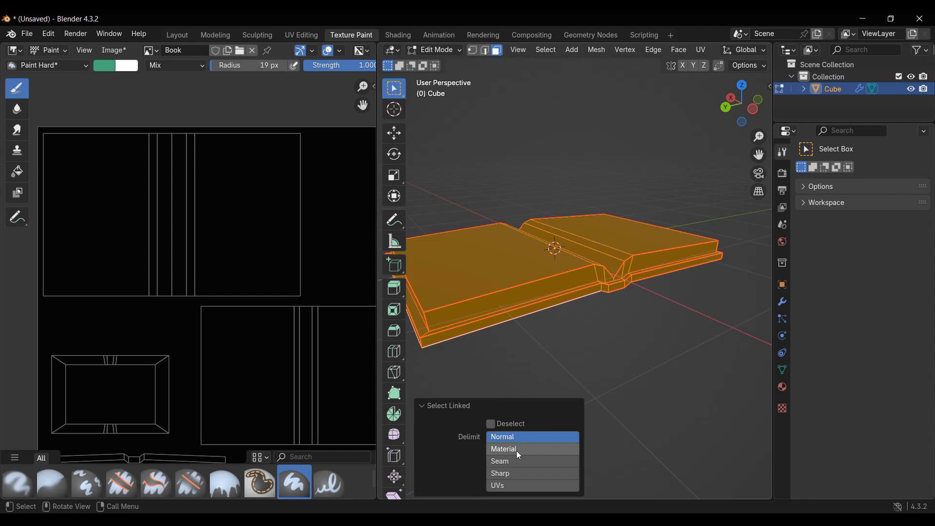
click(516, 449)
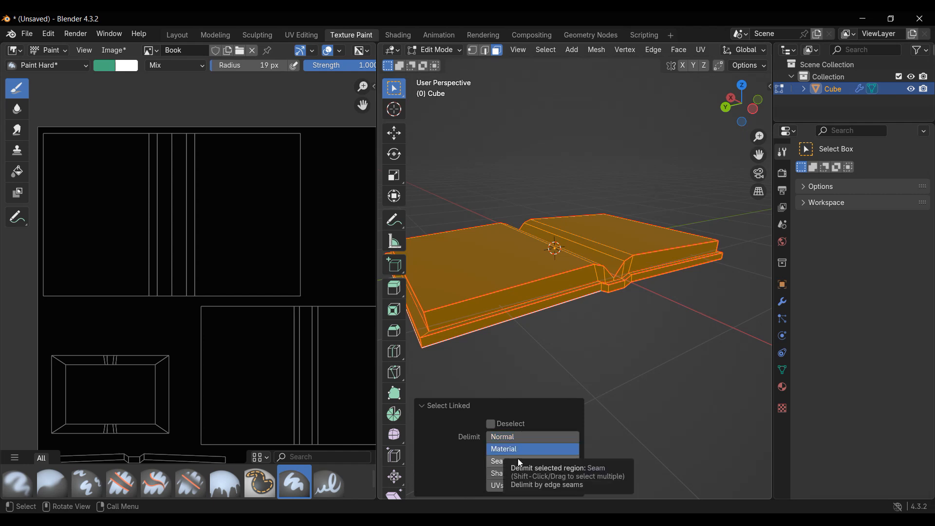
click(518, 460)
middle_drag(585, 312, 689, 322)
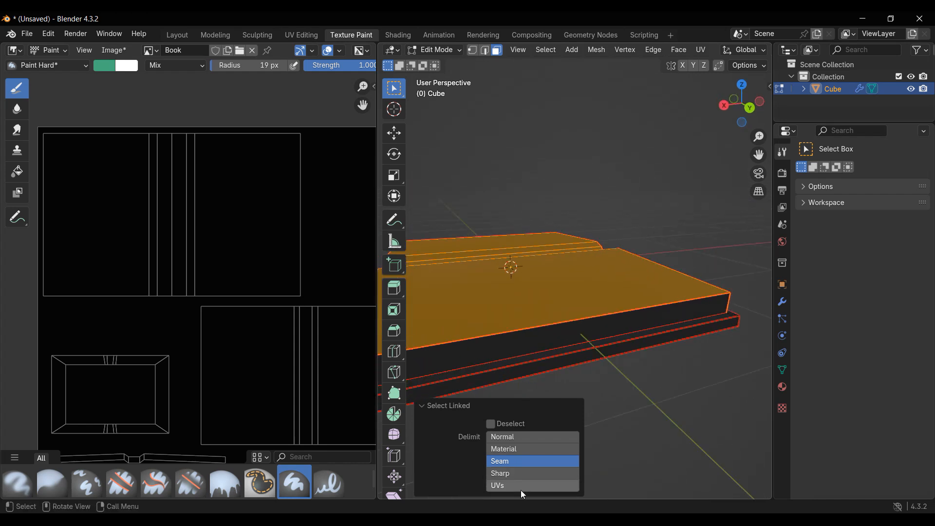
scroll(646, 326, down, 2)
middle_drag(591, 336, 418, 351)
scroll(604, 276, up, 1)
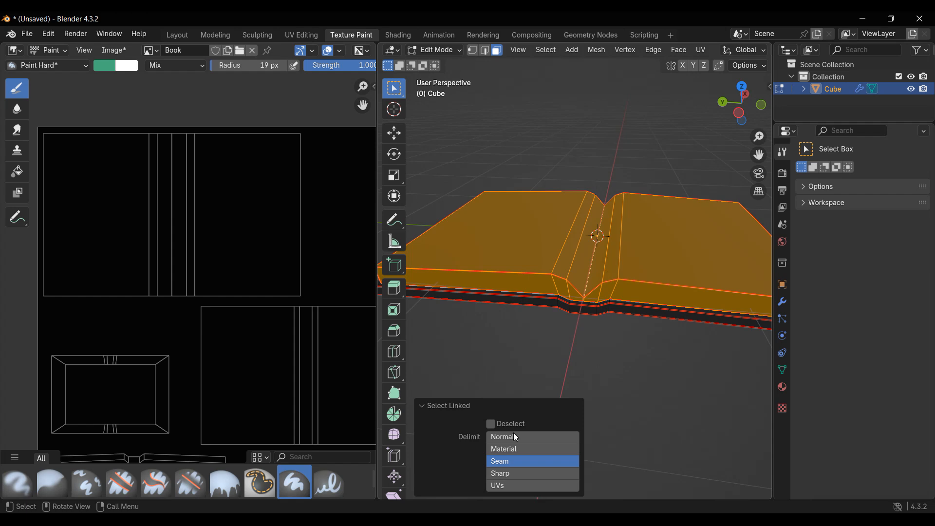
Add the page block's front edge to the face selection, selecting linked faces delimited by Seam
click(523, 281)
key(ctrl+l)
middle_drag(565, 287, 633, 336)
scroll(587, 271, up, 4)
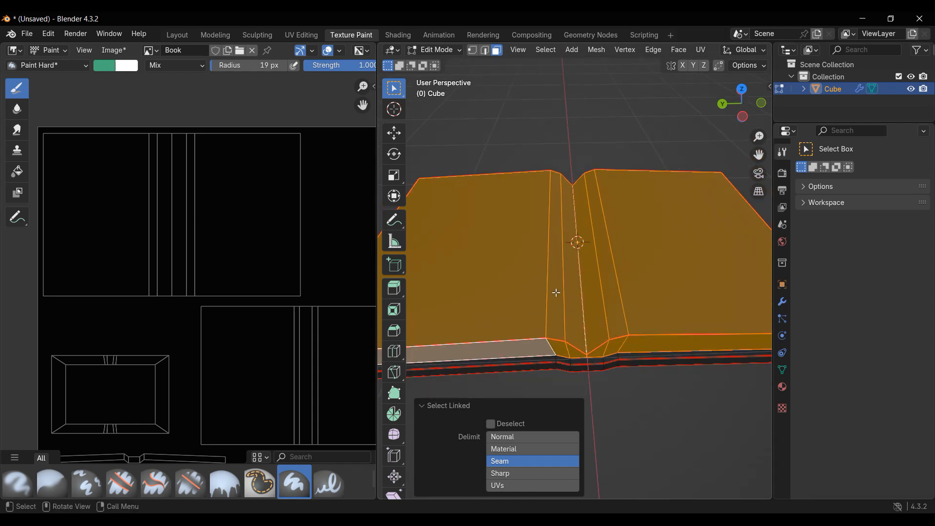
Return to Texture Paint mode and fill the selected page block faces with the green colour using the Fill tool
key(Tab)
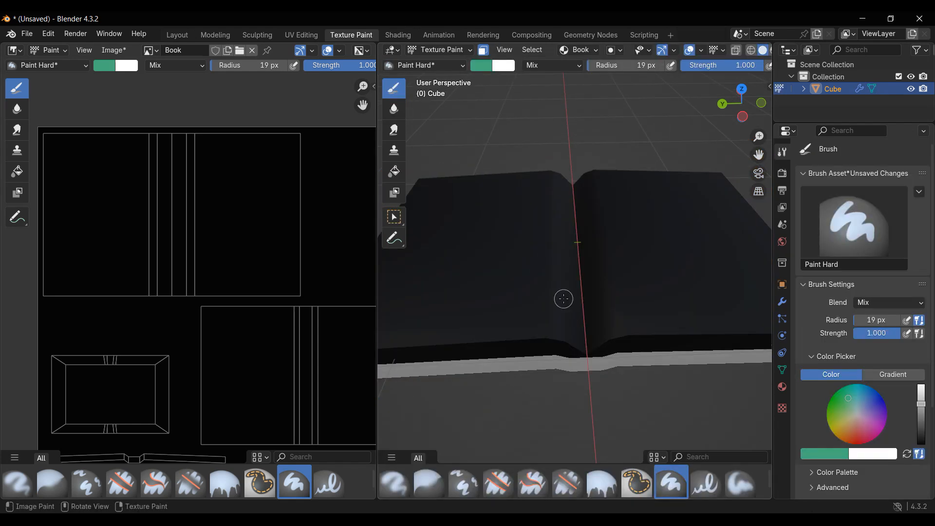
click(398, 176)
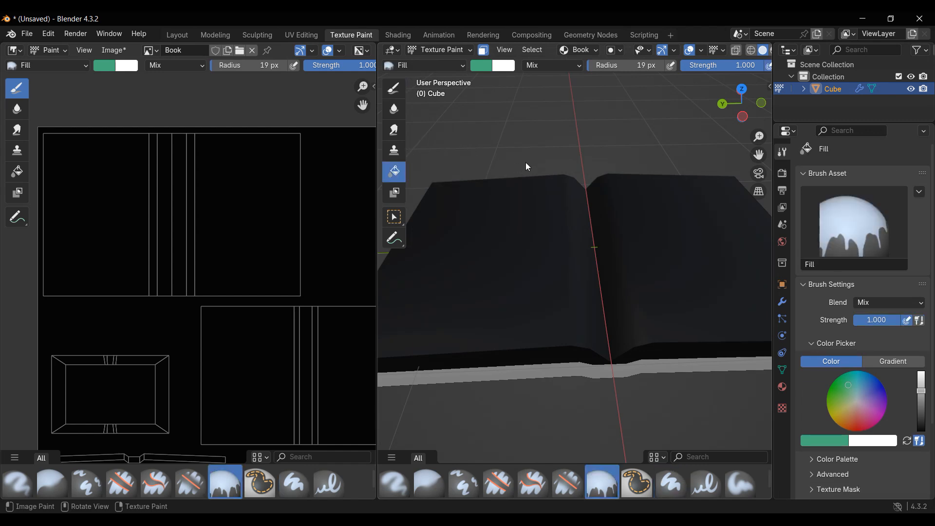
click(567, 153)
middle_drag(567, 153, 573, 229)
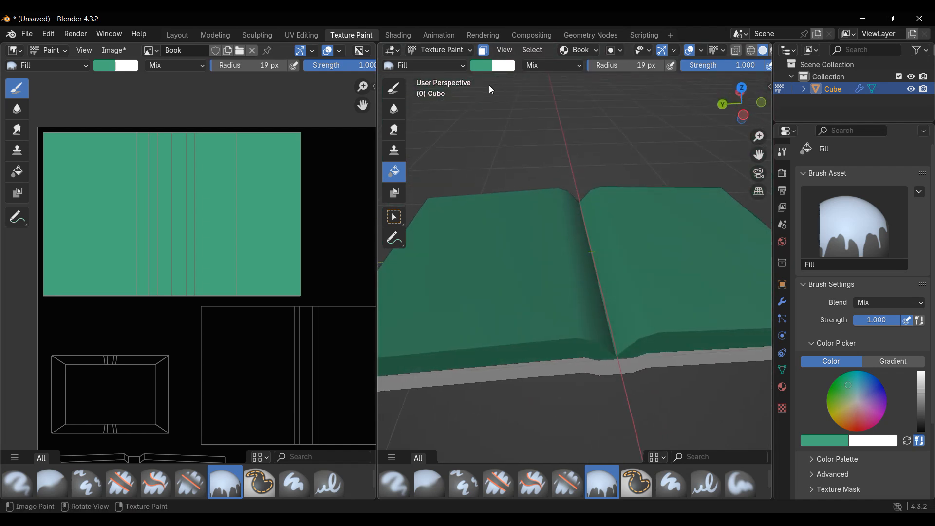
Set the Fill tool's colour to near-white #F5F5F5, with saturation 0 and value 0.960
click(486, 66)
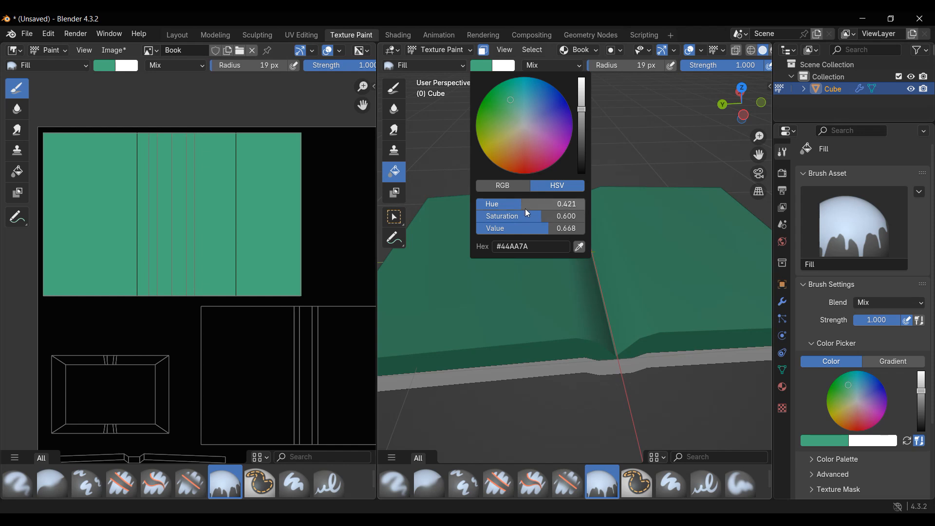
drag(538, 216, 478, 215)
drag(582, 109, 582, 79)
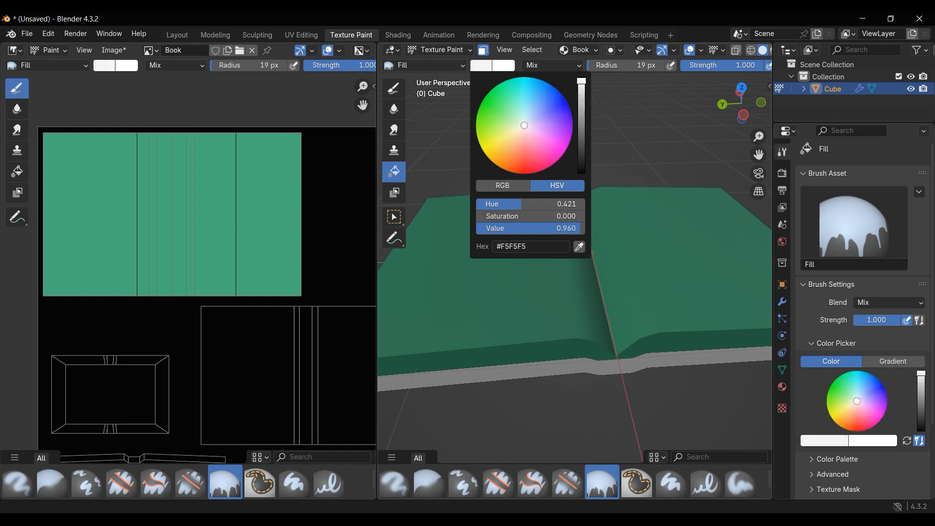
Raise the fill colour to pure white #FFFFFF and fill the selected page block faces with it
mouse_move(643, 165)
mouse_down()
mouse_move(627, 160)
mouse_move(516, 261)
mouse_up()
scroll(452, 271, up, 3)
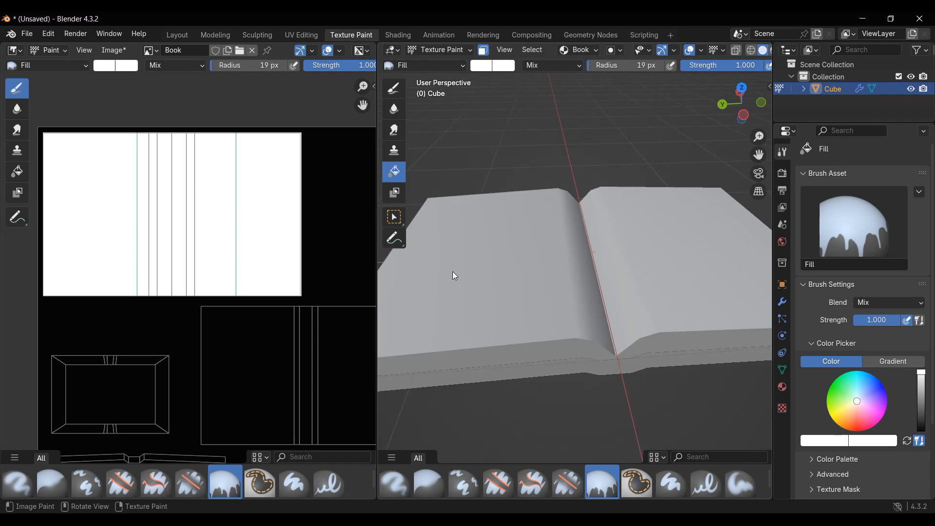
Examine the margin between the edge of the white page fill and its UV island outline in the image
scroll(304, 308, up, 4)
middle_drag(313, 354, 120, 306)
scroll(241, 290, up, 4)
middle_drag(302, 314, 254, 274)
scroll(244, 292, up, 5)
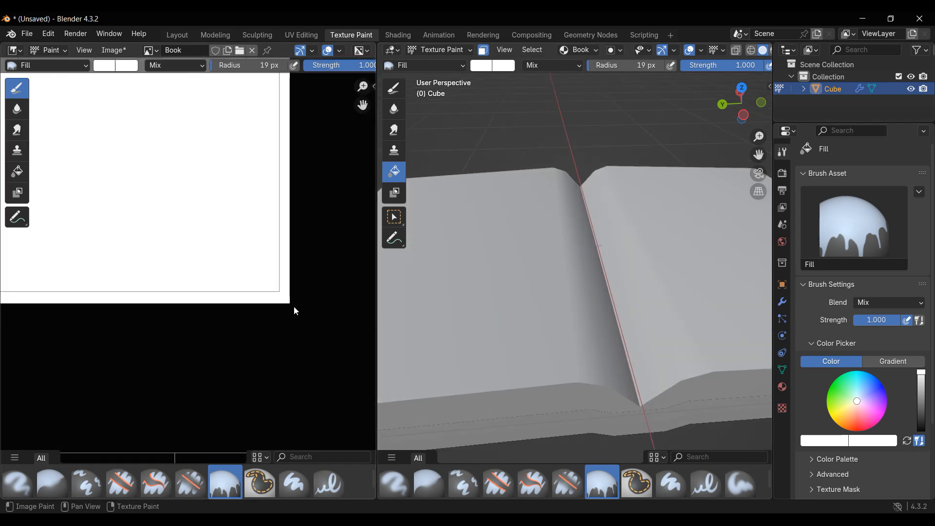
scroll(203, 272, down, 8)
middle_drag(293, 307, 215, 266)
scroll(202, 283, down, 3)
scroll(198, 273, up, 4)
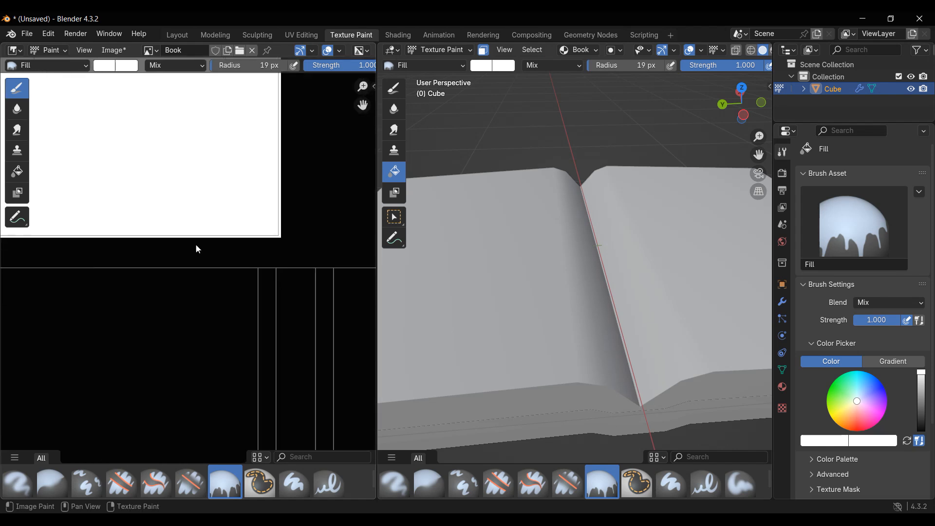
scroll(227, 241, up, 3)
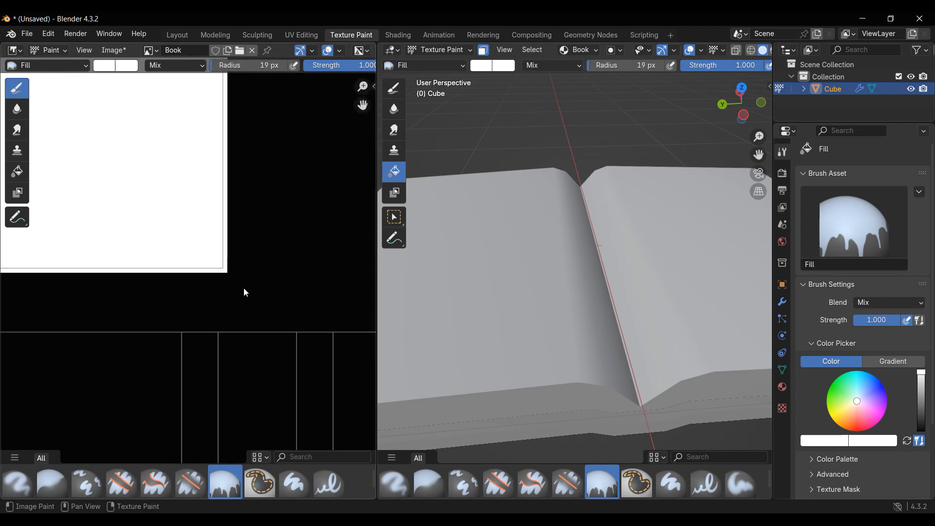
scroll(229, 269, down, 3)
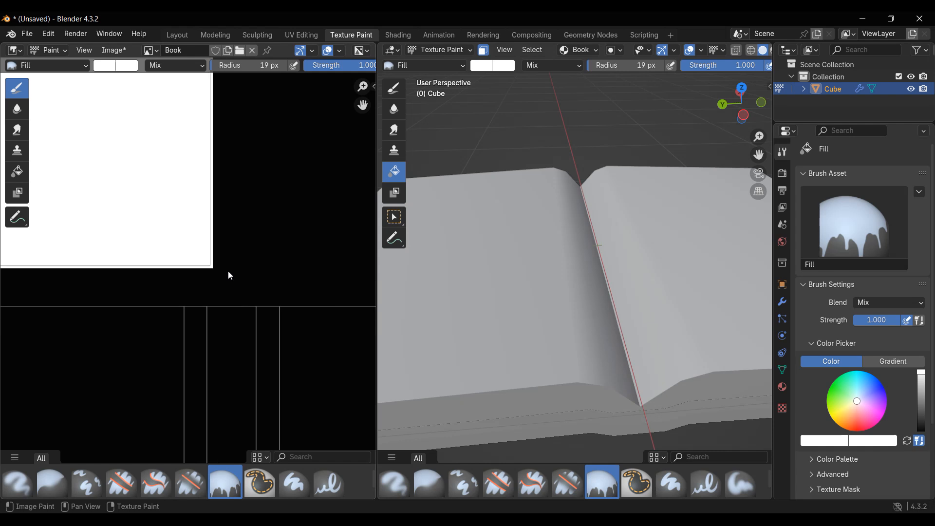
scroll(223, 268, up, 1)
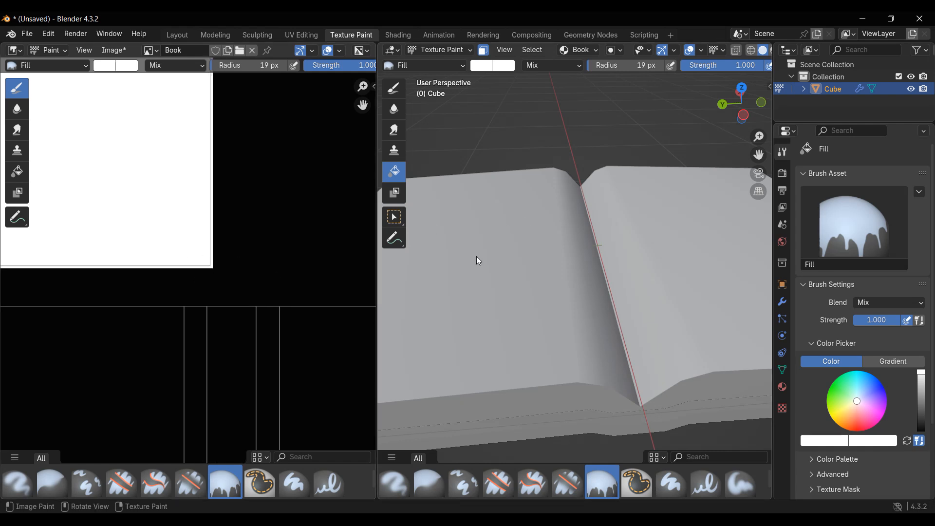
With the Brush tool, paint white past the lower and right edges of the large page island in the Book image
scroll(239, 195, down, 6)
middle_drag(104, 251, 308, 343)
scroll(174, 221, up, 2)
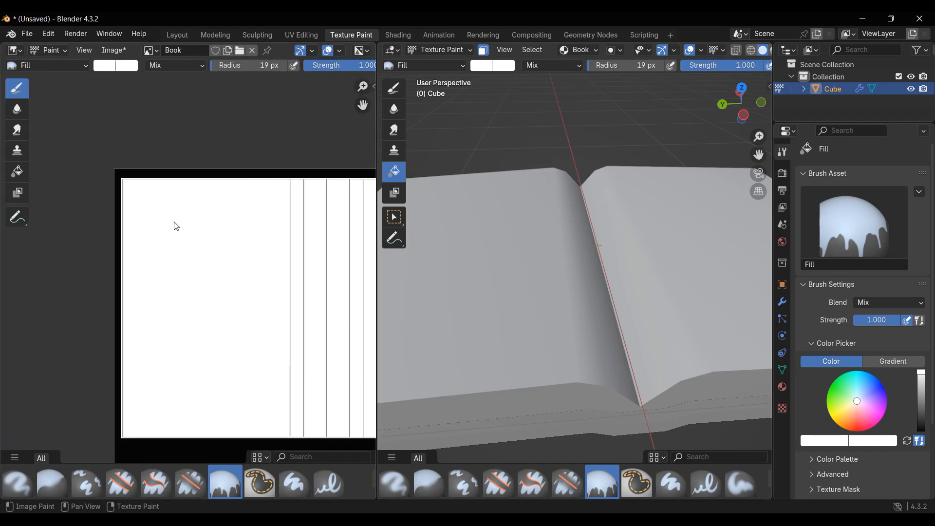
scroll(173, 227, up, 1)
middle_drag(248, 284, 163, 163)
scroll(230, 253, down, 1)
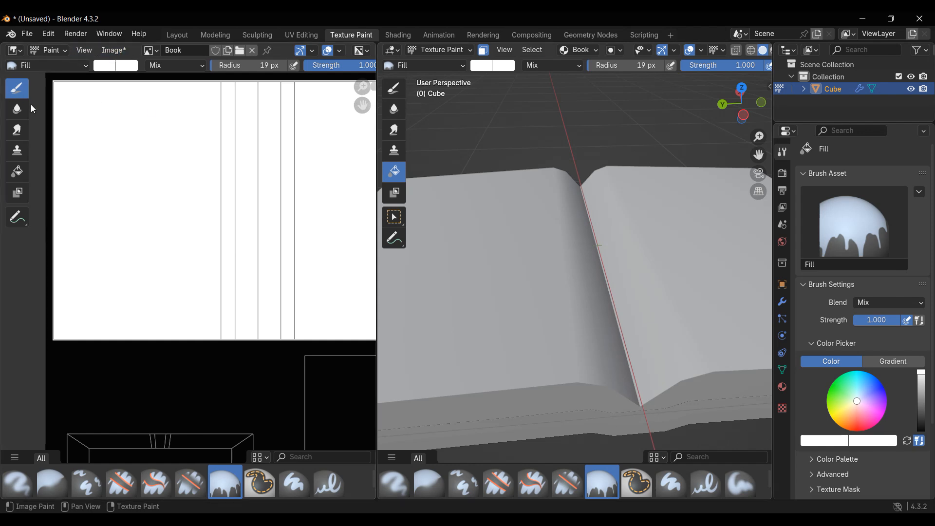
click(17, 89)
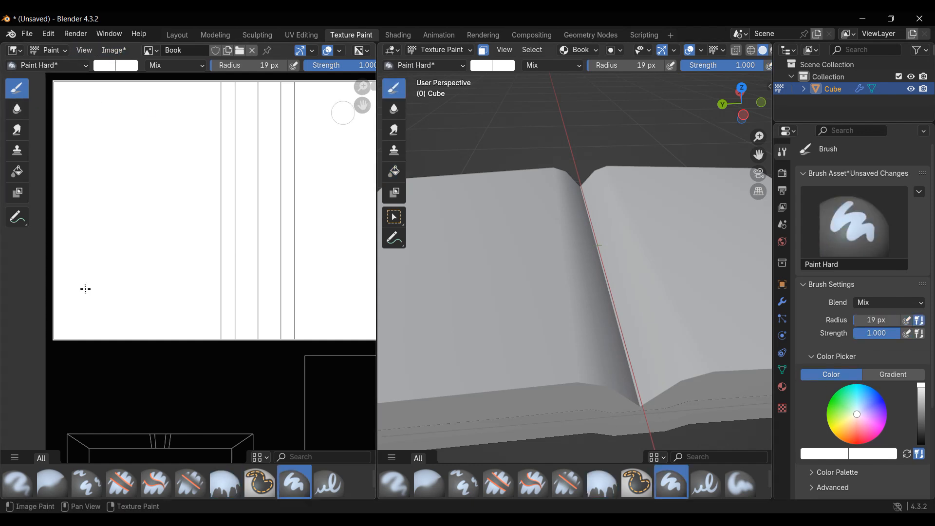
shift+middle_drag(213, 282, 180, 226)
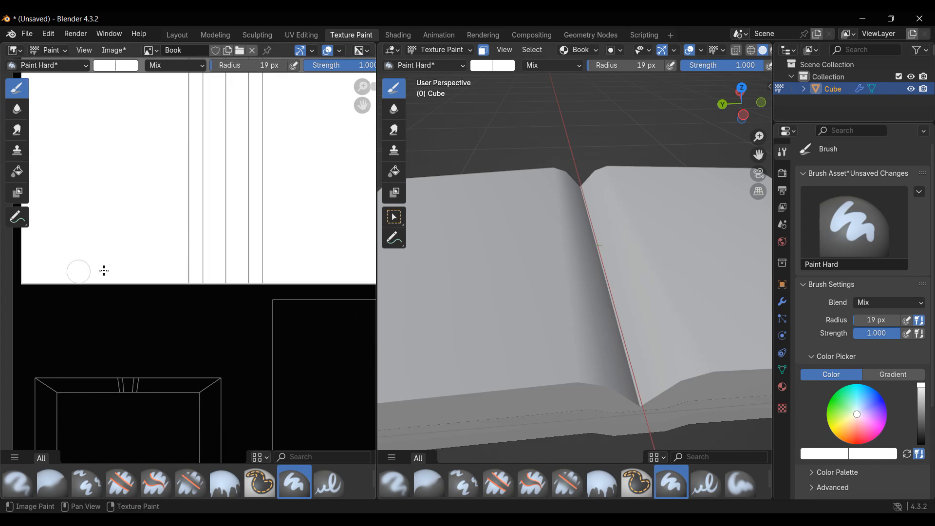
drag(258, 279, 357, 279)
shift+middle_drag(280, 273, 78, 252)
scroll(165, 253, up, 1)
drag(168, 254, 189, 256)
mouse_move(263, 257)
mouse_down()
mouse_move(178, 255)
mouse_move(257, 258)
mouse_move(259, 129)
mouse_up()
shift+middle_drag(244, 161, 240, 371)
mouse_move(252, 346)
mouse_down()
mouse_move(263, 173)
mouse_move(252, 156)
mouse_up()
Extend the white paint past the page island's upper and left edges and the rest of its lower edge
shift+middle_drag(213, 254, 332, 240)
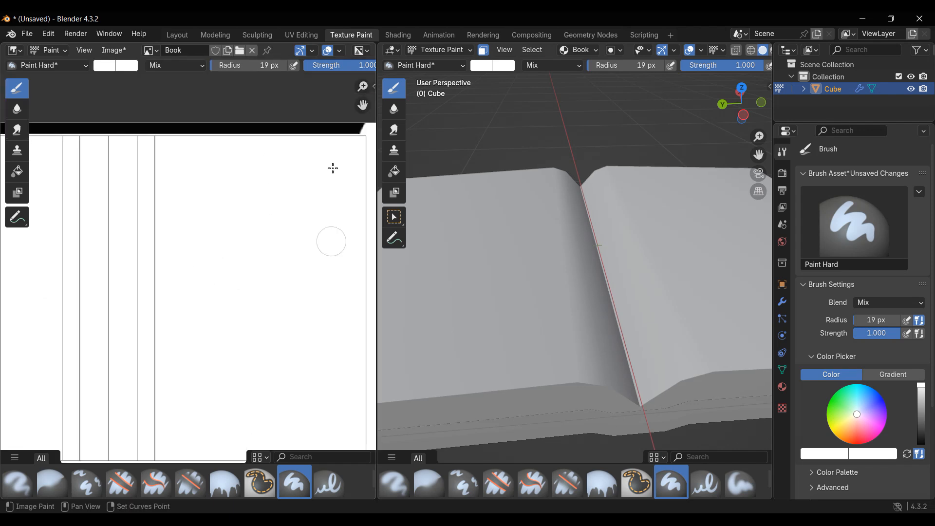
shift+middle_drag(333, 165, 289, 174)
drag(324, 150, 121, 142)
mouse_move(129, 203)
shift+middle_down()
mouse_move(207, 219)
mouse_move(339, 200)
shift+middle_up()
drag(339, 142, 69, 148)
mouse_move(128, 211)
shift+middle_down()
mouse_move(265, 221)
mouse_move(325, 138)
shift+middle_up()
mouse_move(326, 138)
mouse_down()
mouse_move(129, 126)
mouse_move(137, 279)
mouse_up()
mouse_move(146, 273)
shift+middle_down()
mouse_move(165, 119)
mouse_move(136, 98)
shift+middle_up()
mouse_move(134, 122)
mouse_down()
mouse_move(139, 283)
mouse_move(190, 306)
mouse_move(324, 302)
mouse_up()
scroll(514, 317, down, 4)
shift+middle_drag(137, 296, 77, 287)
drag(191, 275, 286, 271)
mouse_move(252, 321)
shift+middle_down()
mouse_move(131, 263)
mouse_move(110, 239)
mouse_move(236, 302)
mouse_move(218, 269)
shift+middle_up()
scroll(104, 236, down, 2)
scroll(253, 325, down, 1)
shift+middle_drag(132, 226, 190, 336)
scroll(232, 258, up, 2)
mouse_move(236, 288)
shift+middle_down()
mouse_move(234, 278)
mouse_move(135, 357)
shift+middle_up()
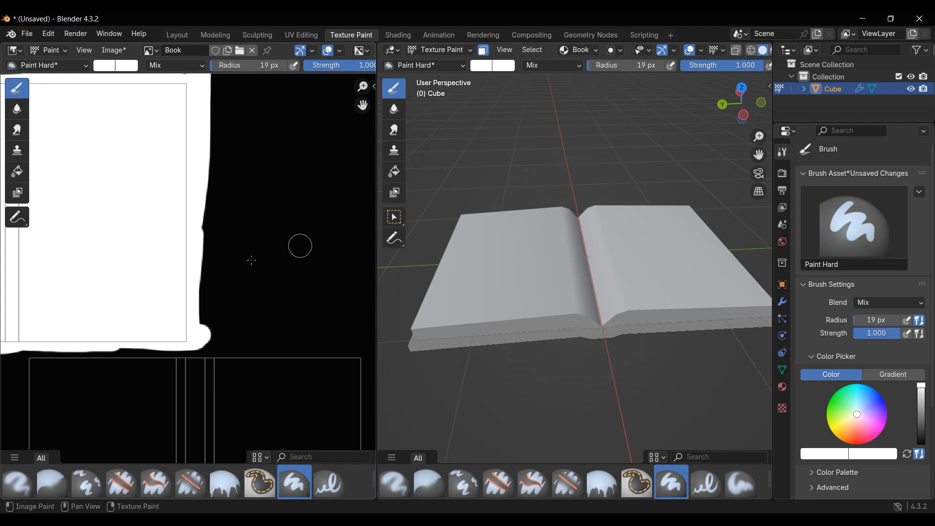
Switch the 3D viewport to Material Preview shading
scroll(217, 286, down, 2)
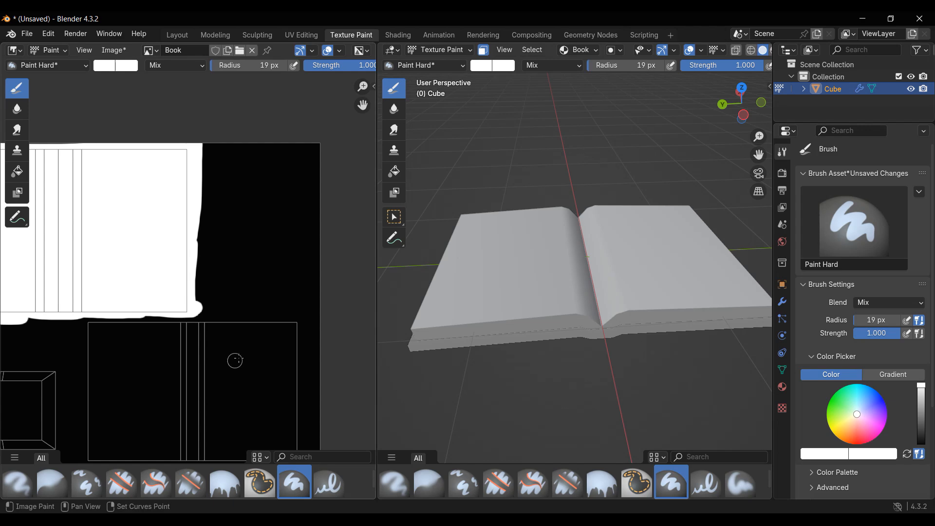
scroll(235, 360, up, 2)
scroll(578, 272, up, 3)
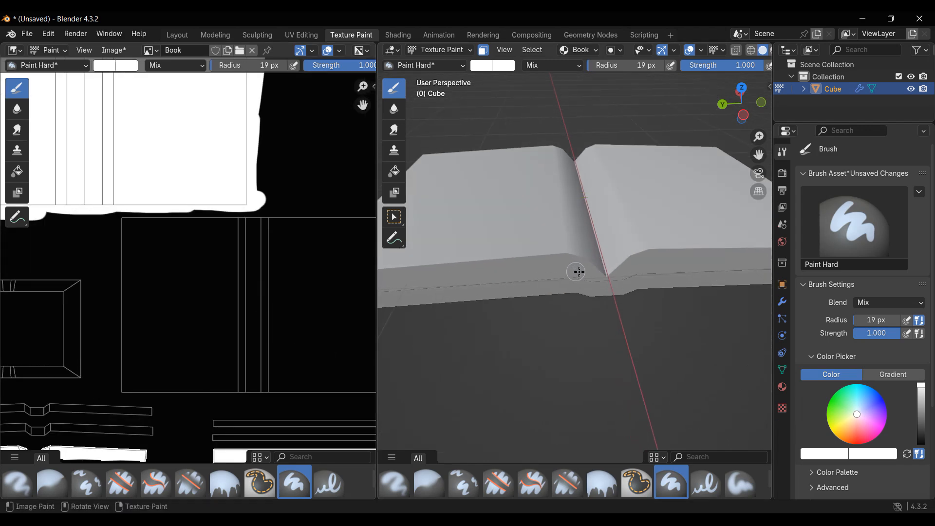
key(Tab)
mouse_move(579, 272)
middle_down()
mouse_move(586, 327)
mouse_move(599, 292)
mouse_move(621, 307)
mouse_move(588, 333)
middle_up()
key(Tab)
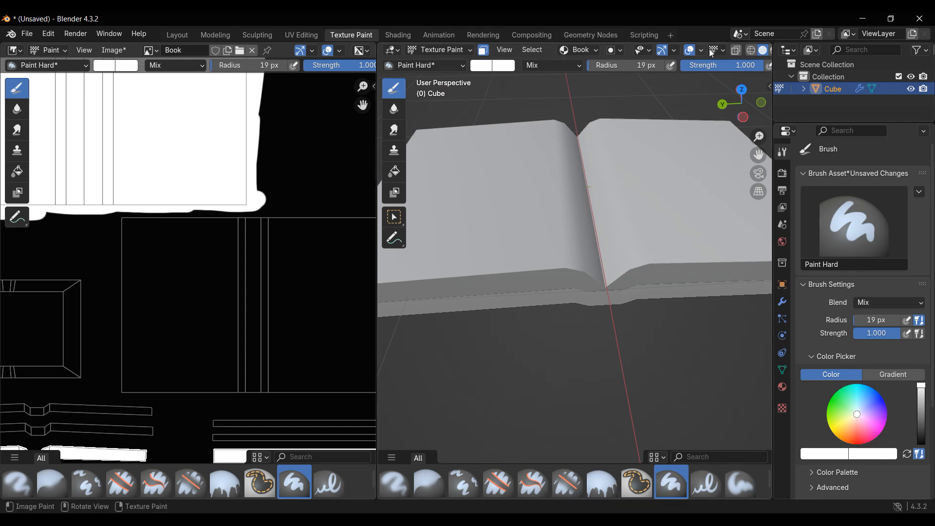
scroll(711, 53, down, 2)
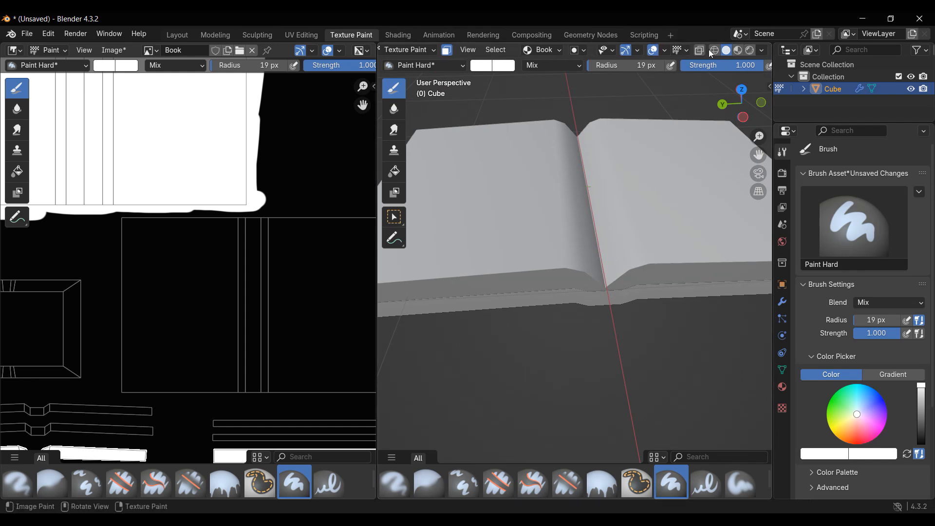
click(739, 51)
In Edit Mode, select all the cover's faces as linked islands instead of the page block, and return to Texture Paint mode
mouse_move(597, 317)
middle_down()
mouse_move(601, 281)
mouse_move(598, 287)
middle_up()
key(Tab)
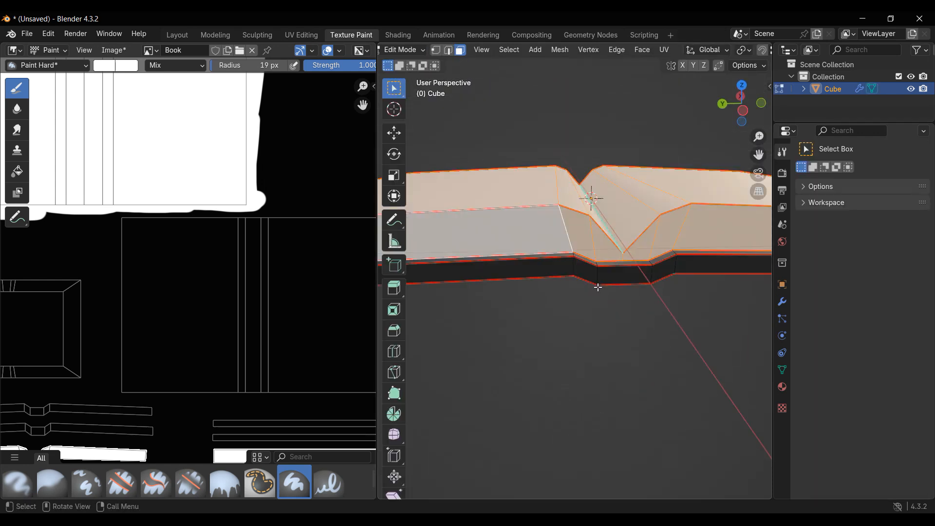
click(603, 282)
key(l)
middle_drag(594, 286, 593, 150)
key(l)
middle_drag(555, 253, 582, 233)
key(l)
mouse_move(461, 288)
middle_down()
mouse_move(588, 282)
mouse_move(576, 292)
mouse_move(606, 271)
mouse_move(495, 361)
mouse_move(638, 307)
mouse_move(637, 277)
mouse_move(612, 386)
mouse_move(505, 187)
middle_up()
key(l)
key(l)
key(l)
key(Tab)
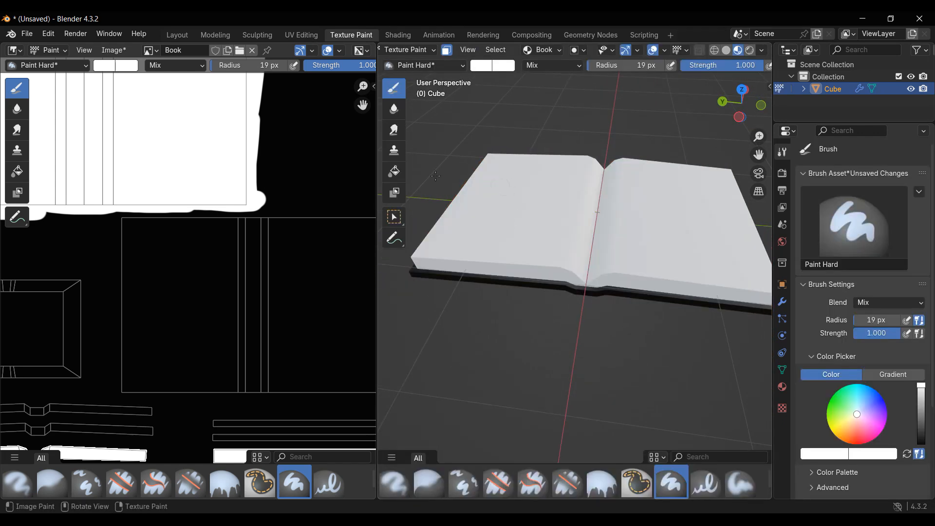
Set the Fill tool's colour to brown #834A1A and fill the selected cover faces with it
click(398, 171)
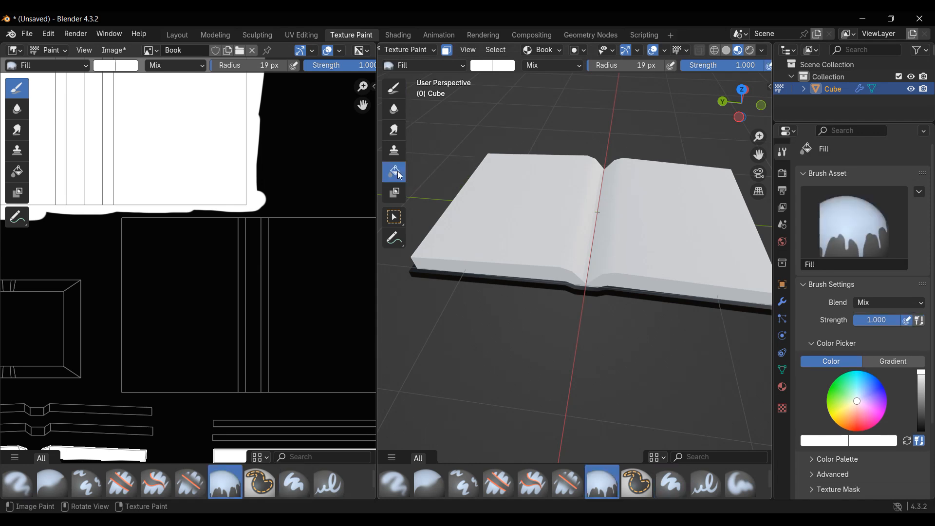
click(484, 67)
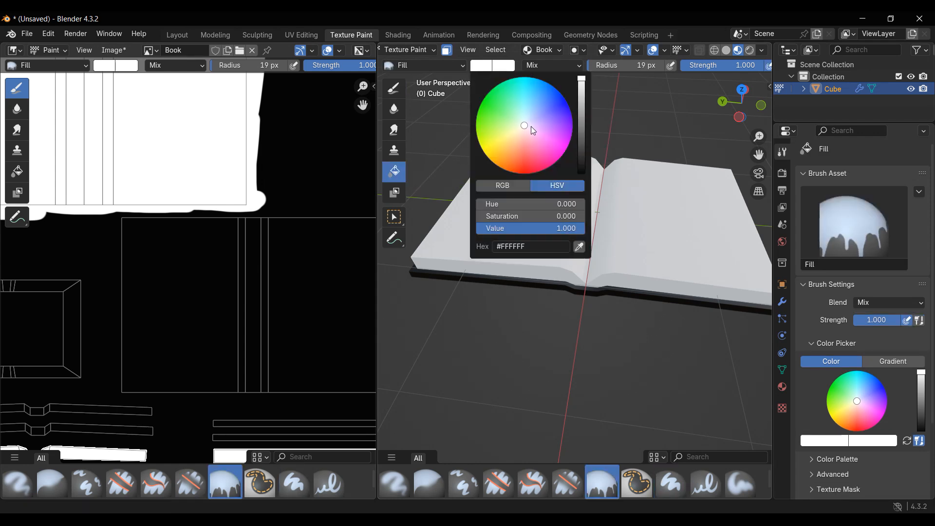
mouse_move(506, 144)
mouse_down()
mouse_move(527, 122)
mouse_move(506, 160)
mouse_up()
drag(582, 79, 581, 124)
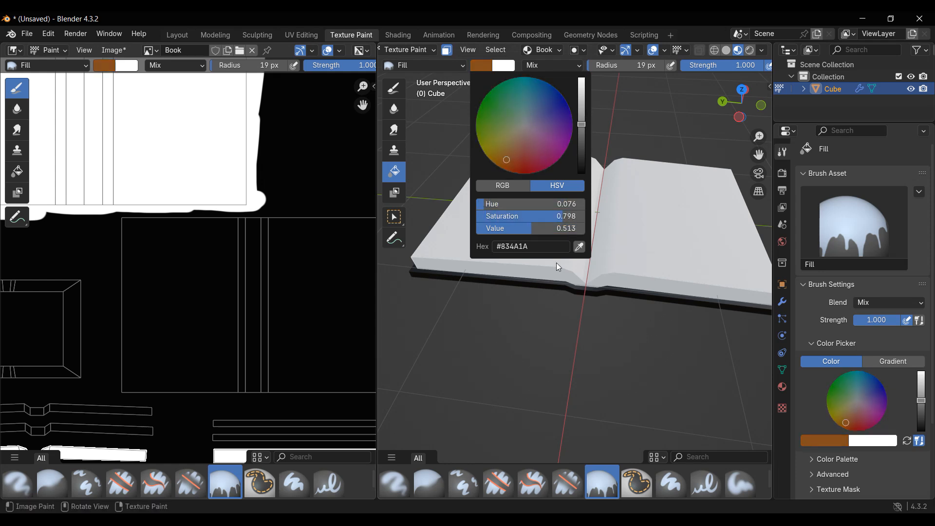
click(509, 344)
Examine the brown cover islands in the image and the coloured book model from several angles
middle_drag(510, 343, 481, 343)
shift+middle_drag(481, 343, 479, 384)
scroll(180, 406, down, 3)
middle_drag(180, 406, 175, 298)
scroll(170, 270, up, 5)
middle_drag(31, 278, 9, 265)
scroll(9, 265, down, 1)
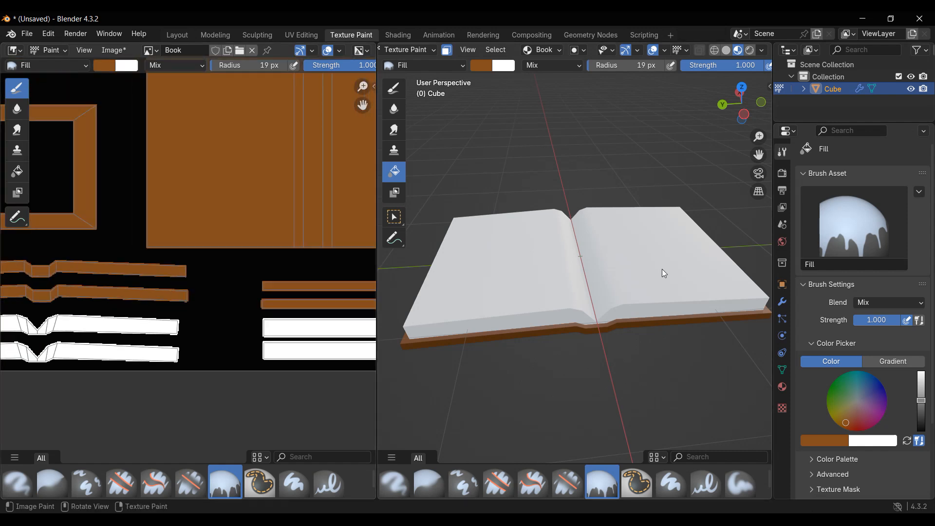
scroll(633, 288, up, 1)
middle_drag(610, 307, 596, 335)
middle_drag(559, 309, 609, 293)
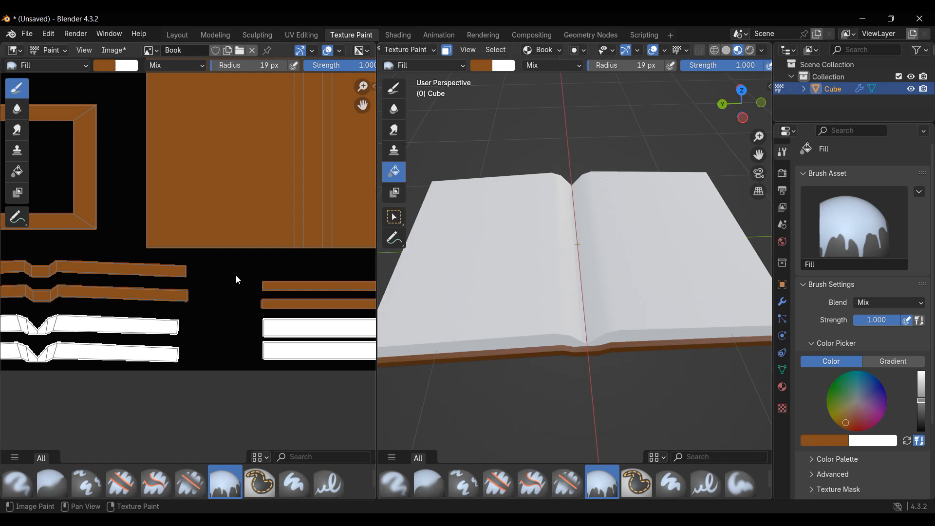
scroll(228, 285, down, 2)
middle_drag(647, 320, 419, 336)
scroll(263, 273, up, 2)
middle_drag(255, 166, 137, 256)
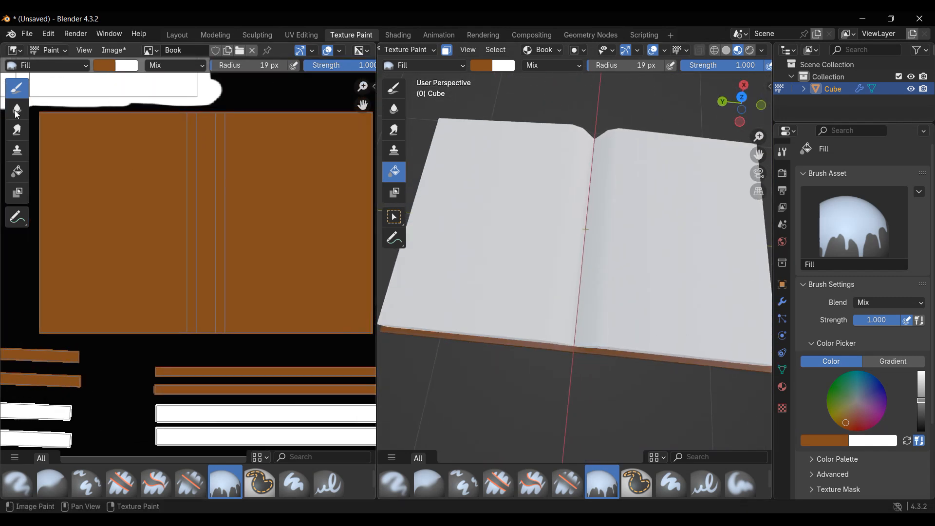
Switch to the Brush tool, set its colour to the muted brown #834D2F and its radius to 13 px
click(398, 95)
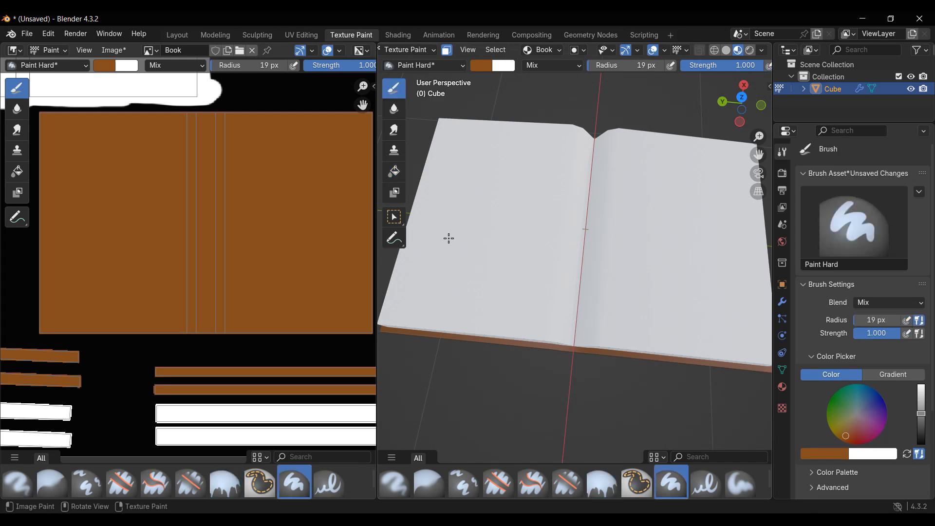
mouse_move(507, 271)
middle_down()
mouse_move(522, 182)
mouse_move(514, 310)
middle_up()
scroll(109, 236, up, 2)
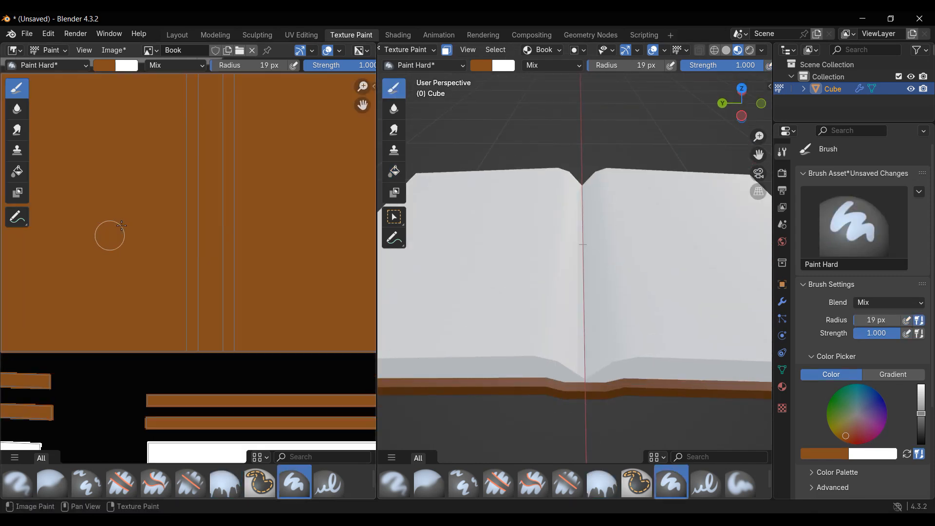
shift+middle_drag(131, 235, 167, 296)
scroll(165, 294, down, 1)
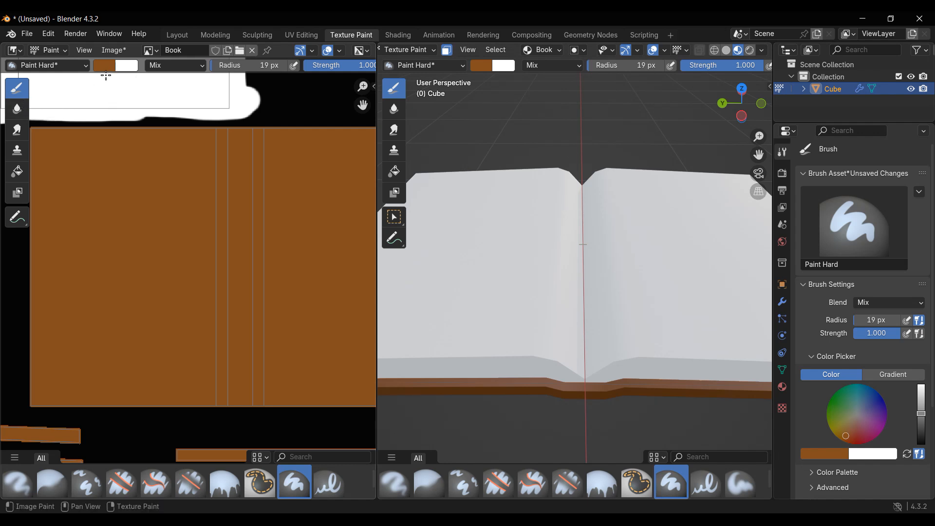
click(105, 66)
drag(129, 151, 136, 155)
scroll(146, 313, up, 1)
middle_drag(146, 313, 222, 382)
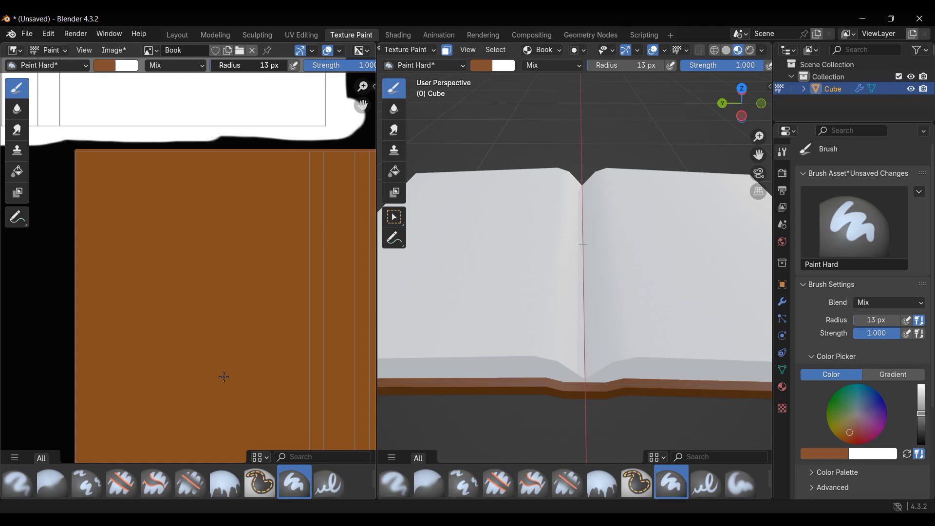
scroll(114, 185, up, 1)
middle_drag(114, 184, 126, 239)
scroll(122, 246, up, 1)
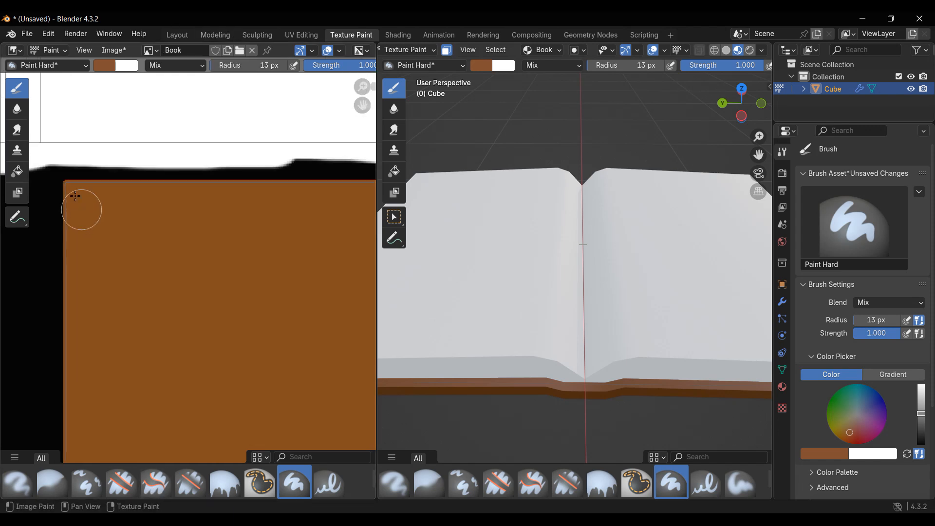
Try a muted brown stroke along the upper edge of the cover island, check the cover's outside on the model, and undo the stroke
mouse_move(64, 184)
mouse_down()
mouse_move(300, 188)
mouse_move(120, 200)
mouse_up()
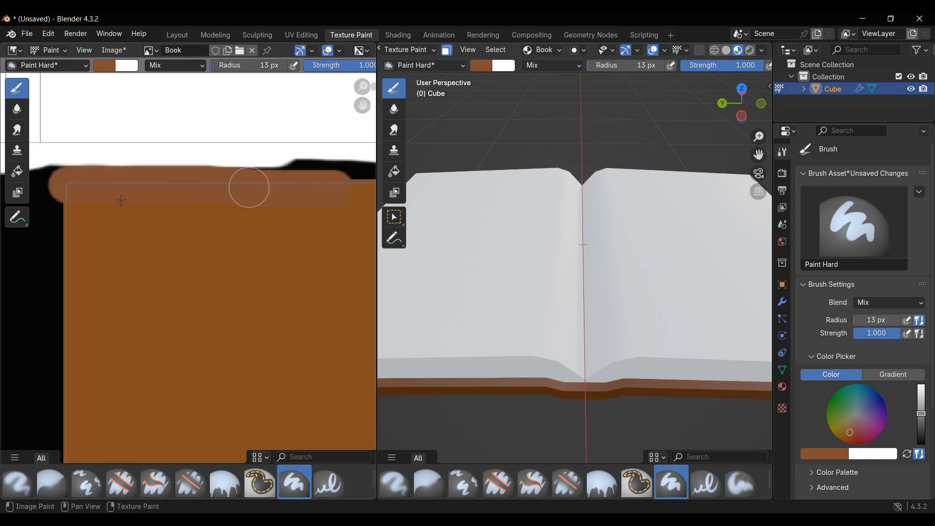
middle_drag(529, 306, 752, 266)
scroll(560, 261, down, 2)
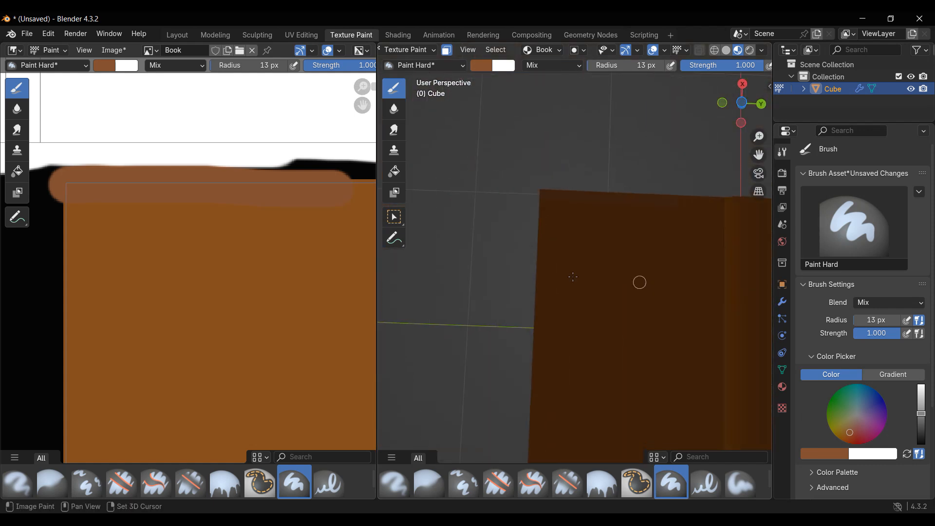
scroll(620, 234, up, 1)
scroll(622, 226, up, 1)
shift+middle_drag(623, 226, 593, 259)
key(ctrl+z)
key(ctrl+z)
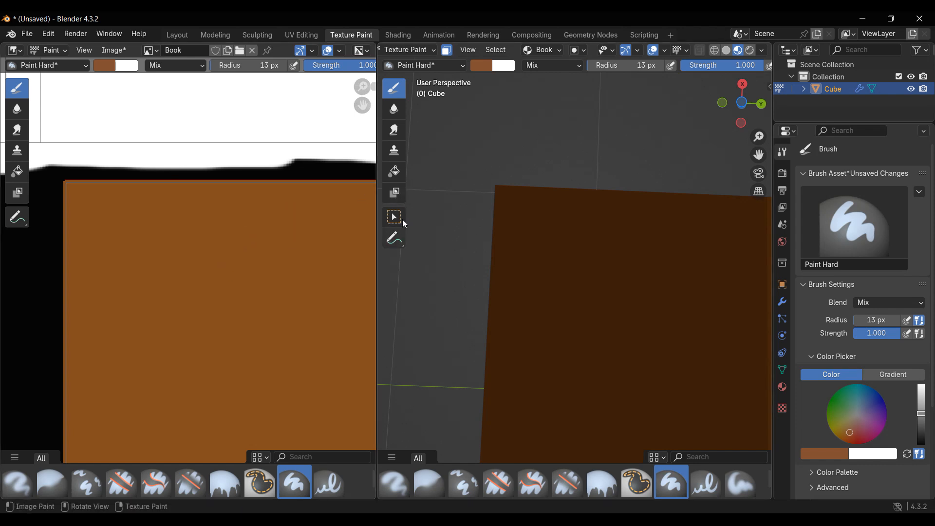
Sample the cover's brown from the Book image as the brush colour with the eyedropper
mouse_move(203, 265)
middle_down()
mouse_move(176, 292)
mouse_move(201, 247)
middle_up()
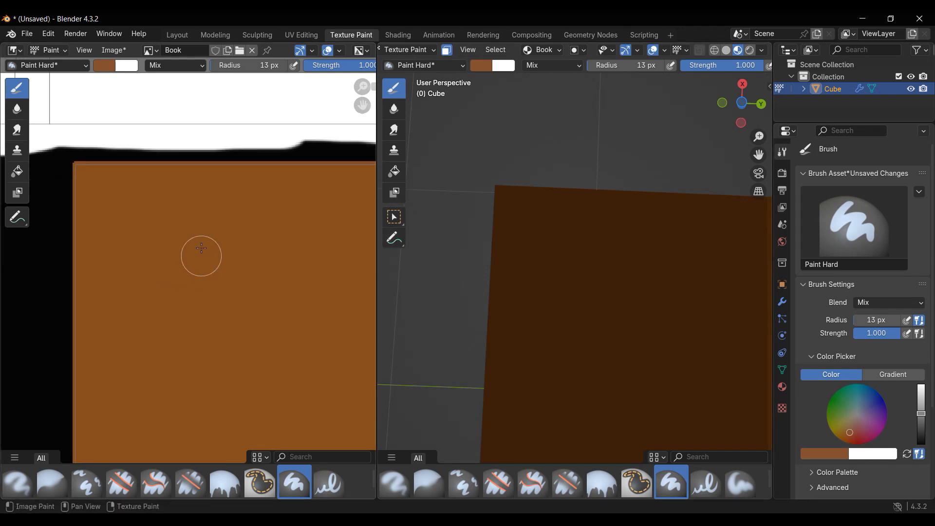
click(104, 68)
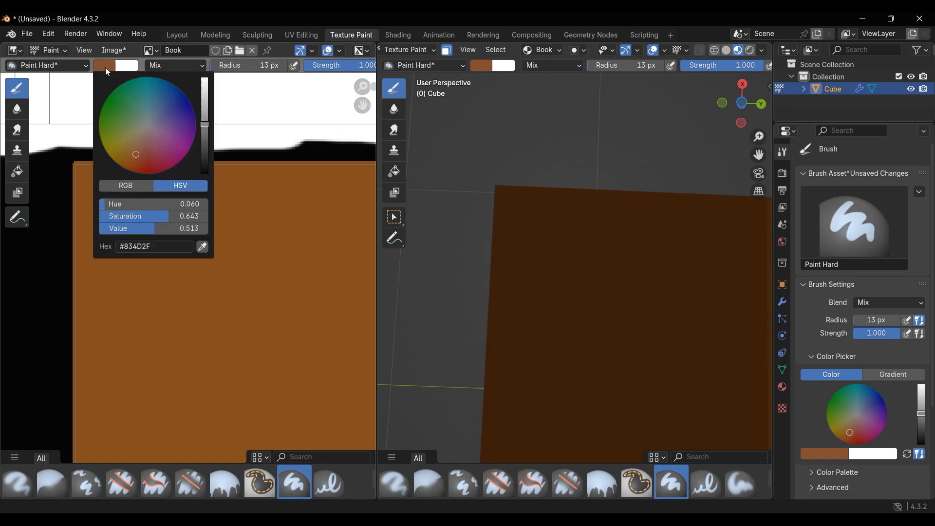
click(202, 248)
click(171, 252)
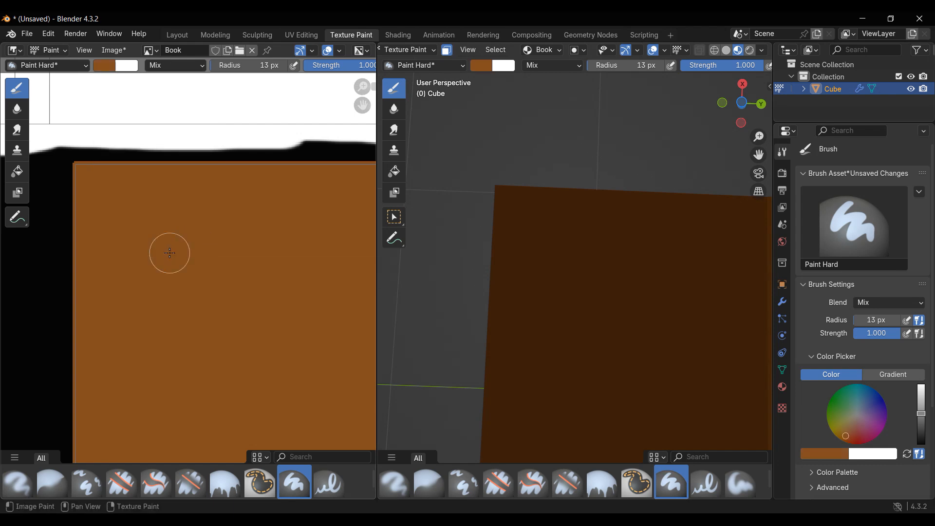
Try sampling the page white as the brush colour with the eyedropper, and sample the cover's brown back from the Book image
scroll(166, 260, down, 2)
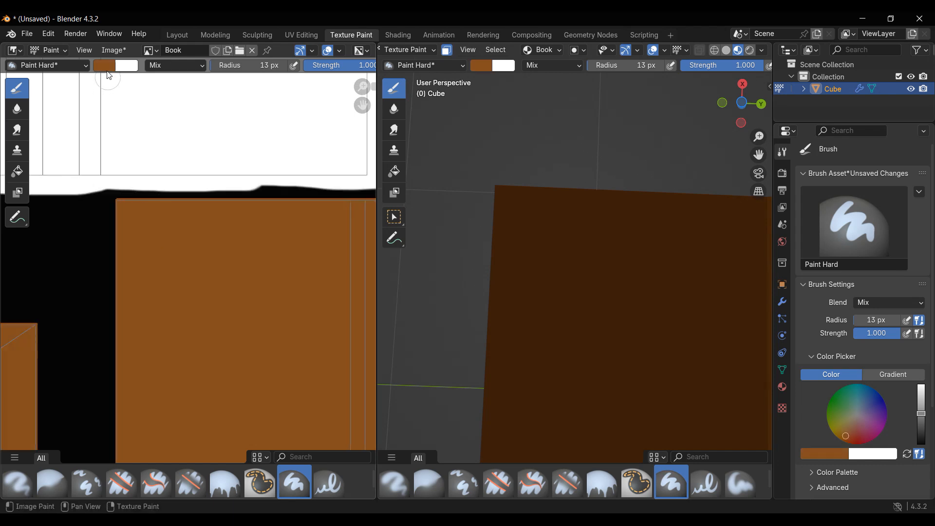
scroll(113, 207, up, 2)
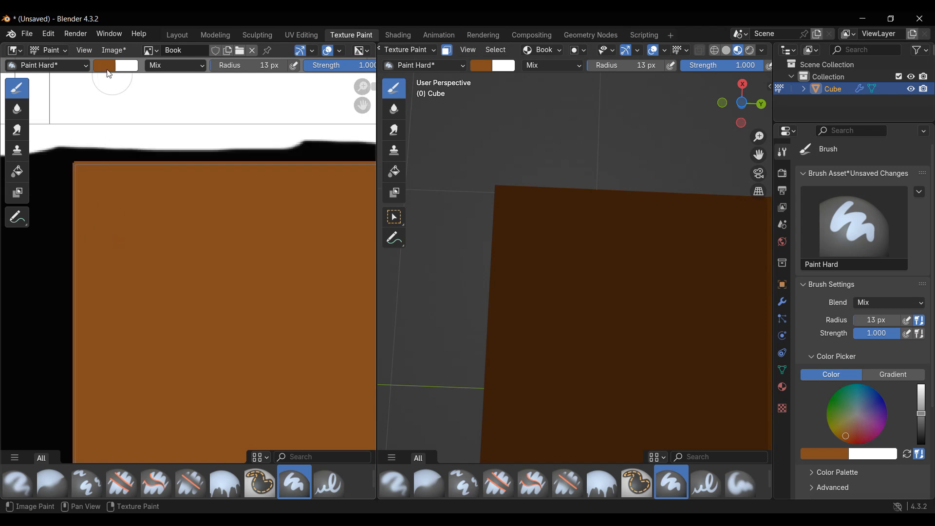
click(105, 66)
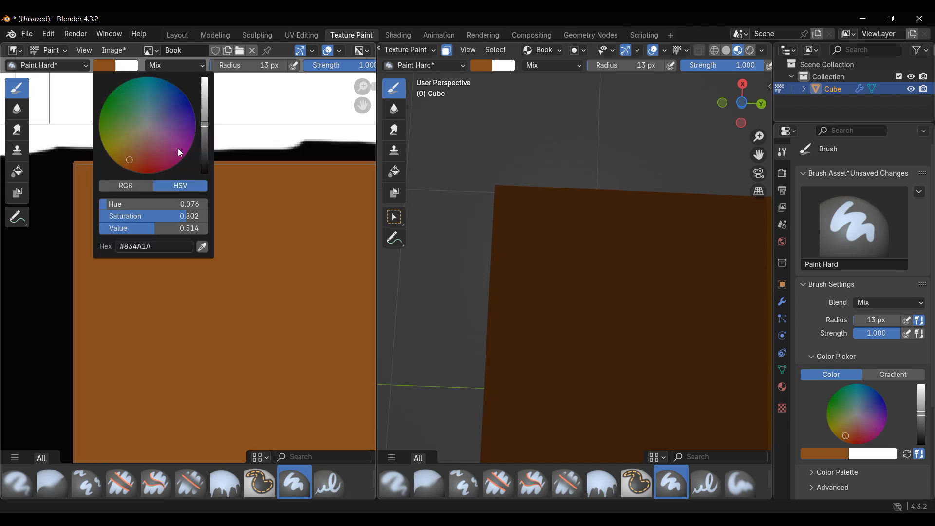
click(202, 247)
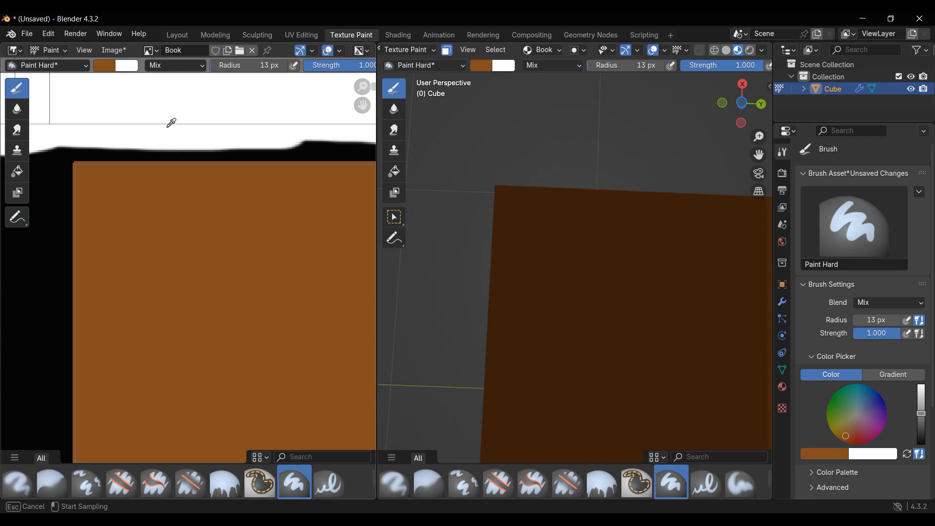
click(219, 89)
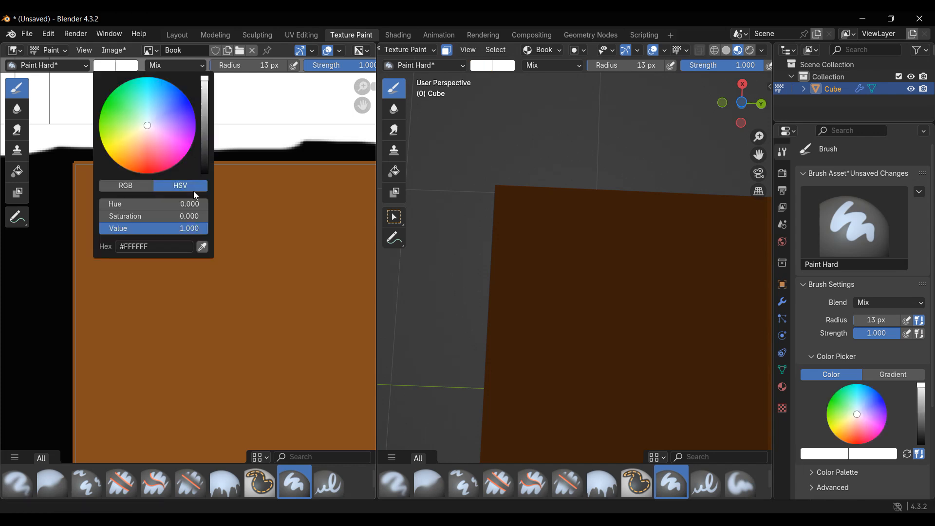
click(202, 247)
click(150, 269)
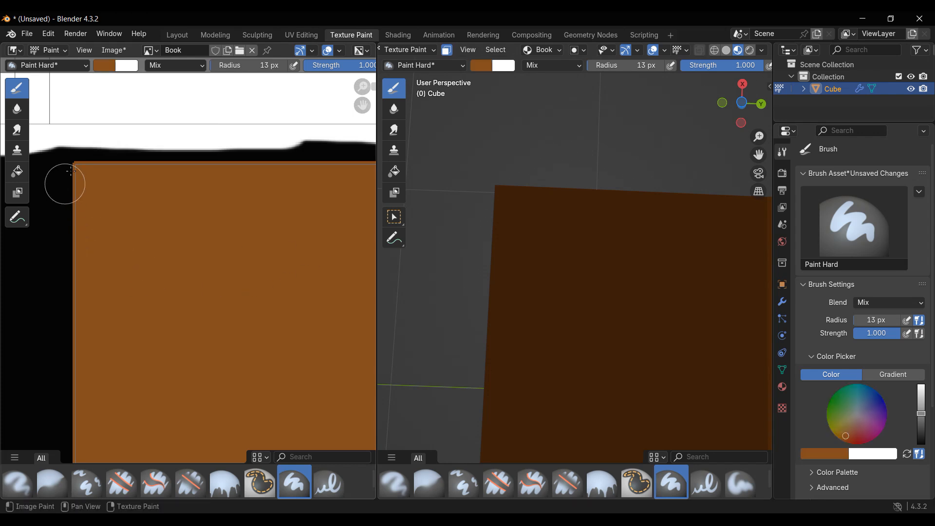
Paint brown past the left edge of the large cover island, from its upper corner down to its lower corner
drag(75, 174, 78, 340)
middle_drag(144, 336, 216, 120)
mouse_move(146, 133)
mouse_down()
mouse_move(141, 323)
mouse_move(151, 347)
mouse_up()
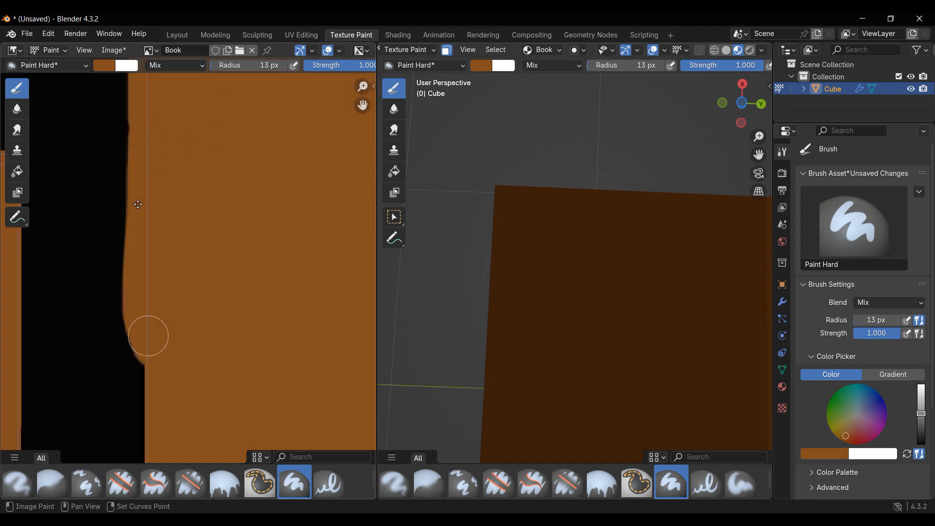
middle_drag(140, 332, 130, 136)
drag(130, 136, 140, 317)
middle_drag(136, 365, 214, 287)
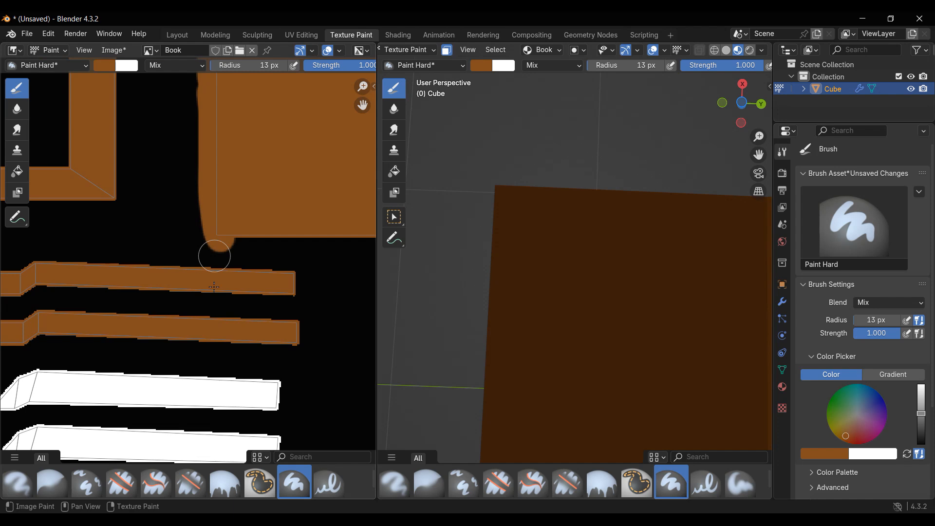
Paint brown over and around the two bent cover strip islands below the frame-shaped island, covering their edges and ends
scroll(237, 290, down, 4)
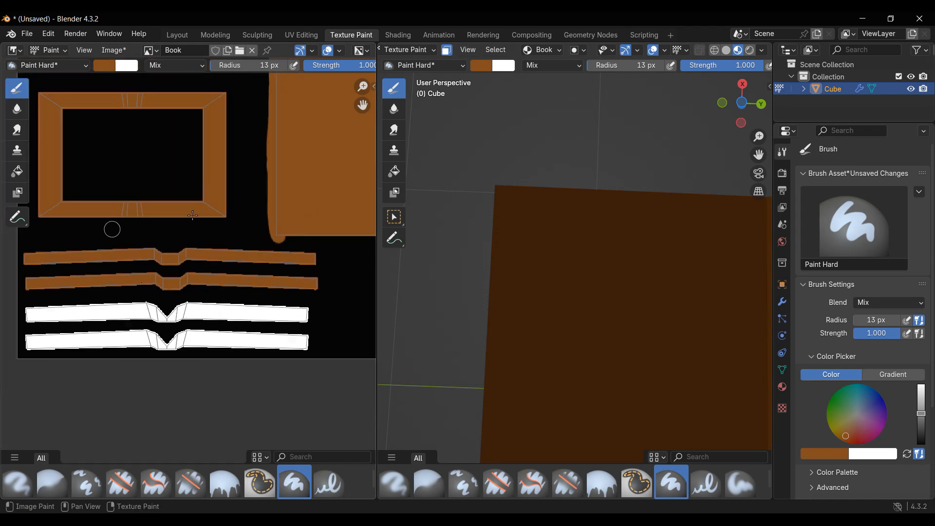
mouse_move(55, 259)
mouse_down()
mouse_move(239, 242)
mouse_move(134, 257)
mouse_move(63, 284)
mouse_up()
mouse_move(133, 290)
mouse_down()
mouse_move(207, 286)
mouse_move(166, 264)
mouse_move(244, 267)
mouse_up()
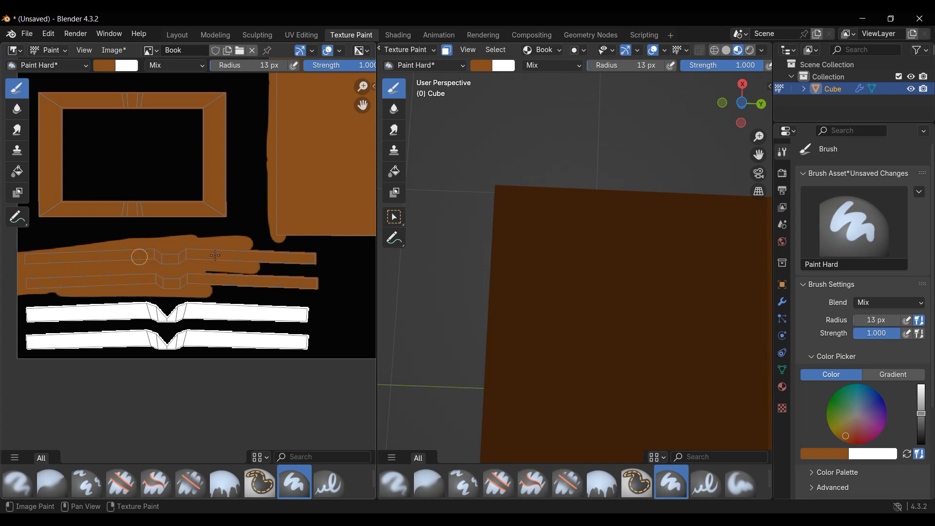
middle_drag(283, 255, 177, 272)
scroll(171, 273, up, 1)
drag(69, 291, 198, 309)
drag(221, 278, 211, 291)
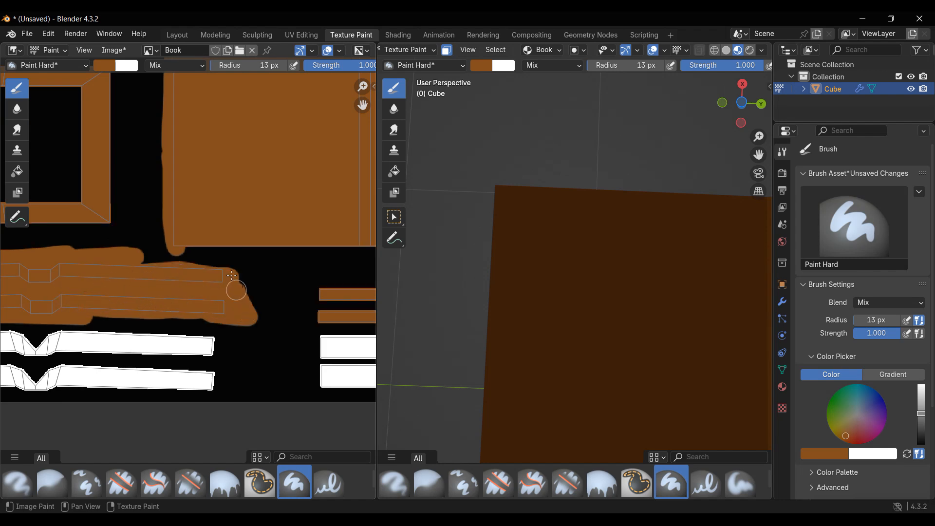
Paint brown over and around all sides of the frame-shaped cover island, including parts of its black interior
middle_drag(109, 206, 196, 290)
mouse_move(160, 294)
mouse_down()
mouse_move(217, 311)
mouse_move(67, 307)
mouse_up()
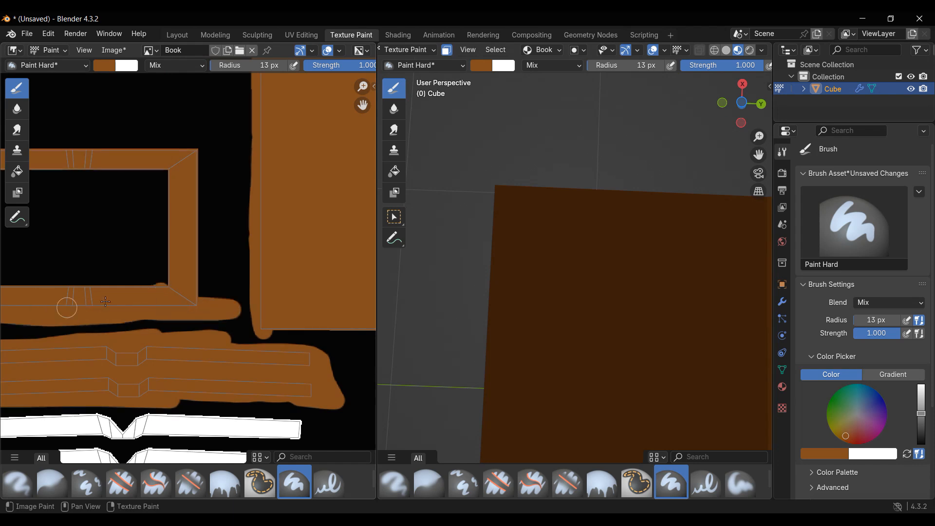
middle_drag(105, 302, 219, 323)
scroll(103, 323, down, 2)
mouse_move(88, 319)
mouse_down()
mouse_move(204, 284)
mouse_move(131, 298)
mouse_up()
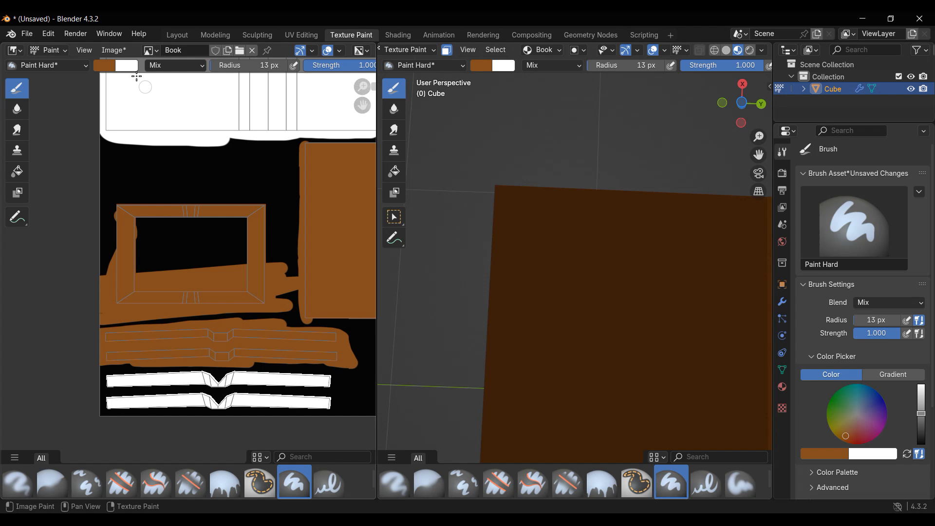
click(108, 51)
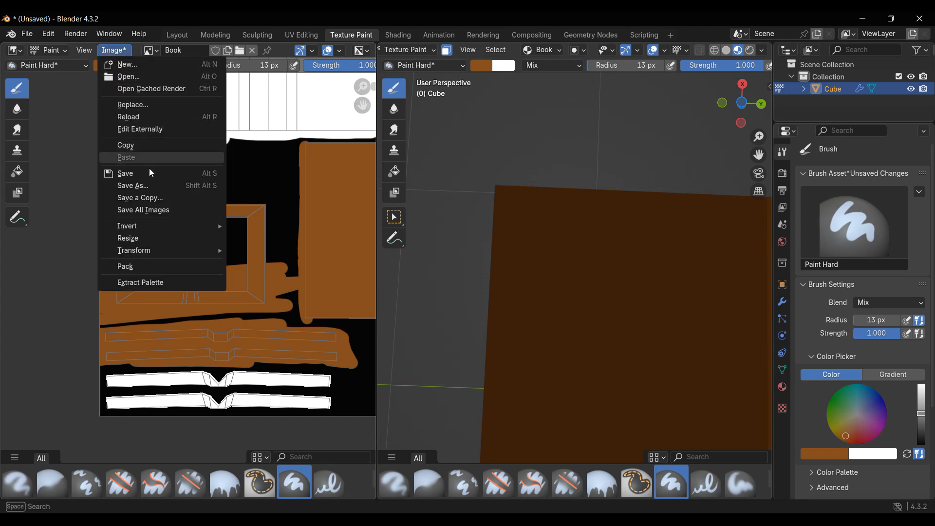
mouse_move(271, 291)
mouse_down()
mouse_move(229, 247)
mouse_move(130, 236)
mouse_up()
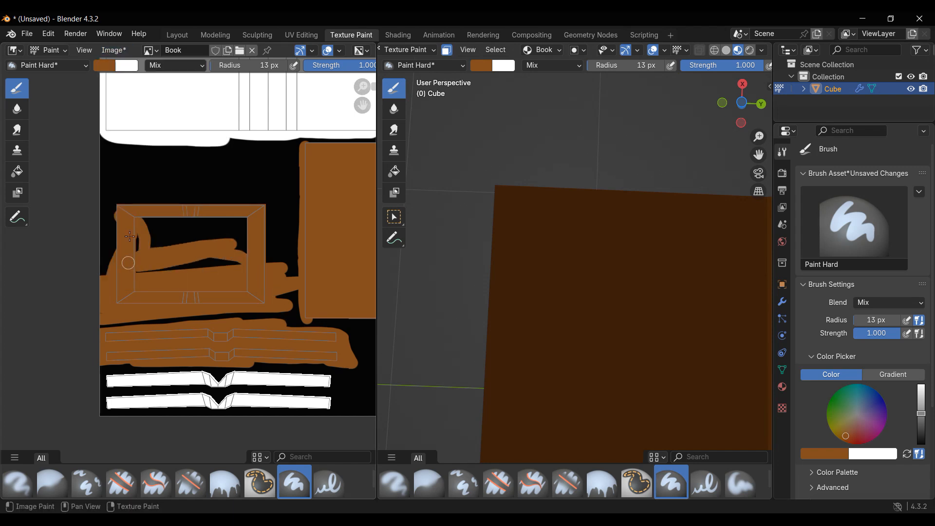
drag(283, 210, 271, 269)
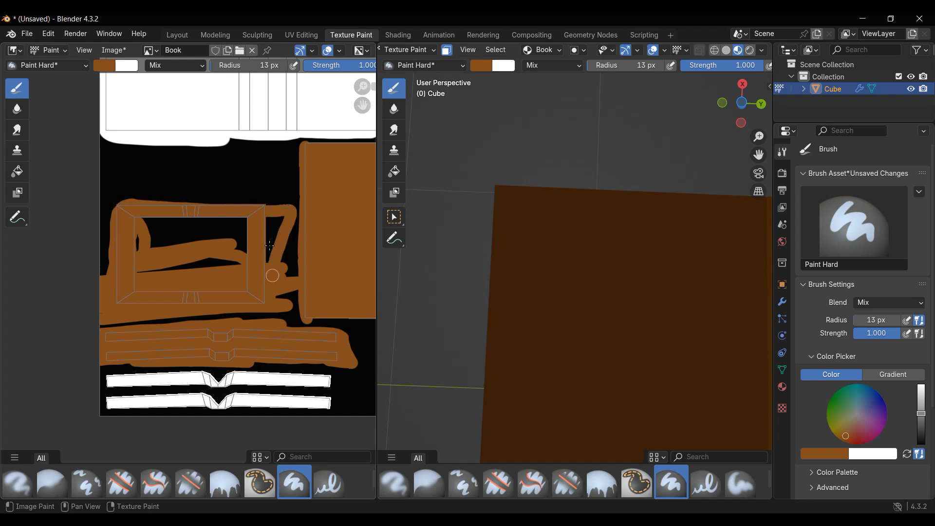
drag(145, 213, 174, 228)
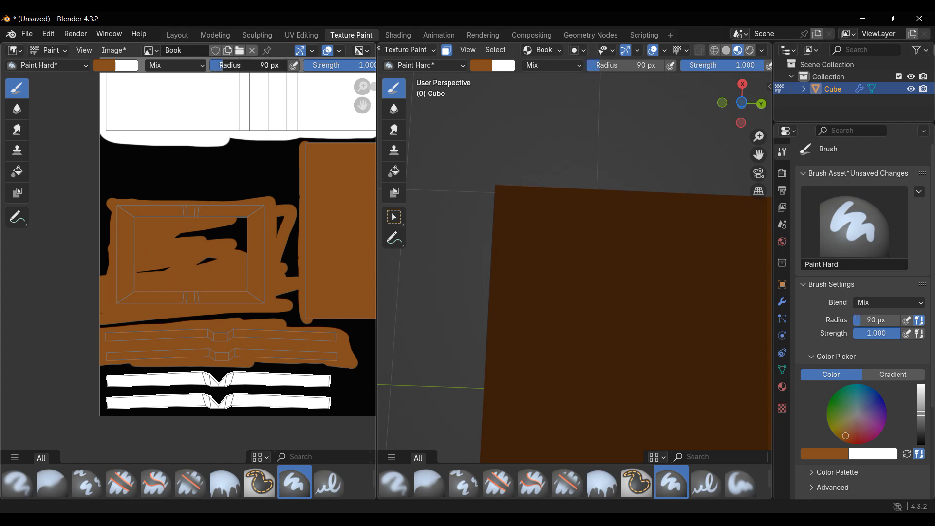
Set the brush radius to 112 px and paint brown broadly around the frame island and the large cover island's lower and right edges
drag(239, 66, 242, 65)
mouse_move(214, 245)
mouse_down()
mouse_move(271, 242)
mouse_move(191, 264)
mouse_move(142, 238)
mouse_move(301, 279)
mouse_move(144, 282)
mouse_move(328, 283)
mouse_up()
middle_drag(265, 276, 41, 248)
mouse_move(41, 248)
mouse_down()
mouse_move(100, 261)
mouse_move(271, 261)
mouse_move(163, 271)
mouse_move(216, 284)
mouse_move(281, 265)
mouse_move(278, 225)
mouse_up()
middle_drag(278, 226, 223, 334)
drag(223, 334, 276, 225)
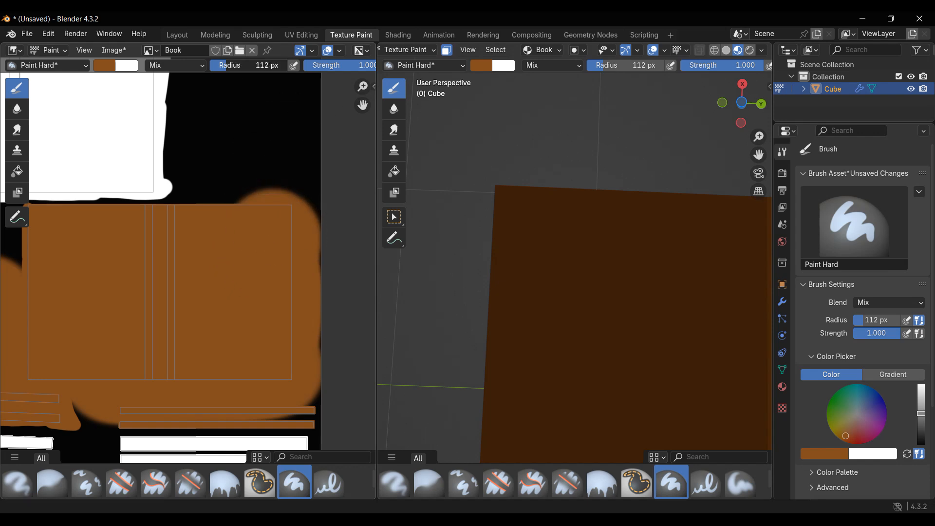
Reduce the brush radius to 34 px and paint brown past the upper edge of the large cover island
middle_drag(100, 250, 273, 322)
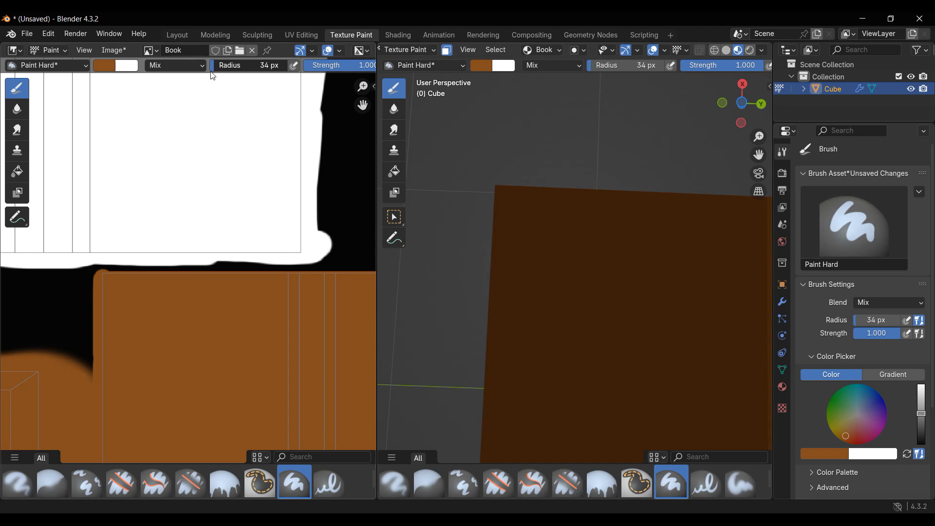
scroll(100, 338, up, 1)
middle_drag(100, 338, 138, 314)
mouse_move(122, 378)
mouse_down()
mouse_move(135, 263)
mouse_move(168, 248)
mouse_move(313, 250)
mouse_up()
middle_drag(313, 250, 100, 271)
mouse_move(53, 268)
mouse_down()
mouse_move(196, 258)
mouse_move(105, 267)
mouse_move(309, 271)
mouse_up()
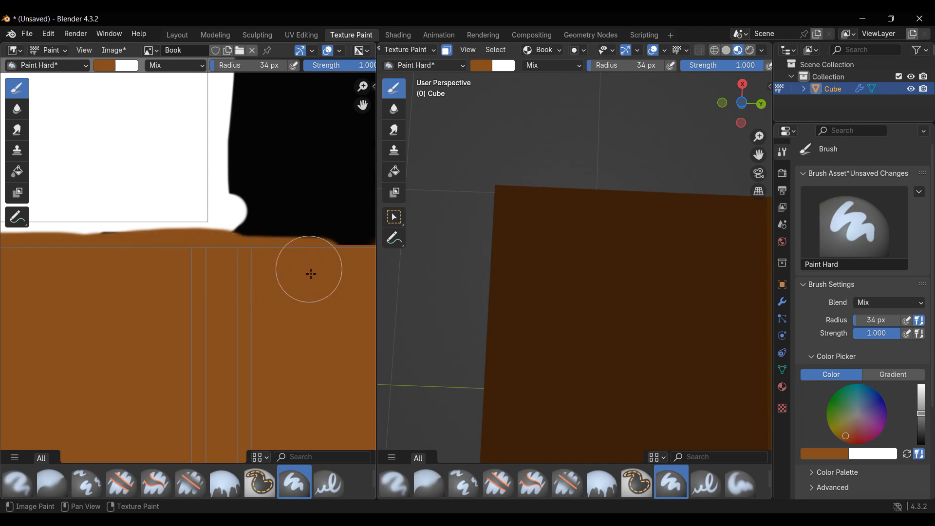
middle_drag(285, 274, 189, 271)
drag(152, 269, 322, 259)
scroll(287, 234, down, 3)
mouse_move(245, 394)
middle_down()
mouse_move(290, 222)
mouse_move(302, 219)
mouse_move(249, 278)
middle_up()
Try scaling down the cover islands in the UV layout, and try scaling and moving the large cover island by itself
click(300, 35)
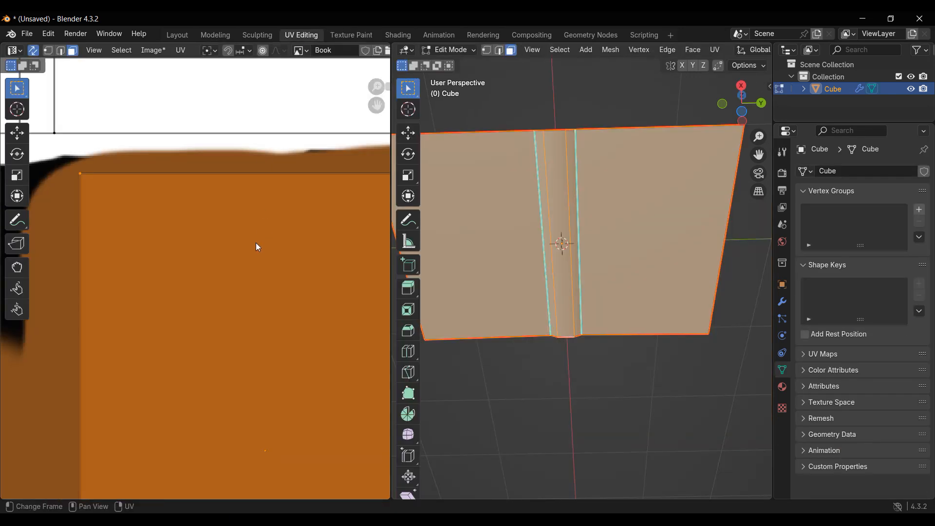
scroll(326, 296, down, 2)
key(s)
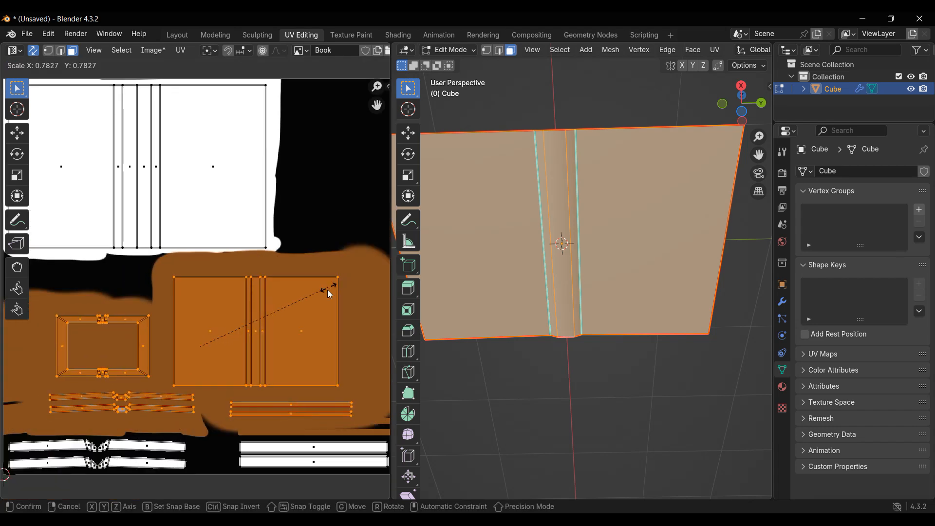
right_click(327, 290)
drag(153, 290, 303, 333)
drag(367, 360, 367, 360)
key(s)
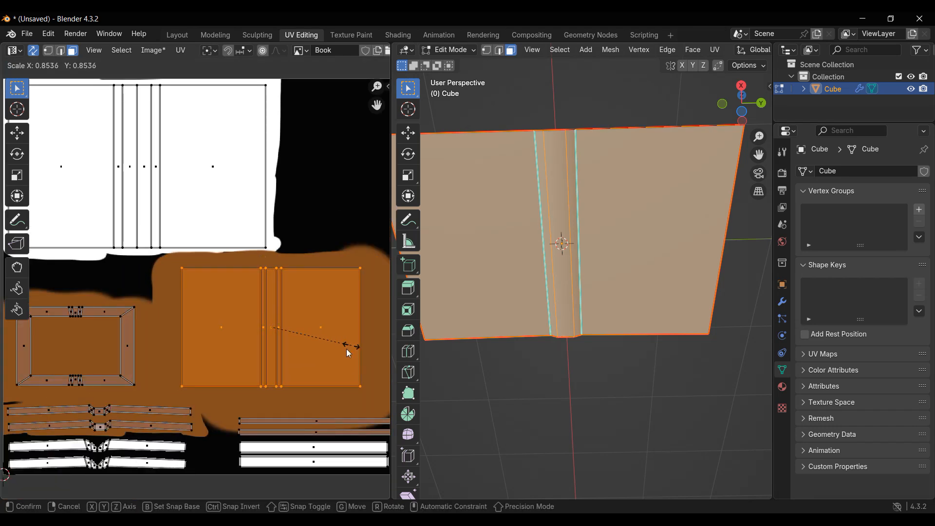
right_click(325, 327)
key(g)
click(298, 342)
click(349, 34)
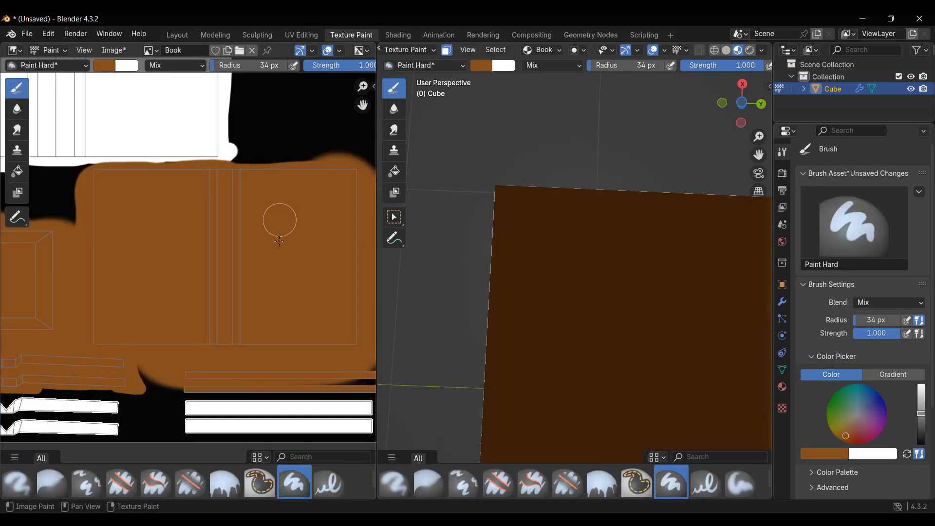
Paint brown around the two straight cover strip islands below the large cover island, past their edges and ends
scroll(278, 217, up, 4)
middle_drag(267, 292, 129, 299)
scroll(185, 277, up, 1)
mouse_move(217, 229)
mouse_down()
mouse_move(306, 274)
mouse_move(85, 272)
mouse_up()
middle_drag(86, 271, 229, 275)
mouse_move(230, 275)
mouse_down()
mouse_move(67, 276)
mouse_move(198, 273)
mouse_up()
middle_drag(207, 257, 235, 204)
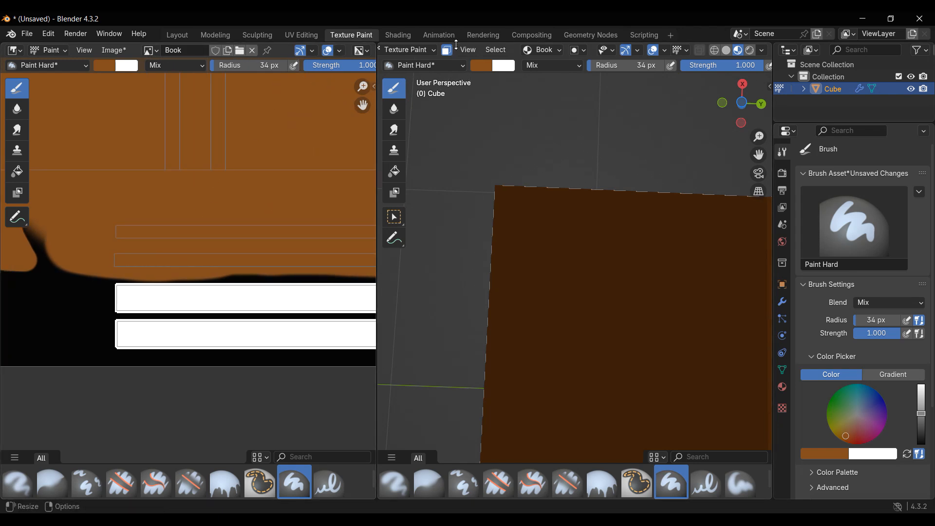
Sample white from a straight page strip in the Book image as the brush colour with the eyedropper
middle_drag(238, 176, 266, 256)
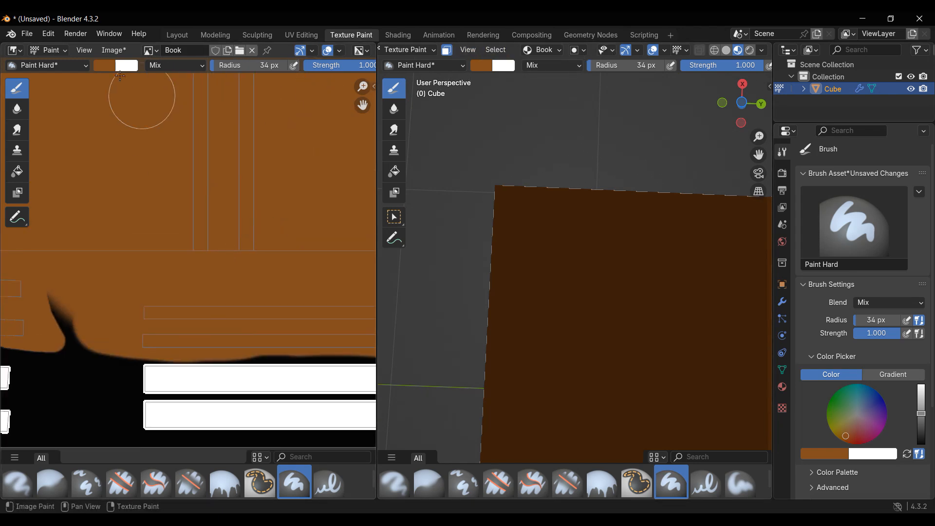
click(106, 66)
click(202, 246)
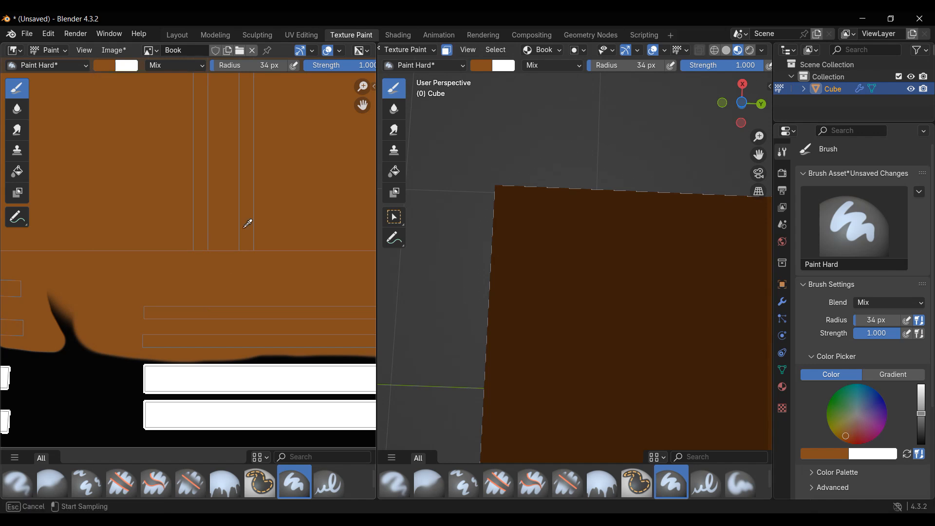
click(178, 372)
Paint white over and around the two straight page strip islands along their full length, past both ends
middle_drag(118, 344, 146, 226)
scroll(190, 267, up, 2)
middle_drag(170, 289, 110, 314)
mouse_move(109, 314)
mouse_down()
mouse_move(100, 320)
mouse_move(186, 350)
mouse_move(323, 334)
mouse_move(274, 358)
mouse_up()
middle_drag(274, 359, 18, 345)
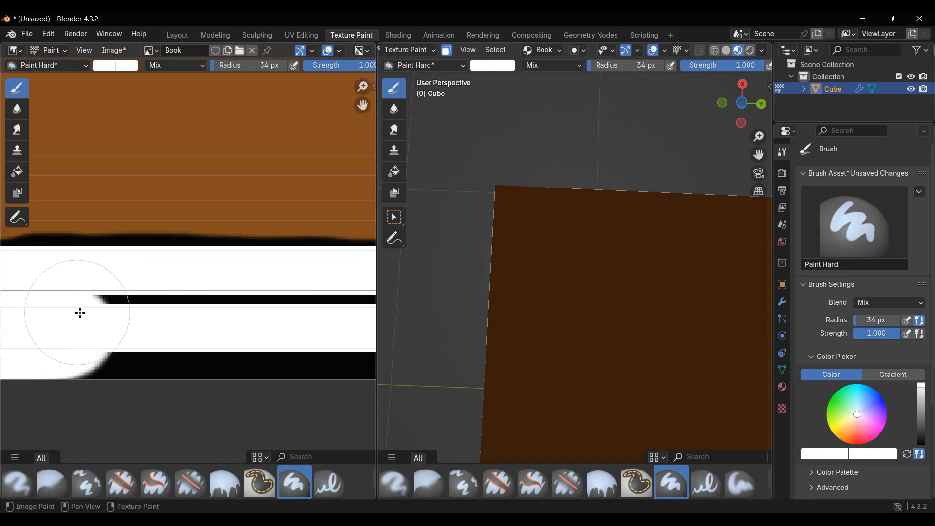
drag(80, 313, 243, 328)
middle_drag(182, 324, 131, 320)
drag(131, 320, 307, 322)
middle_drag(307, 321, 165, 334)
mouse_move(167, 336)
mouse_down()
mouse_move(224, 328)
mouse_move(212, 295)
mouse_move(178, 273)
mouse_up()
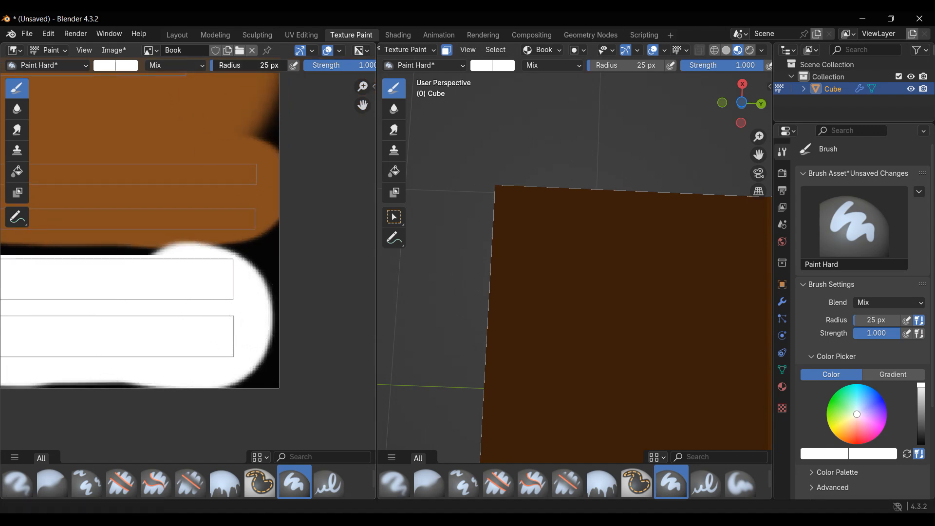
Reduce the brush radius to 15 px and paint white past the straight page strips' upper and lower edges, filling the remaining black gaps
middle_drag(162, 317, 187, 349)
mouse_move(233, 295)
mouse_down()
mouse_move(104, 292)
mouse_move(36, 305)
mouse_up()
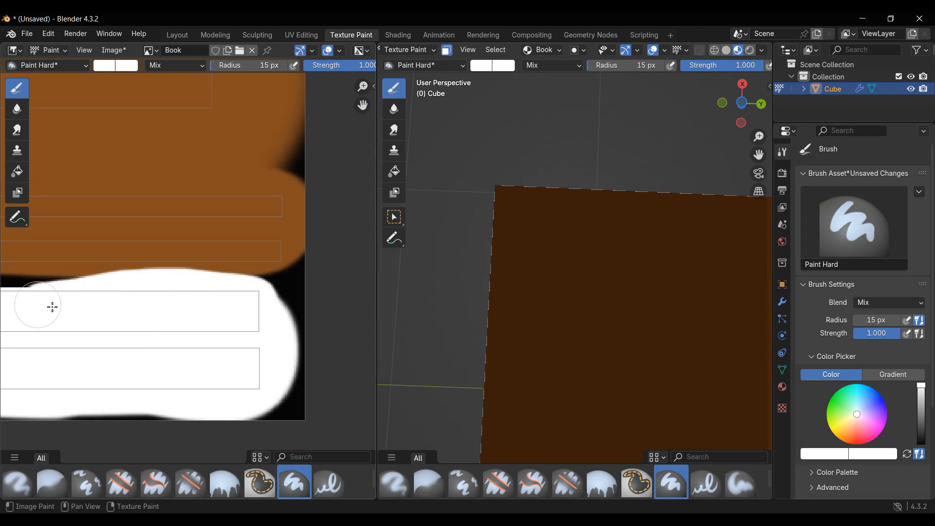
middle_drag(126, 315, 233, 326)
mouse_move(168, 312)
mouse_down()
mouse_move(4, 308)
mouse_move(15, 312)
mouse_up()
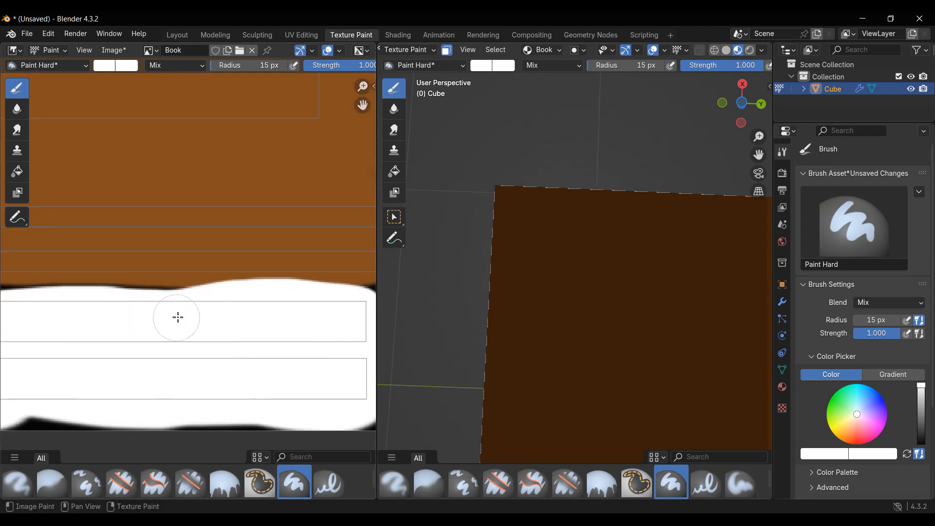
middle_drag(184, 321, 272, 325)
middle_drag(158, 331, 380, 322)
mouse_move(324, 311)
mouse_down()
mouse_move(60, 308)
mouse_move(289, 310)
mouse_move(73, 331)
mouse_up()
scroll(66, 338, down, 3)
mouse_move(80, 345)
middle_down()
mouse_move(240, 344)
mouse_move(18, 346)
middle_up()
drag(138, 335, 358, 342)
middle_drag(295, 337, 205, 342)
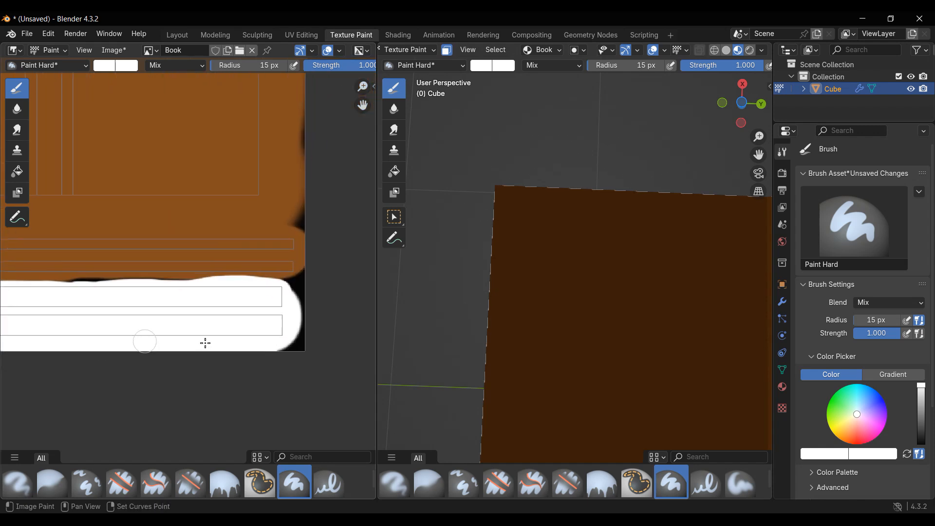
Select both straight page strip islands in the UV editor and move them slightly down so they sit inside the white paint
click(296, 34)
scroll(181, 224, up, 4)
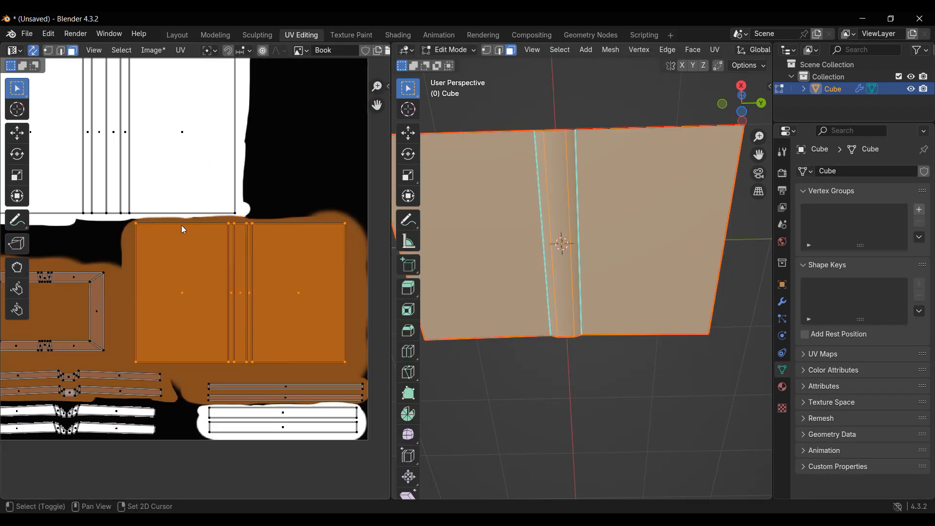
click(196, 329)
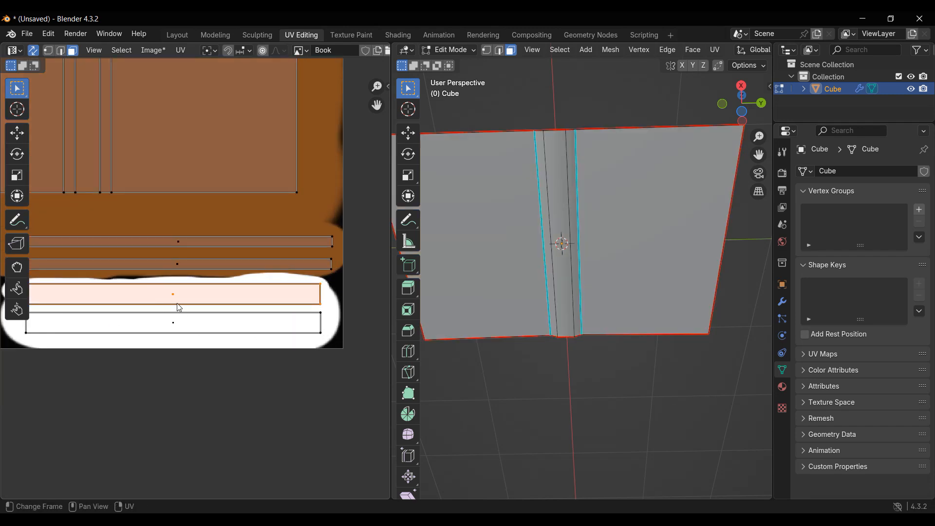
shift+click(194, 333)
key(g)
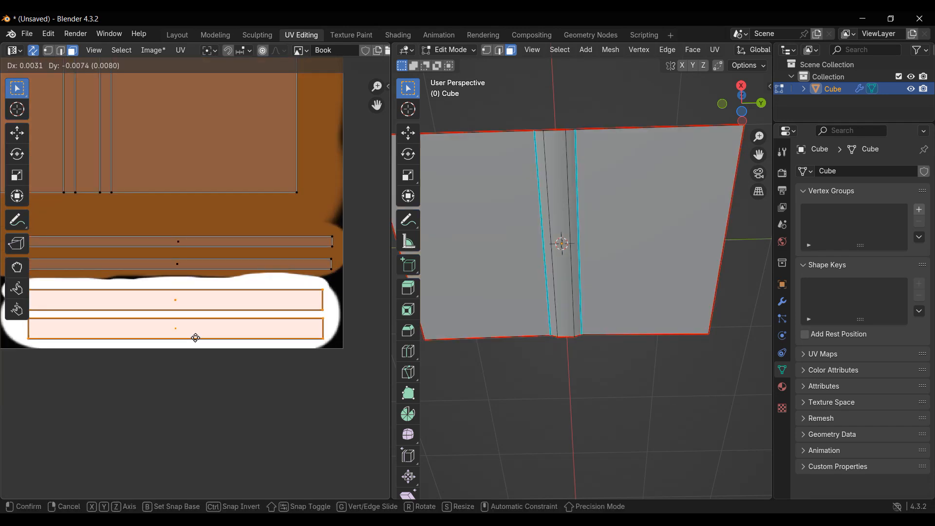
click(196, 338)
middle_drag(109, 338, 217, 350)
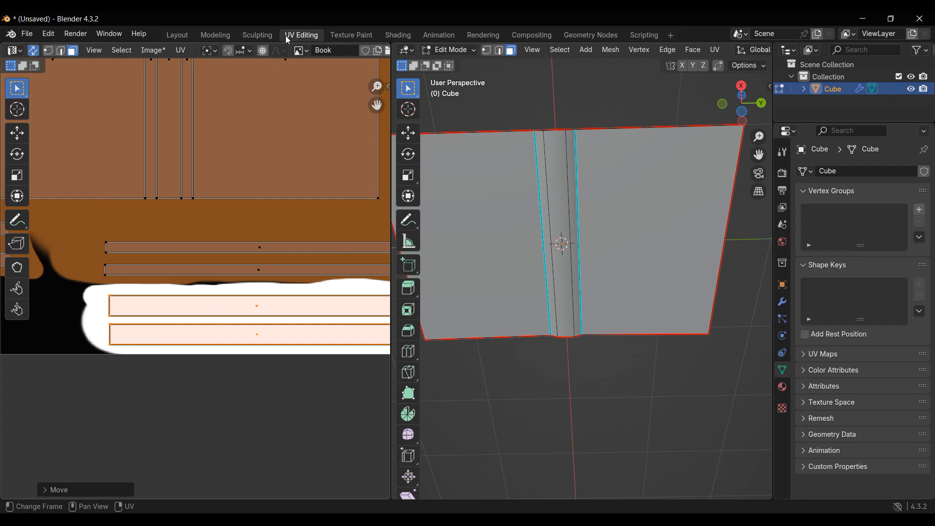
Paint white around the two folded page strip islands in the Book image, past their edges and outer ends
click(350, 35)
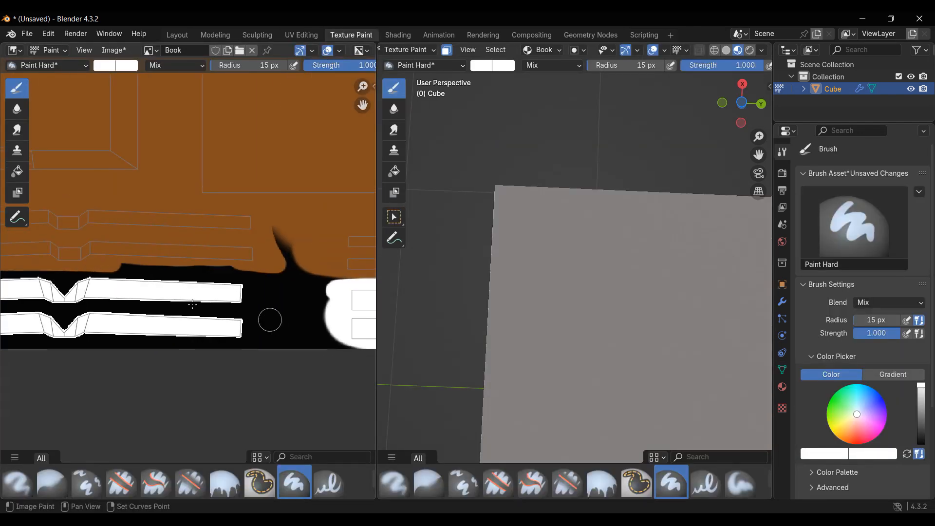
middle_drag(192, 305, 243, 291)
mouse_move(295, 305)
mouse_down()
mouse_move(306, 305)
mouse_move(238, 289)
mouse_move(269, 321)
mouse_move(338, 334)
mouse_move(263, 318)
mouse_up()
drag(165, 337, 22, 339)
middle_drag(177, 352, 246, 357)
mouse_move(130, 352)
mouse_down()
mouse_move(102, 341)
mouse_move(309, 340)
mouse_move(285, 328)
mouse_move(104, 314)
mouse_move(212, 309)
mouse_move(121, 306)
mouse_move(235, 331)
mouse_move(272, 325)
mouse_move(231, 305)
mouse_up()
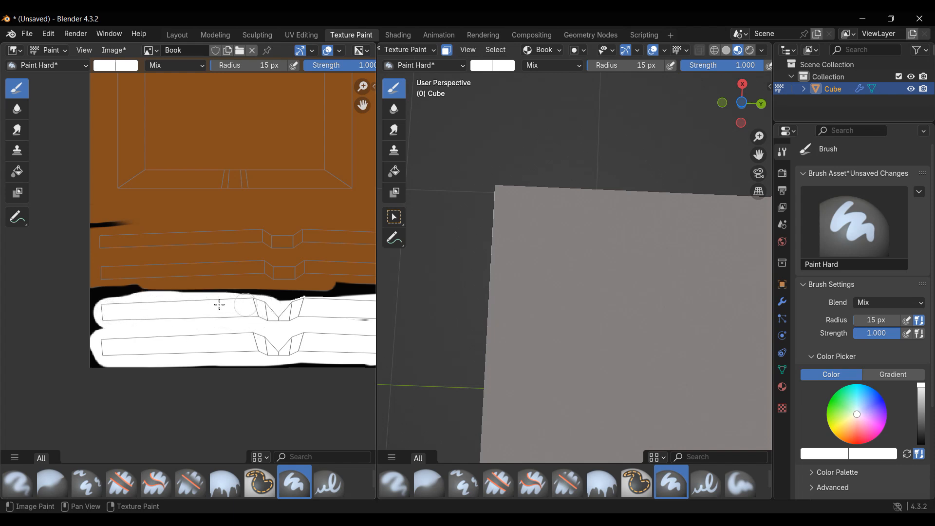
Fill the remaining black gaps around the folded page strips' right-hand halves and below the lower strip with white
middle_drag(296, 317, 136, 319)
scroll(136, 320, up, 1)
mouse_move(65, 323)
mouse_down()
mouse_move(248, 323)
mouse_move(129, 319)
mouse_move(256, 346)
mouse_move(122, 328)
mouse_move(156, 320)
mouse_move(125, 319)
mouse_move(240, 320)
mouse_move(291, 345)
mouse_up()
middle_drag(291, 346, 244, 320)
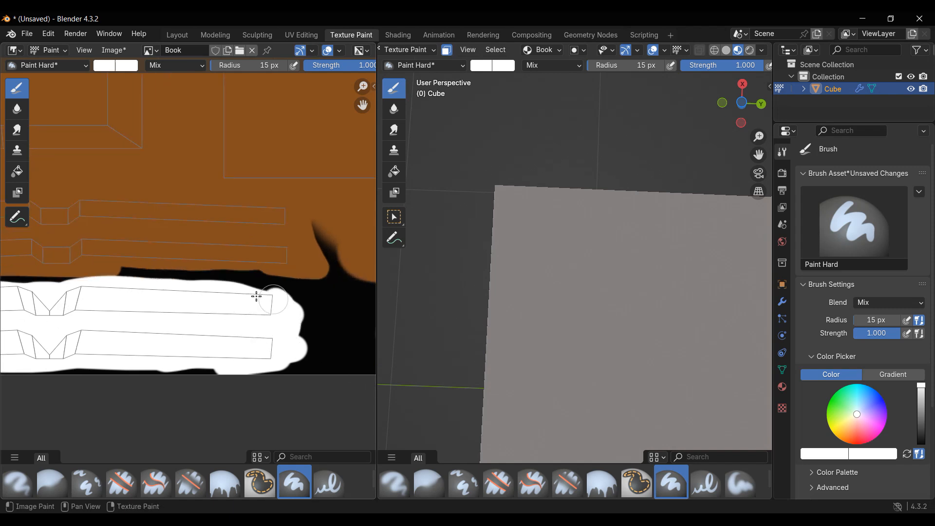
drag(137, 368, 232, 370)
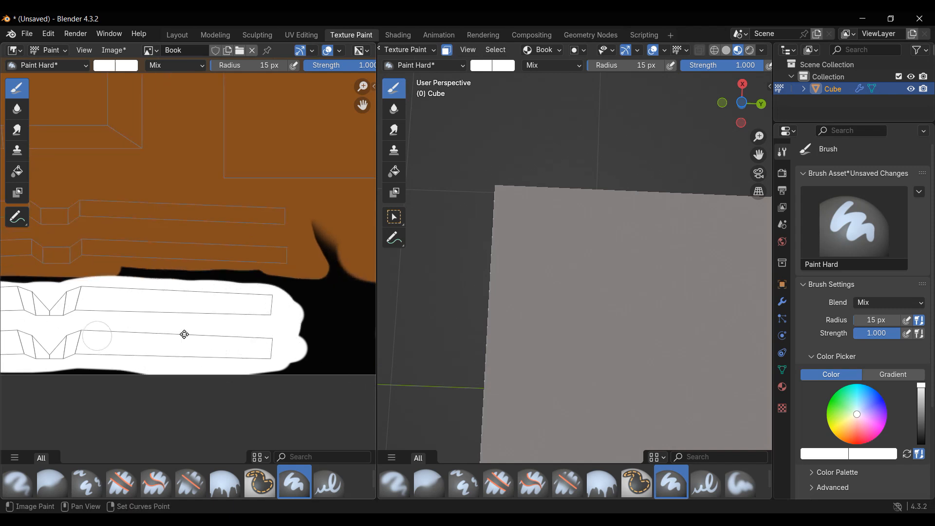
middle_drag(76, 335, 297, 336)
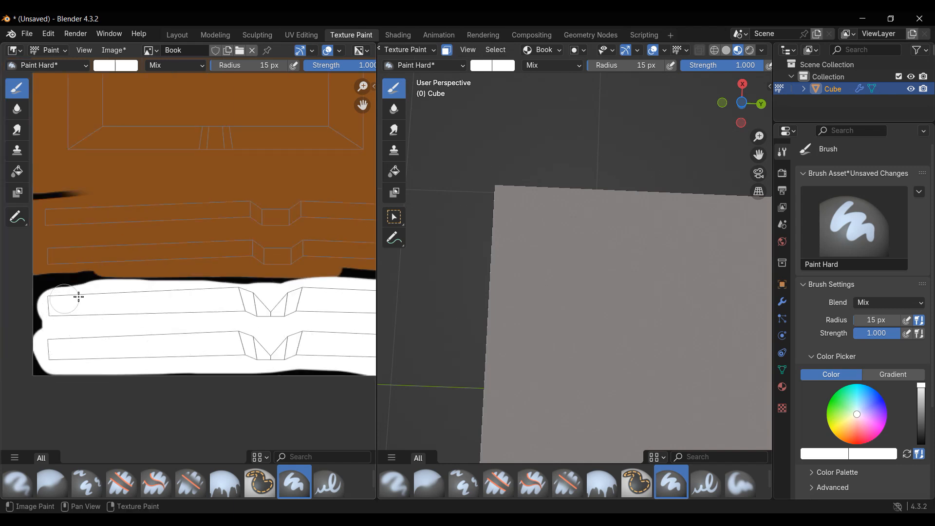
Paint white along the lower edge of the large page island, covering the dark gaps along the border with the brown cover area
scroll(292, 241, down, 5)
middle_drag(178, 342, 175, 353)
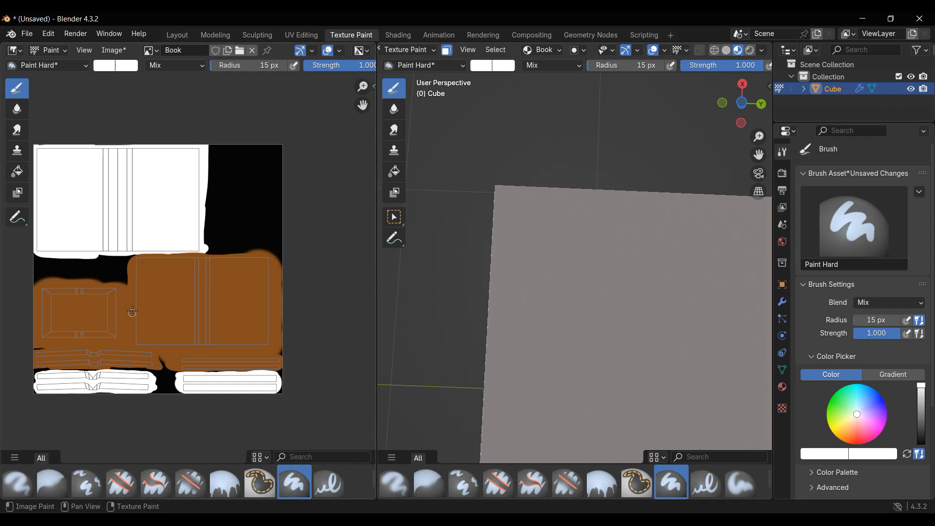
scroll(132, 311, up, 2)
scroll(217, 321, up, 3)
scroll(186, 252, up, 1)
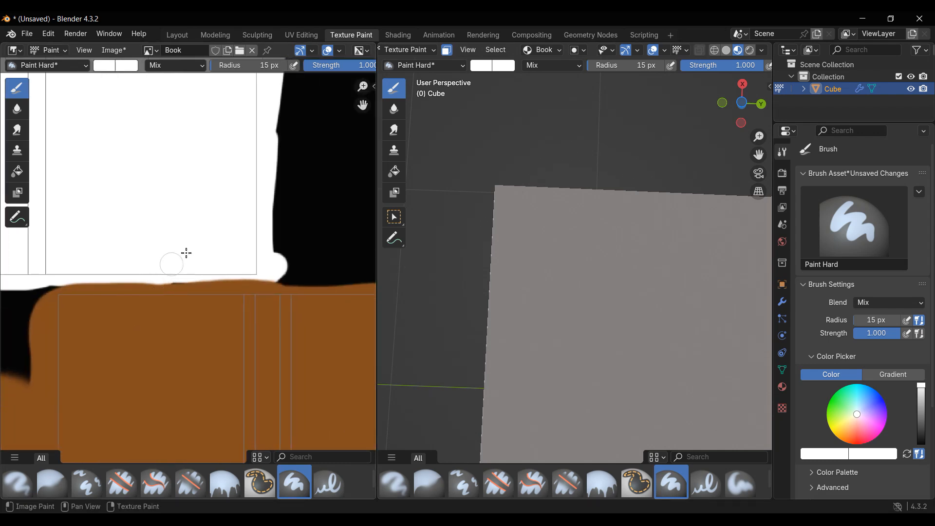
scroll(242, 255, up, 4)
middle_drag(216, 252, 214, 249)
drag(279, 279, 56, 282)
mouse_move(78, 281)
shift+middle_down()
mouse_move(258, 292)
mouse_move(251, 279)
shift+middle_up()
scroll(98, 265, up, 1)
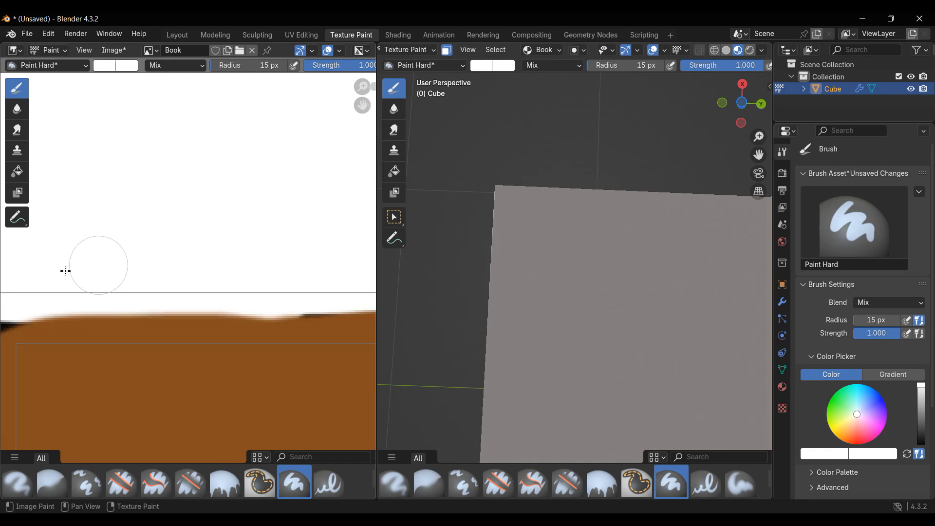
drag(40, 292, 329, 288)
middle_drag(330, 288, 190, 280)
drag(175, 279, 219, 275)
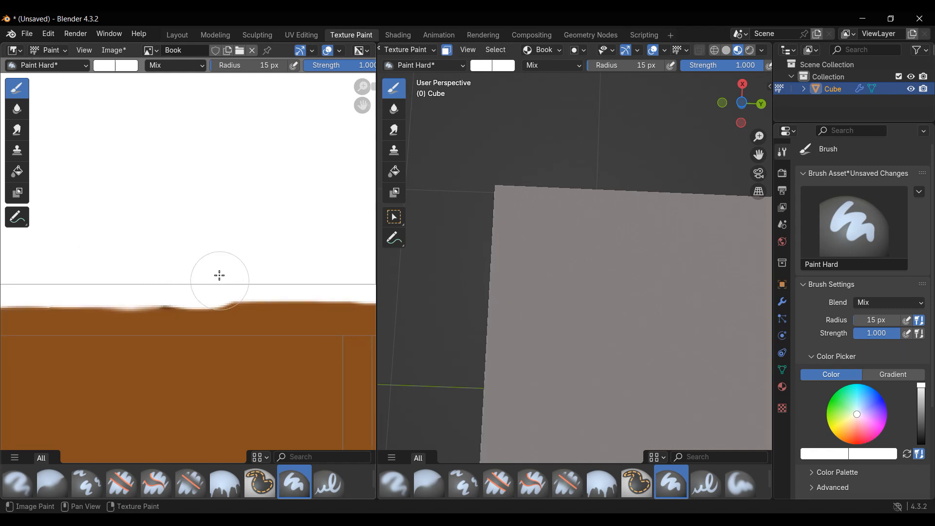
Examine the whole Book image for gaps around the UV islands and view the available image saving options
scroll(219, 275, down, 6)
scroll(210, 302, up, 3)
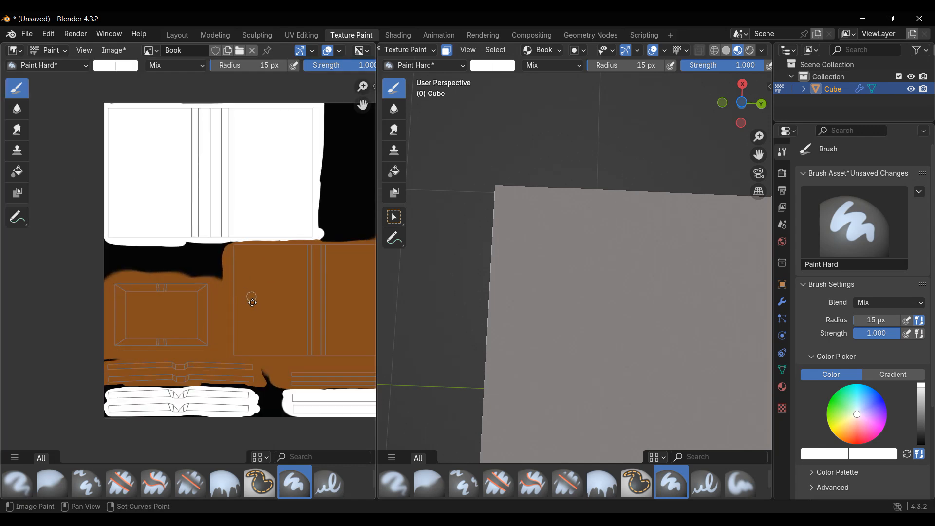
middle_drag(252, 303, 219, 273)
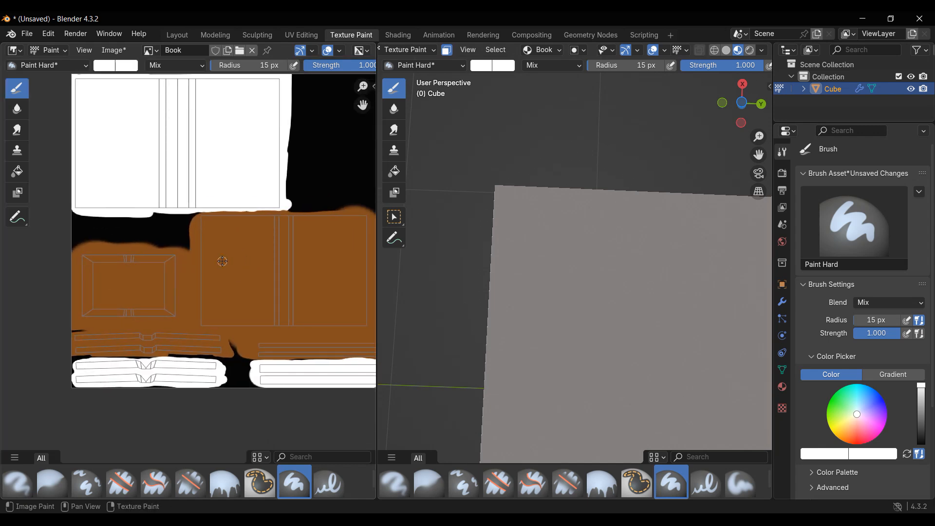
scroll(227, 303, up, 3)
middle_drag(240, 312, 184, 262)
scroll(184, 261, up, 1)
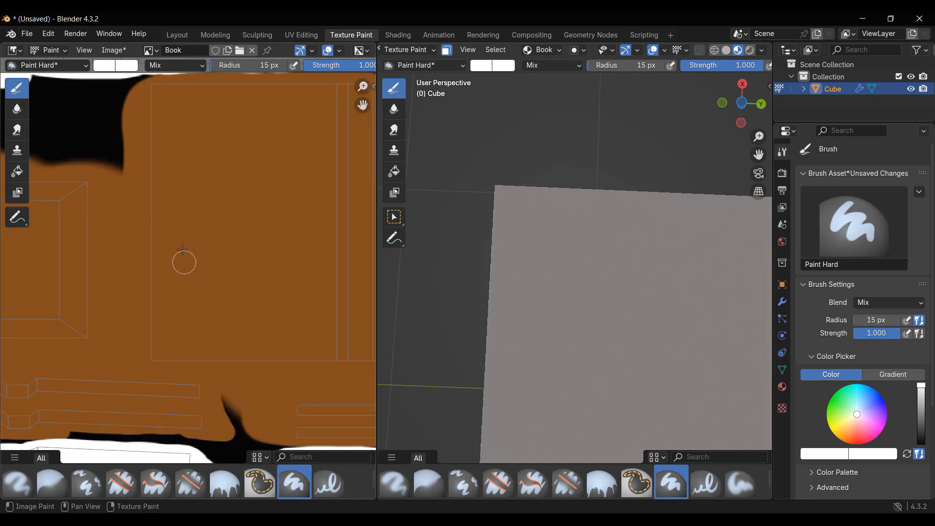
scroll(180, 128, down, 4)
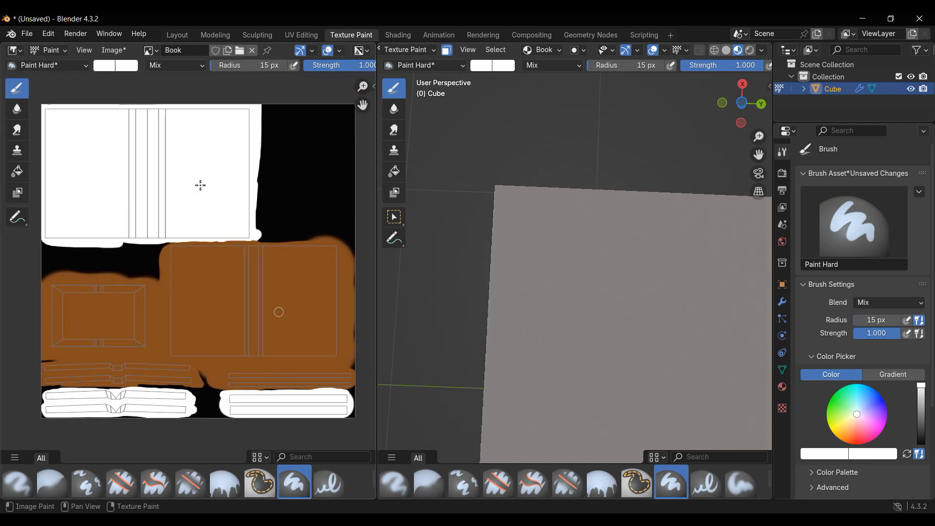
click(110, 52)
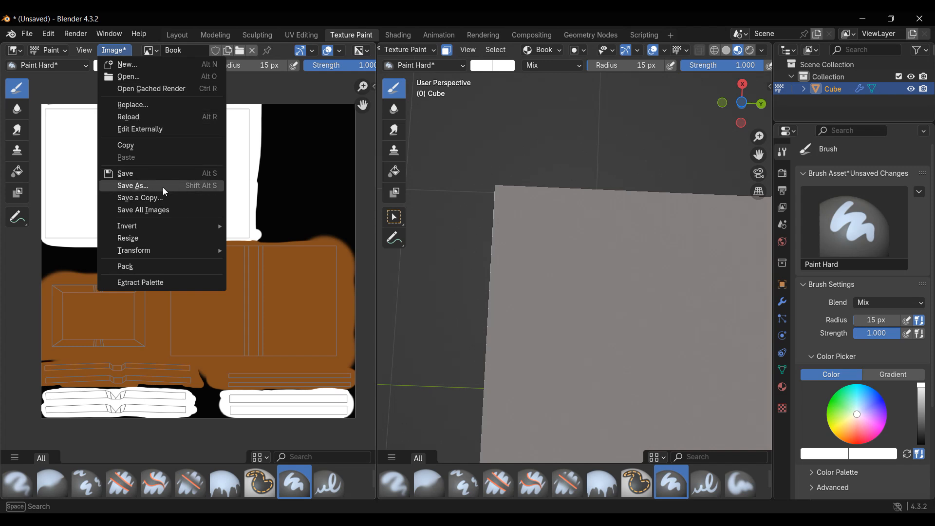
Inspect the textured book in the Layout workspace and view the file saving and export options
click(177, 35)
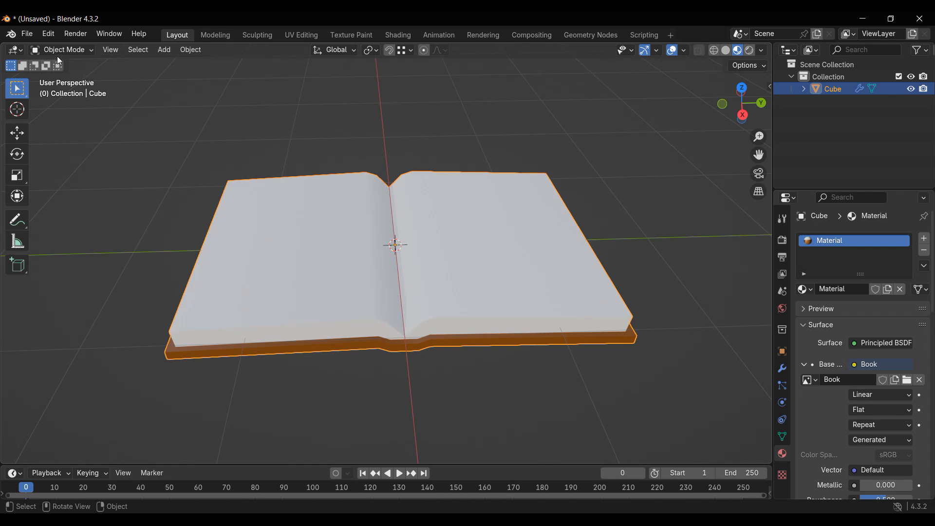
scroll(313, 292, down, 5)
click(553, 369)
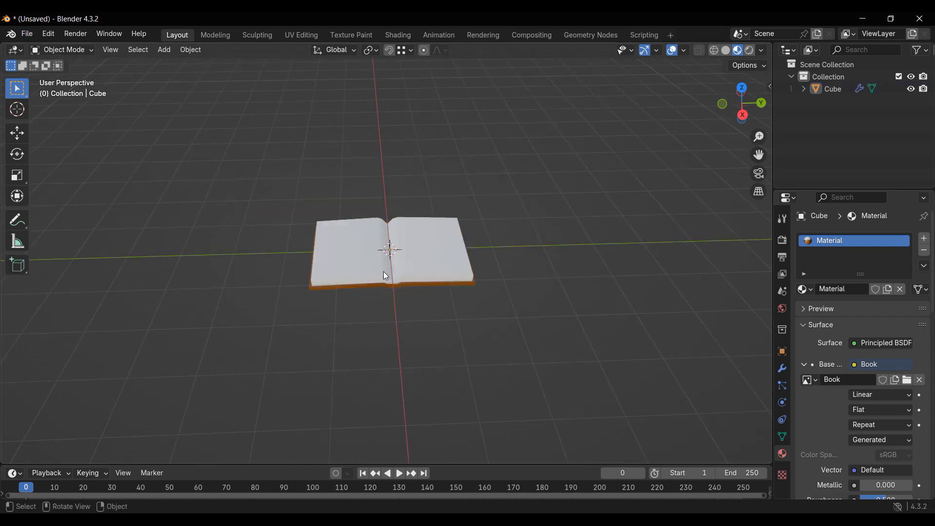
click(386, 276)
scroll(387, 276, up, 5)
click(27, 34)
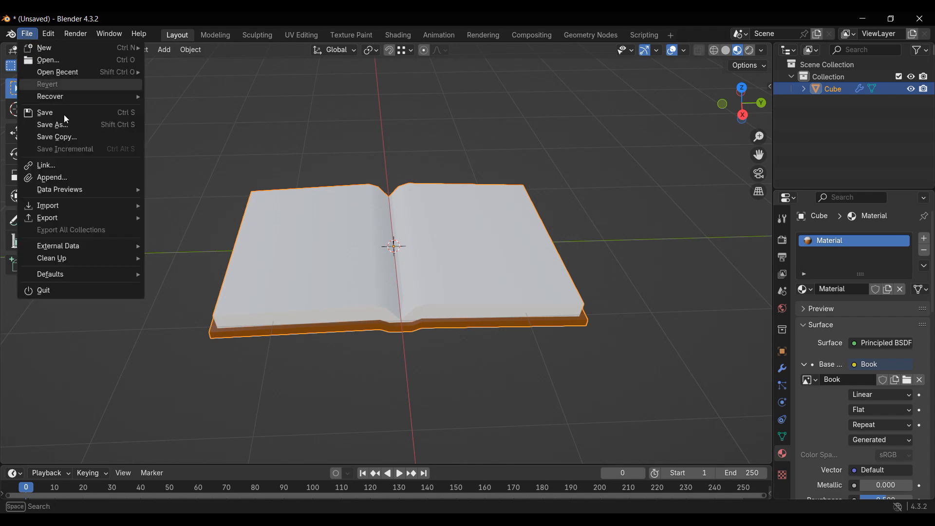
mouse_move(82, 221)
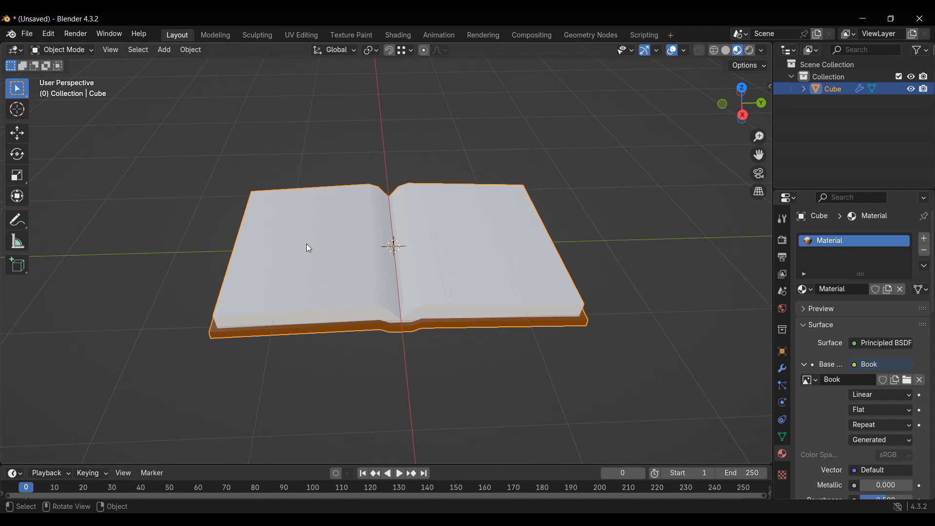
middle_drag(389, 350, 235, 202)
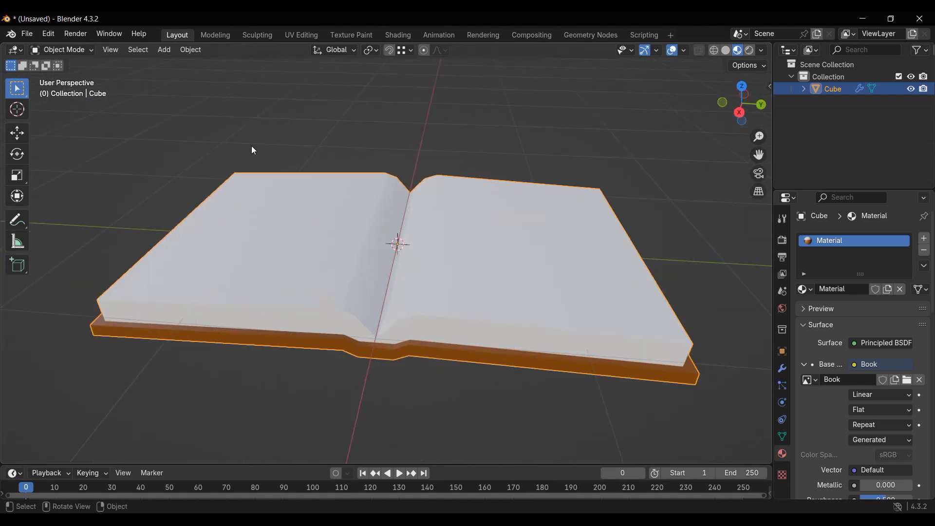
Review the UV island layout over the painted Book image in the UV Editing workspace and look through the UV commands
click(298, 36)
scroll(132, 206, down, 3)
scroll(133, 206, up, 3)
scroll(132, 206, down, 2)
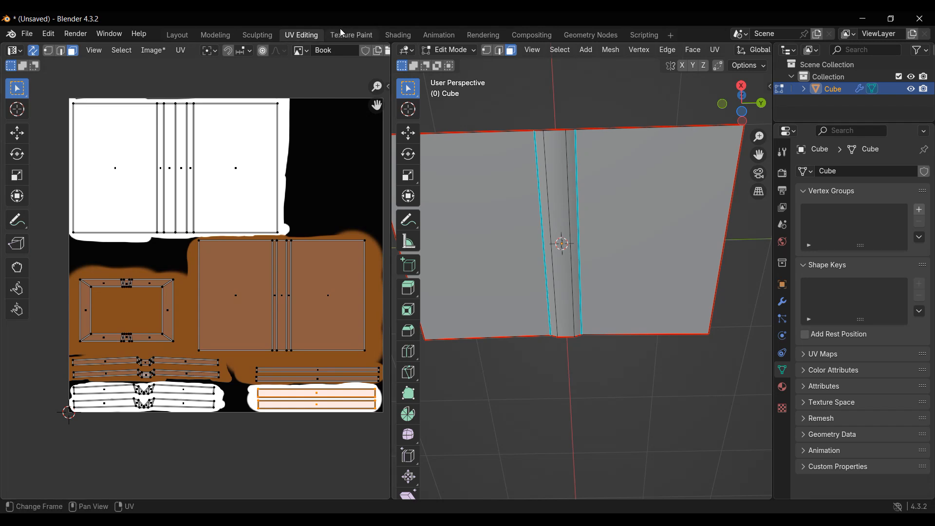
click(340, 29)
middle_drag(503, 285, 419, 100)
click(302, 34)
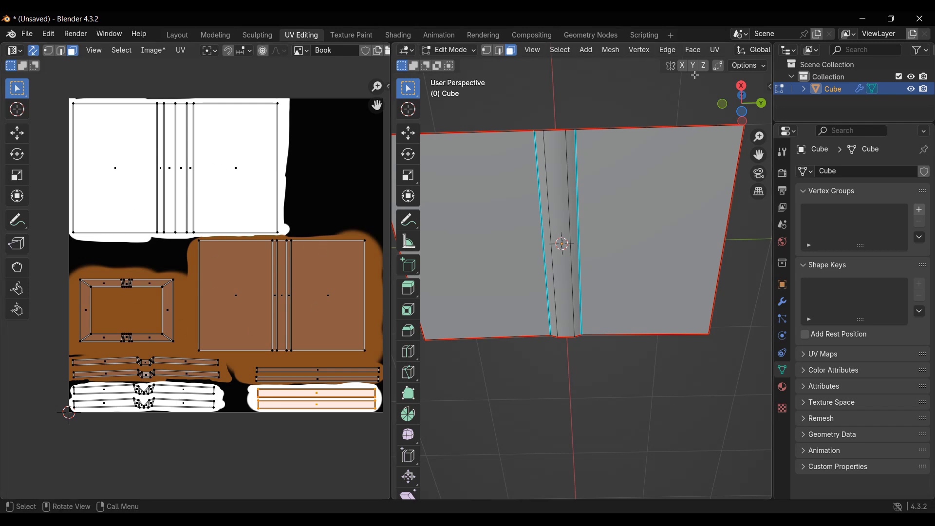
click(714, 50)
mouse_move(738, 73)
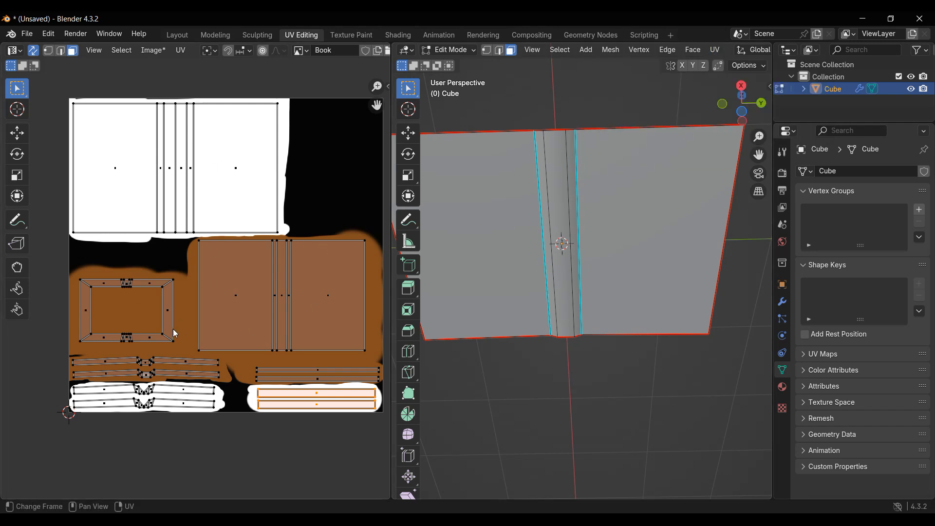
middle_drag(275, 205, 268, 246)
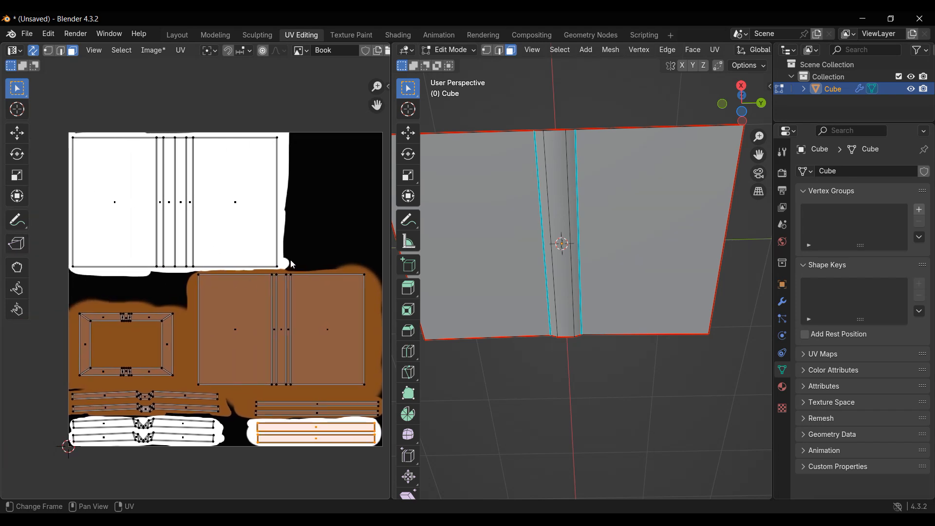
scroll(168, 283, up, 2)
scroll(166, 284, down, 1)
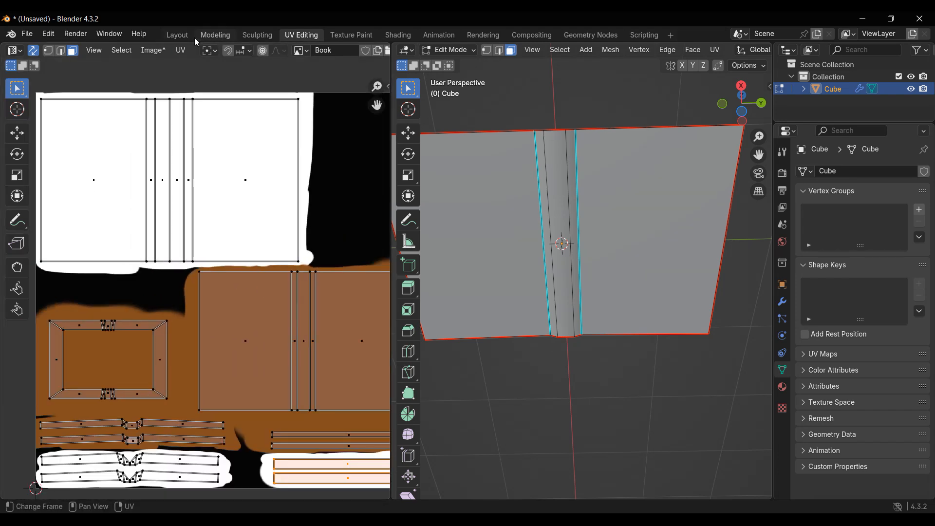
Return to the Layout workspace and view the textured open book from different angles
click(177, 35)
middle_drag(369, 342, 355, 299)
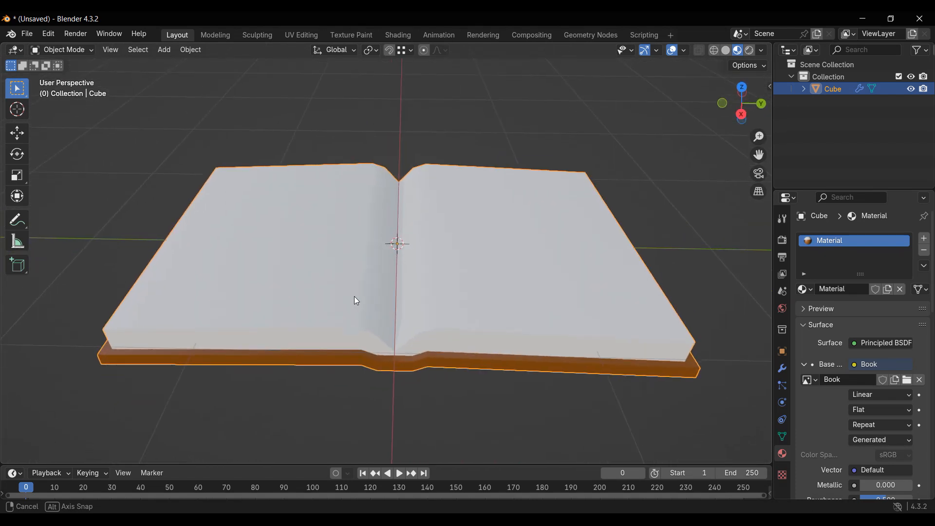
middle_drag(294, 246, 389, 302)
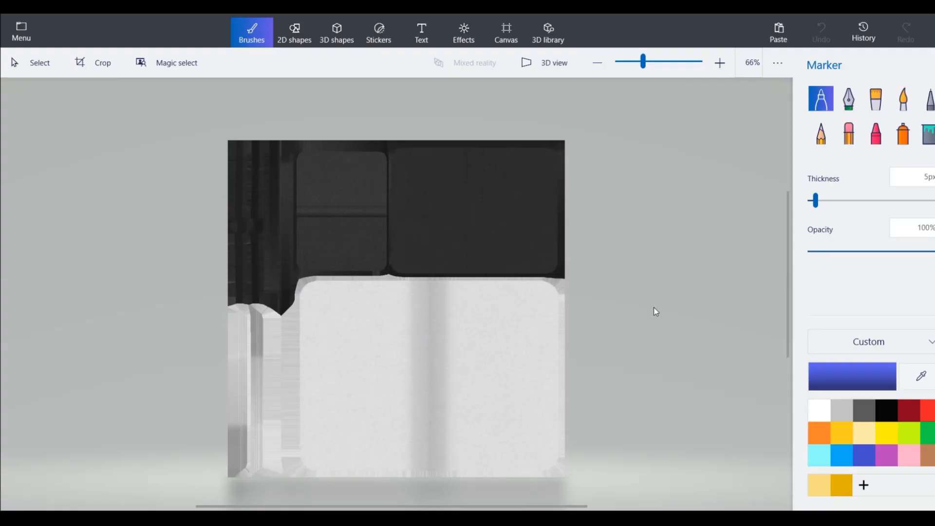
Examine the example book texture in Paint 3D, comparing its dark cover areas and shaded light page areas
scroll(653, 307, down, 1)
ctrl+scroll(668, 264, up, 1)
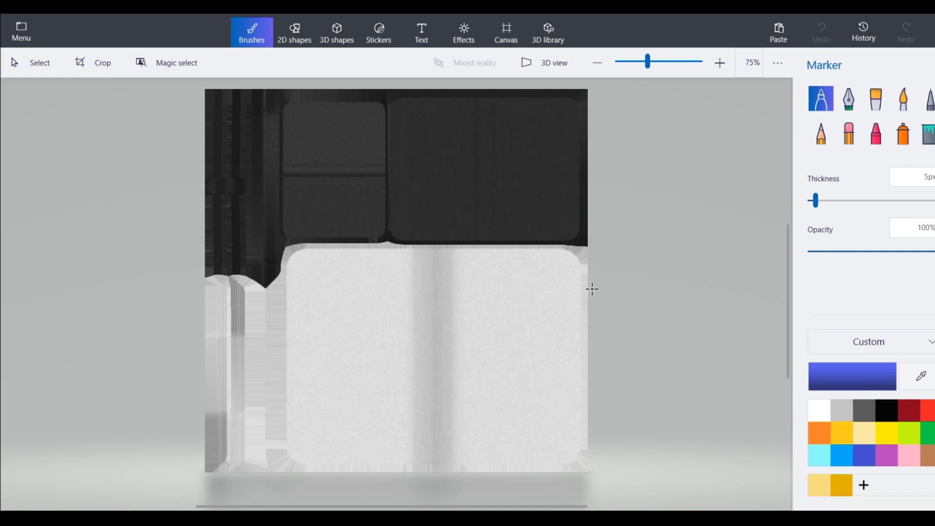
scroll(618, 267, down, 1)
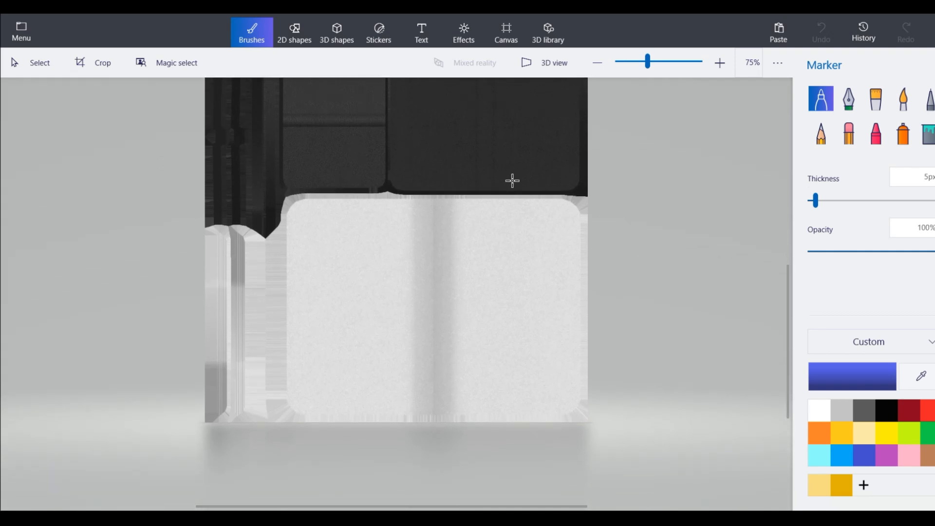
scroll(350, 244, up, 1)
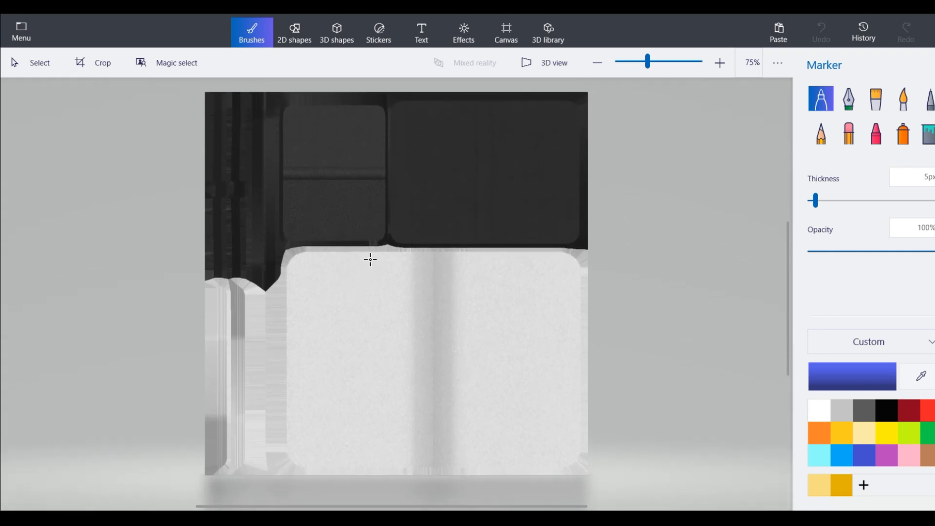
scroll(409, 314, up, 1)
middle_drag(430, 362, 468, 353)
scroll(439, 302, down, 1)
scroll(457, 305, up, 1)
scroll(482, 343, down, 2)
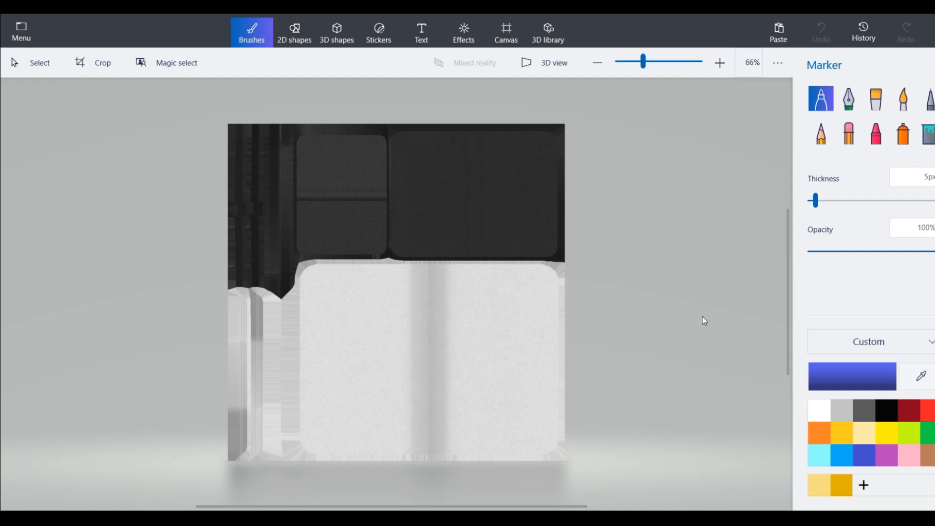
scroll(646, 311, up, 1)
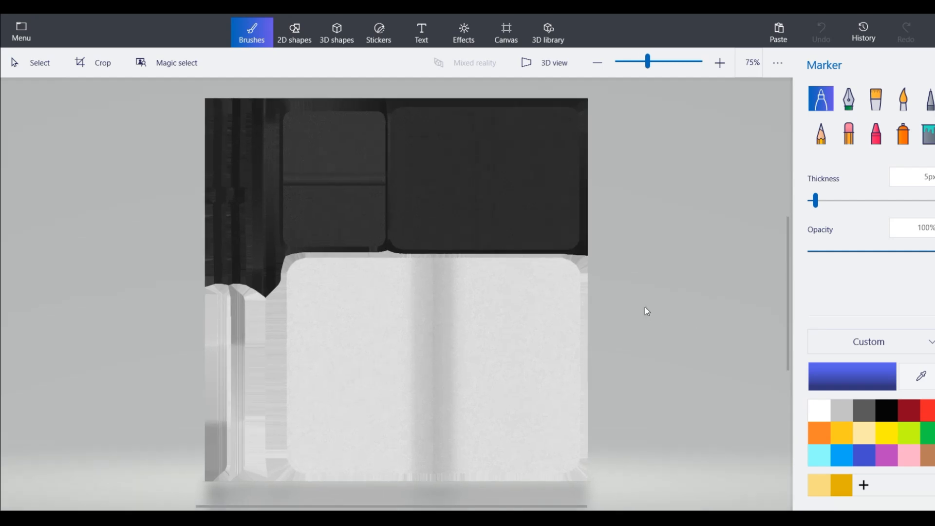
Add the gold 3D text "Hello" to the upper part of the right light page area
click(431, 37)
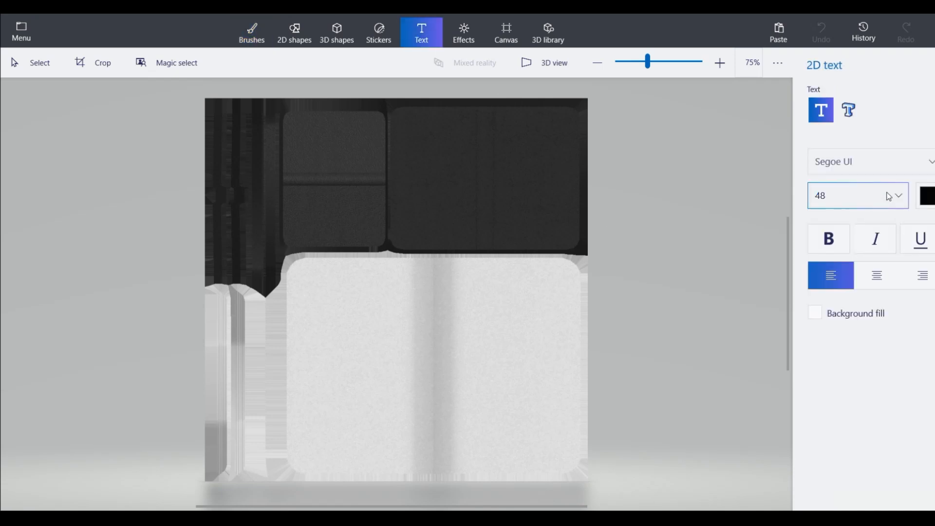
click(856, 110)
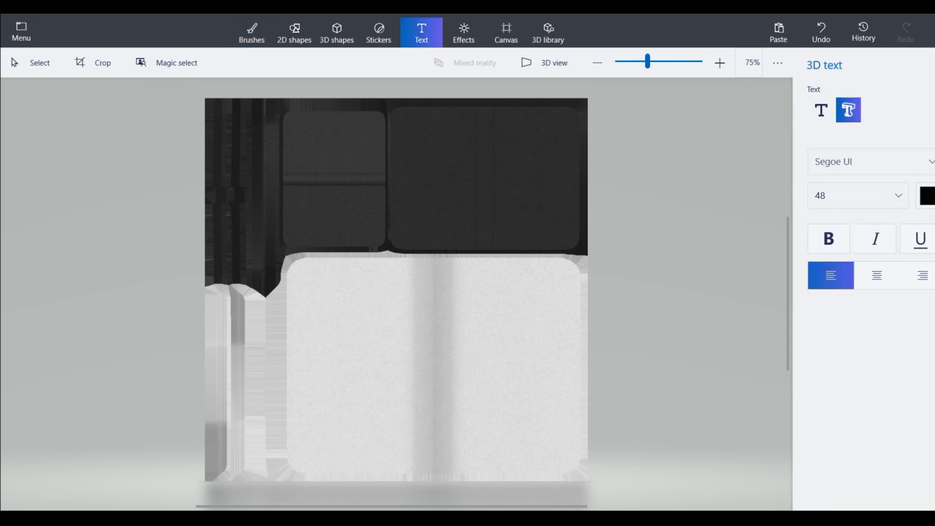
click(927, 200)
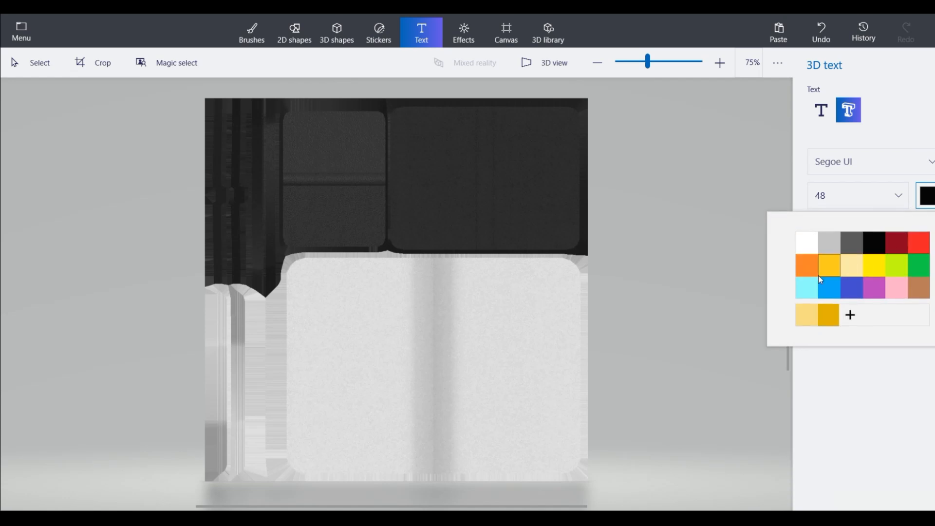
click(833, 321)
drag(455, 283, 655, 453)
text(Hello)
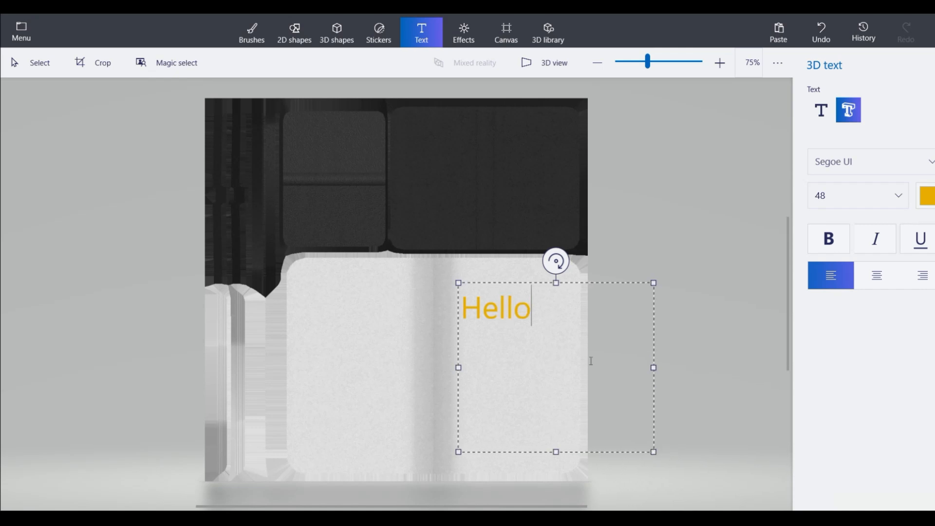
Make the "Hello" text bold and place it near the upper-left corner of the left page area
key(ctrl+a)
click(828, 238)
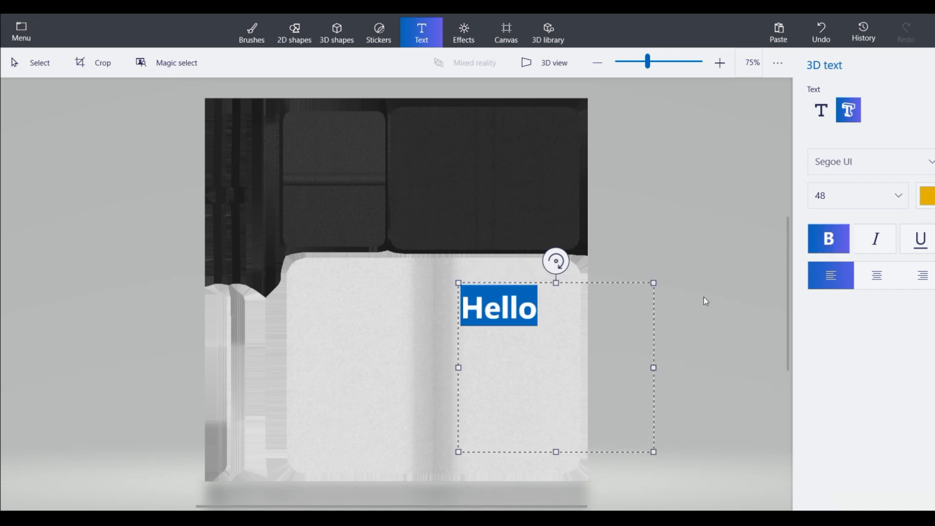
drag(605, 282, 444, 270)
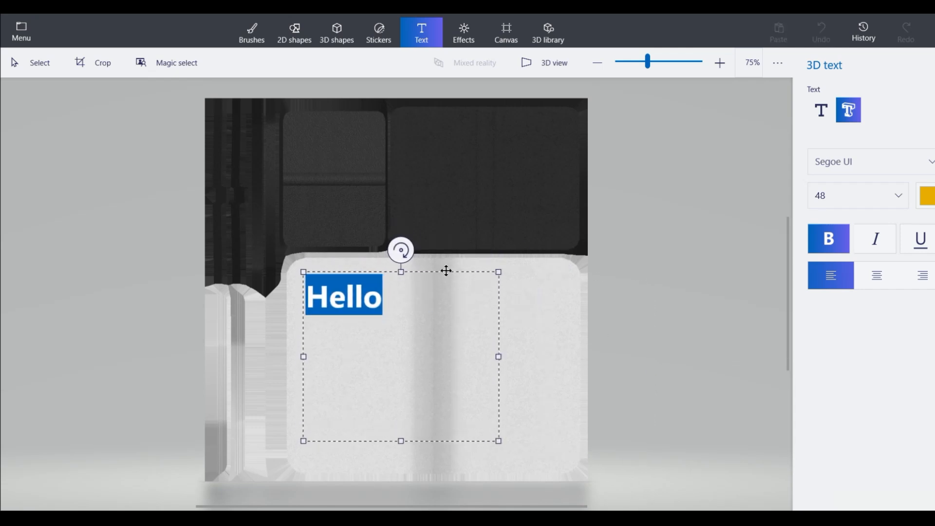
click(703, 274)
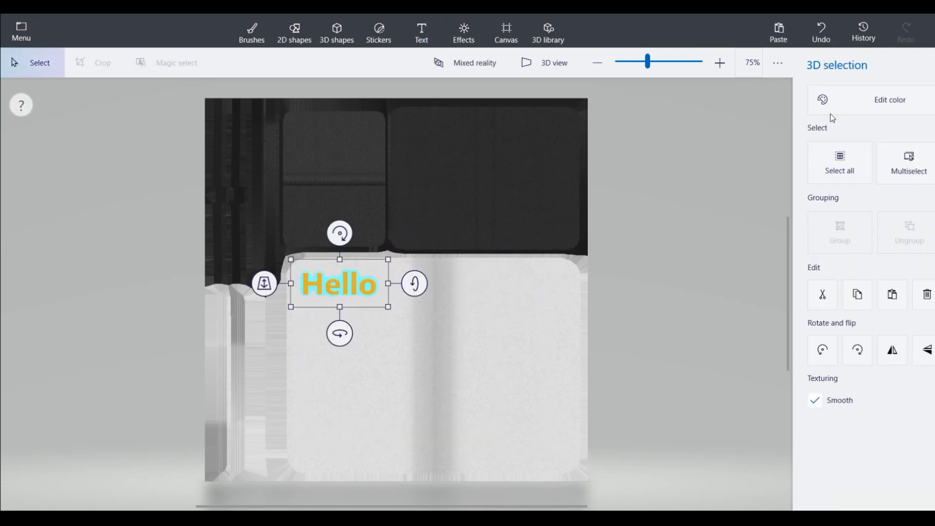
Nudge the "Hello" 3D text slightly inward from the left page's upper corner and deselect it
drag(349, 334, 341, 331)
drag(414, 284, 417, 280)
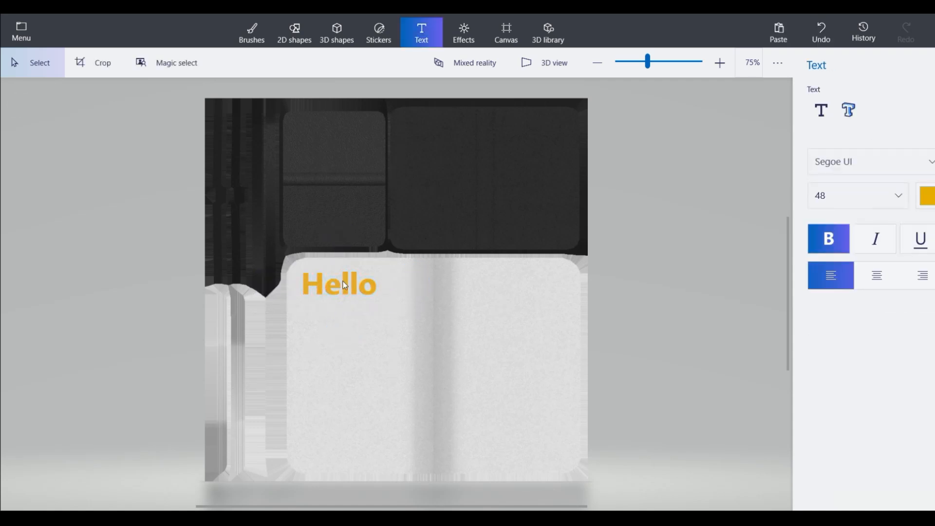
click(344, 286)
drag(345, 284, 354, 284)
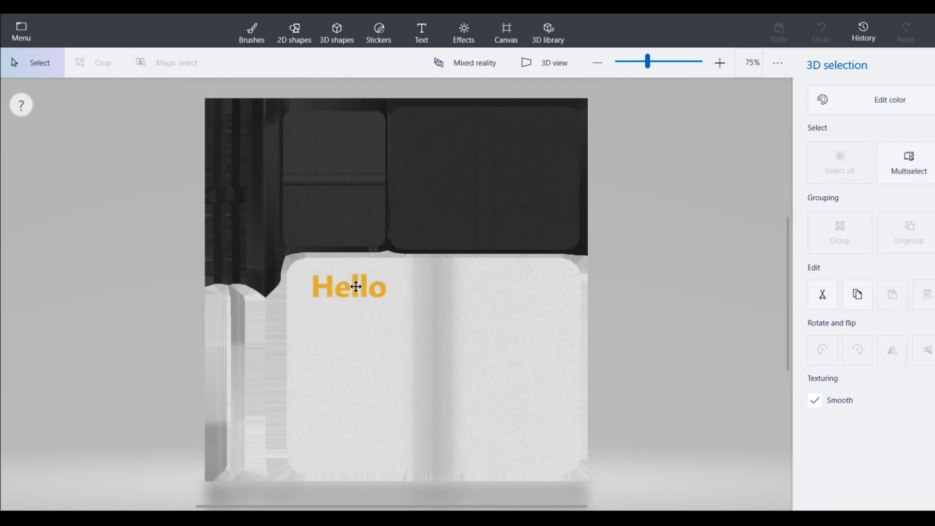
click(687, 293)
click(355, 284)
click(644, 277)
click(850, 111)
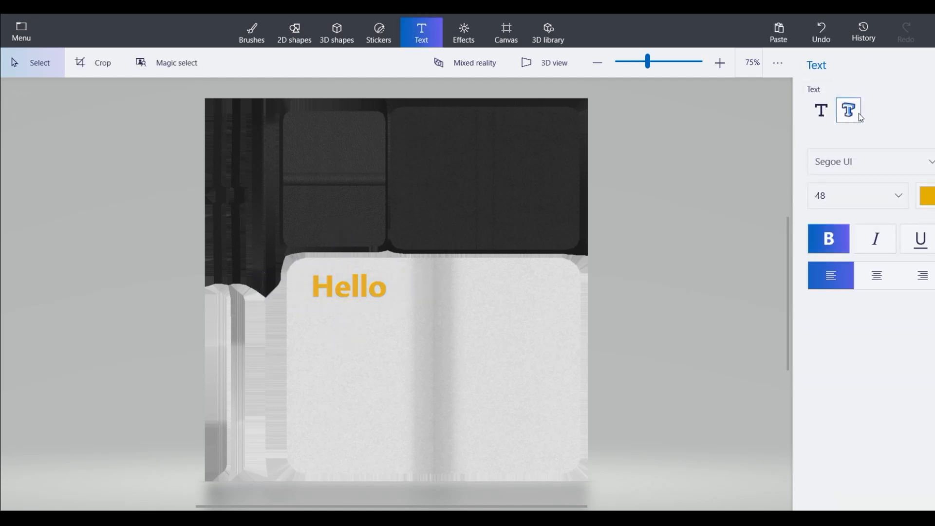
Draw a red freehand Marker line along the upper and outer edges of the right page area
scroll(521, 307, up, 2)
scroll(551, 363, down, 4)
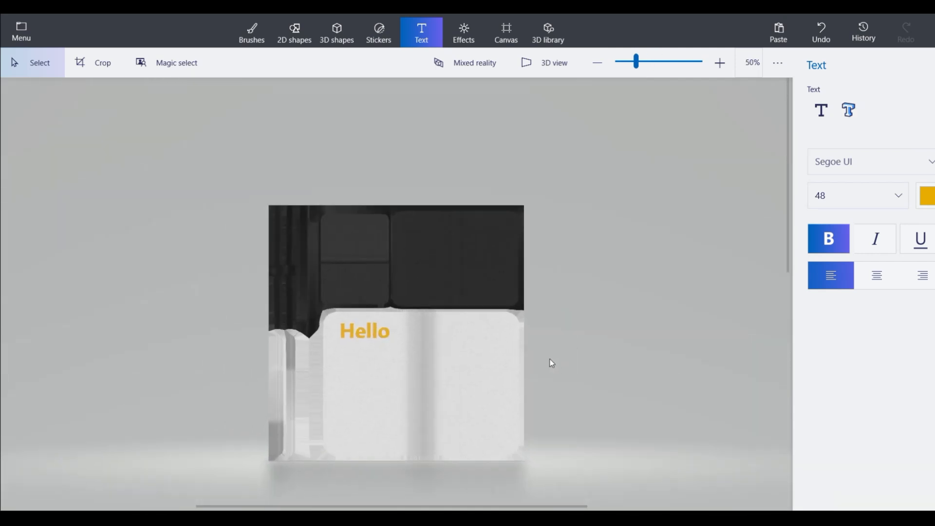
scroll(331, 131, up, 1)
click(254, 30)
scroll(530, 234, up, 2)
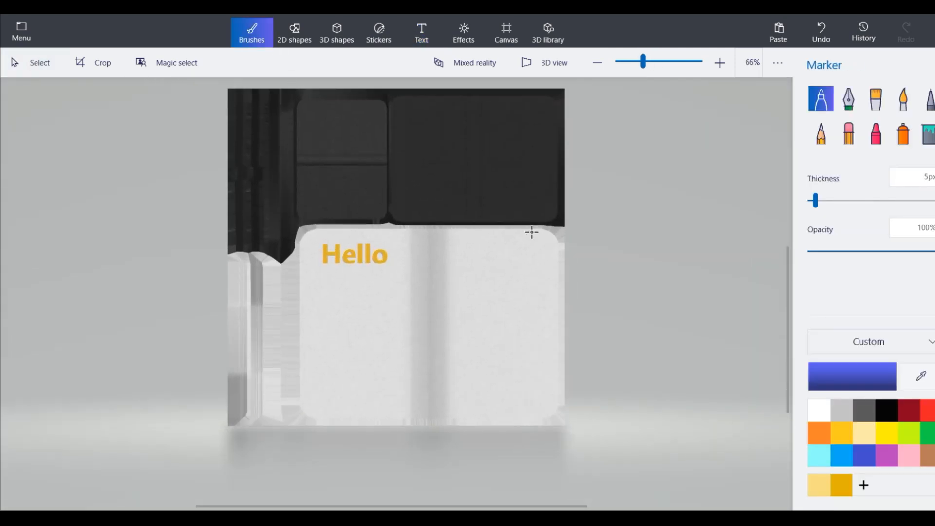
scroll(587, 218, down, 1)
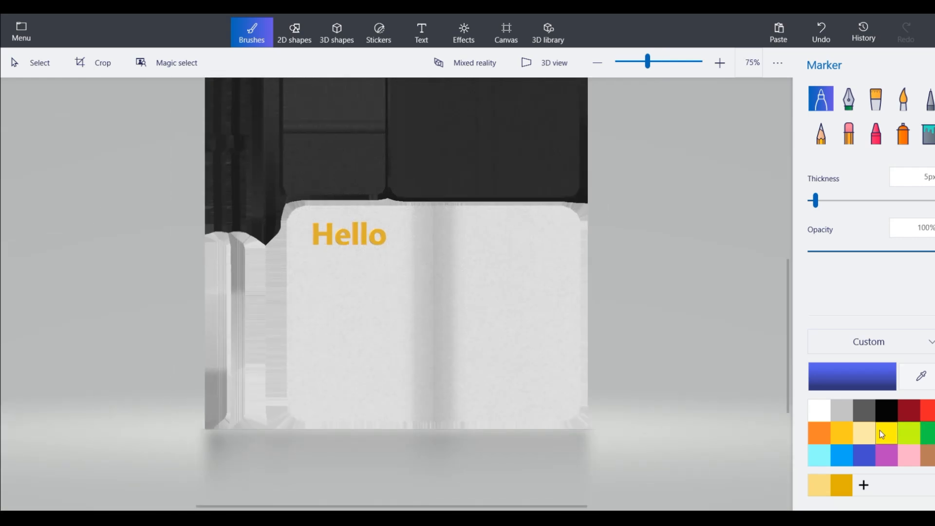
click(922, 420)
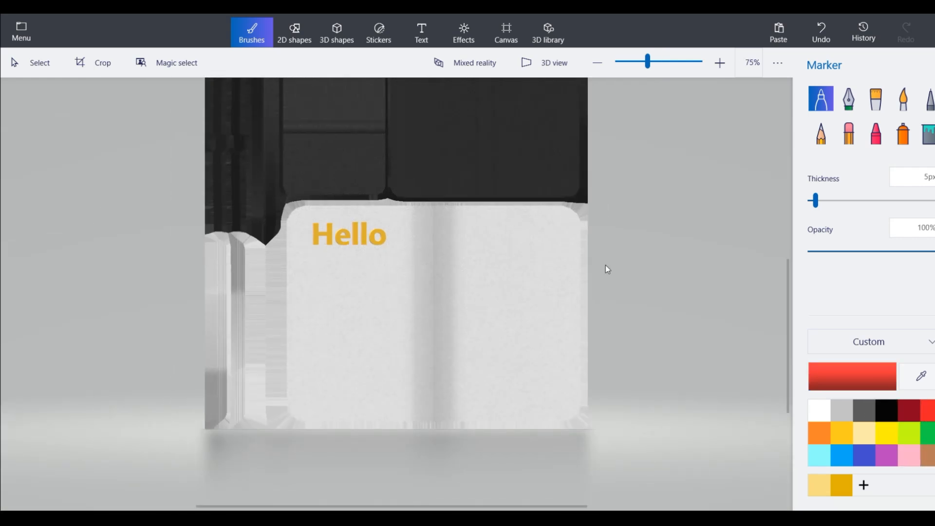
scroll(453, 202, up, 1)
mouse_move(500, 224)
mouse_down()
mouse_move(586, 224)
mouse_move(615, 307)
mouse_move(610, 355)
mouse_up()
Scribble a red freehand Marker drawing in the middle of the right page area, inside the corner line
scroll(600, 239, down, 2)
scroll(599, 239, up, 1)
scroll(580, 287, down, 1)
middle_drag(577, 287, 566, 380)
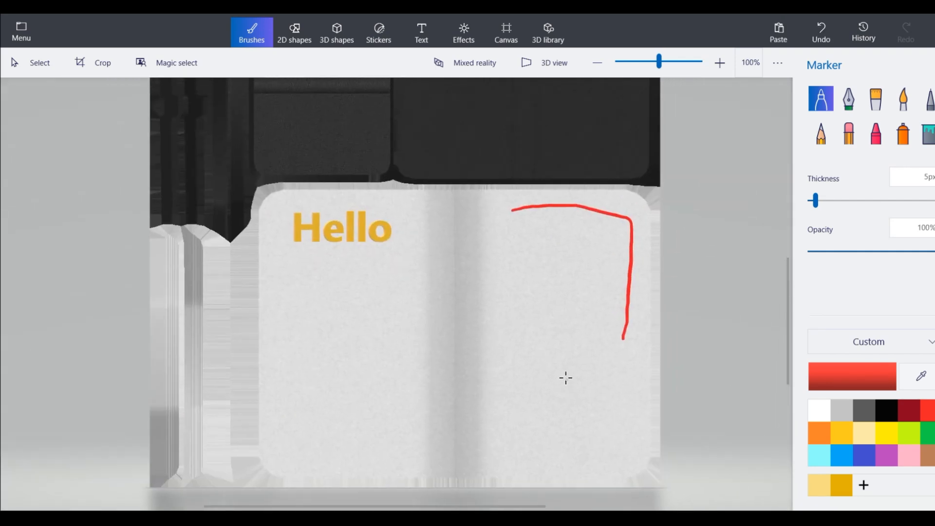
scroll(581, 351, down, 1)
scroll(568, 353, up, 1)
middle_drag(463, 334, 540, 326)
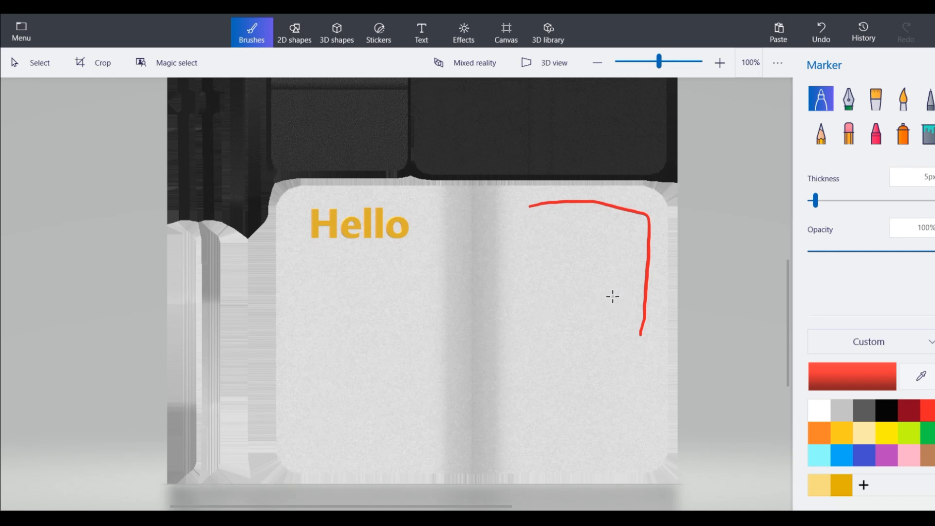
mouse_move(594, 336)
mouse_down()
mouse_move(555, 398)
mouse_move(578, 284)
mouse_move(593, 279)
mouse_up()
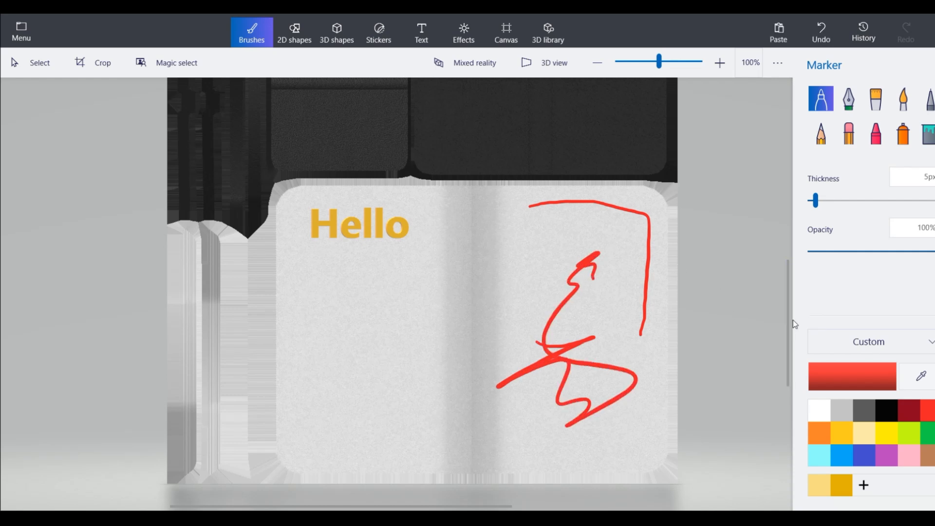
mouse_move(610, 332)
middle_down()
mouse_move(561, 297)
mouse_move(611, 349)
mouse_move(591, 318)
mouse_move(495, 308)
middle_up()
scroll(587, 314, down, 1)
scroll(494, 308, up, 2)
middle_drag(387, 272, 469, 274)
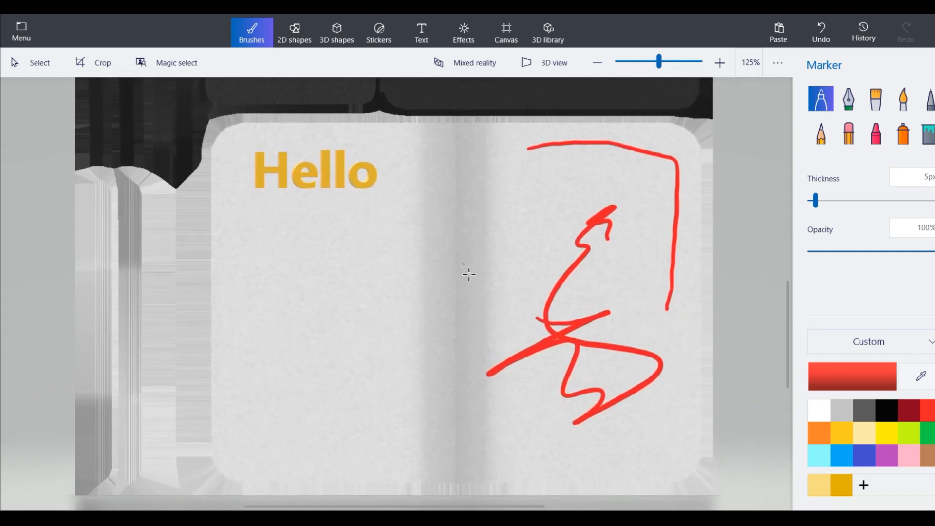
scroll(469, 275, down, 1)
middle_drag(489, 318, 493, 346)
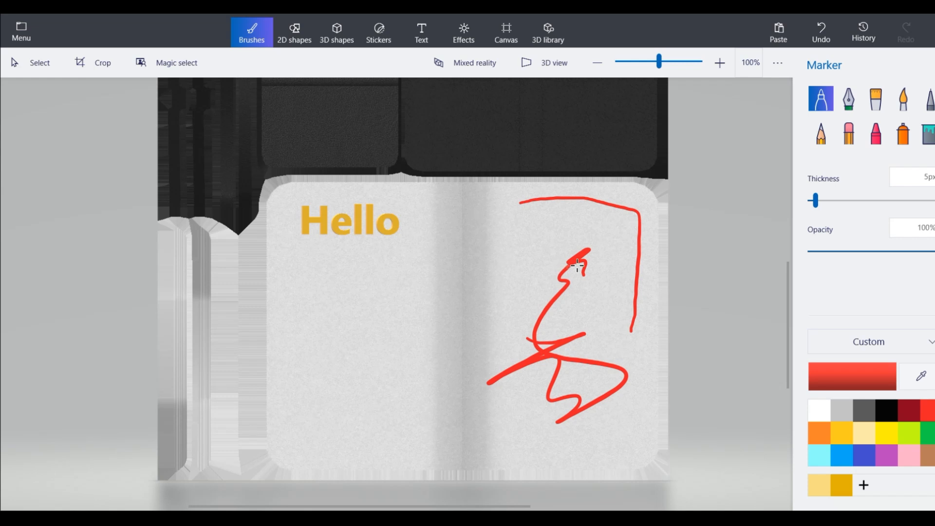